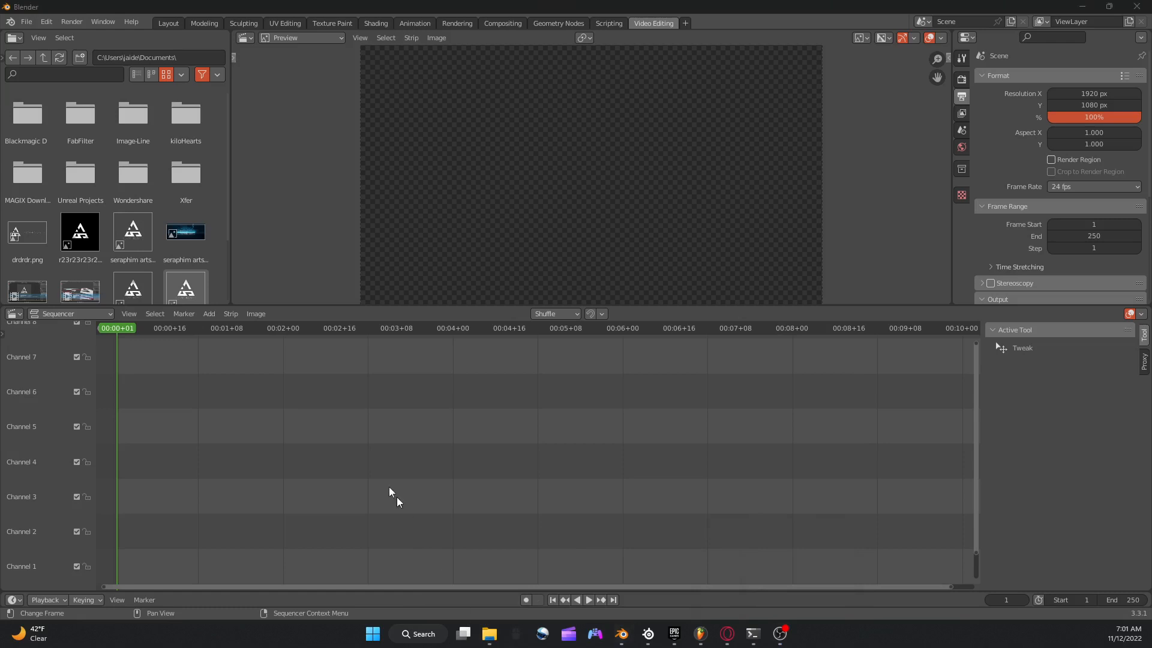
Add the sound file Bounce_26_draft_11.wav to the sequencer and move its strip to the first frame on Channel 4.
{"action": "left_click_drag", "start_coordinate": [253, 429], "coordinate": [253, 430]}
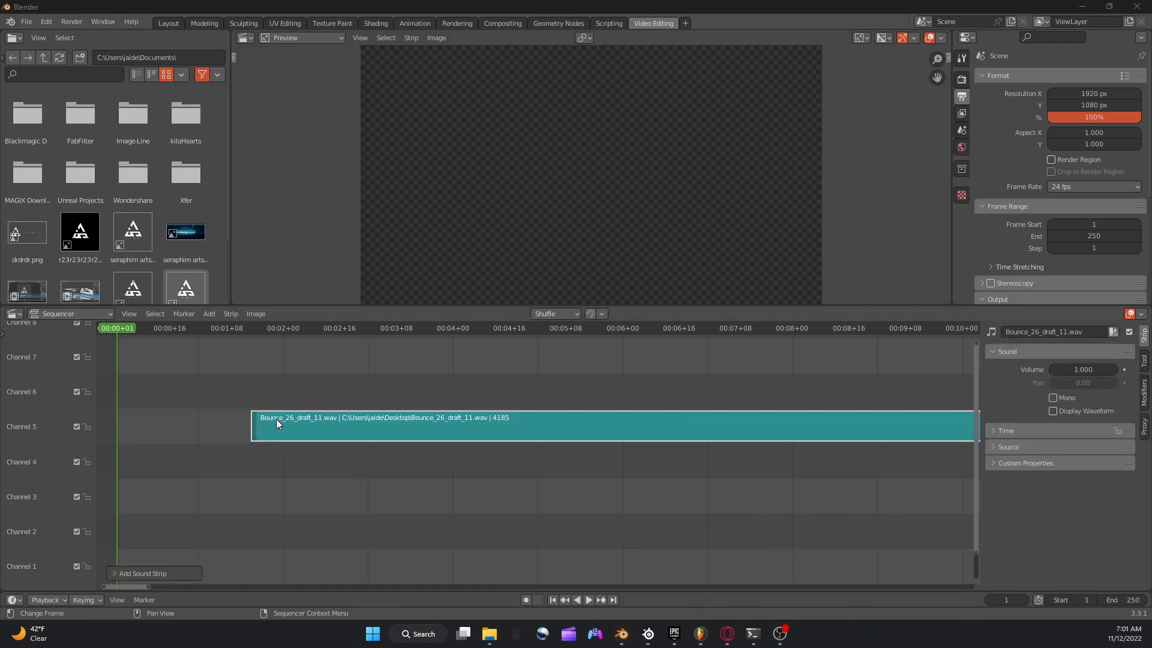
{"action": "mouse_move", "coordinate": [164, 466]}
{"action": "left_mouse_down"}
{"action": "mouse_move", "coordinate": [136, 457]}
{"action": "mouse_move", "coordinate": [147, 455]}
{"action": "left_mouse_up"}
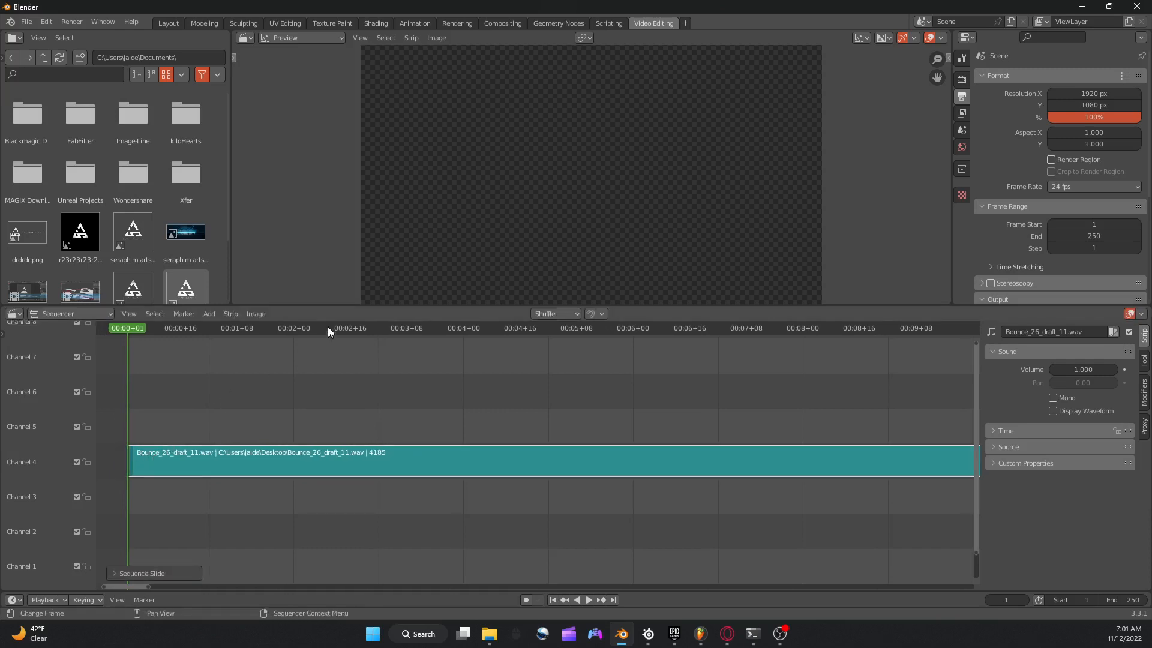
Switch to the Layout workspace and enlarge the timeline area below the 3D viewport.
{"action": "left_click", "coordinate": [170, 24]}
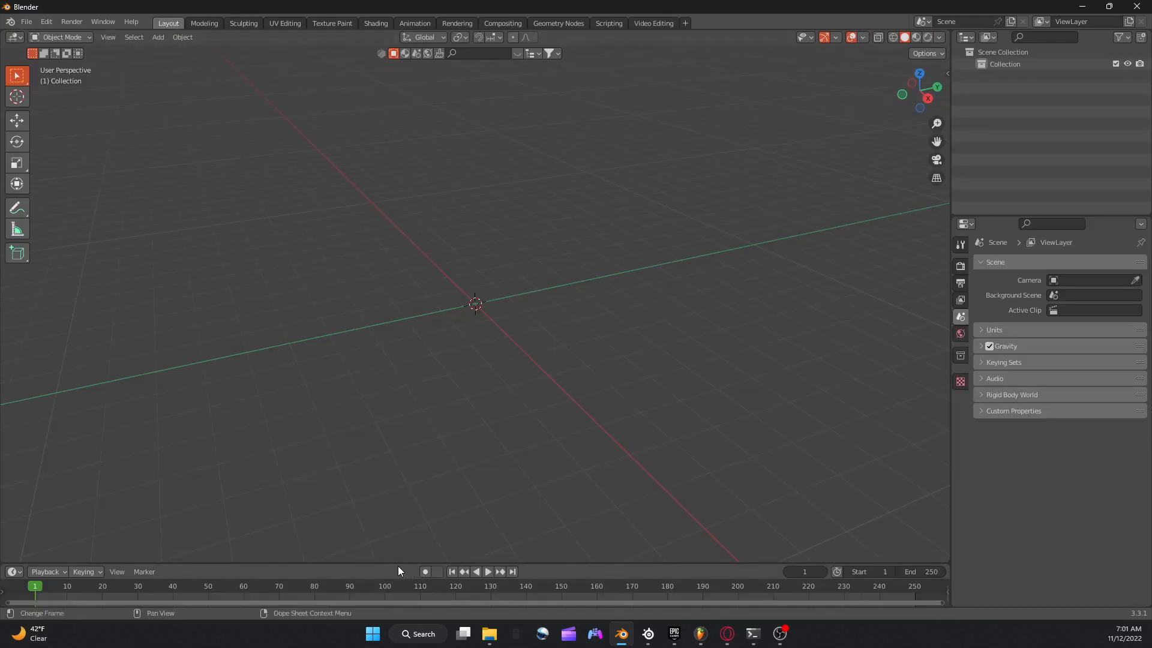
{"action": "left_click_drag", "start_coordinate": [398, 564], "coordinate": [396, 483]}
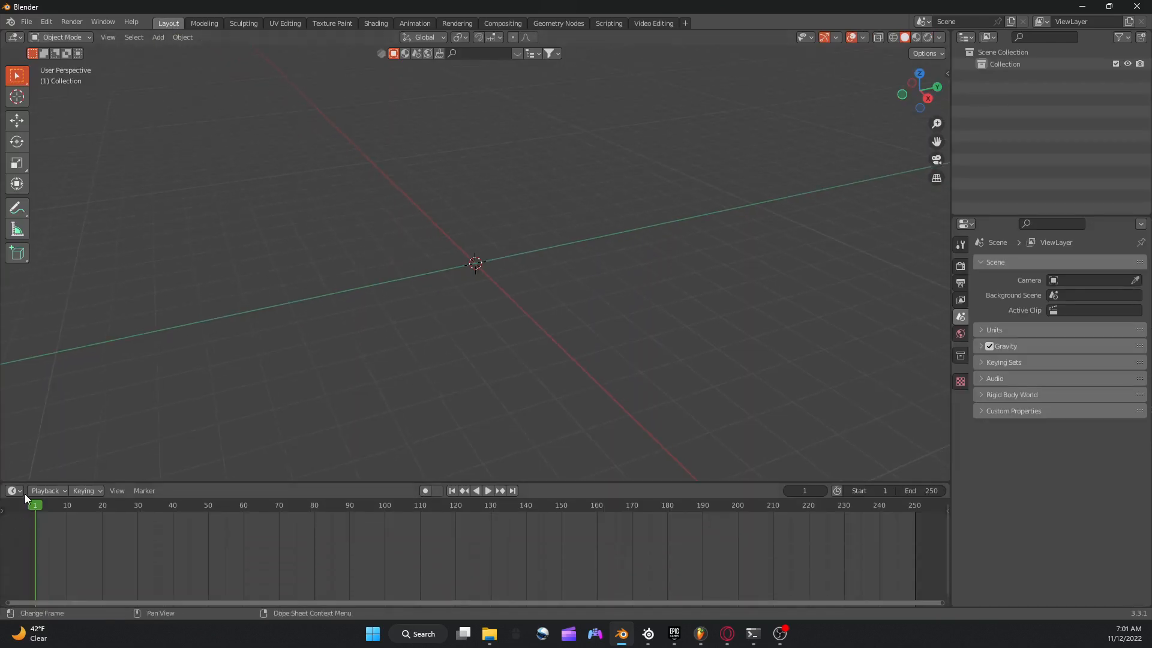
{"action": "left_click_drag", "start_coordinate": [168, 482], "coordinate": [190, 436]}
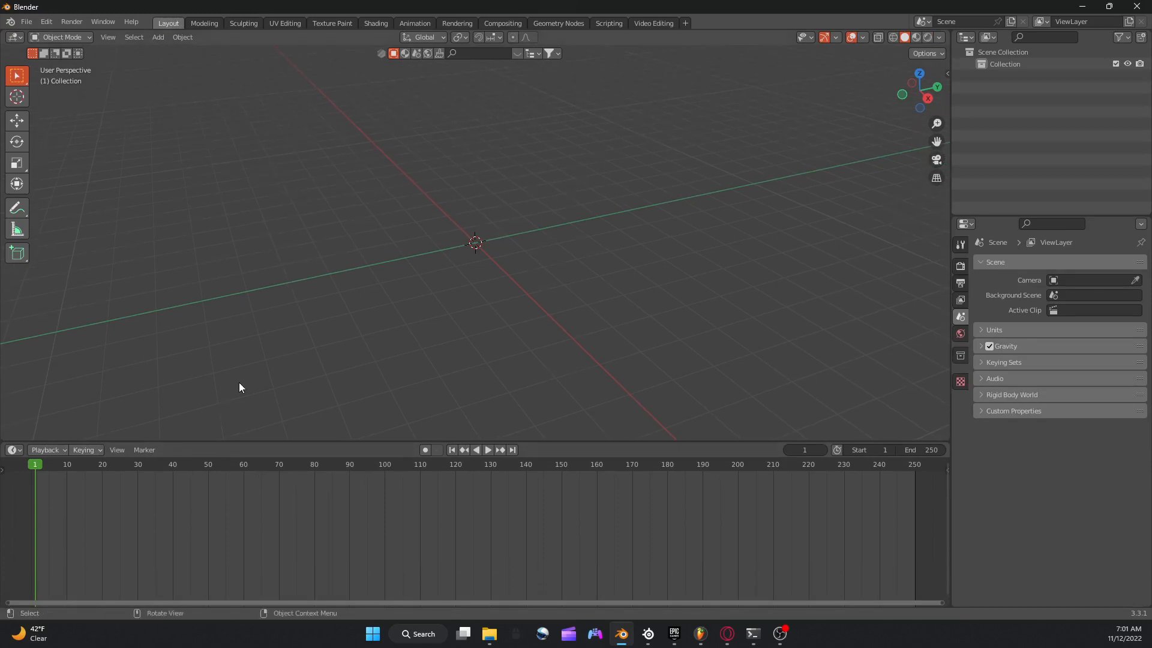
Add a cylinder mesh at the centre of the scene.
{"action": "key", "text": "shift+a"}
{"action": "mouse_move", "coordinate": [216, 362]}
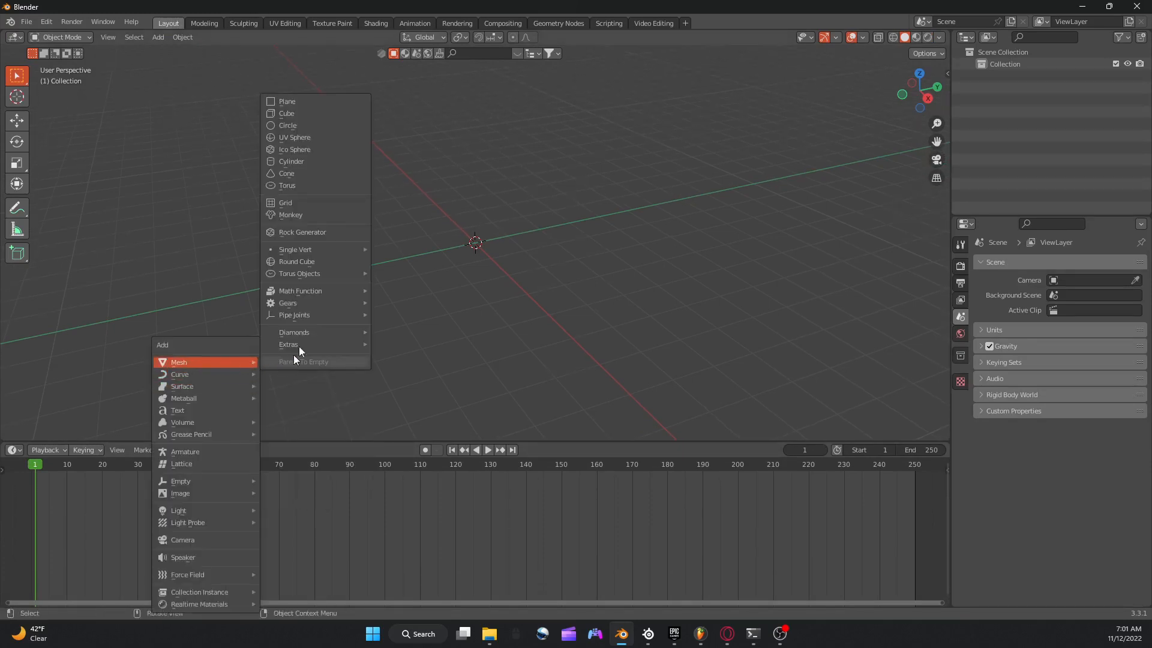
{"action": "left_click", "coordinate": [297, 162]}
{"action": "scroll", "coordinate": [574, 241], "scroll_direction": "up", "scroll_amount": 3}
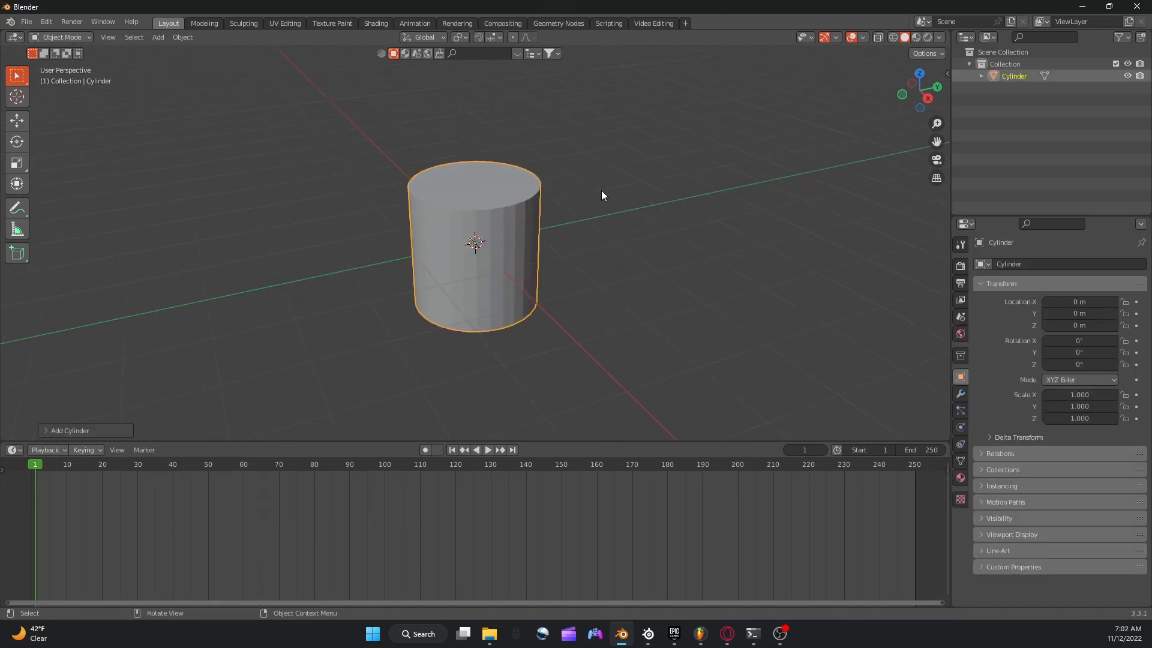
Delete the cylinder's top and bottom cap faces in Edit Mode to leave an open tube.
{"action": "middle_click_drag", "start_coordinate": [603, 196], "coordinate": [602, 239]}
{"action": "key", "text": "Tab"}
{"action": "key", "text": "alt+a"}
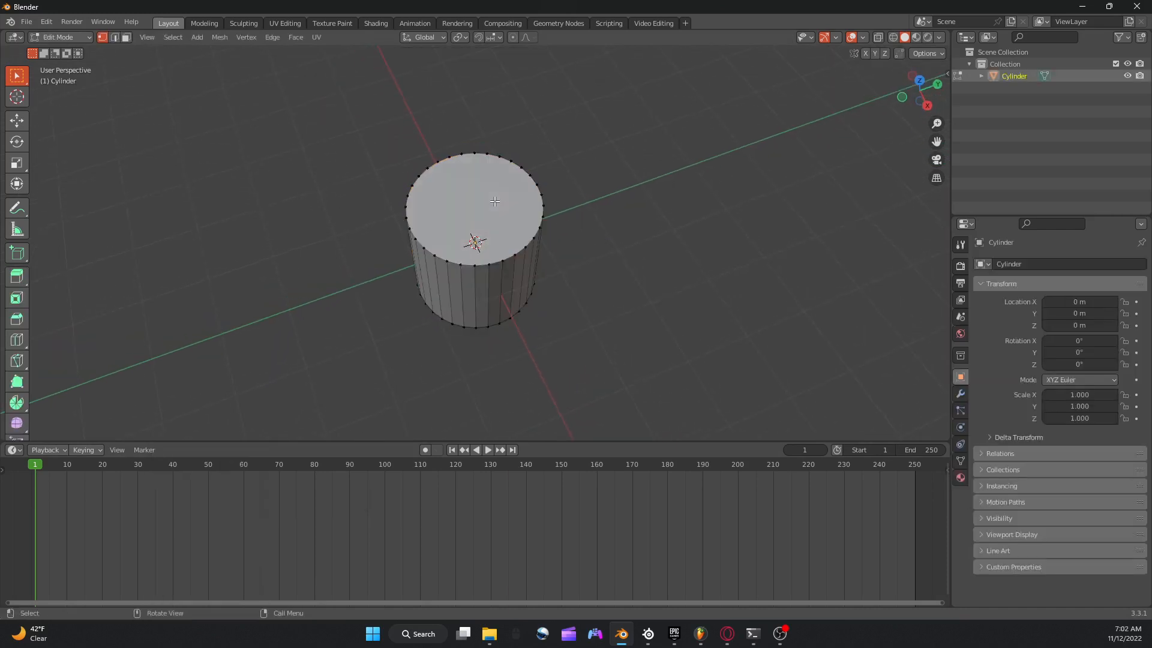
{"action": "right_click", "coordinate": [495, 200]}
{"action": "key", "text": "3"}
{"action": "left_click", "coordinate": [512, 198]}
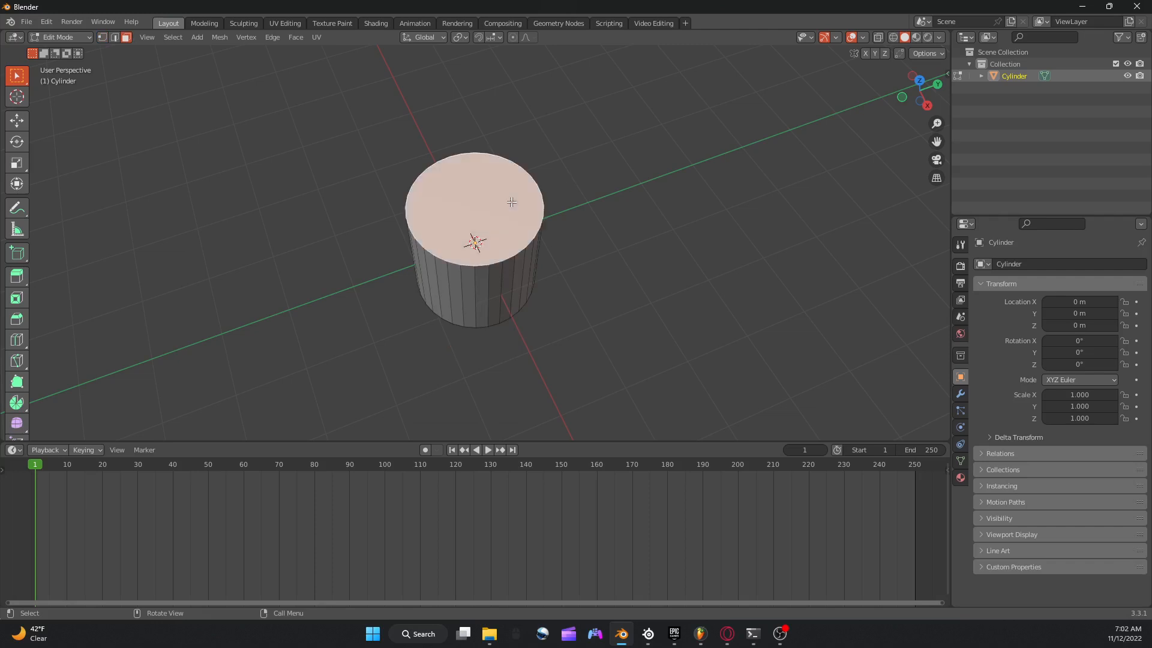
{"action": "right_click", "coordinate": [480, 257]}
{"action": "left_click", "coordinate": [462, 409]}
{"action": "middle_click_drag", "start_coordinate": [558, 219], "coordinate": [471, 315]}
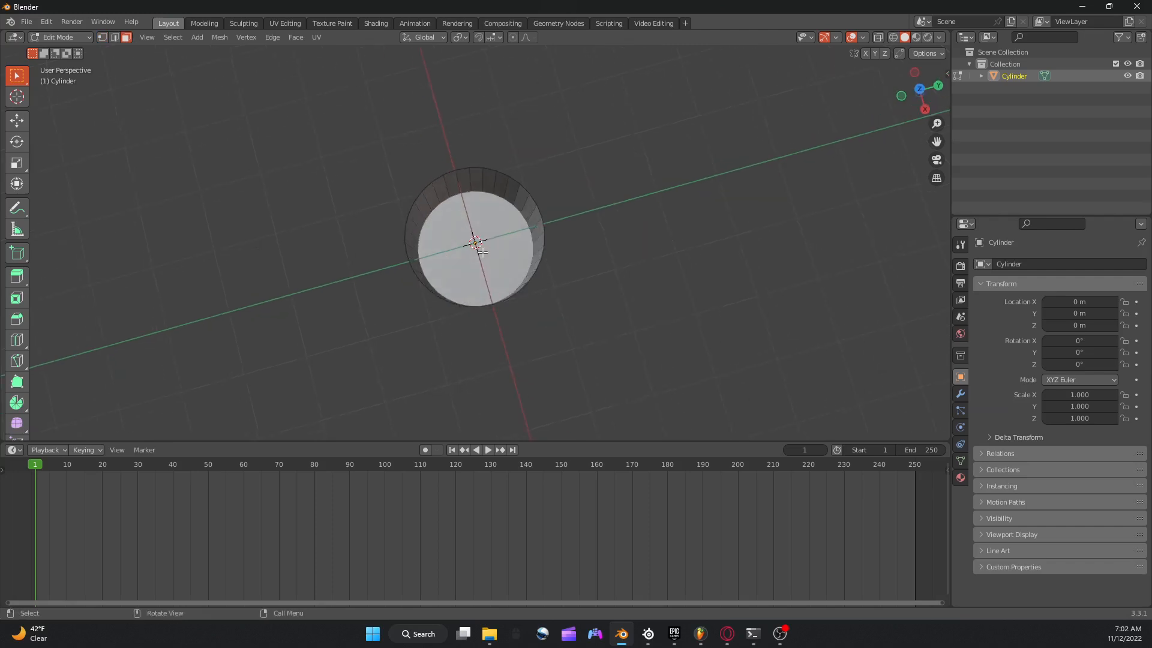
{"action": "right_click", "coordinate": [468, 288]}
{"action": "left_click", "coordinate": [467, 283]}
{"action": "middle_click_drag", "start_coordinate": [576, 254], "coordinate": [585, 203]}
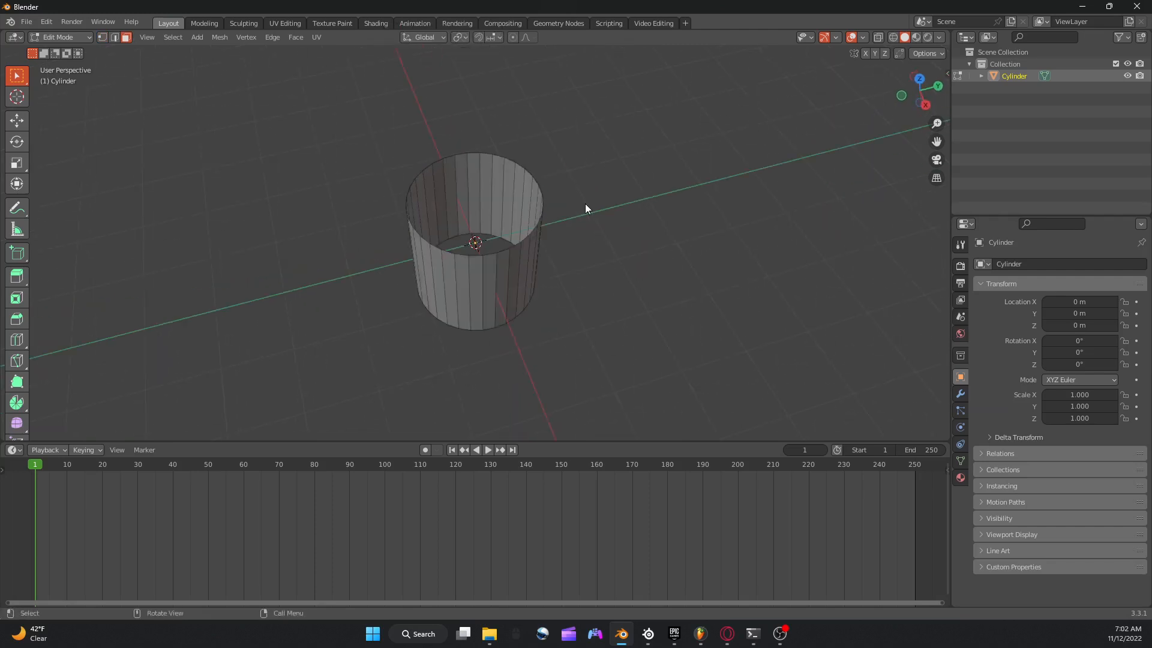
Return to Object Mode and scale the open cylinder along the Z axis to about 6.35.
{"action": "key", "text": "Tab"}
{"action": "key", "text": "s"}
{"action": "key", "text": "z"}
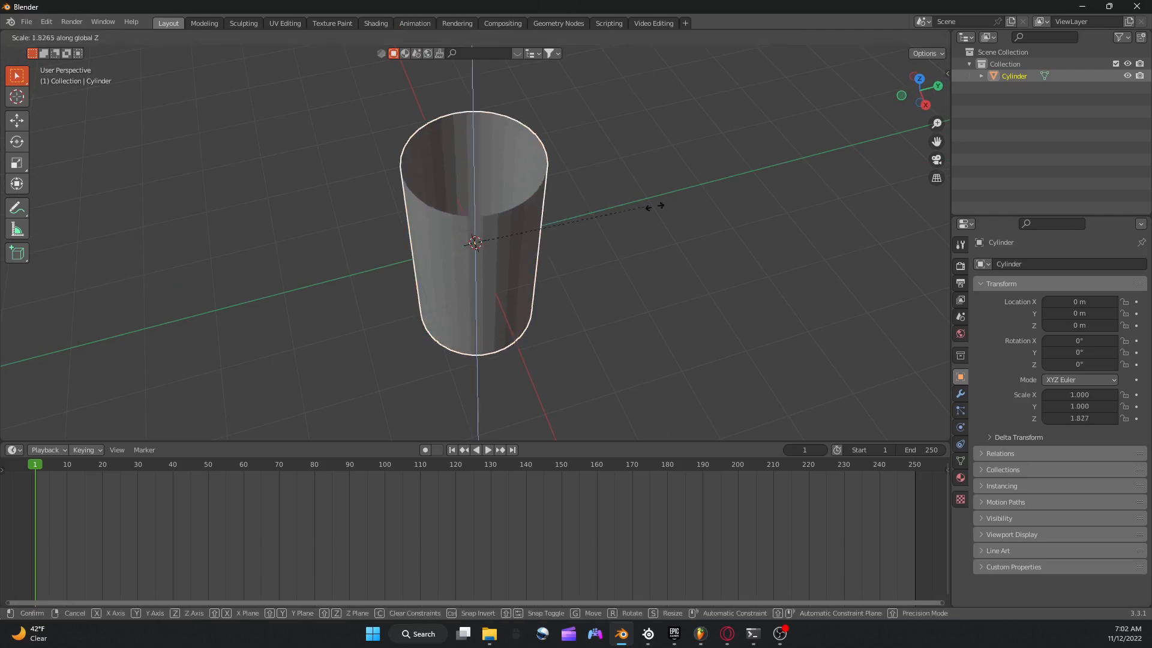
{"action": "left_click", "coordinate": [643, 400]}
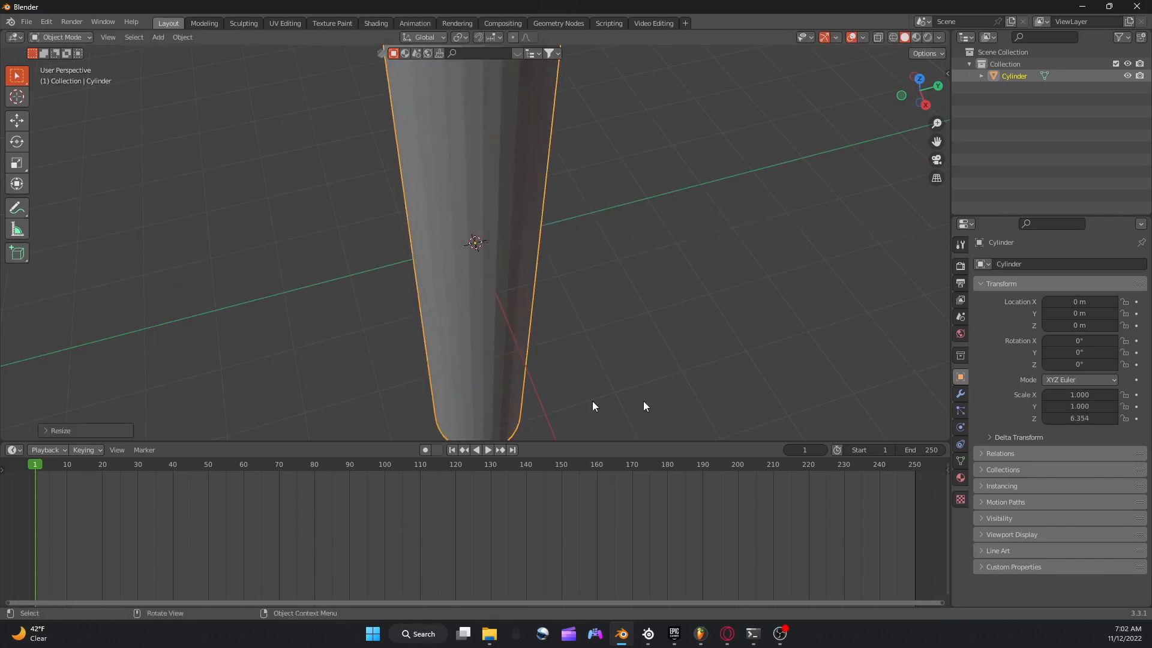
Give the cylinder a new material with Metallic at 1.000 and Roughness at 0.000.
{"action": "left_click", "coordinate": [960, 478]}
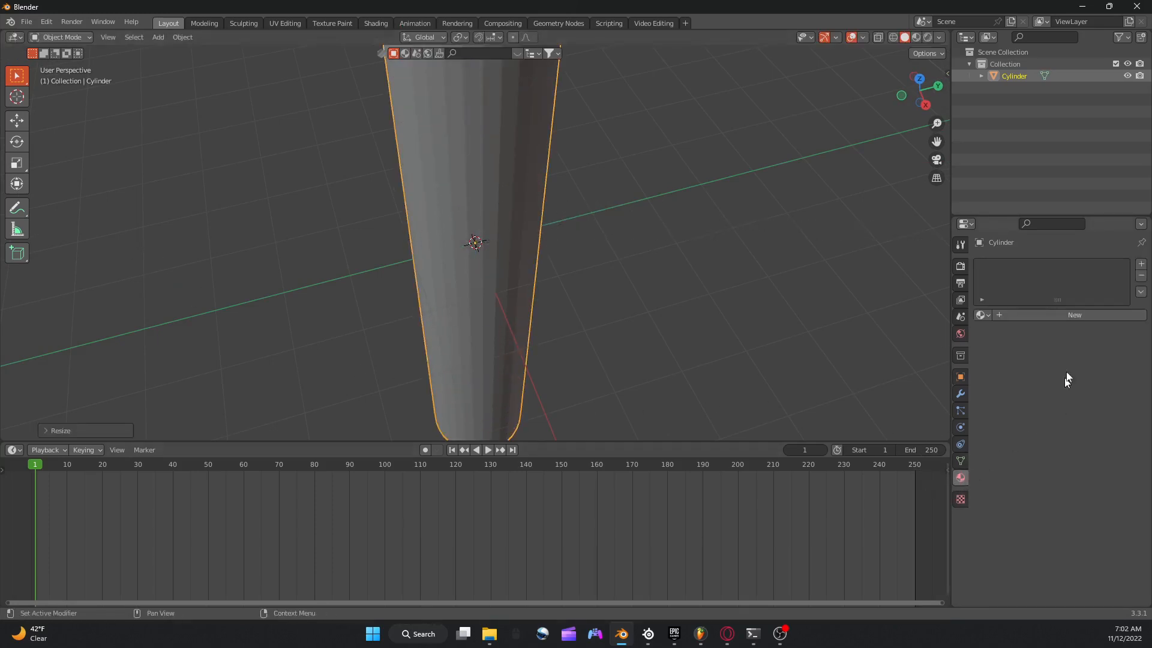
{"action": "left_click", "coordinate": [1076, 315]}
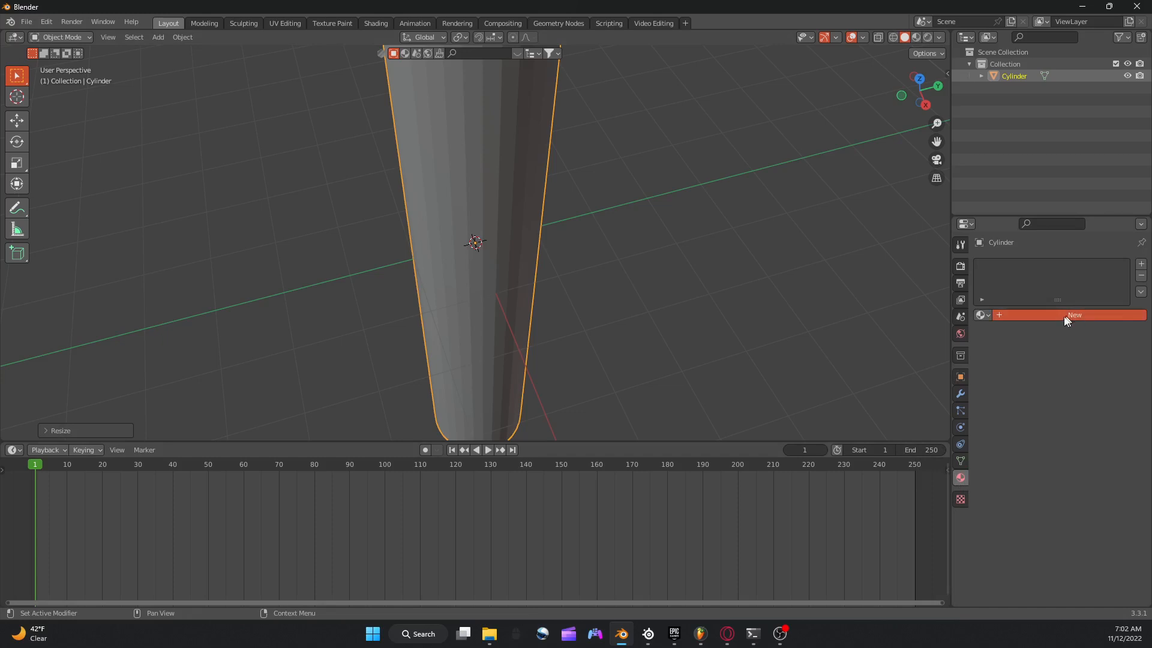
{"action": "left_click", "coordinate": [1018, 318]}
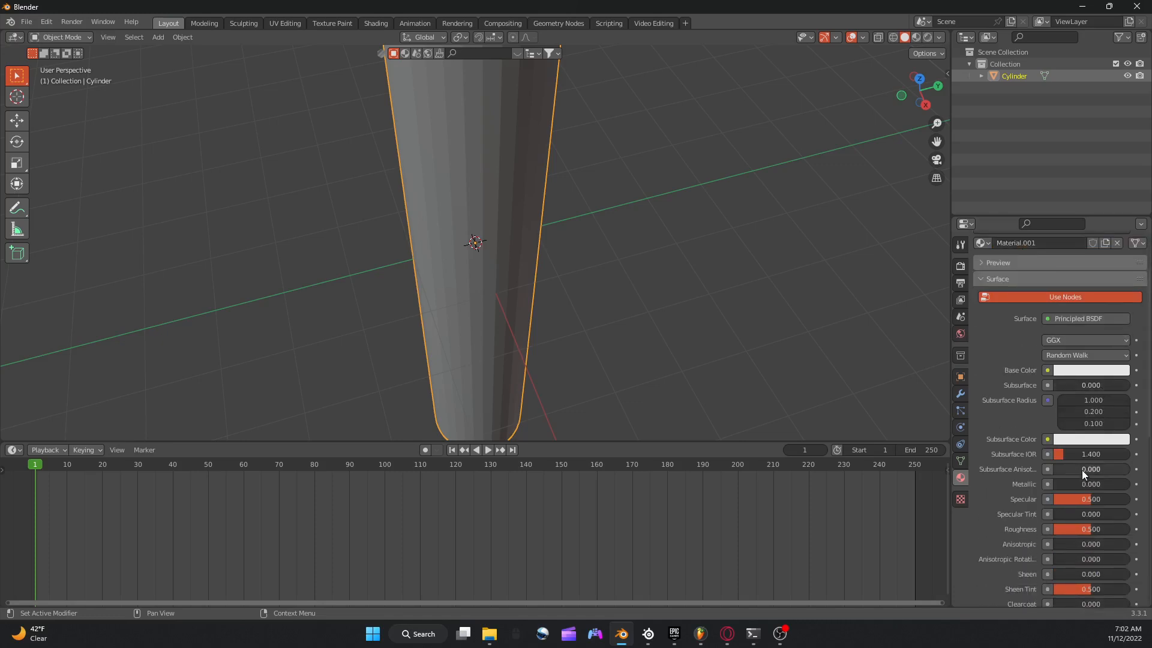
{"action": "scroll", "coordinate": [1089, 477], "scroll_direction": "down", "scroll_amount": 2}
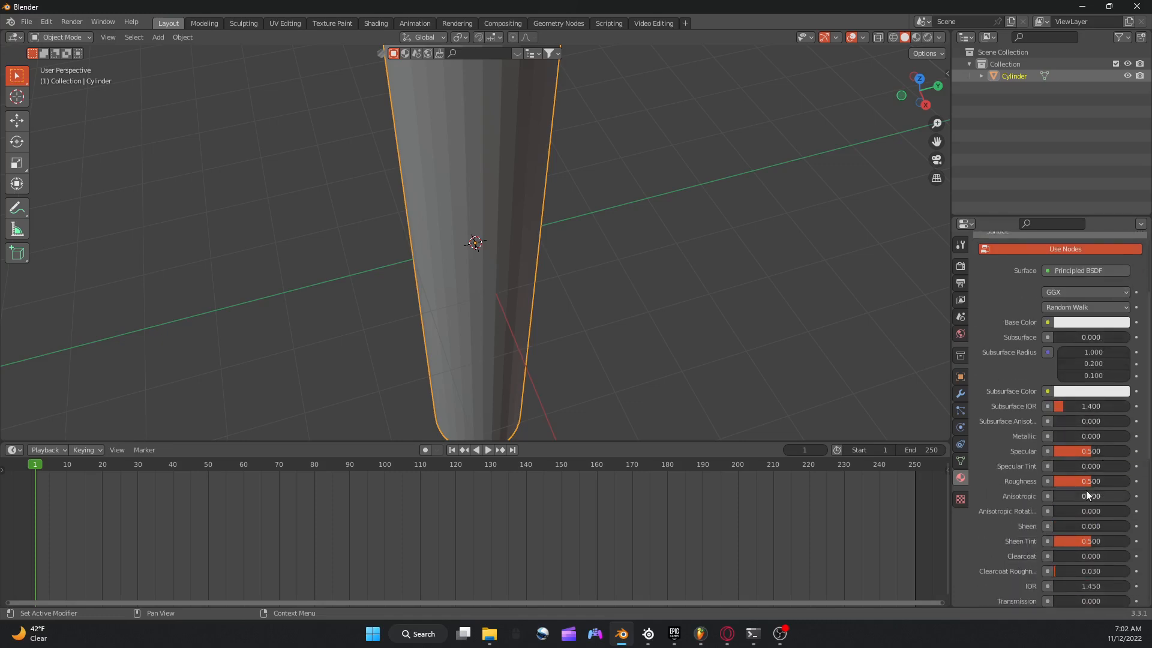
{"action": "left_click_drag", "start_coordinate": [1086, 483], "coordinate": [1054, 483]}
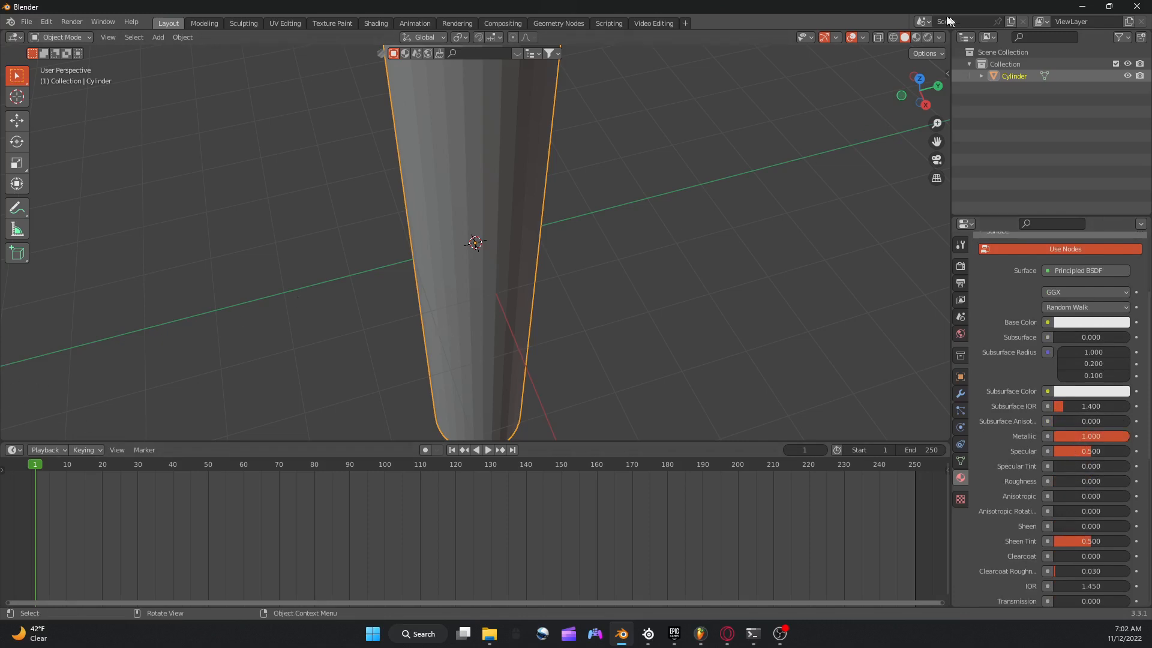
Add a camera to the scene and look through it.
{"action": "scroll", "coordinate": [927, 429], "scroll_direction": "down", "scroll_amount": 6}
{"action": "middle_click_drag", "start_coordinate": [712, 113], "coordinate": [652, 241]}
{"action": "key", "text": "shift+a"}
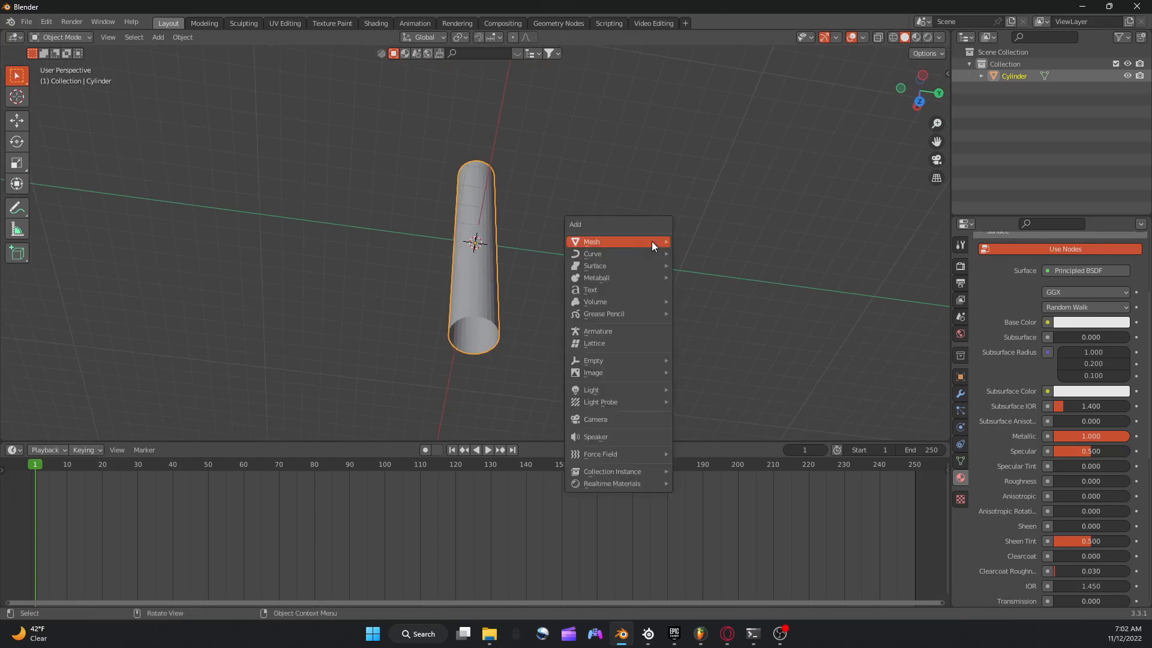
{"action": "left_click", "coordinate": [585, 420]}
{"action": "left_click", "coordinate": [937, 160]}
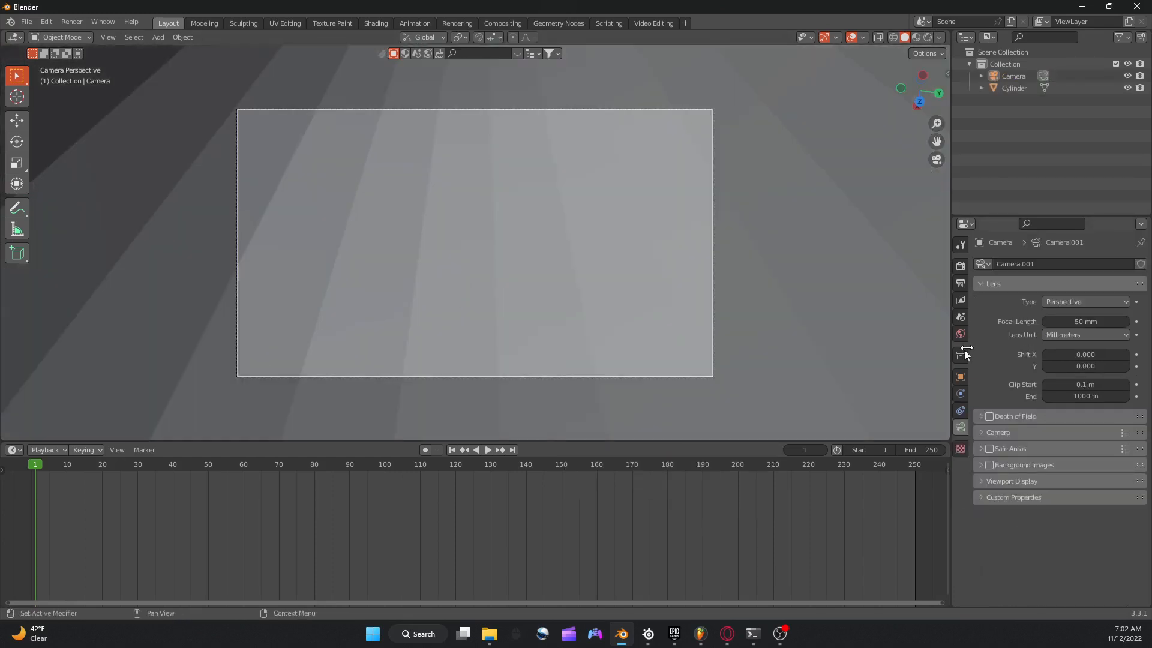
Set the output format to the 4K DCI 2160p preset.
{"action": "left_click", "coordinate": [961, 376]}
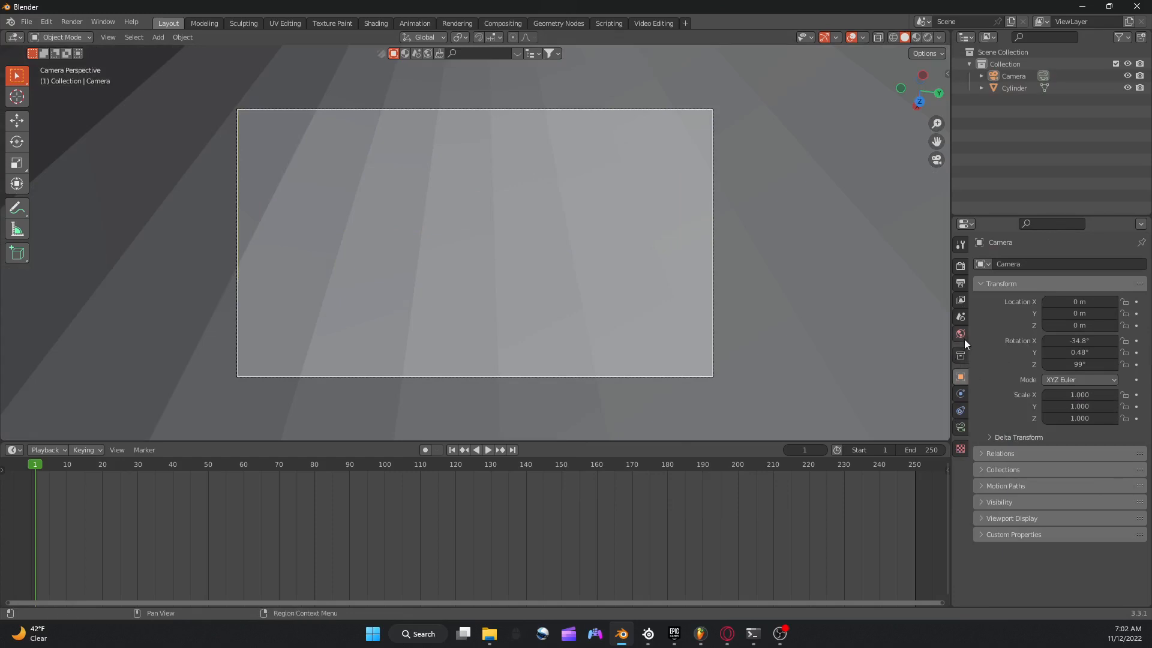
{"action": "left_click", "coordinate": [960, 285]}
{"action": "left_click", "coordinate": [1125, 262]}
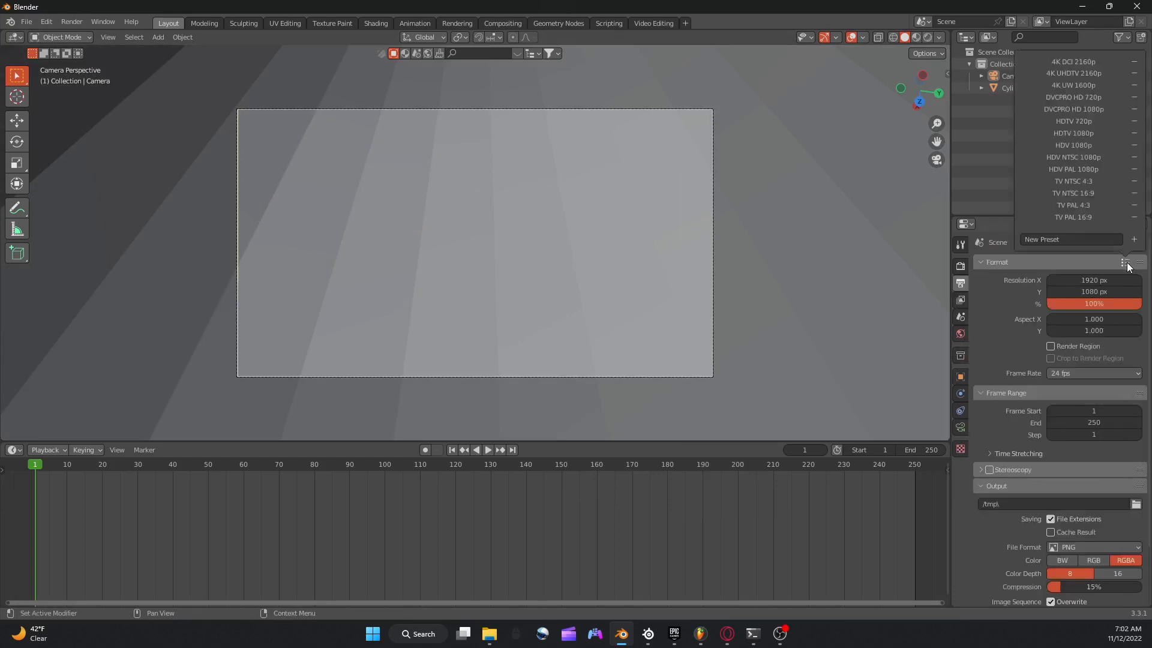
{"action": "left_click", "coordinate": [1085, 61]}
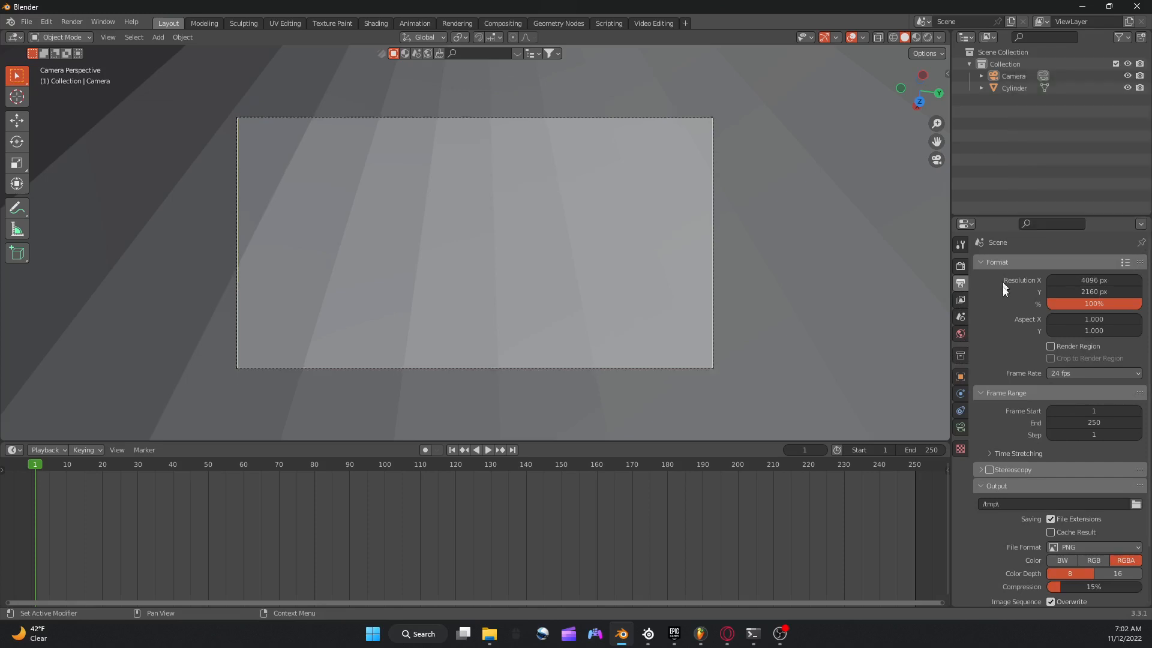
Set the camera's X, Y and Z rotation to 0° so it looks straight down the tube.
{"action": "left_click", "coordinate": [960, 377]}
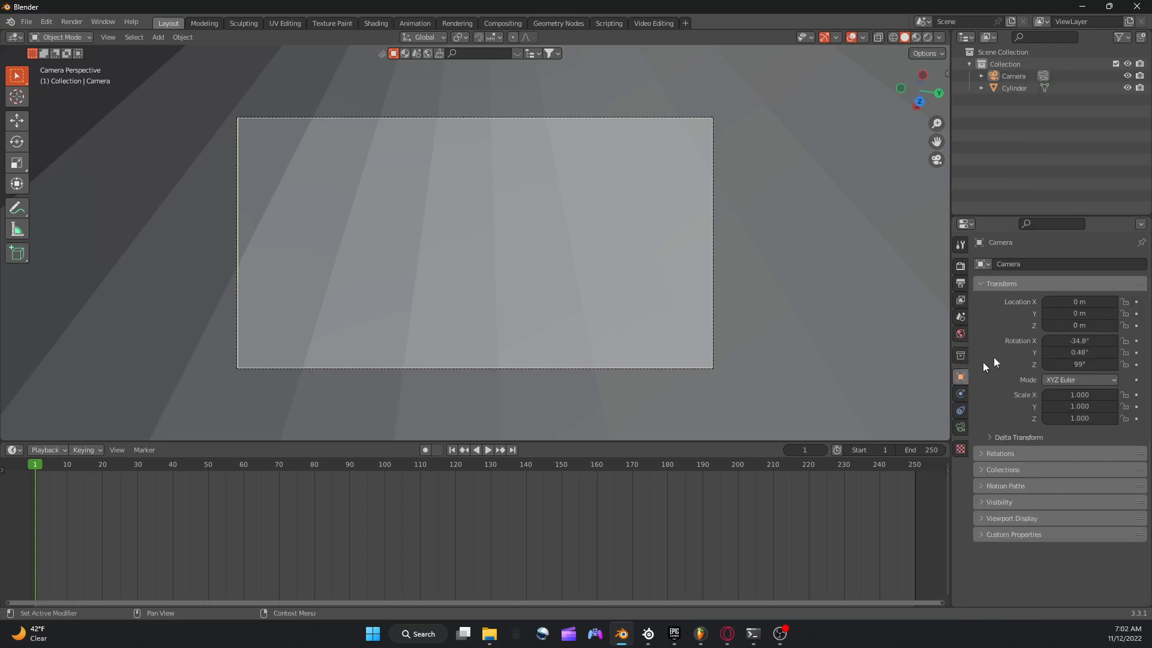
{"action": "left_click", "coordinate": [1074, 341]}
{"action": "type", "text": "0"}
{"action": "key", "text": "Return"}
{"action": "left_click", "coordinate": [1076, 353]}
{"action": "type", "text": "0"}
{"action": "key", "text": "Return"}
{"action": "left_click", "coordinate": [1076, 365]}
{"action": "type", "text": "0"}
{"action": "key", "text": "Return"}
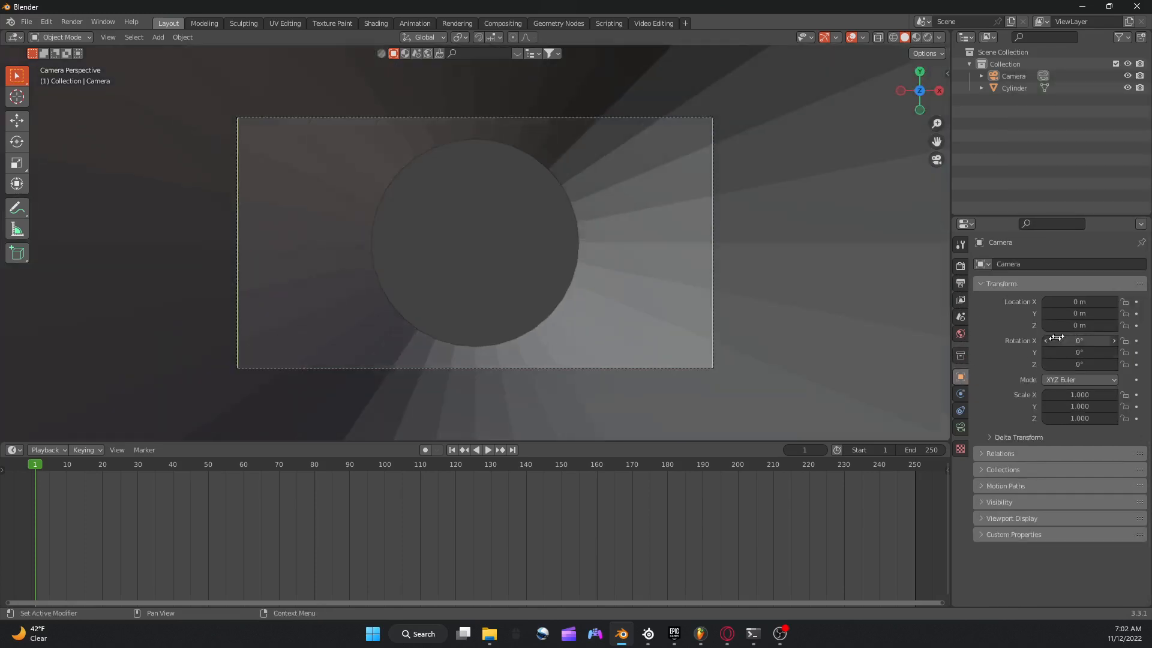
Raise the camera to about 11.52 m on Z and set its focal length to 10 mm.
{"action": "left_click_drag", "start_coordinate": [1071, 326], "coordinate": [1147, 326]}
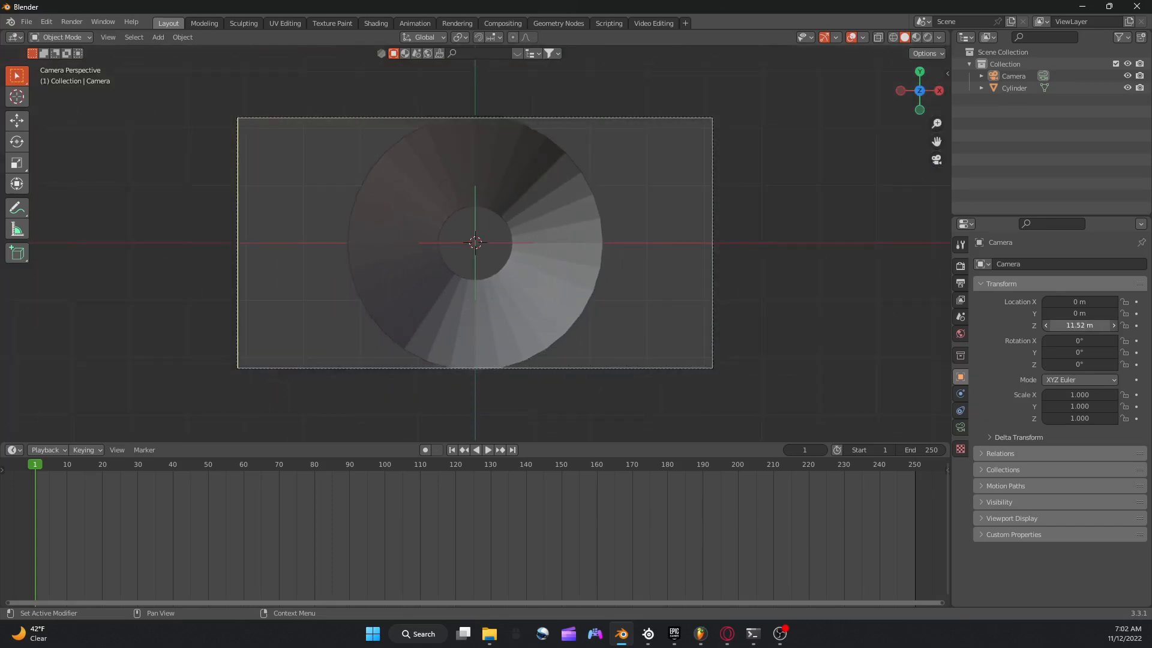
{"action": "left_click", "coordinate": [961, 427]}
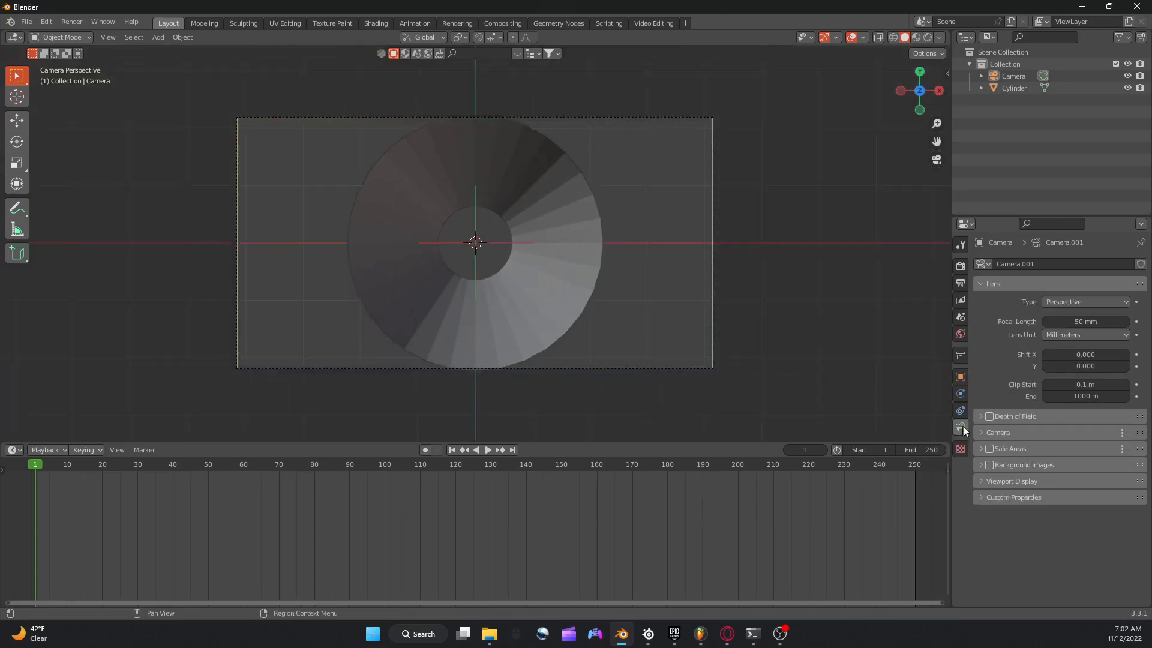
{"action": "left_click", "coordinate": [1101, 317]}
{"action": "key", "text": "ctrl+a"}
{"action": "type", "text": "1"}
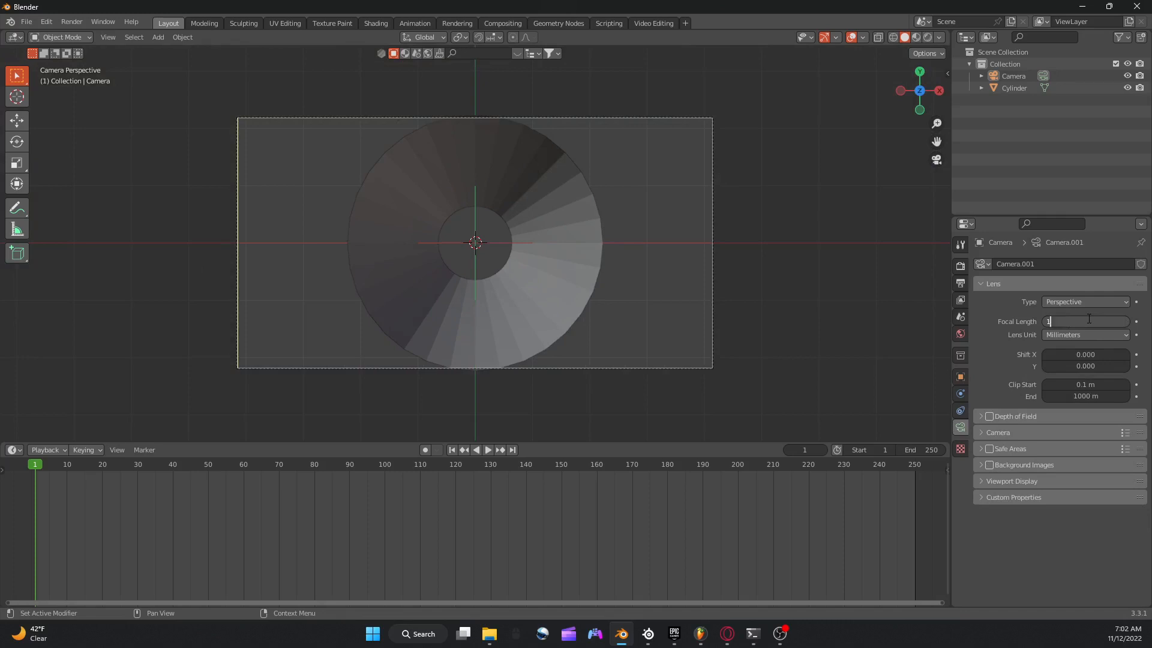
{"action": "type", "text": "0"}
{"action": "key", "text": "Return"}
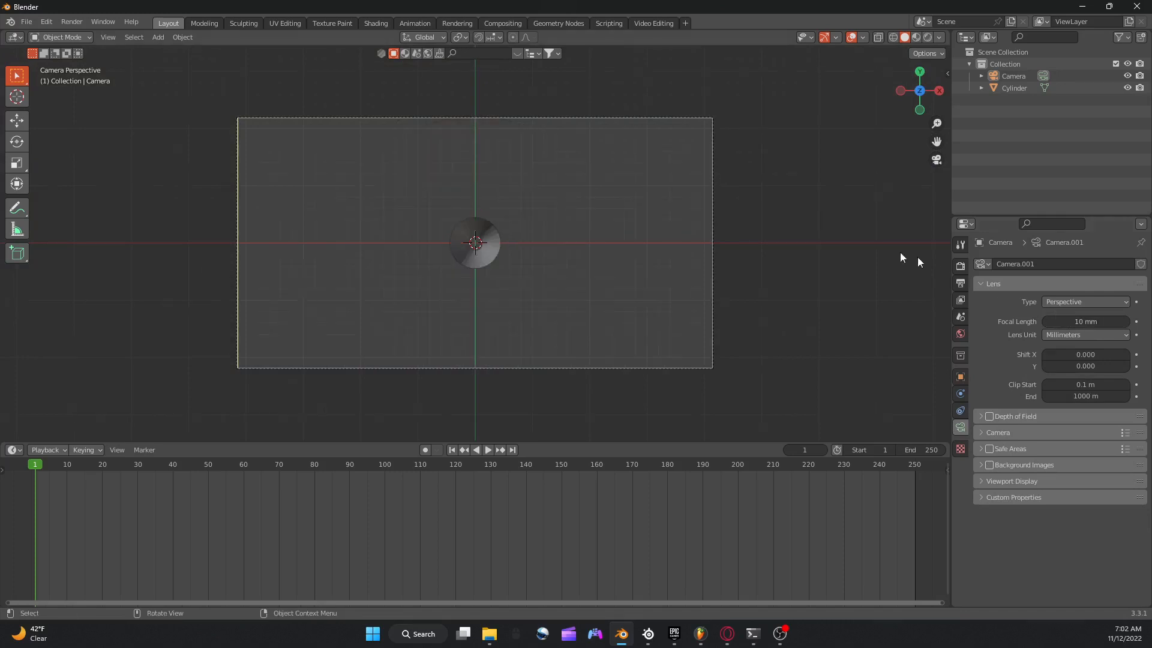
Lower the camera's Z location to about 6.75 m so the tube's interior fills the frame.
{"action": "left_click", "coordinate": [961, 378]}
{"action": "left_click_drag", "start_coordinate": [1048, 329], "coordinate": [988, 329]}
{"action": "scroll", "coordinate": [618, 241], "scroll_direction": "up", "scroll_amount": 14}
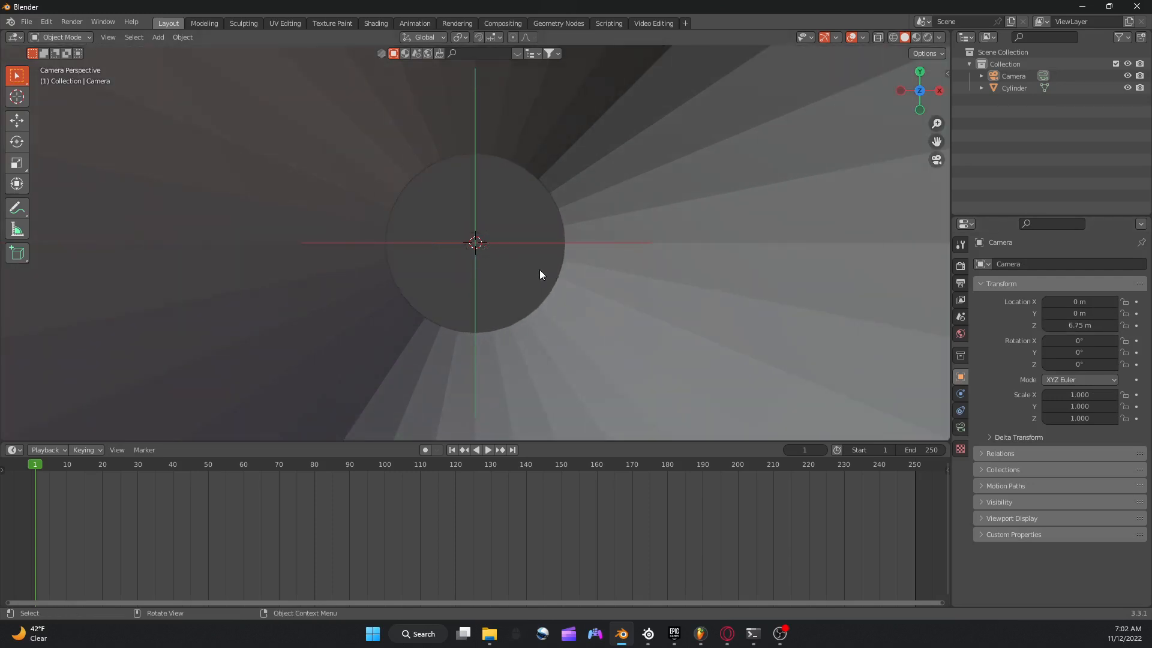
{"action": "scroll", "coordinate": [539, 270], "scroll_direction": "down", "scroll_amount": 7}
{"action": "scroll", "coordinate": [540, 270], "scroll_direction": "down", "scroll_amount": 8}
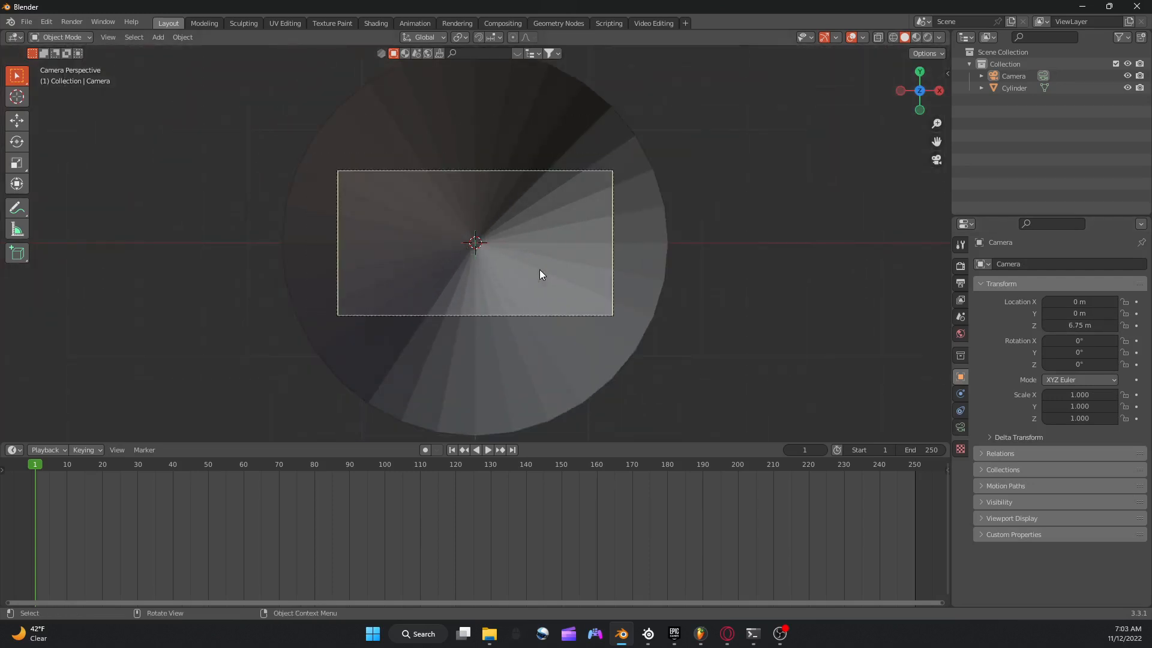
{"action": "scroll", "coordinate": [539, 270], "scroll_direction": "up", "scroll_amount": 3}
{"action": "scroll", "coordinate": [538, 269], "scroll_direction": "up", "scroll_amount": 3}
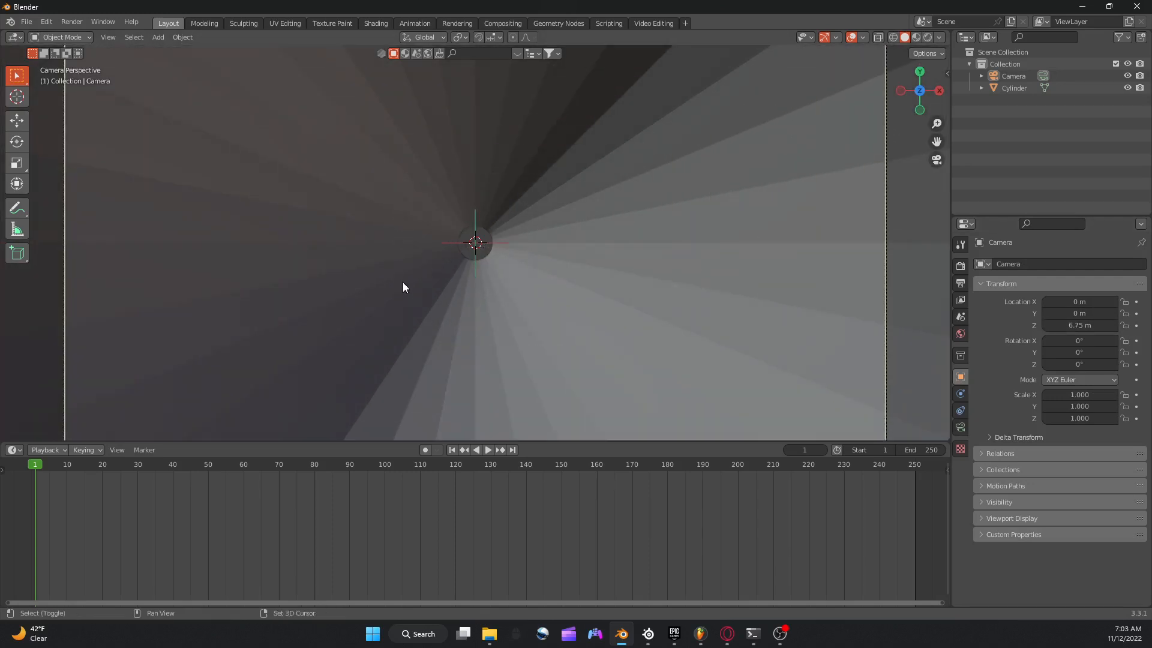
Add an ico sphere at the tube's centre and scale it down to about 0.745.
{"action": "key", "text": "shift+a"}
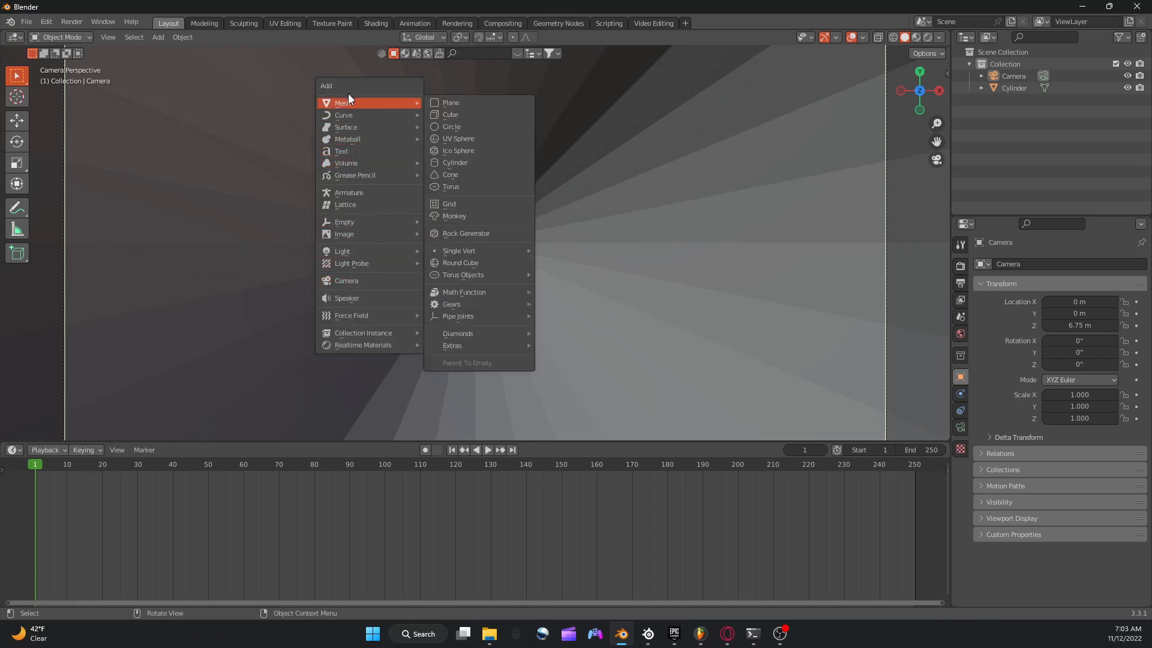
{"action": "key", "text": "Escape"}
{"action": "key", "text": "shift+a"}
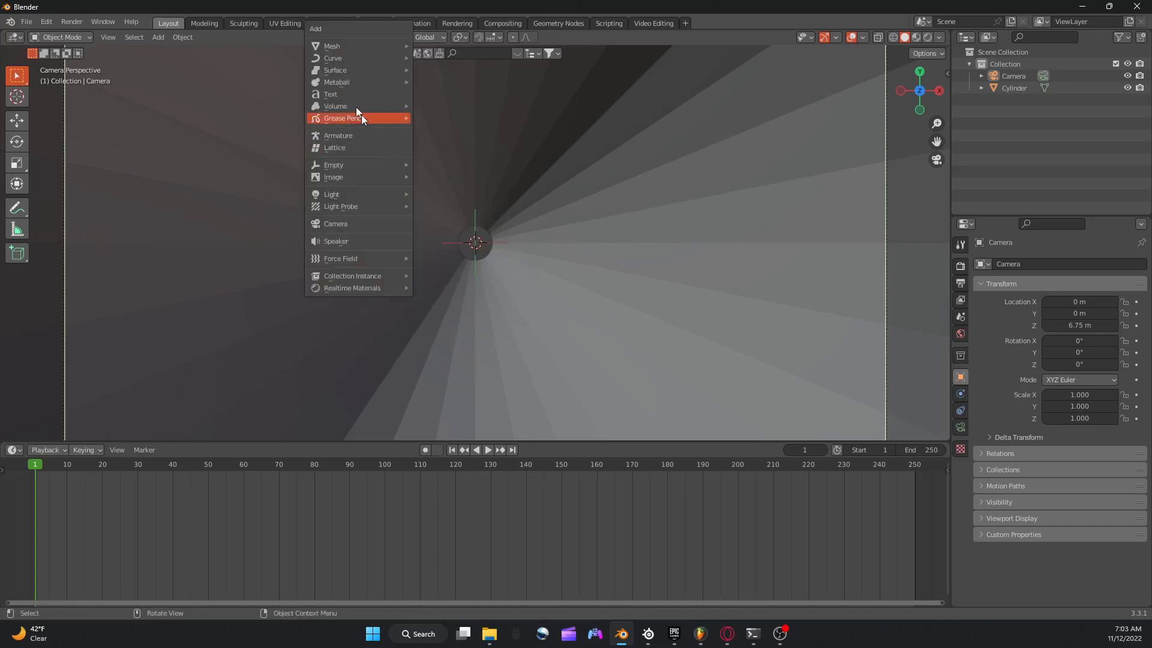
{"action": "mouse_move", "coordinate": [330, 45]}
{"action": "left_click", "coordinate": [450, 94]}
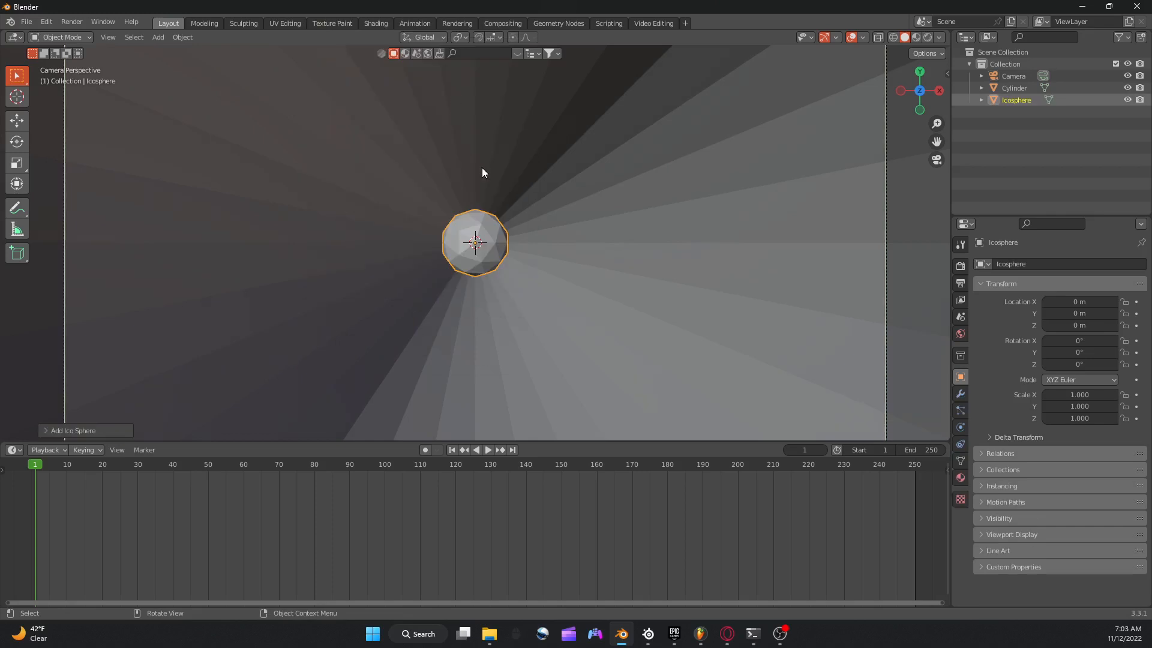
{"action": "key", "text": "s"}
{"action": "left_click", "coordinate": [589, 241]}
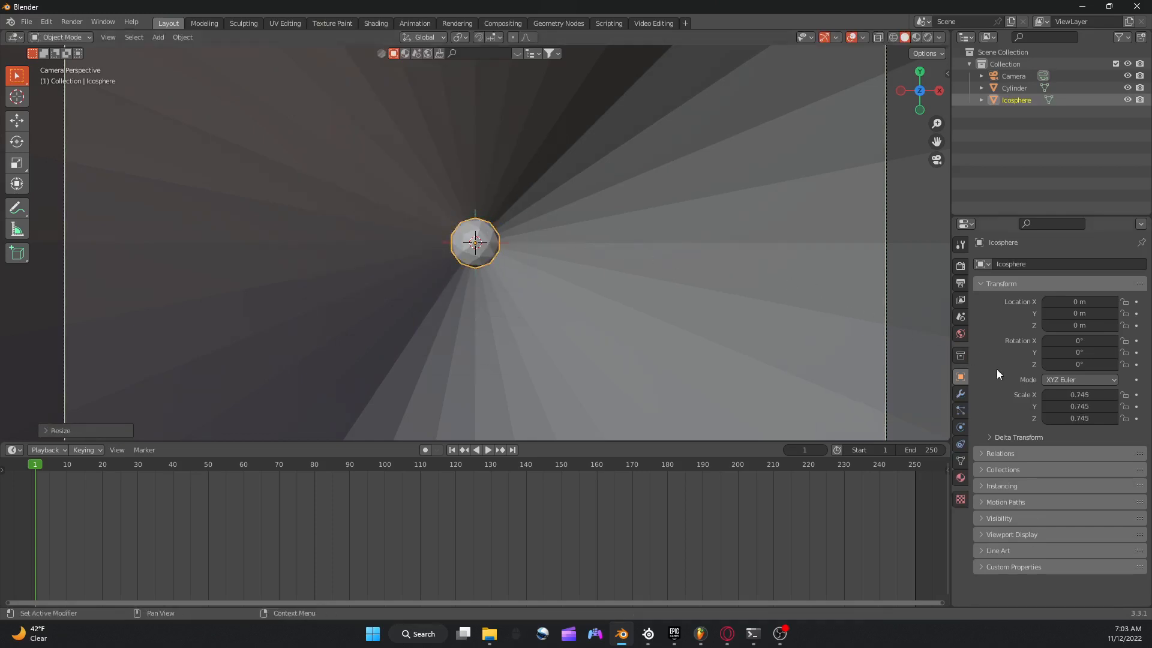
Add a Displace modifier to the ico sphere with a new texture of type Clouds.
{"action": "left_click", "coordinate": [960, 394]}
{"action": "left_click", "coordinate": [1049, 265]}
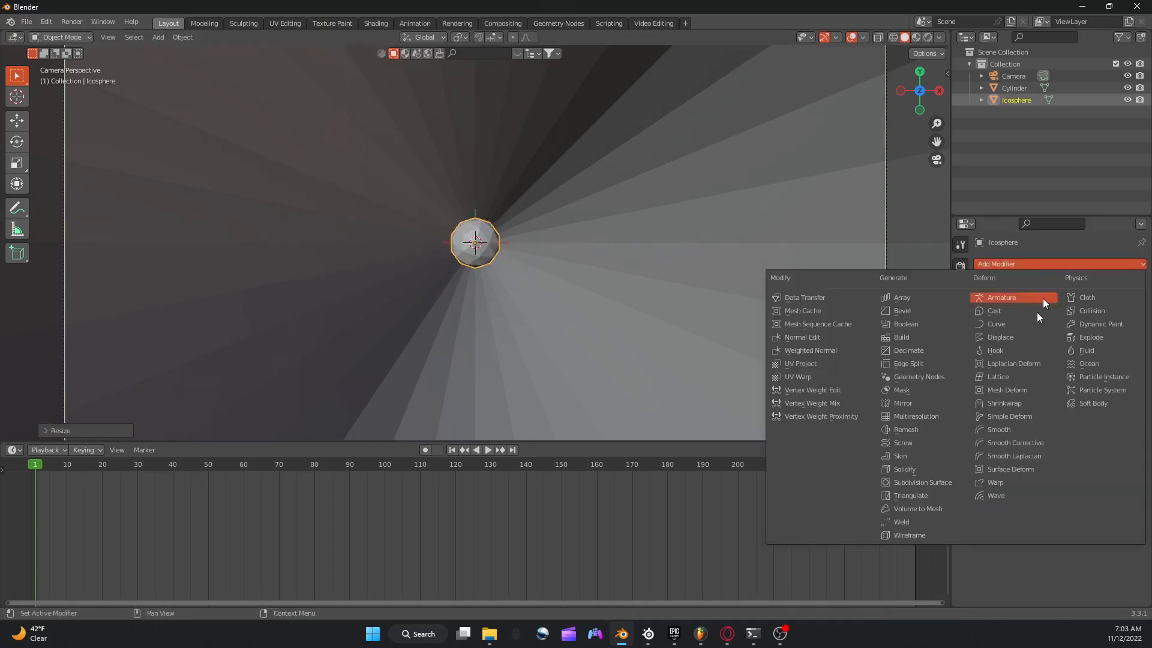
{"action": "left_click", "coordinate": [1000, 337]}
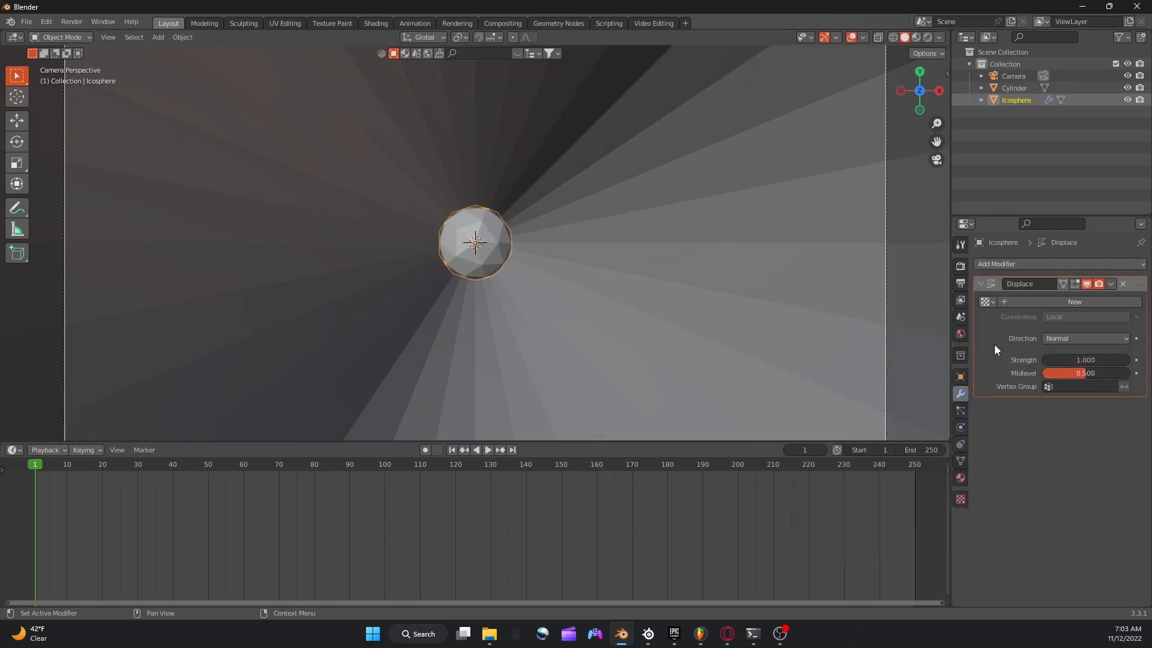
{"action": "left_click", "coordinate": [1108, 301]}
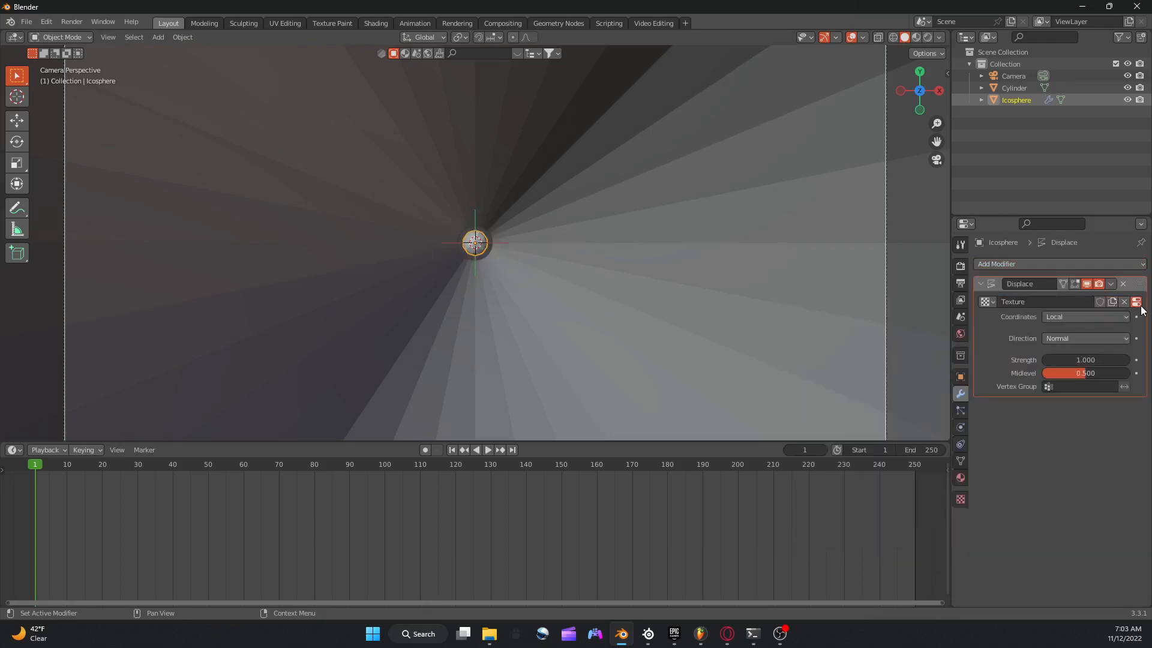
{"action": "left_click", "coordinate": [1138, 302]}
{"action": "left_click", "coordinate": [1038, 299]}
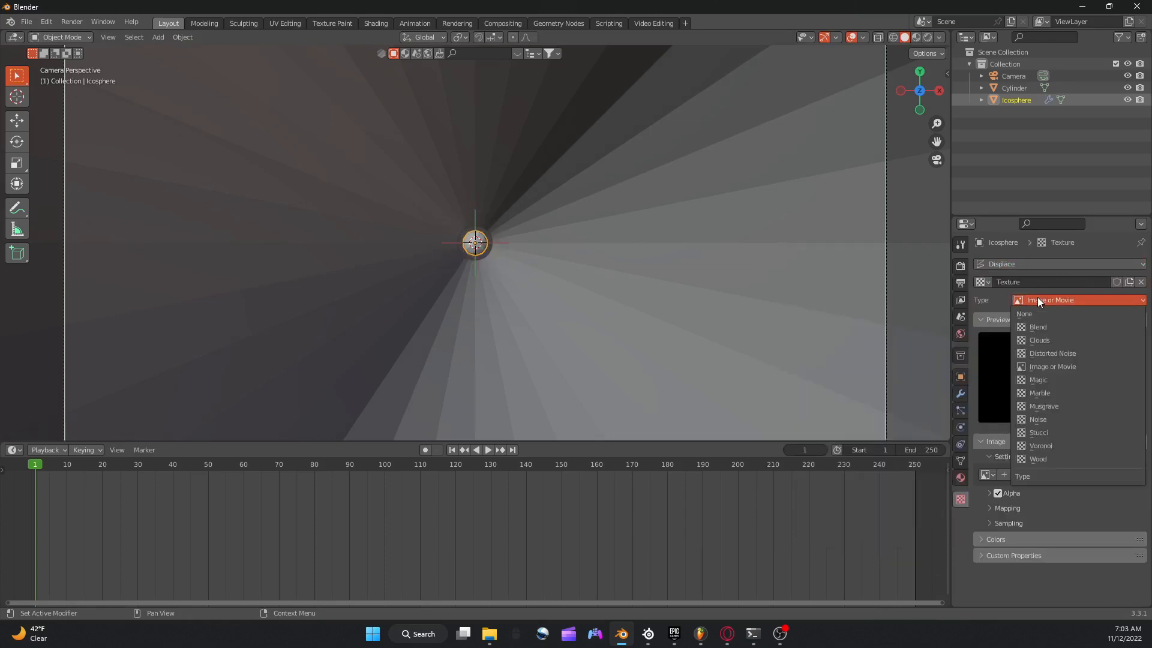
{"action": "left_click", "coordinate": [1040, 341]}
Set the Clouds texture's size to 0.0001 and depth to 0, and keyframe the size at frame 1.
{"action": "scroll", "coordinate": [837, 333], "scroll_direction": "up", "scroll_amount": 5}
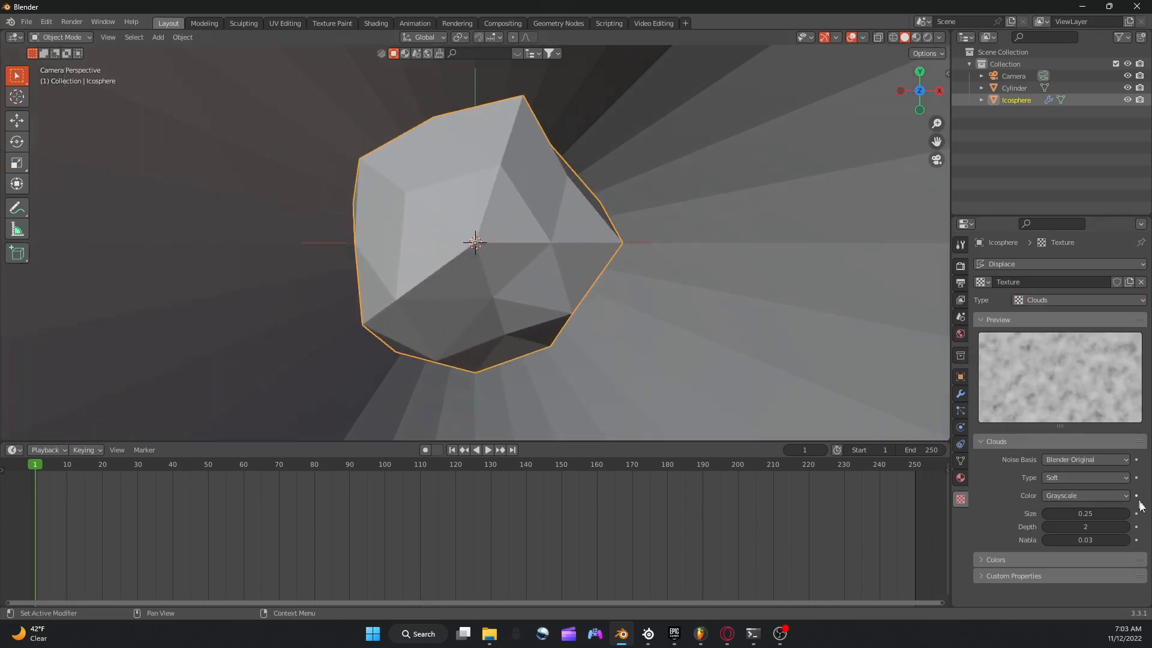
{"action": "mouse_move", "coordinate": [1101, 525]}
{"action": "left_mouse_down"}
{"action": "mouse_move", "coordinate": [1075, 526]}
{"action": "mouse_move", "coordinate": [1147, 514]}
{"action": "mouse_move", "coordinate": [1091, 526]}
{"action": "mouse_move", "coordinate": [1140, 527]}
{"action": "mouse_move", "coordinate": [1128, 514]}
{"action": "mouse_move", "coordinate": [1046, 514]}
{"action": "mouse_move", "coordinate": [1088, 526]}
{"action": "mouse_move", "coordinate": [1041, 527]}
{"action": "mouse_move", "coordinate": [1092, 526]}
{"action": "mouse_move", "coordinate": [1041, 526]}
{"action": "mouse_move", "coordinate": [1100, 514]}
{"action": "mouse_move", "coordinate": [1089, 514]}
{"action": "left_mouse_up"}
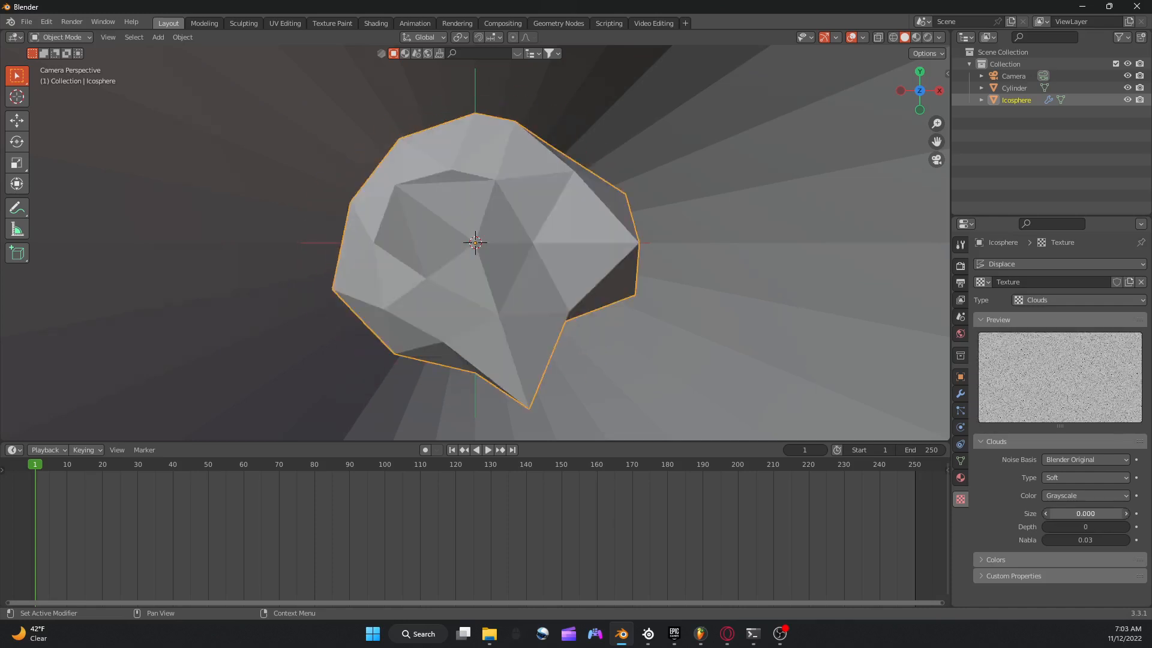
{"action": "left_click", "coordinate": [1136, 514]}
{"action": "double_click", "coordinate": [1109, 515]}
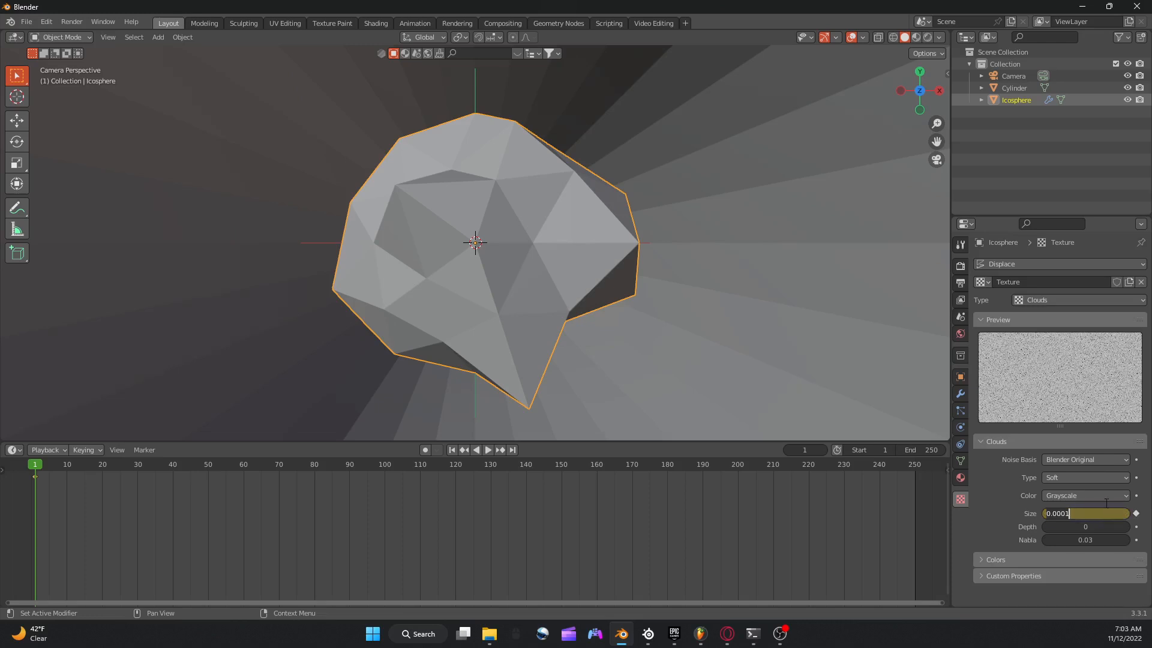
Delete the keyframe on the Clouds texture's size and insert a fresh one at frame 1.
{"action": "right_click", "coordinate": [1035, 517]}
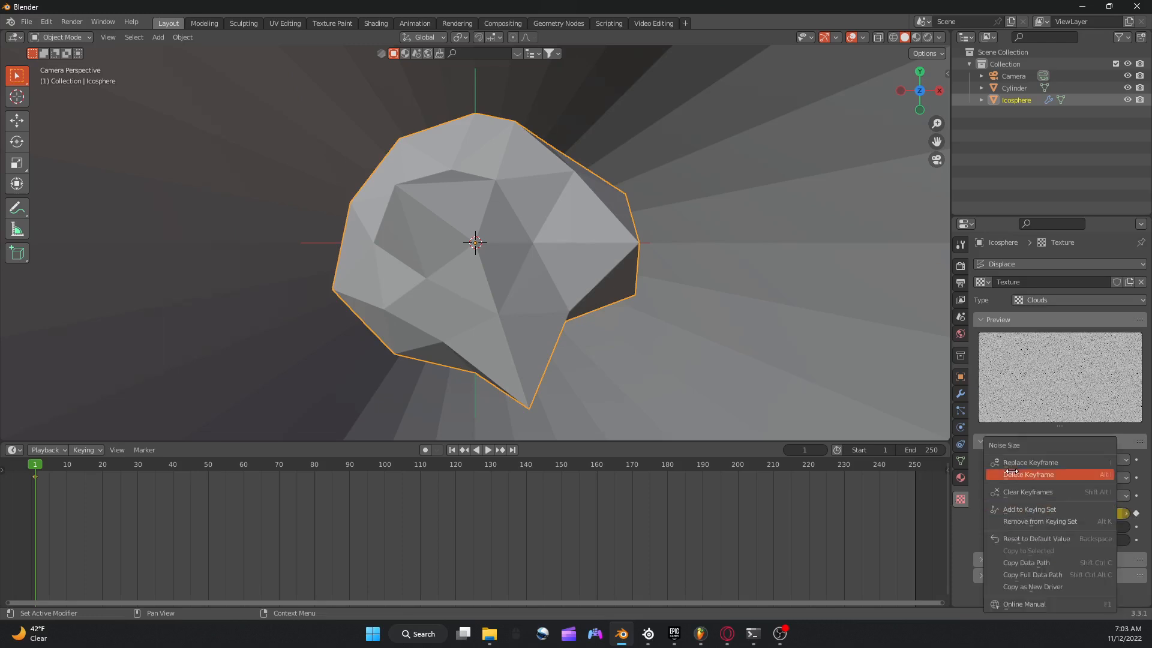
{"action": "left_click", "coordinate": [1032, 465]}
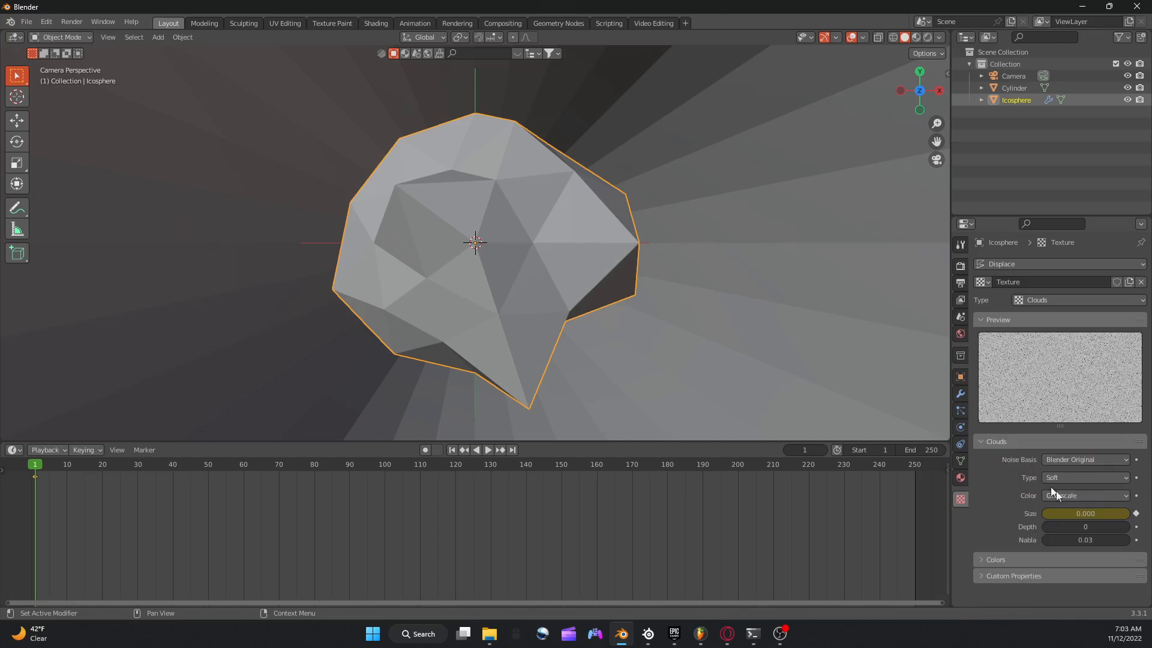
{"action": "right_click", "coordinate": [1084, 512]}
{"action": "left_click", "coordinate": [1023, 475]}
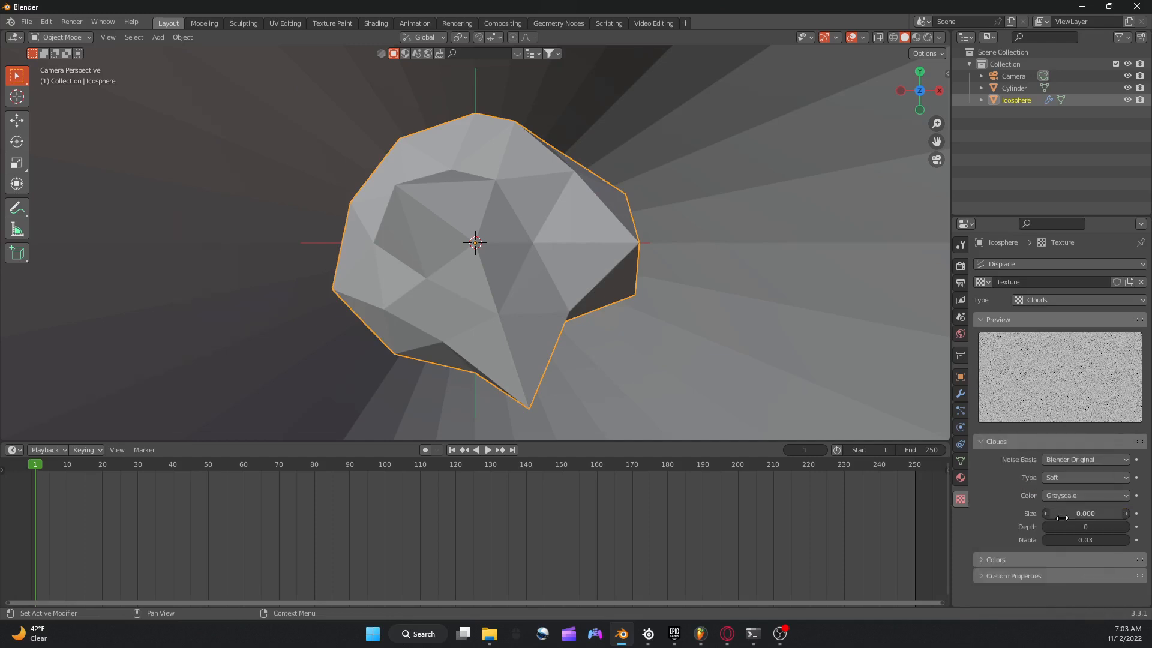
{"action": "right_click", "coordinate": [1023, 513]}
{"action": "left_click", "coordinate": [1014, 463]}
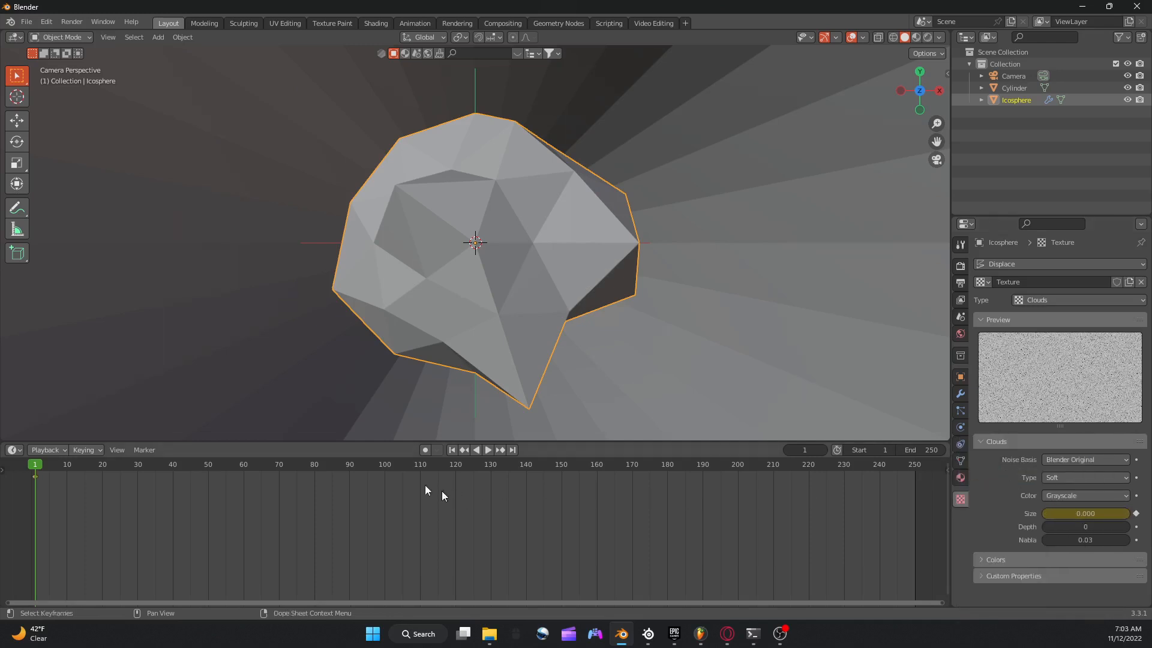
Replace the Timeline with the Graph Editor and enlarge it to show the whole frame range.
{"action": "left_click", "coordinate": [14, 449]}
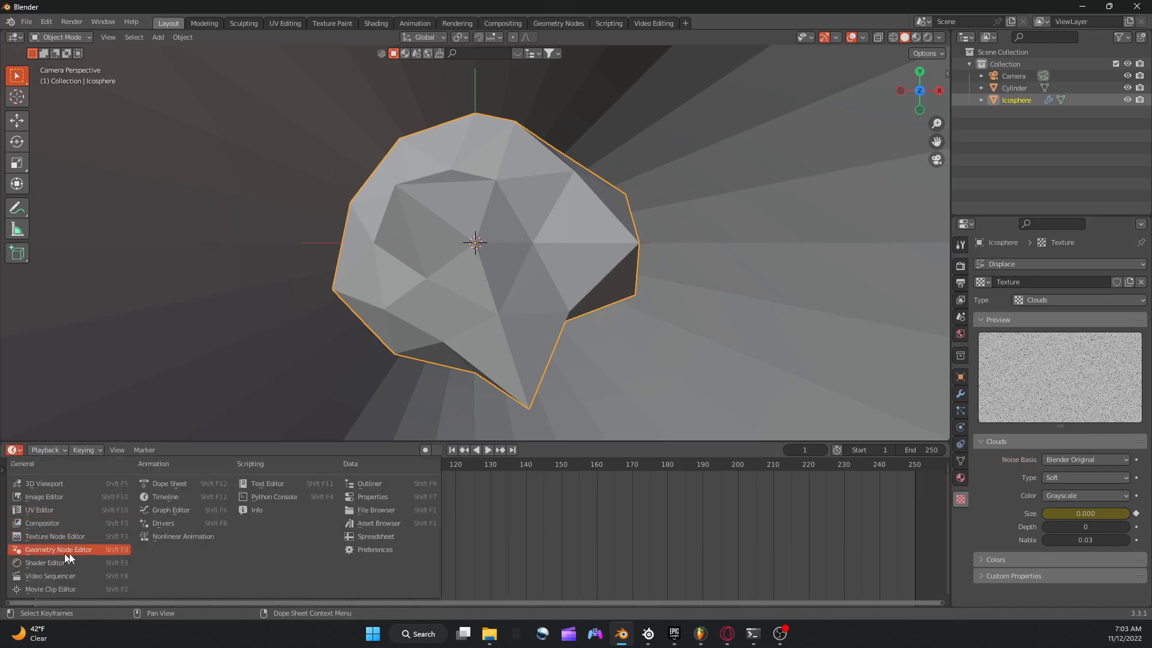
{"action": "left_click", "coordinate": [175, 509]}
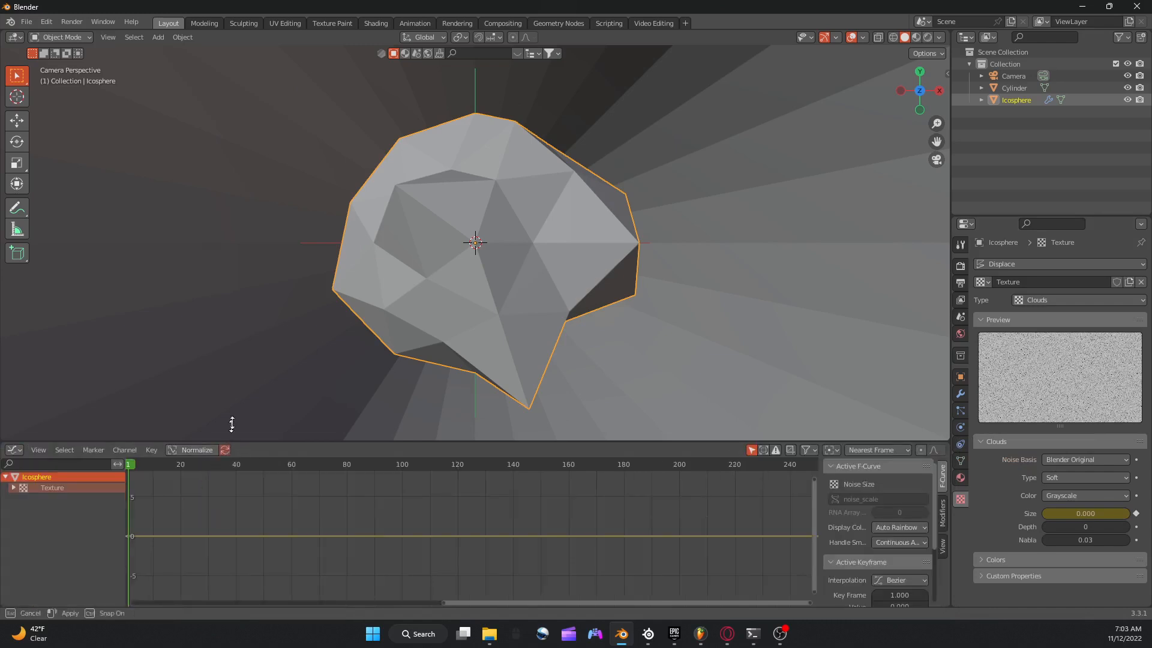
{"action": "left_click_drag", "start_coordinate": [229, 444], "coordinate": [252, 322]}
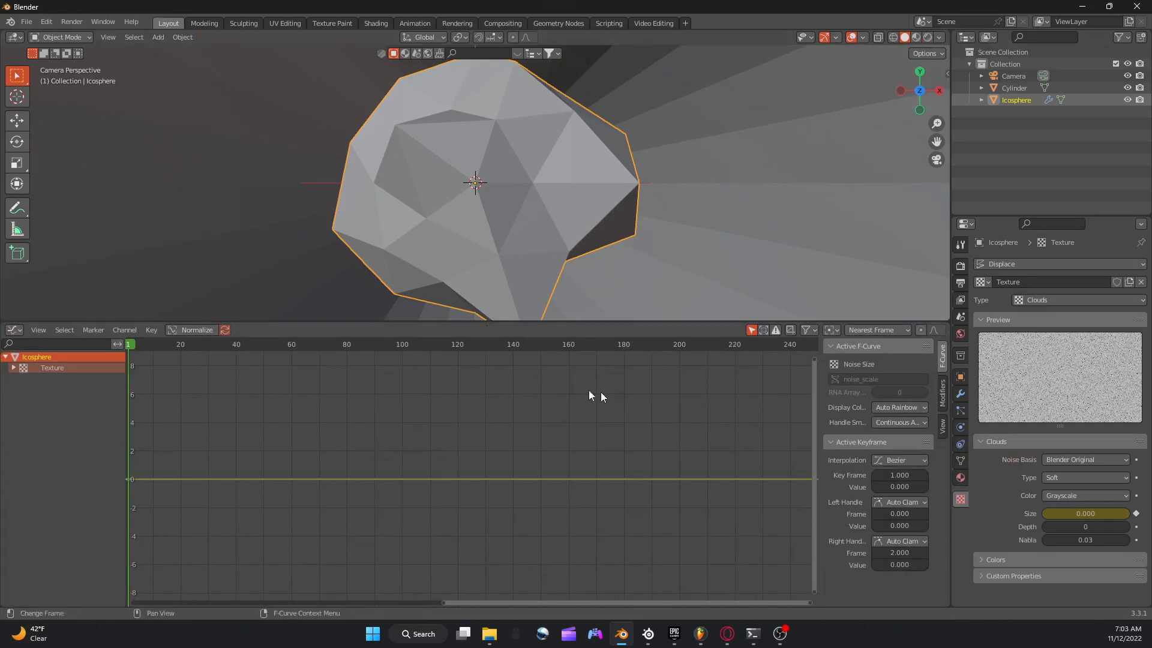
{"action": "scroll", "coordinate": [364, 387], "scroll_direction": "down", "scroll_amount": 2}
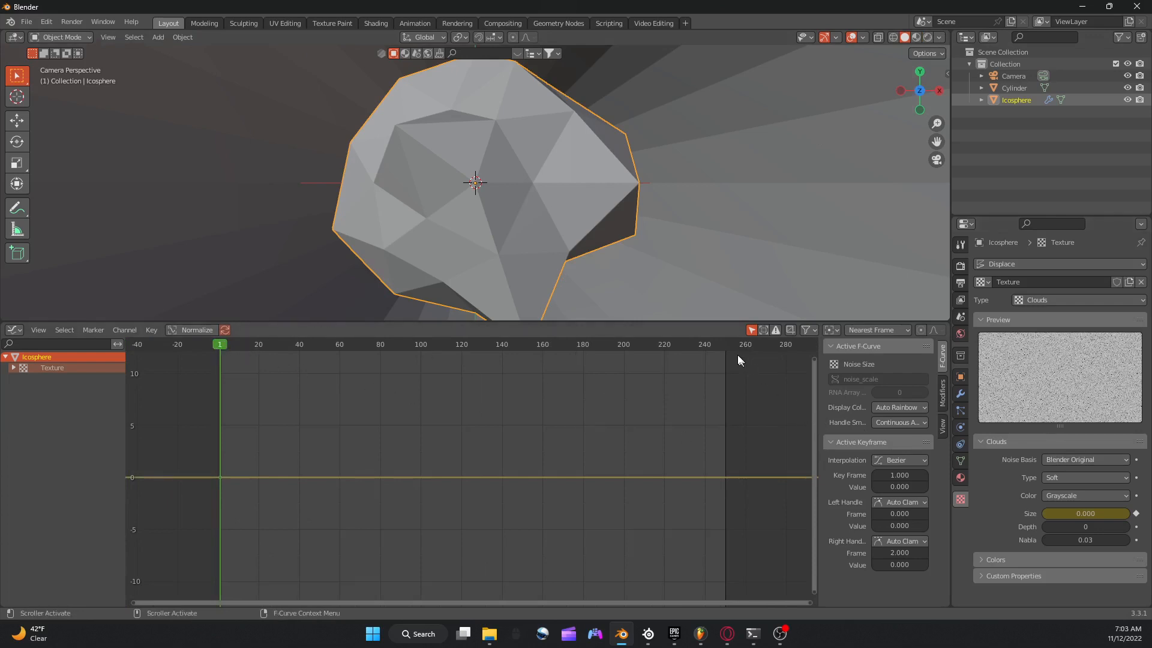
Bake the music file to the noise size F-curve, keeping the default frequency, attack and release settings.
{"action": "left_click", "coordinate": [143, 330]}
{"action": "left_click_drag", "start_coordinate": [155, 321], "coordinate": [156, 322]}
{"action": "left_click", "coordinate": [151, 332]}
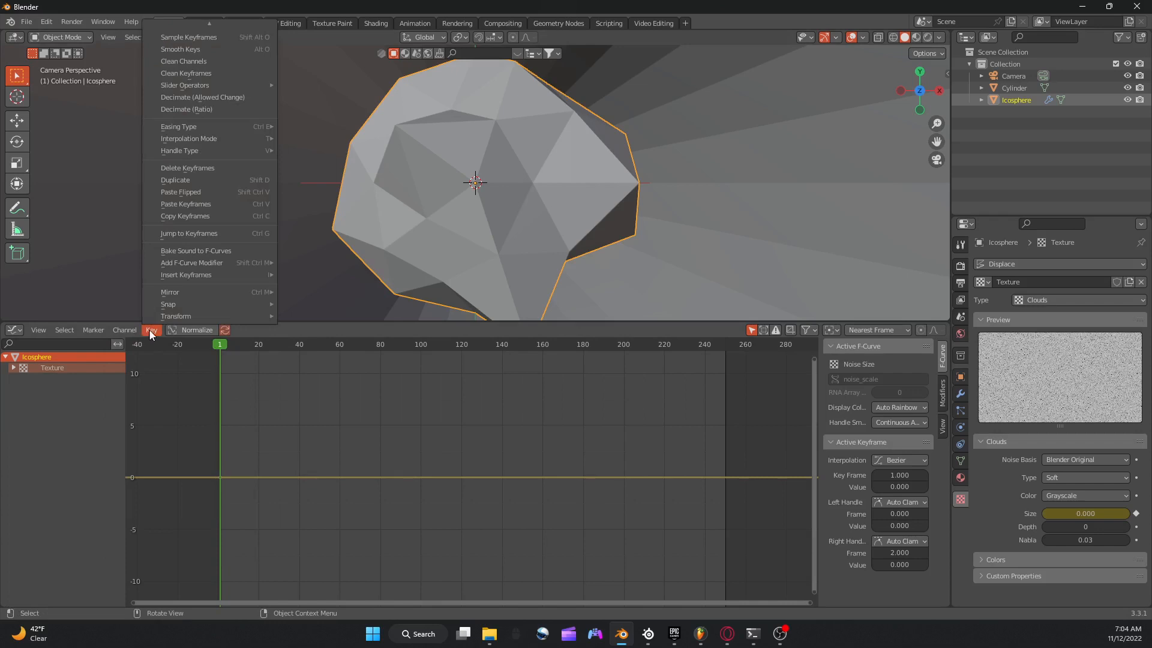
{"action": "left_click", "coordinate": [188, 252]}
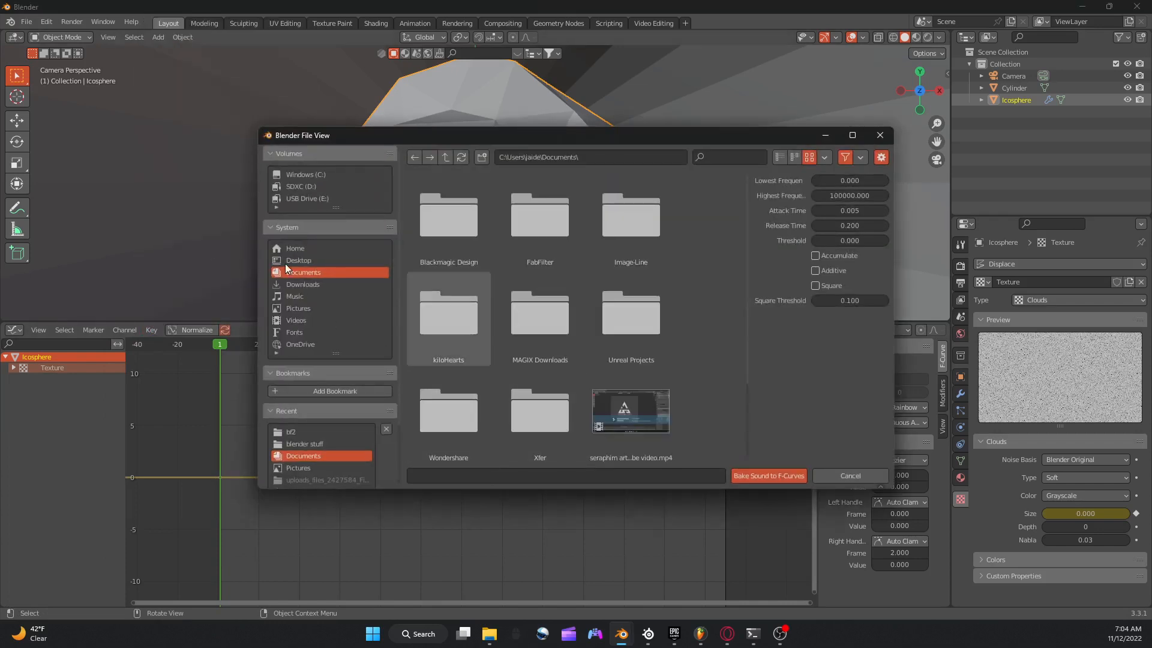
{"action": "left_click", "coordinate": [303, 270]}
{"action": "scroll", "coordinate": [548, 262], "scroll_direction": "down", "scroll_amount": 2}
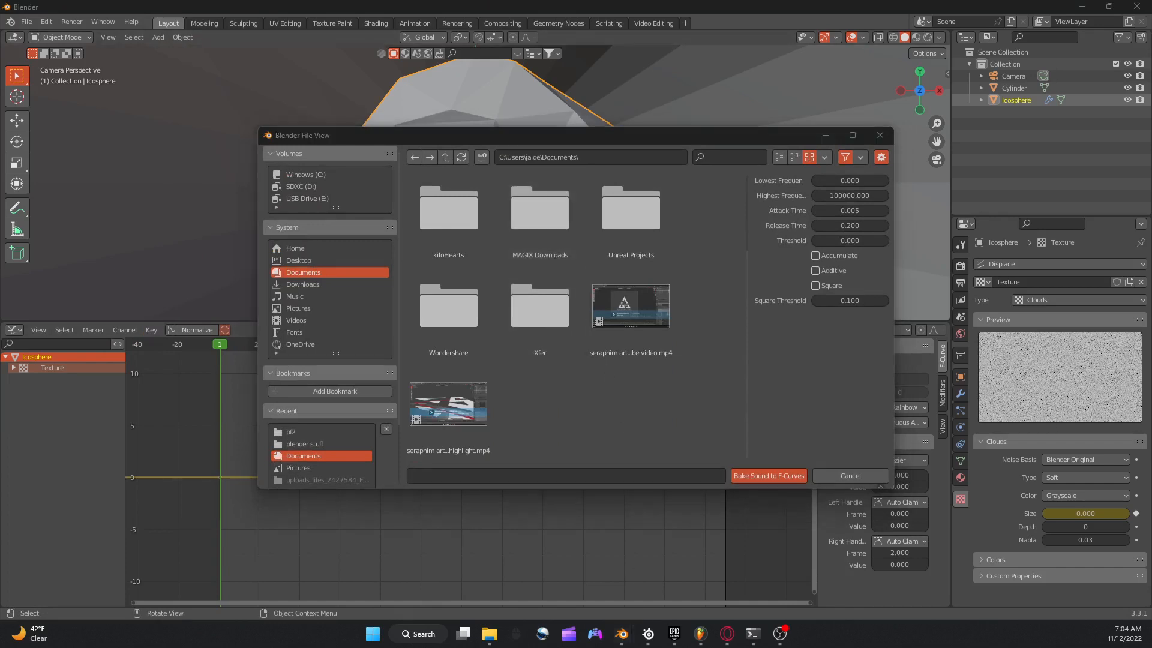
{"action": "left_click", "coordinate": [765, 477]}
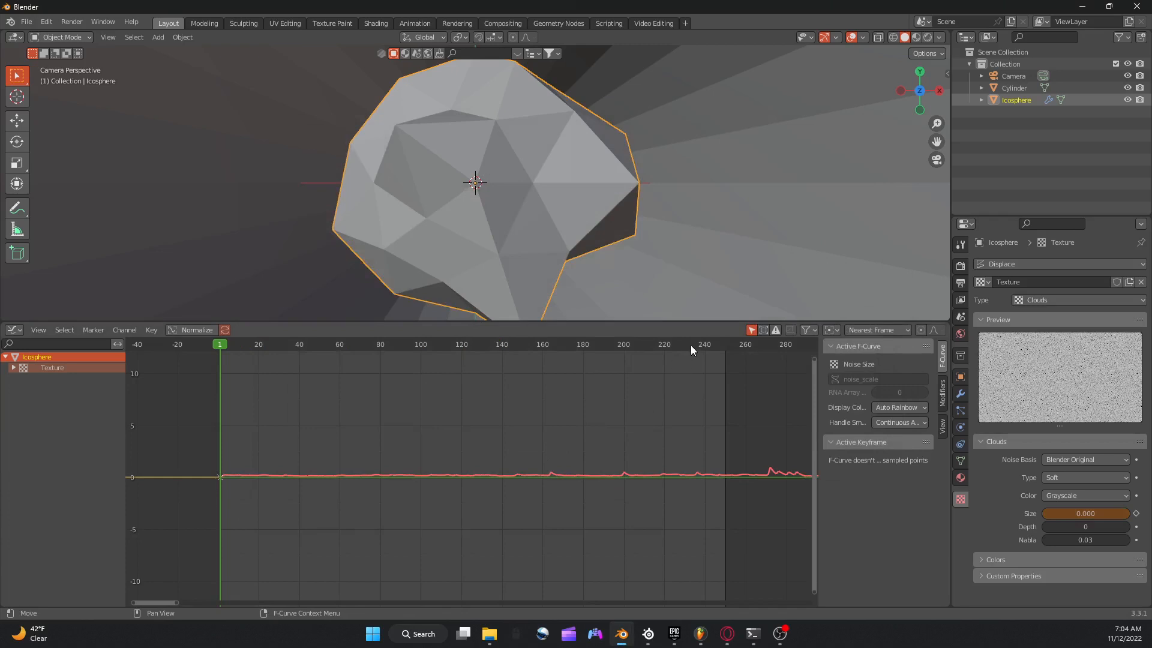
Move the current frame to the end of the baked sound curve at frame 4175.
{"action": "scroll", "coordinate": [690, 344], "scroll_direction": "down", "scroll_amount": 10}
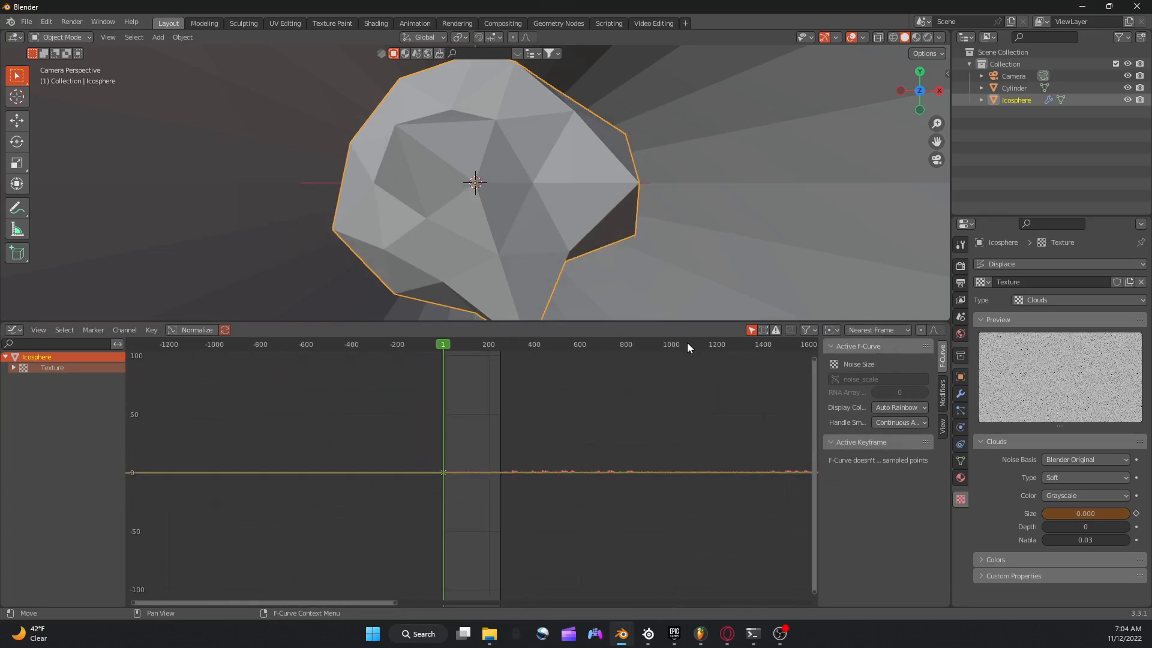
{"action": "scroll", "coordinate": [687, 345], "scroll_direction": "down", "scroll_amount": 8}
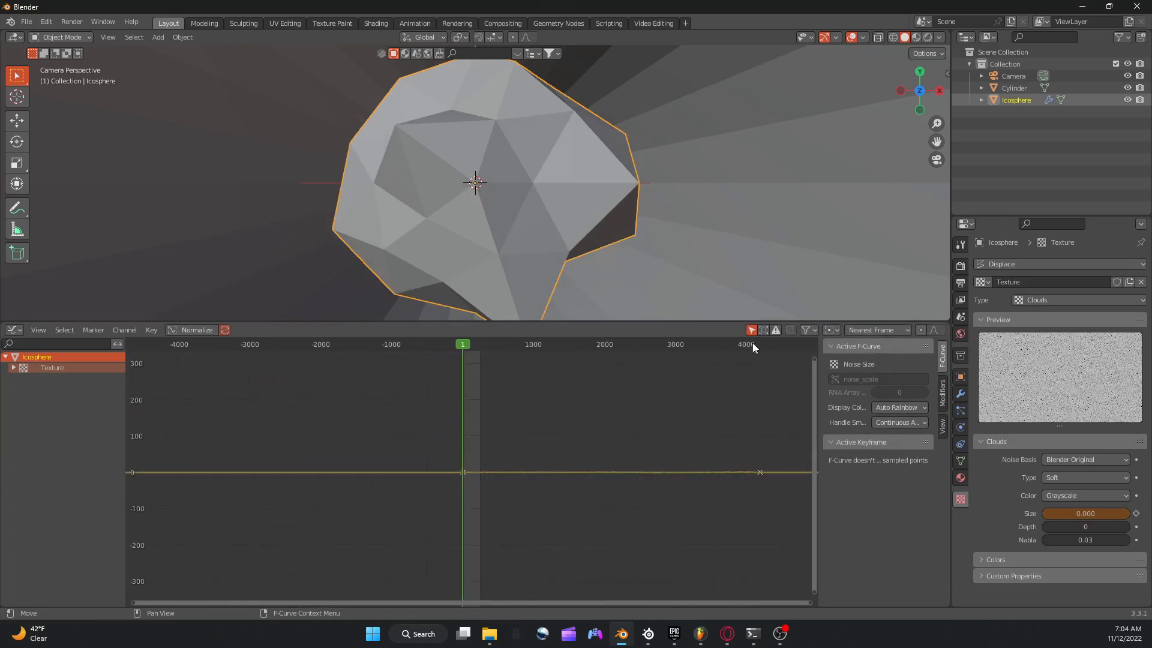
{"action": "left_click_drag", "start_coordinate": [753, 348], "coordinate": [761, 349]}
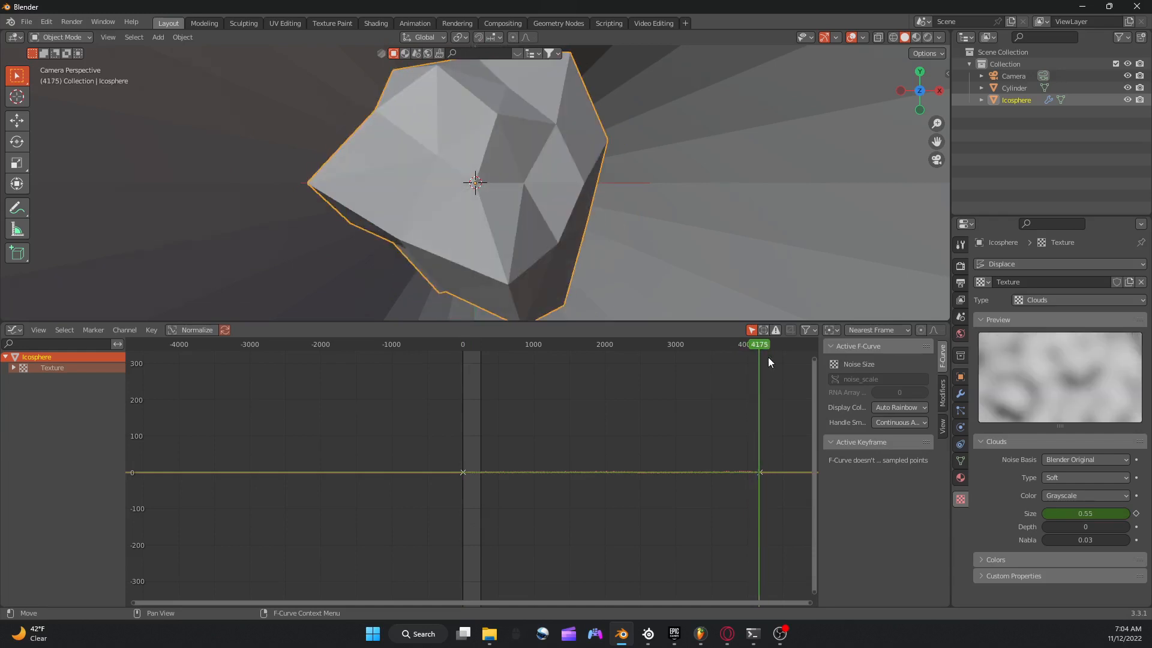
Set the animation's end frame to 4175 in the Timeline to match the length of the music.
{"action": "left_click", "coordinate": [14, 330]}
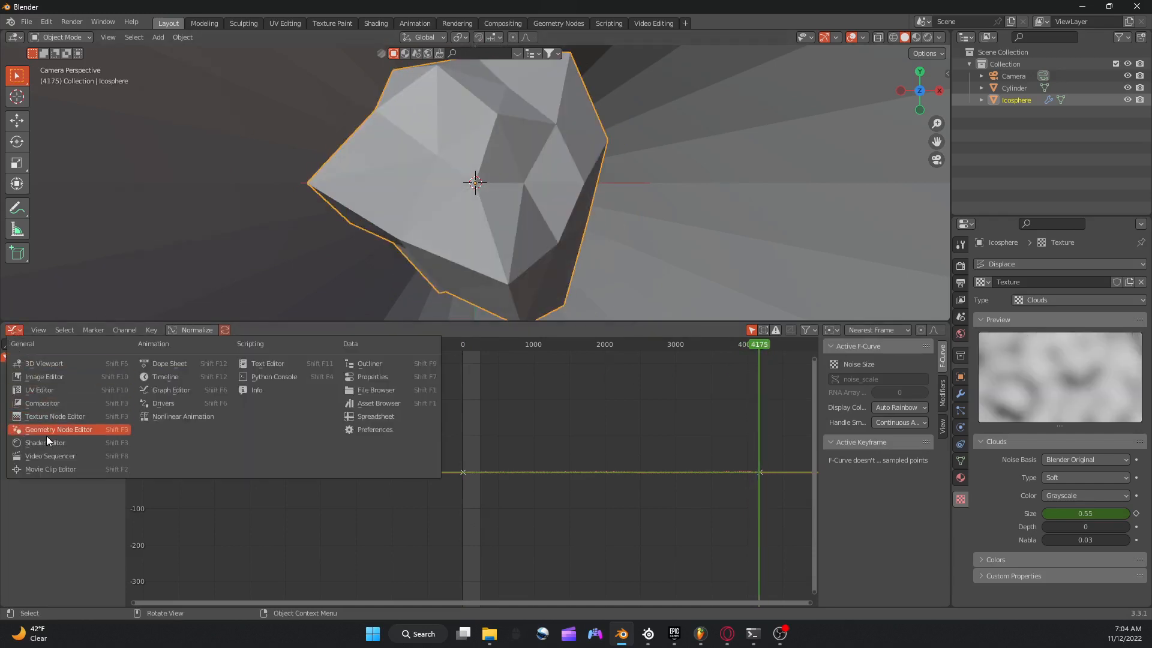
{"action": "left_click", "coordinate": [153, 377]}
{"action": "left_click", "coordinate": [927, 330]}
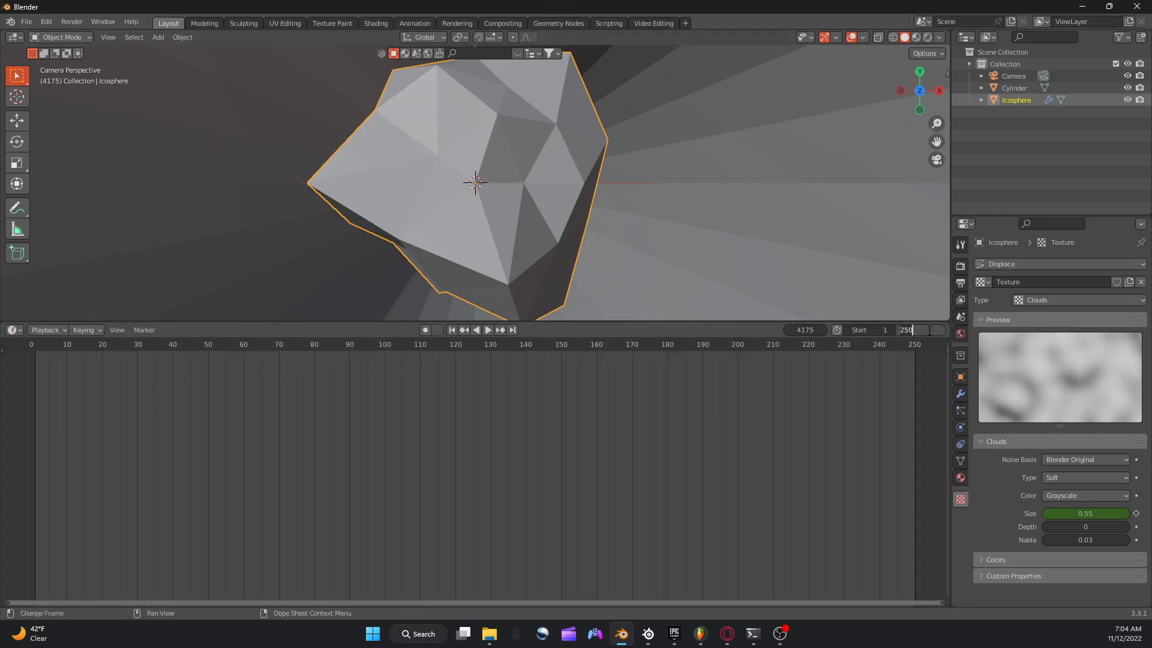
{"action": "left_click", "coordinate": [804, 330]}
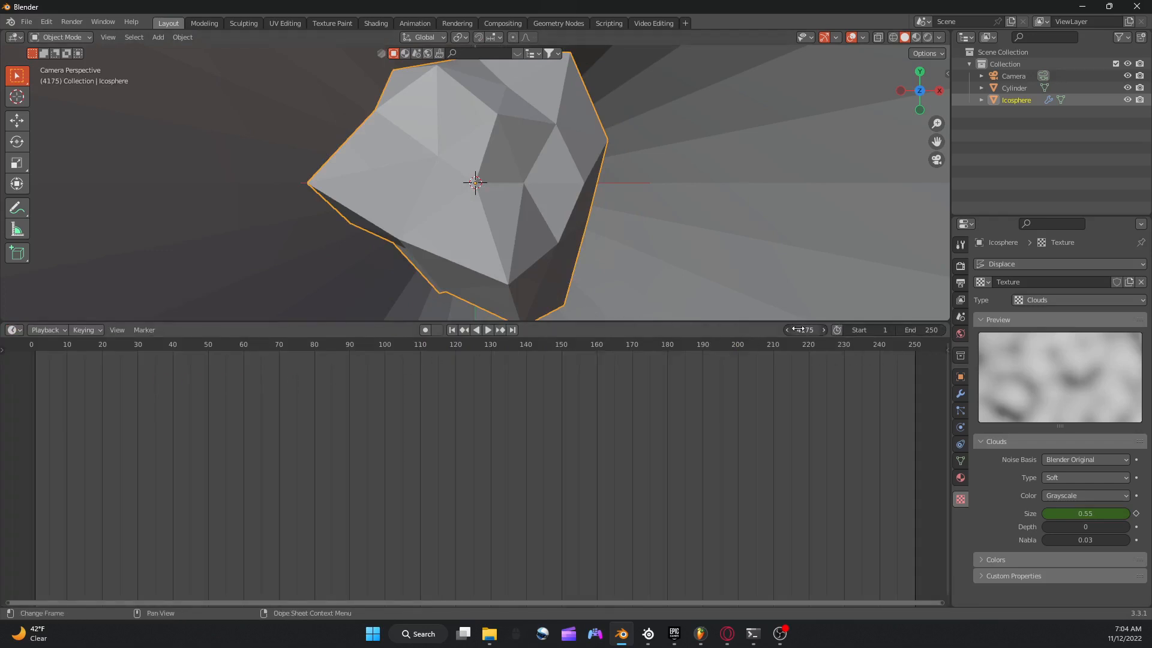
{"action": "left_click", "coordinate": [922, 331]}
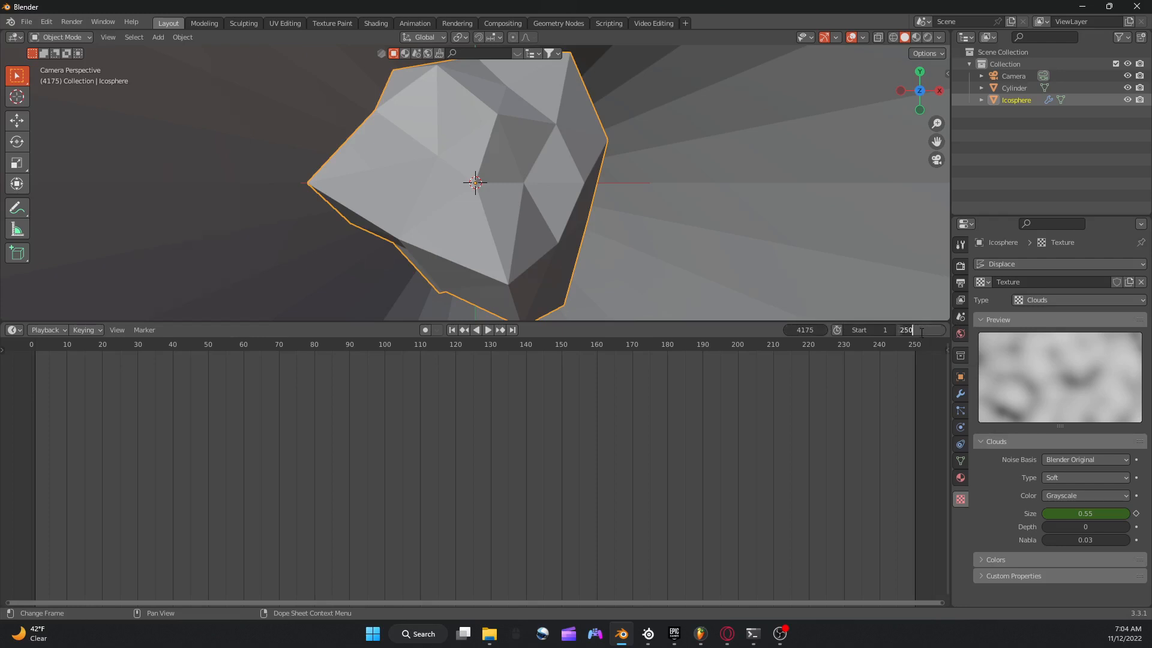
{"action": "type", "text": "4175"}
{"action": "key", "text": "Return"}
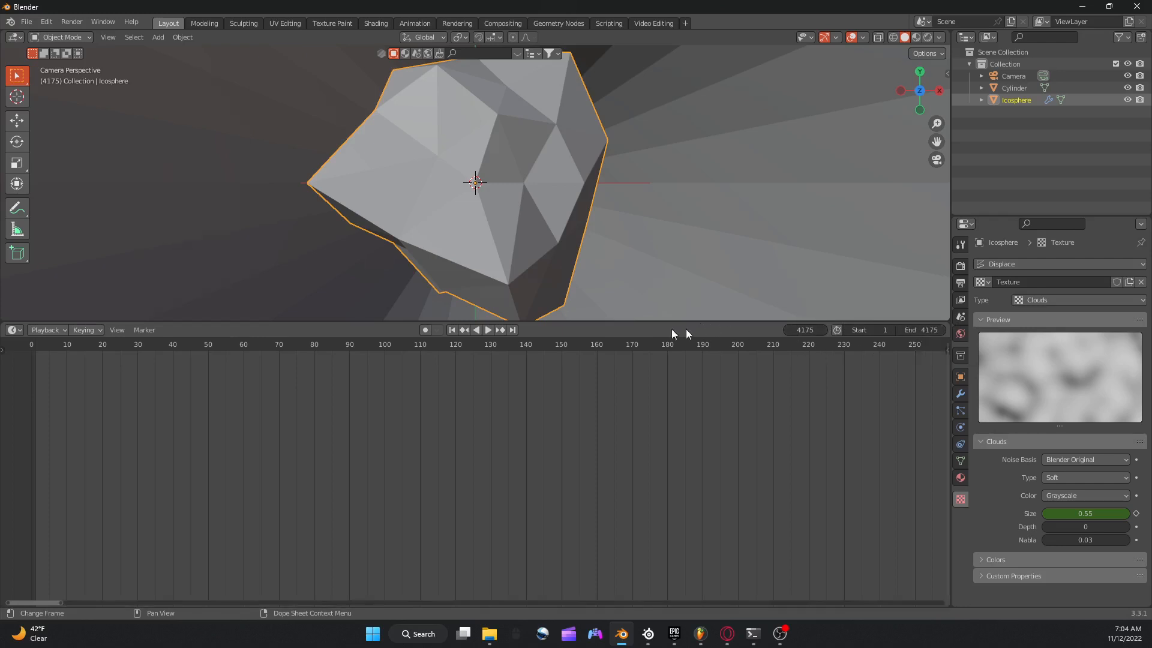
Return to the Graph Editor and move the current frame back to 0.
{"action": "left_click", "coordinate": [14, 330]}
{"action": "left_click", "coordinate": [173, 390]}
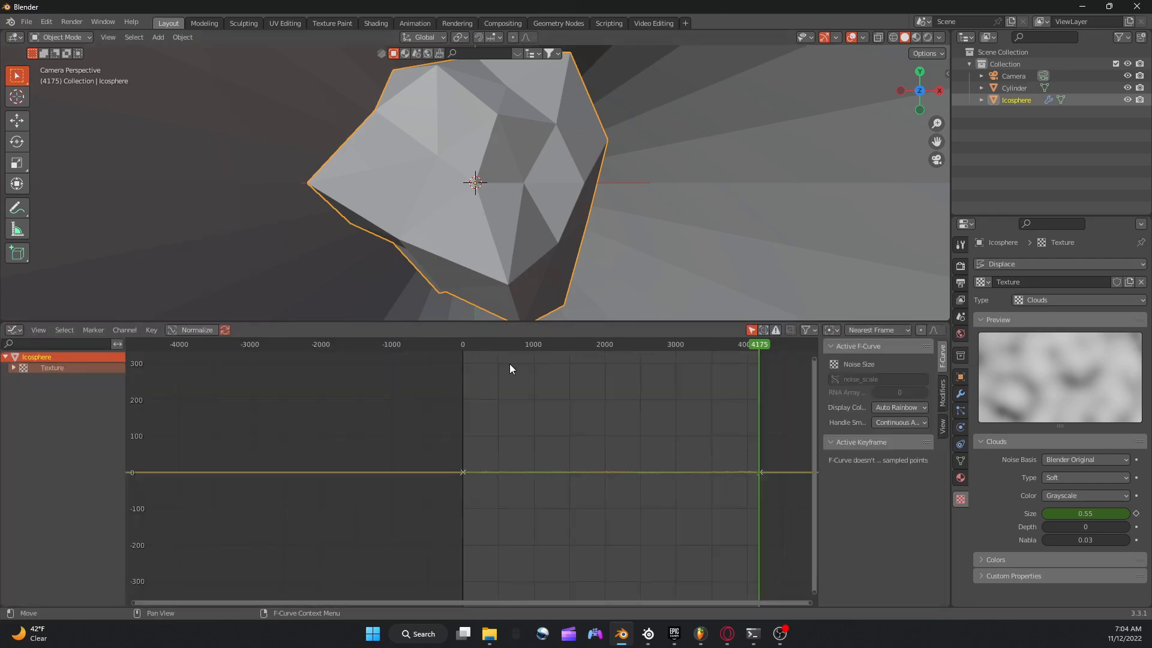
{"action": "key", "text": "shift+Left"}
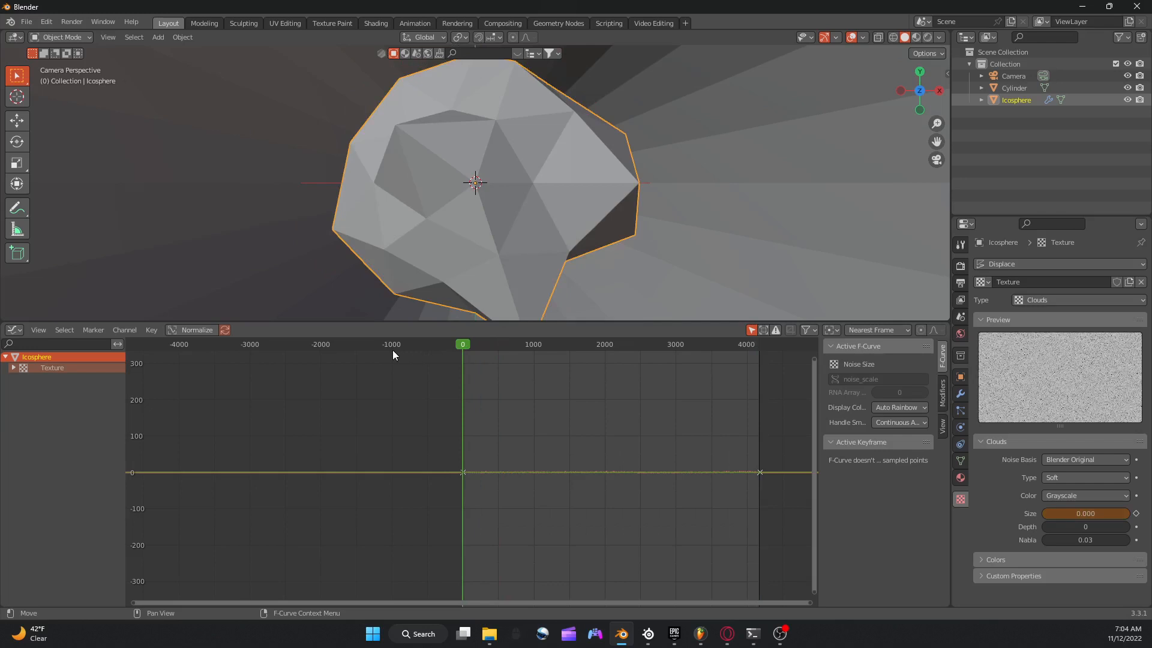
With the viewport in rendered shading, add a point light and raise it along Z above the ico sphere.
{"action": "left_click", "coordinate": [927, 37]}
{"action": "scroll", "coordinate": [468, 174], "scroll_direction": "down", "scroll_amount": 5}
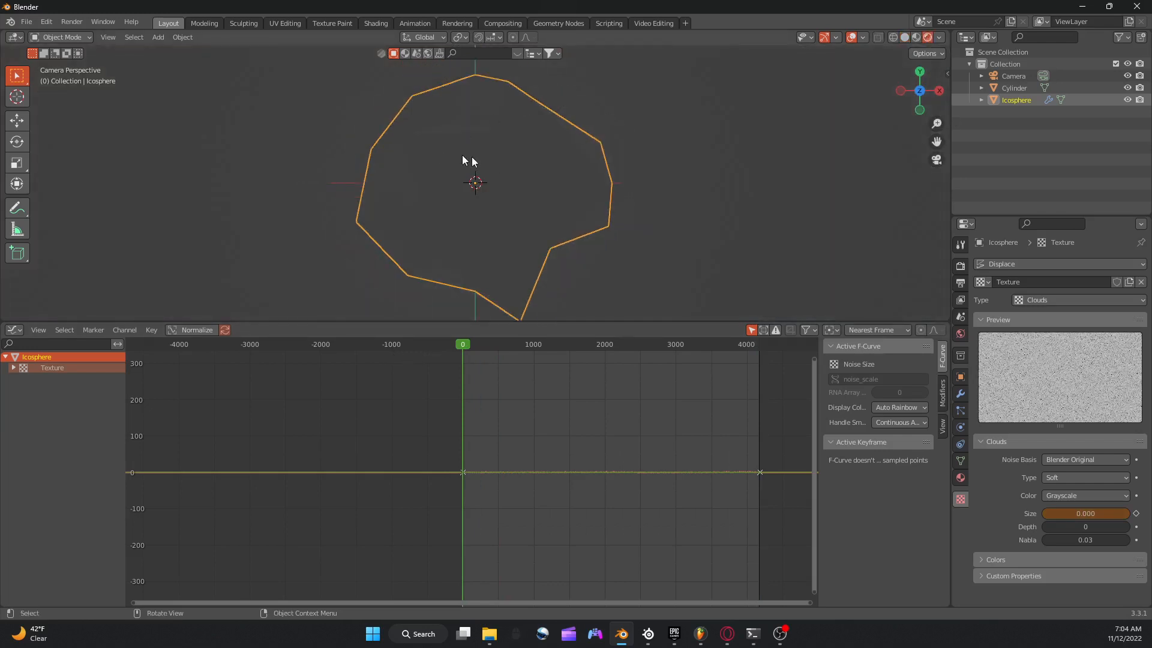
{"action": "key", "text": "shift+a"}
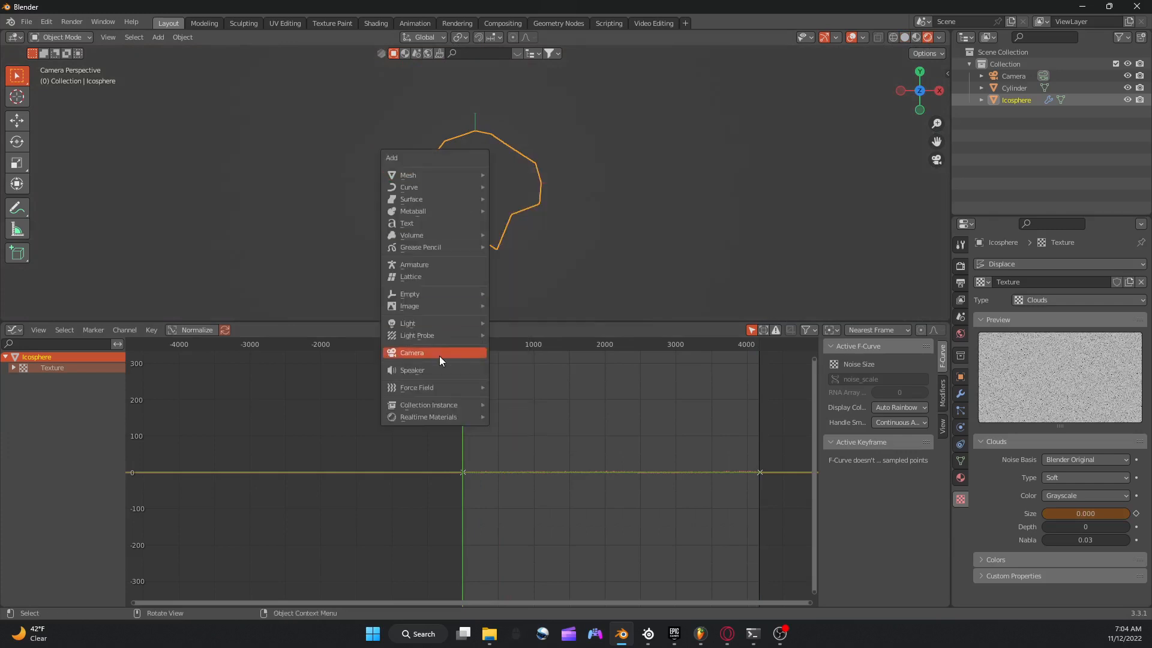
{"action": "mouse_move", "coordinate": [435, 322]}
{"action": "left_click", "coordinate": [531, 323]}
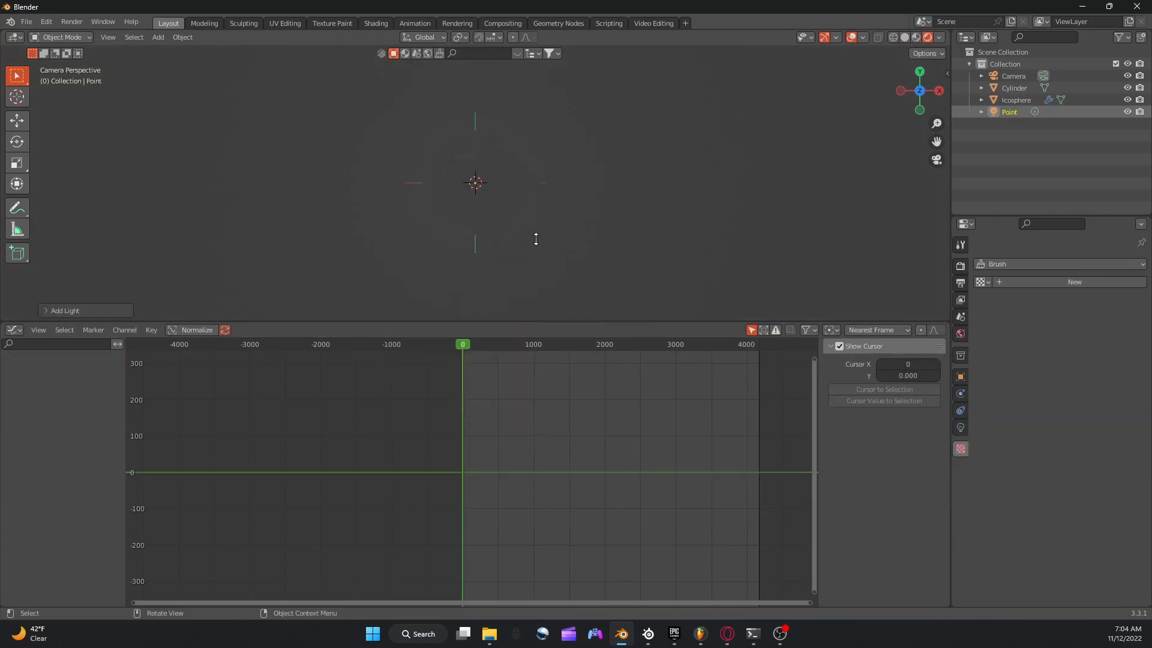
{"action": "key", "text": "g"}
{"action": "key", "text": "z"}
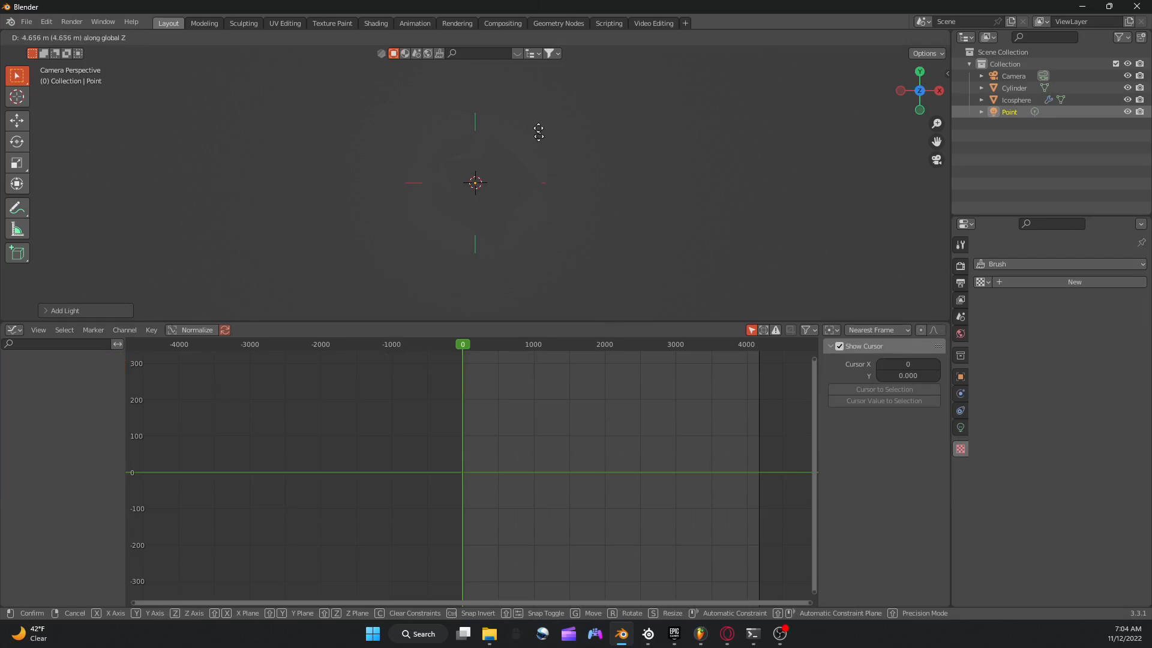
{"action": "left_click", "coordinate": [523, 286]}
Add an area light at the tube's centre.
{"action": "key", "text": "shift+a"}
{"action": "mouse_move", "coordinate": [525, 288]}
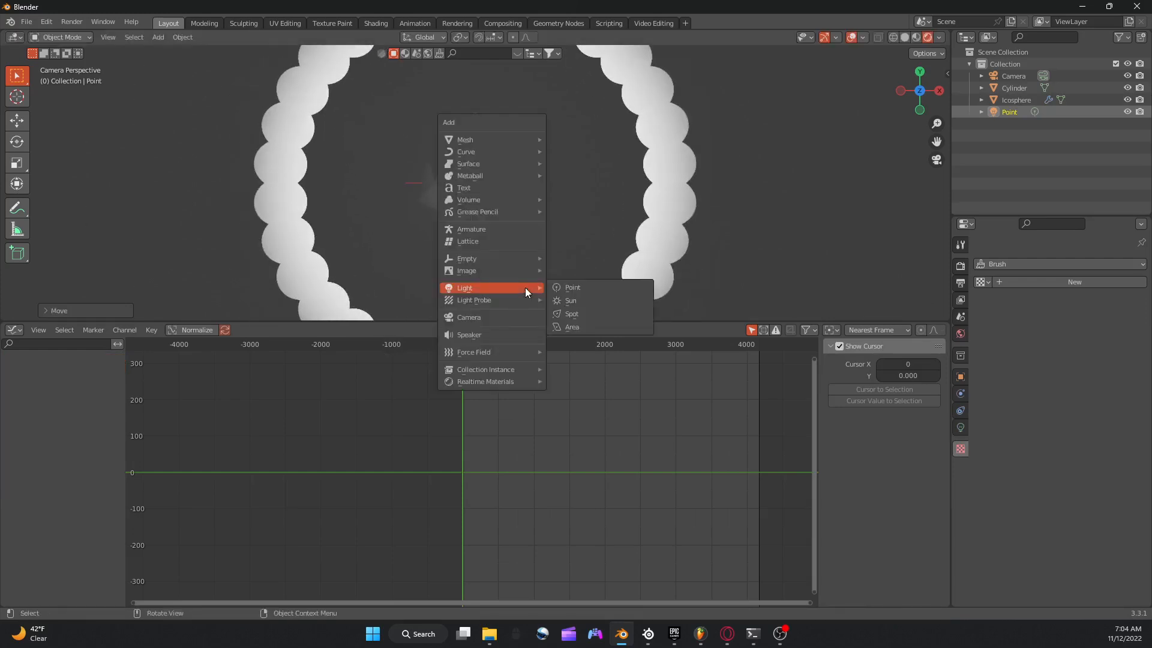
{"action": "left_click", "coordinate": [567, 324]}
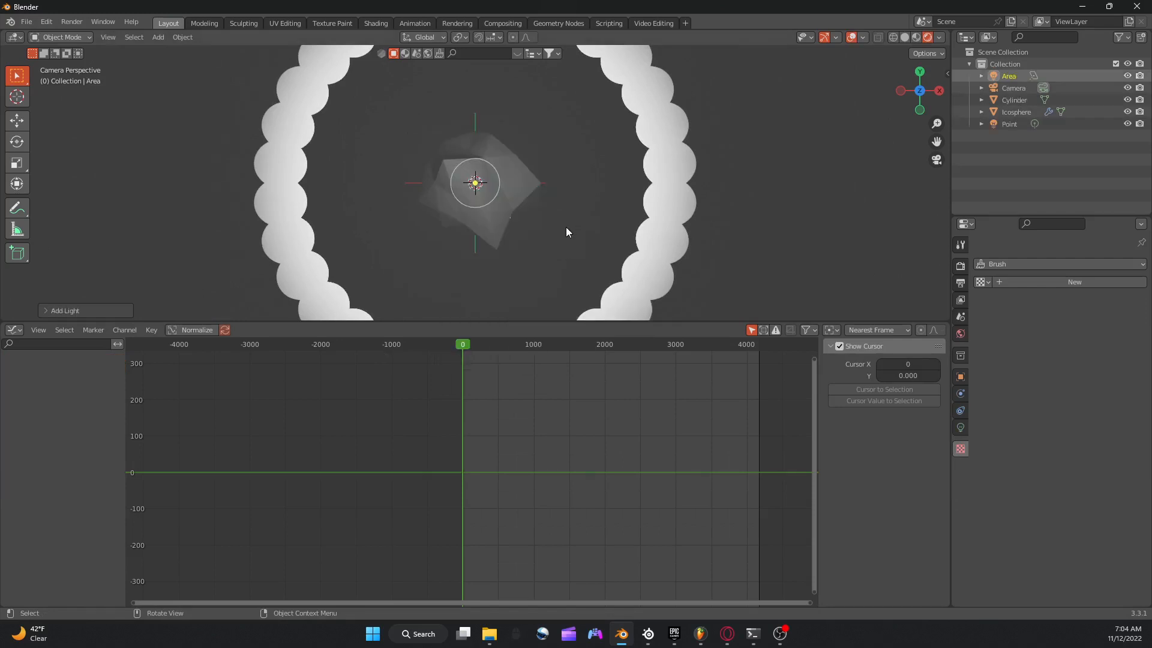
Move the area light along Z, scale it up around the ico sphere and readjust its Z position.
{"action": "key", "text": "g"}
{"action": "key", "text": "z"}
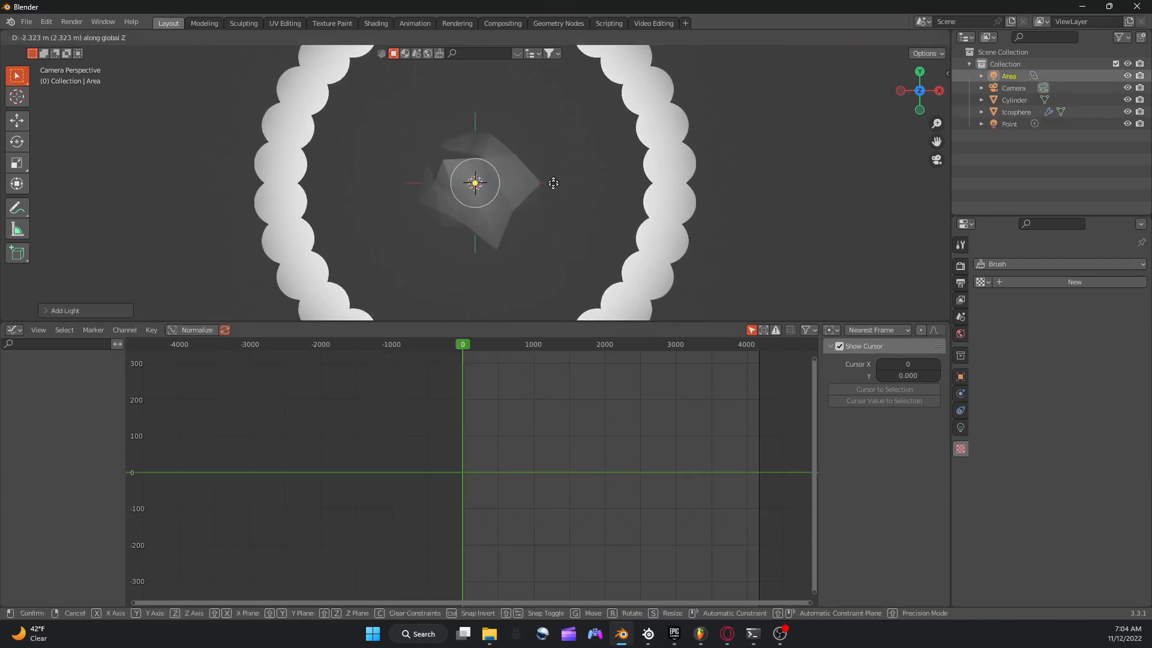
{"action": "left_click", "coordinate": [563, 279]}
{"action": "key", "text": "s"}
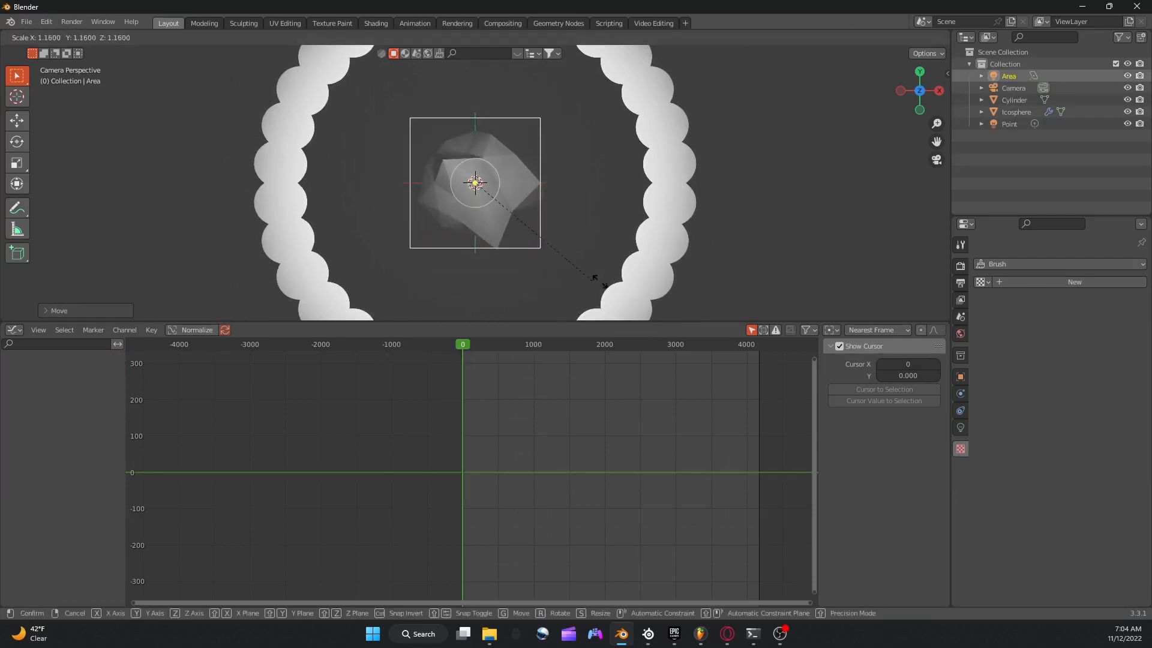
{"action": "left_click", "coordinate": [643, 272]}
{"action": "key", "text": "g"}
{"action": "key", "text": "z"}
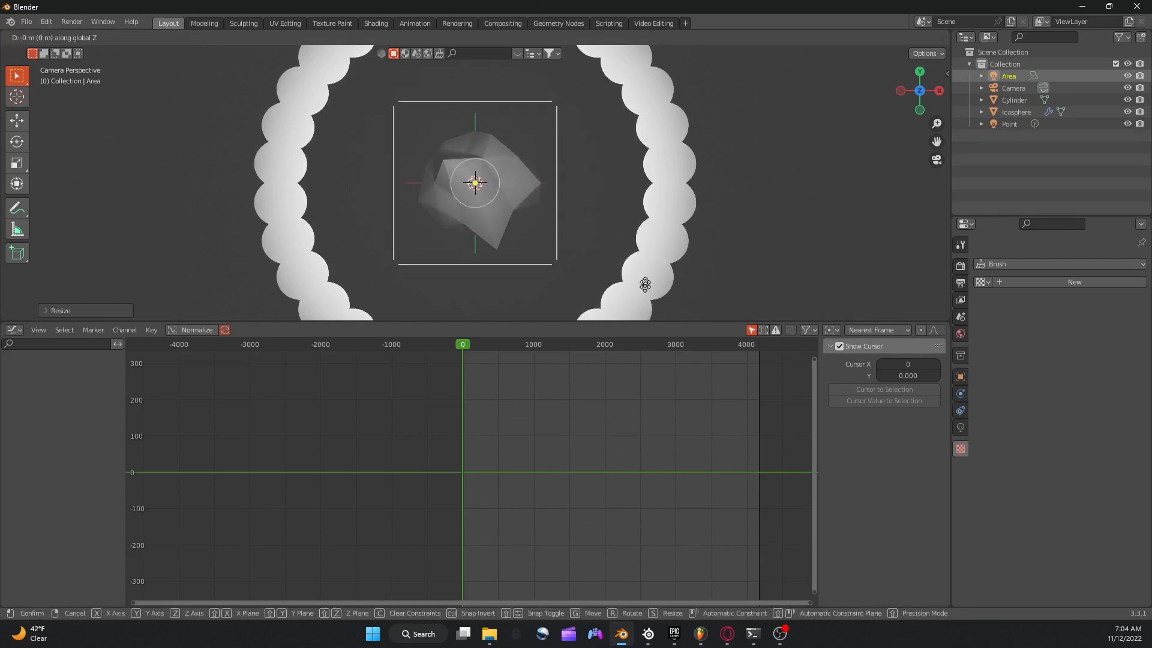
{"action": "left_click", "coordinate": [647, 62]}
Apply smooth shading to the cylinder tube.
{"action": "left_click", "coordinate": [712, 106]}
{"action": "right_click", "coordinate": [712, 105]}
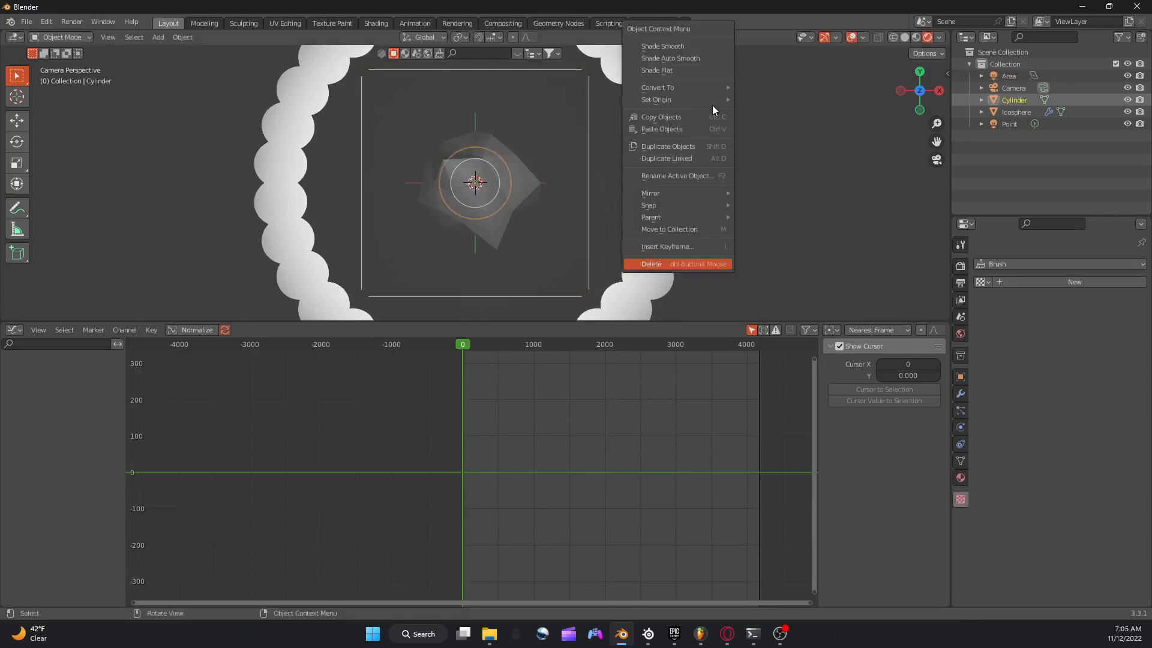
{"action": "left_click", "coordinate": [665, 45]}
{"action": "scroll", "coordinate": [626, 116], "scroll_direction": "down", "scroll_amount": 8}
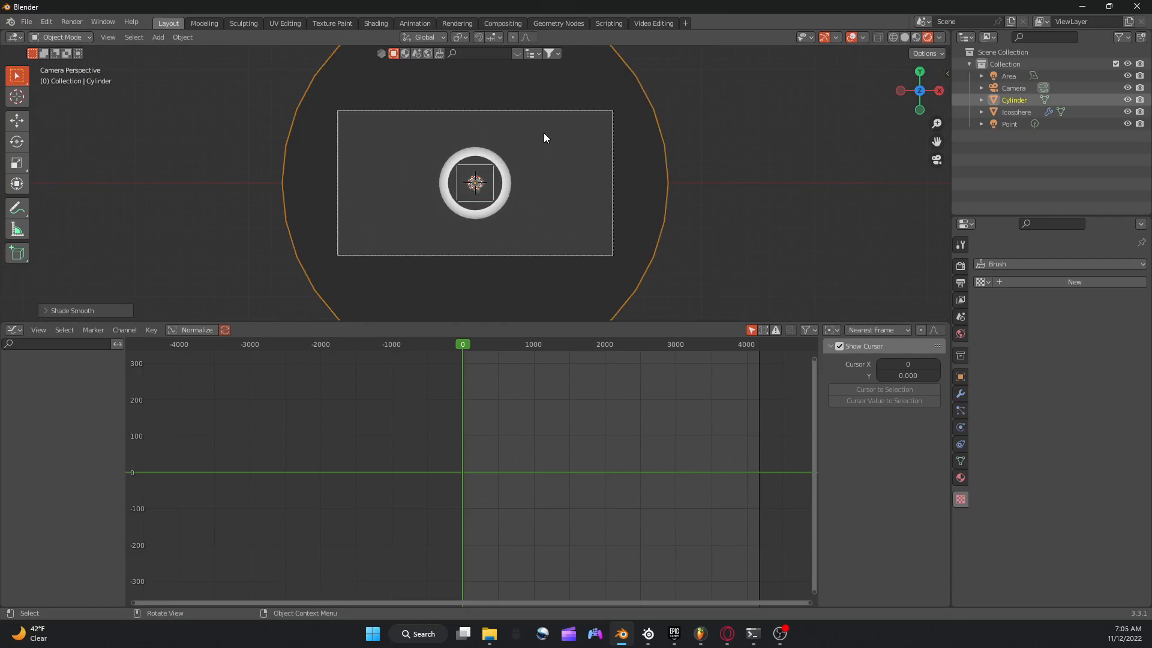
Add a Wireframe modifier to the ico sphere.
{"action": "scroll", "coordinate": [543, 132], "scroll_direction": "up", "scroll_amount": 7}
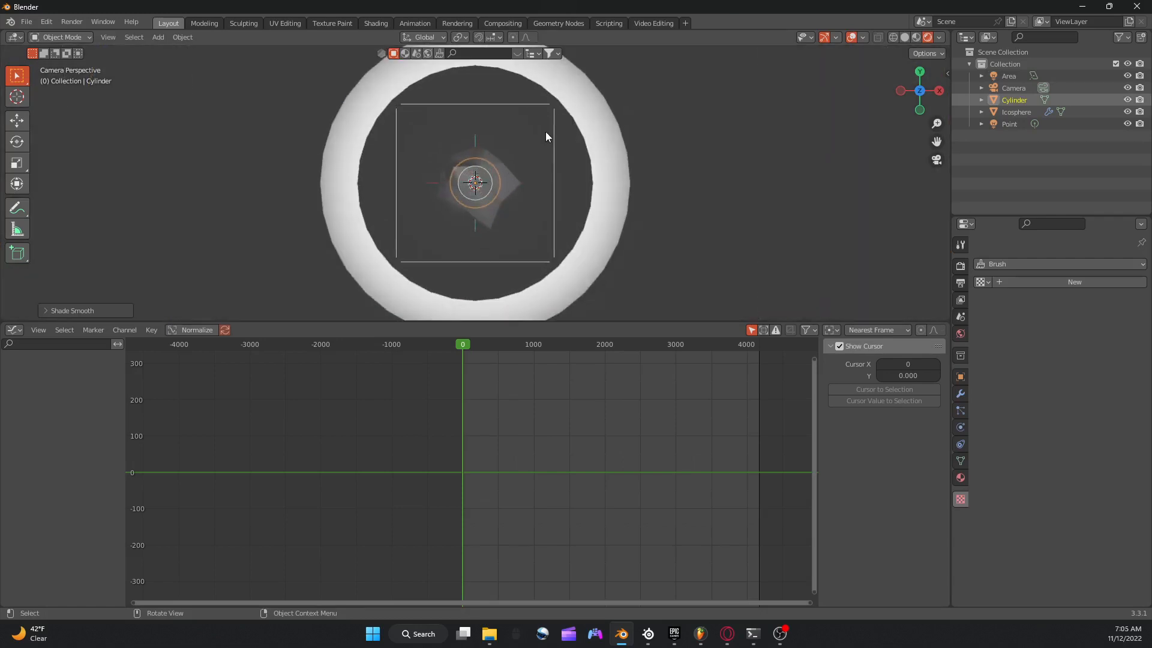
{"action": "left_click", "coordinate": [548, 182]}
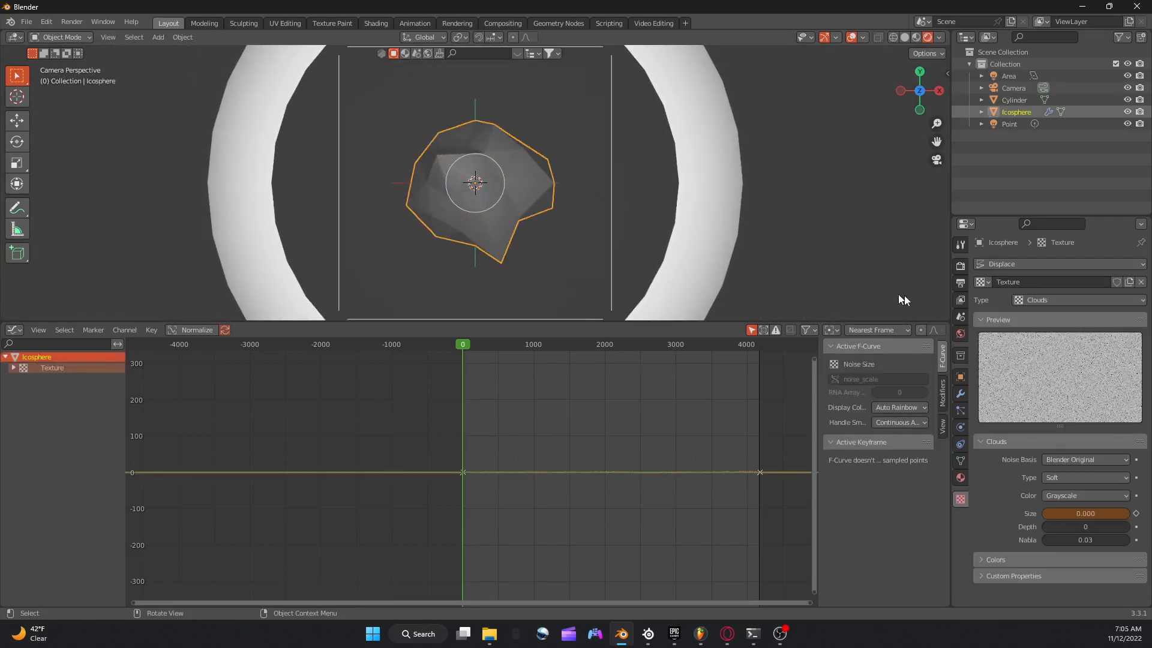
{"action": "left_click", "coordinate": [961, 391]}
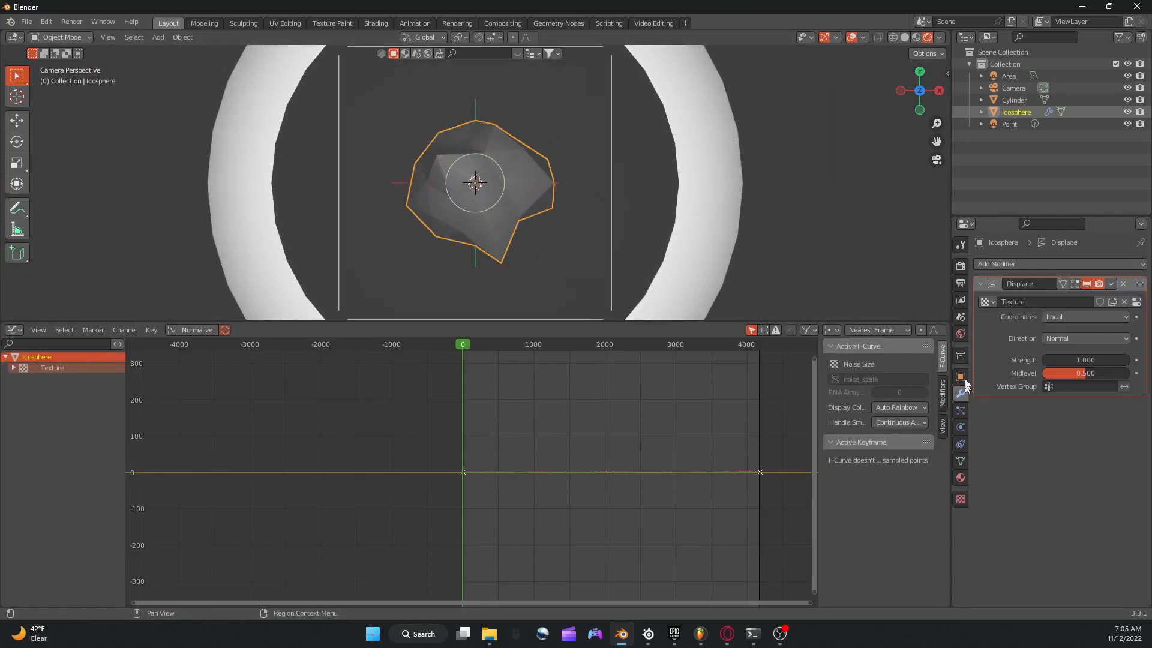
{"action": "left_click", "coordinate": [992, 264]}
{"action": "left_click", "coordinate": [902, 533]}
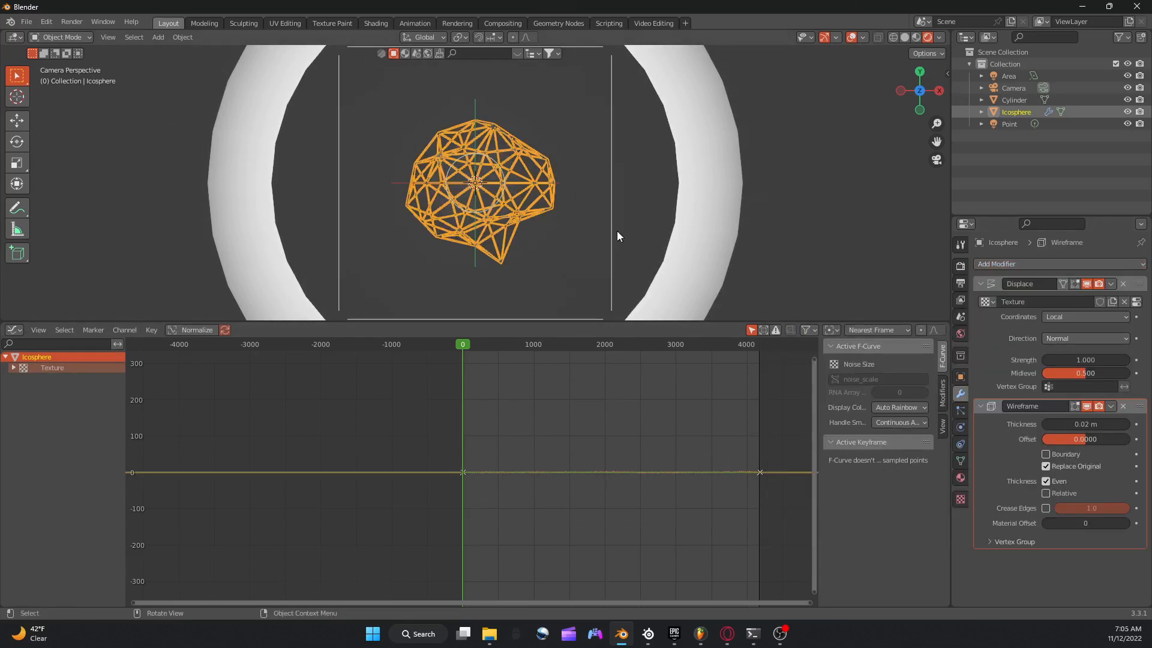
Duplicate the wireframe ico sphere in place, then scale the copy down and rotate it inside the original.
{"action": "key", "text": "ctrl+c"}
{"action": "key", "text": "ctrl+v"}
{"action": "key", "text": "s"}
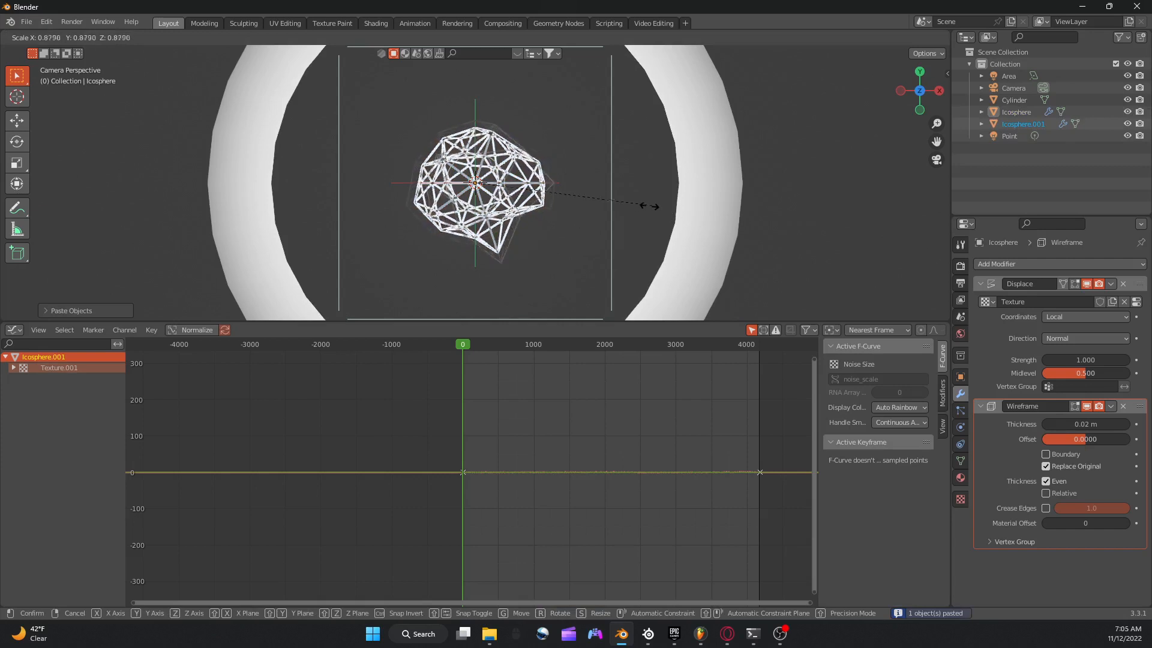
{"action": "left_click", "coordinate": [626, 211]}
{"action": "key", "text": "s"}
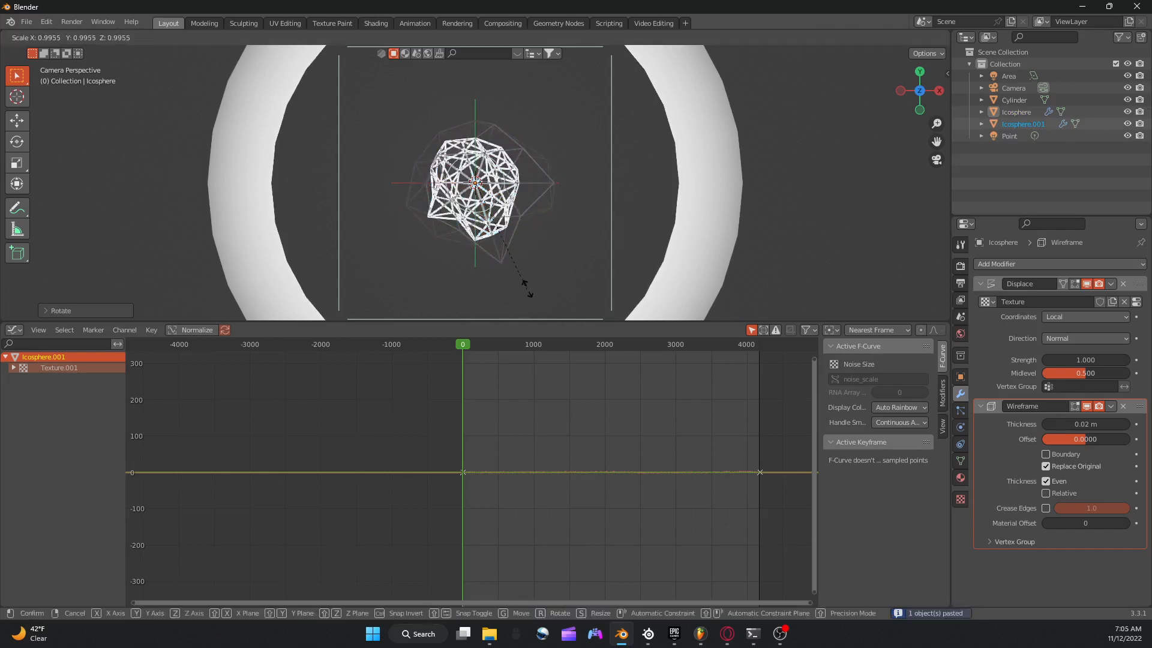
{"action": "left_click", "coordinate": [528, 288]}
{"action": "key", "text": "g"}
{"action": "left_click", "coordinate": [521, 273]}
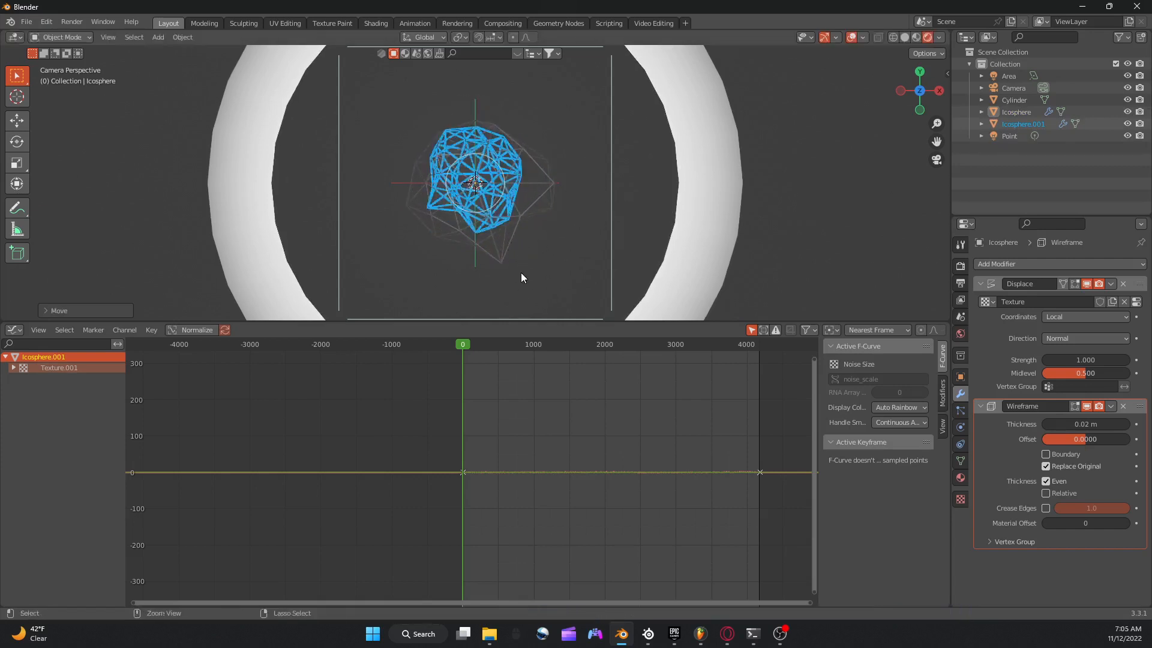
{"action": "key", "text": "ctrl+z"}
Scale the inner ico sphere copy down further and rotate it out of alignment with the outer one.
{"action": "key", "text": "s"}
{"action": "left_click", "coordinate": [561, 197]}
{"action": "key", "text": "r"}
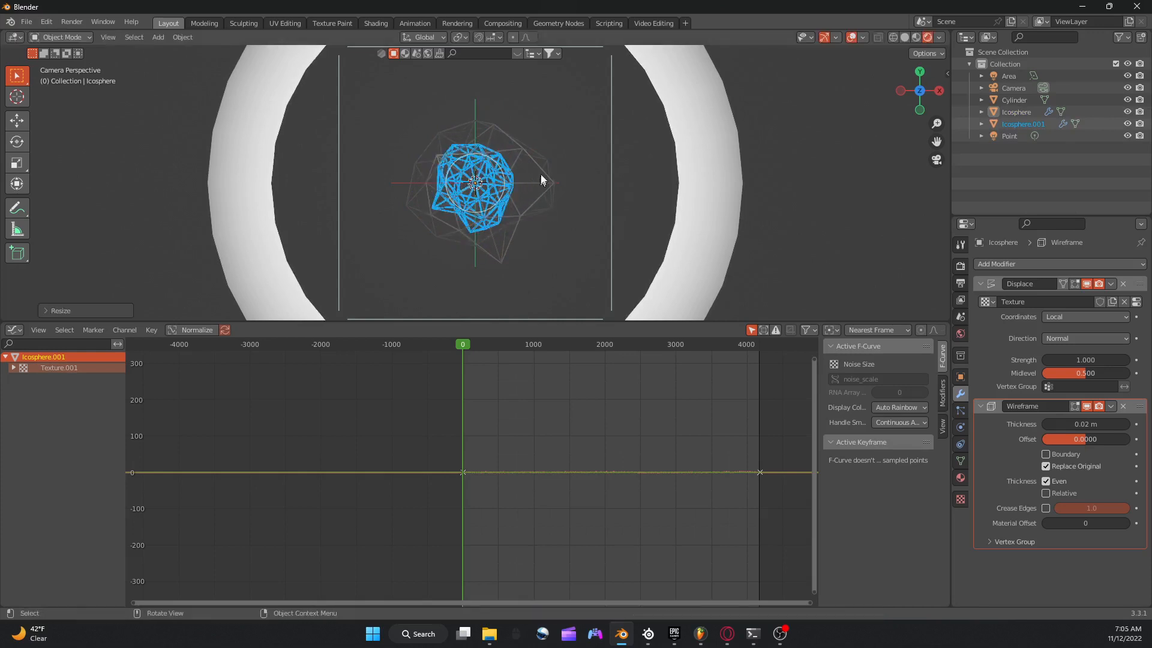
{"action": "left_click", "coordinate": [510, 240]}
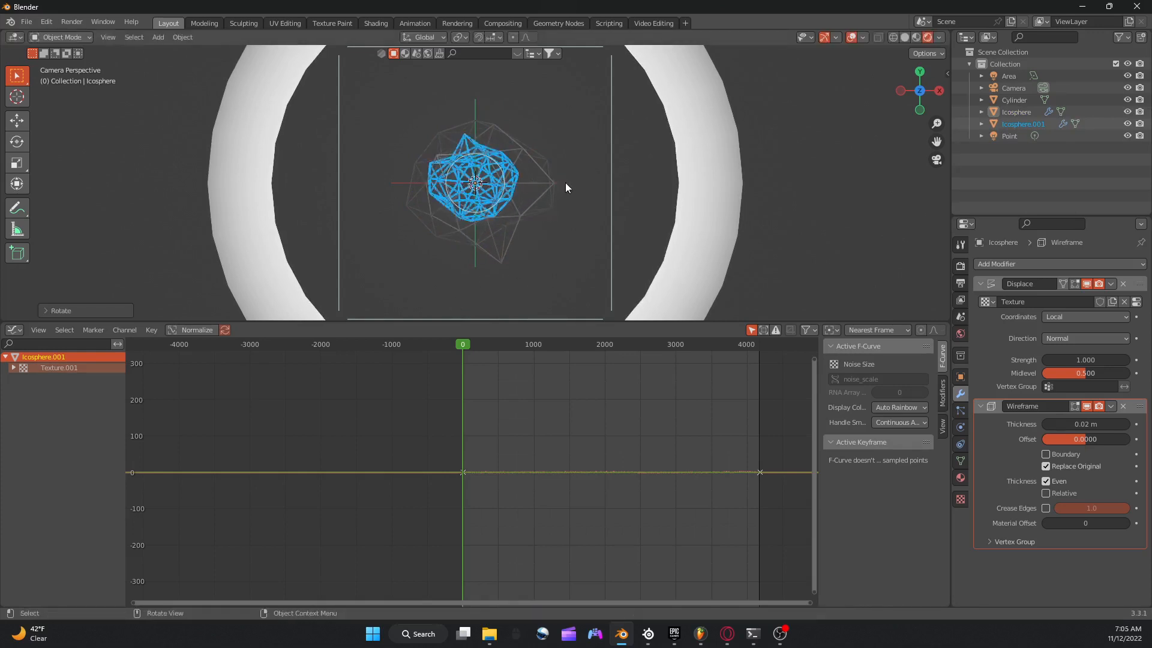
Play the animation with viewport overlays hidden to check both wireframe spheres, and return to frame 0.
{"action": "key", "text": "space"}
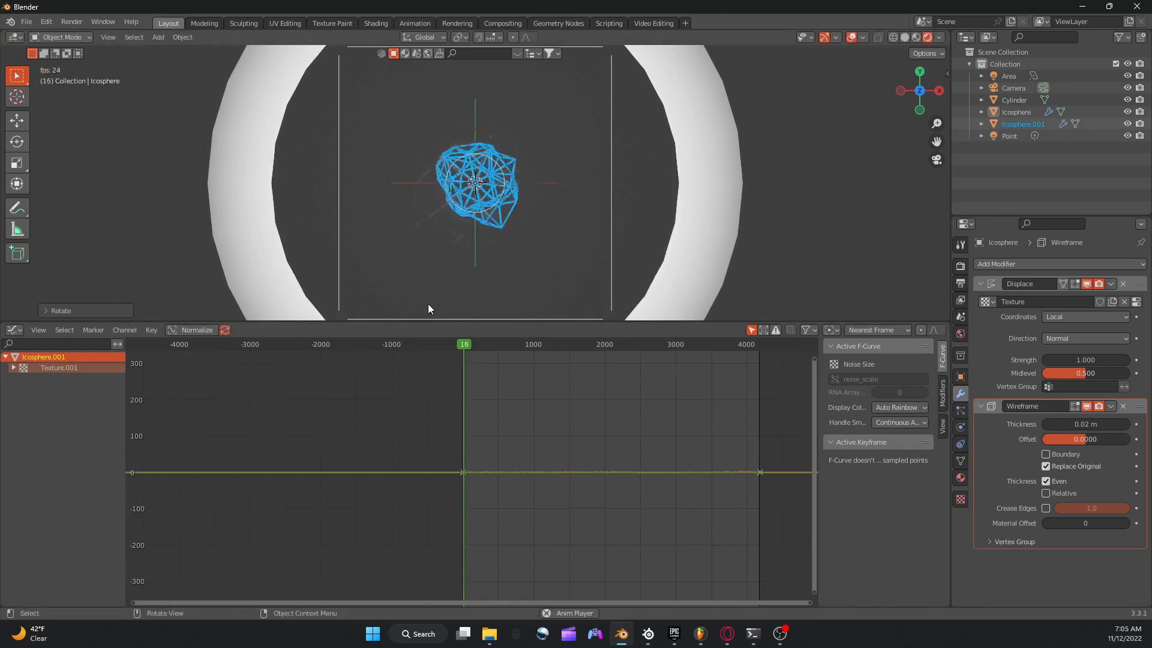
{"action": "left_click", "coordinate": [852, 37]}
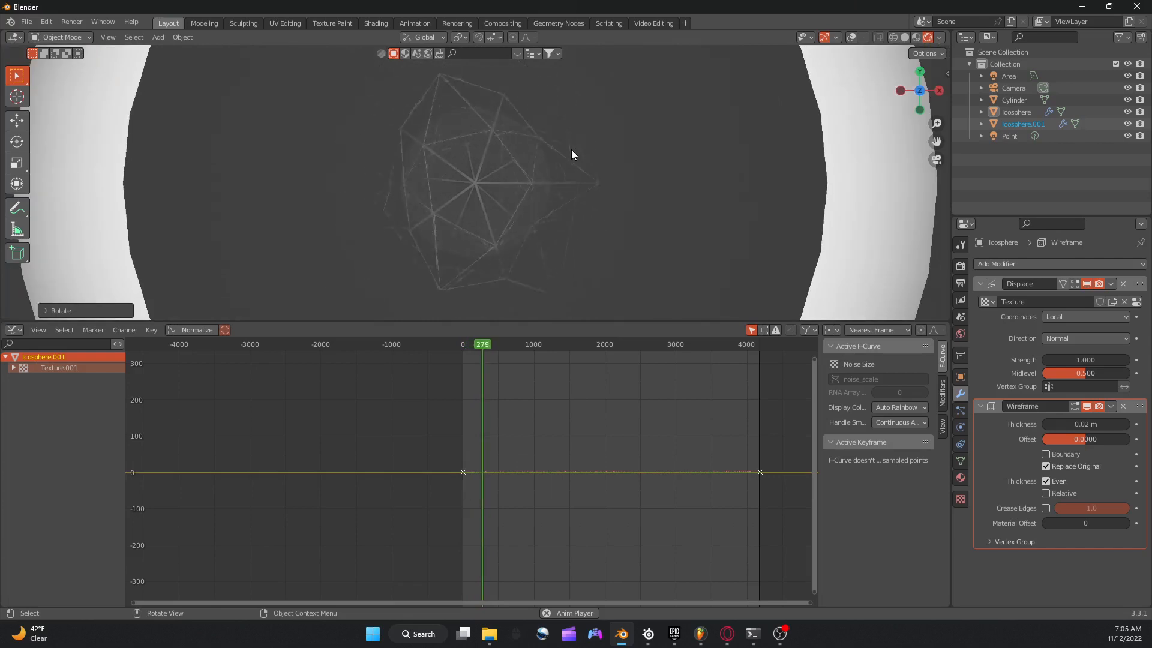
{"action": "left_click", "coordinate": [463, 347]}
{"action": "scroll", "coordinate": [471, 170], "scroll_direction": "down", "scroll_amount": 4}
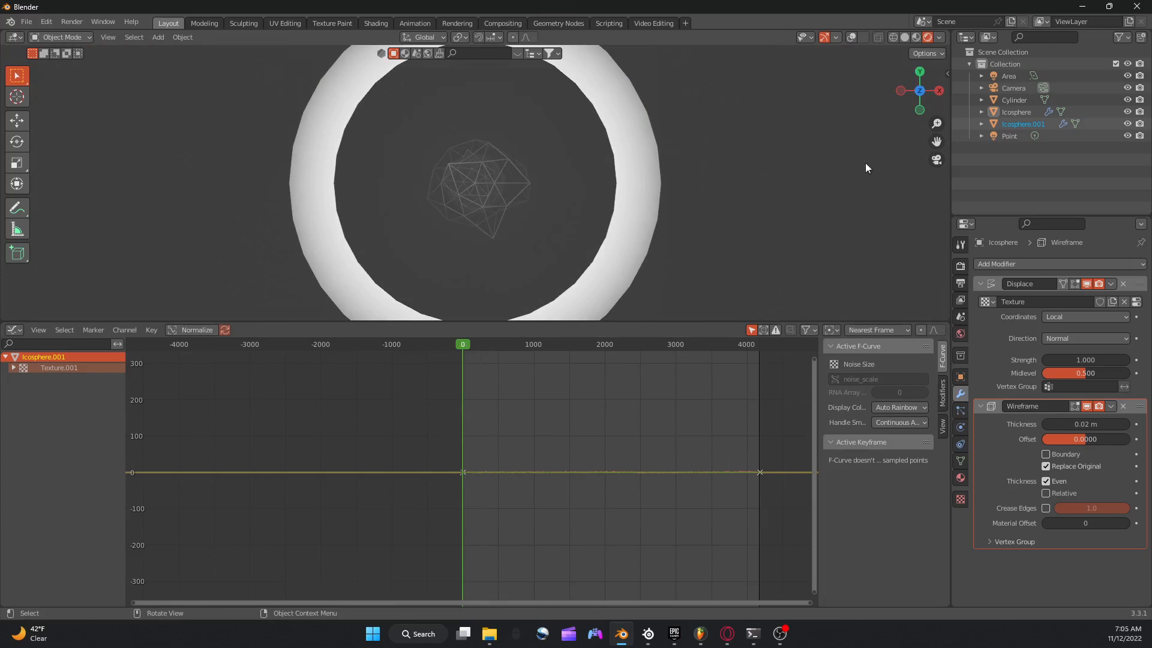
Enable Bloom, Screen Space Reflections and Motion Blur in the Eevee render settings.
{"action": "left_click", "coordinate": [960, 267]}
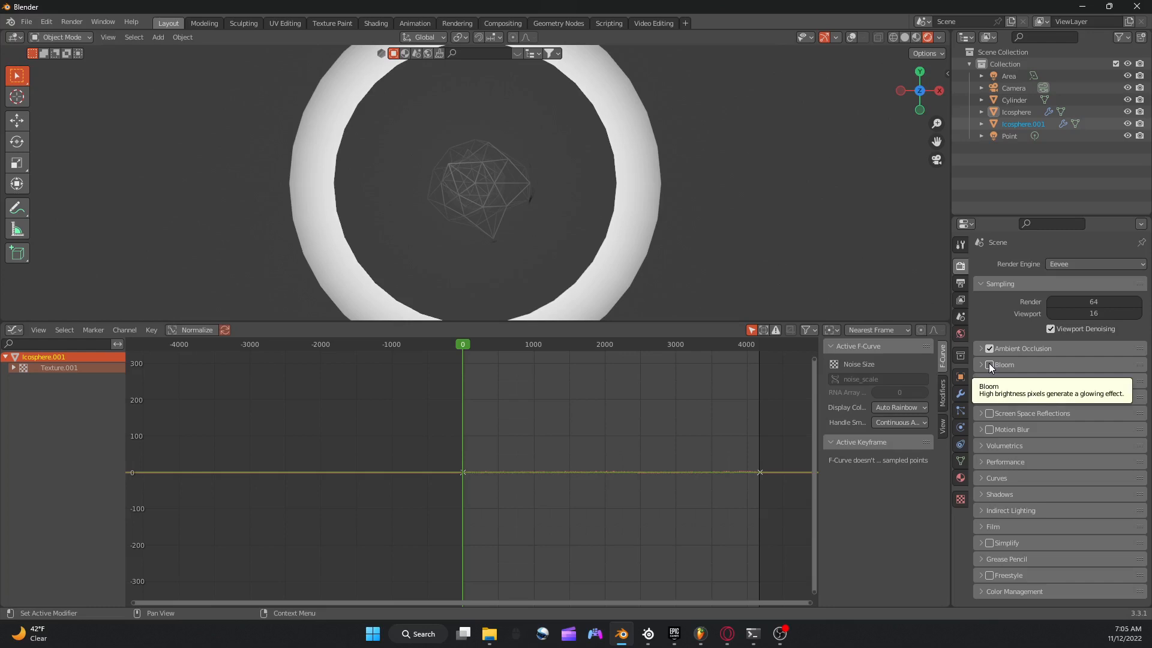
{"action": "left_click", "coordinate": [989, 363]}
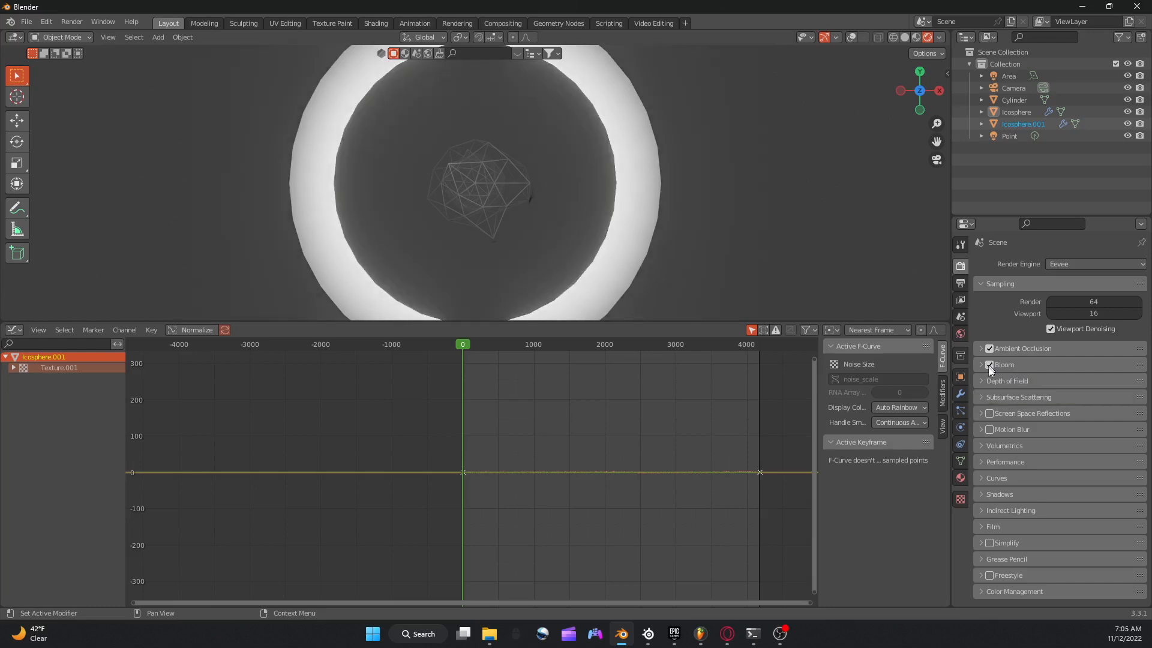
{"action": "left_click", "coordinate": [989, 414]}
{"action": "left_click", "coordinate": [989, 430]}
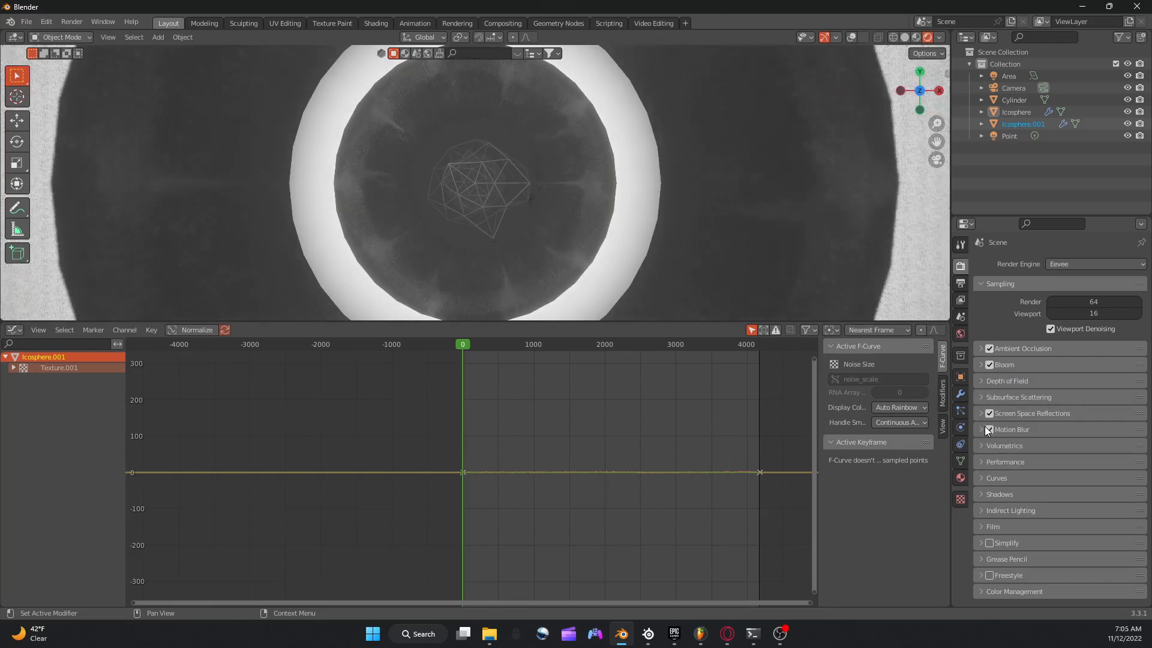
Preview the animation briefly with the new render effects, stop it and show the viewport overlays again.
{"action": "key", "text": "space"}
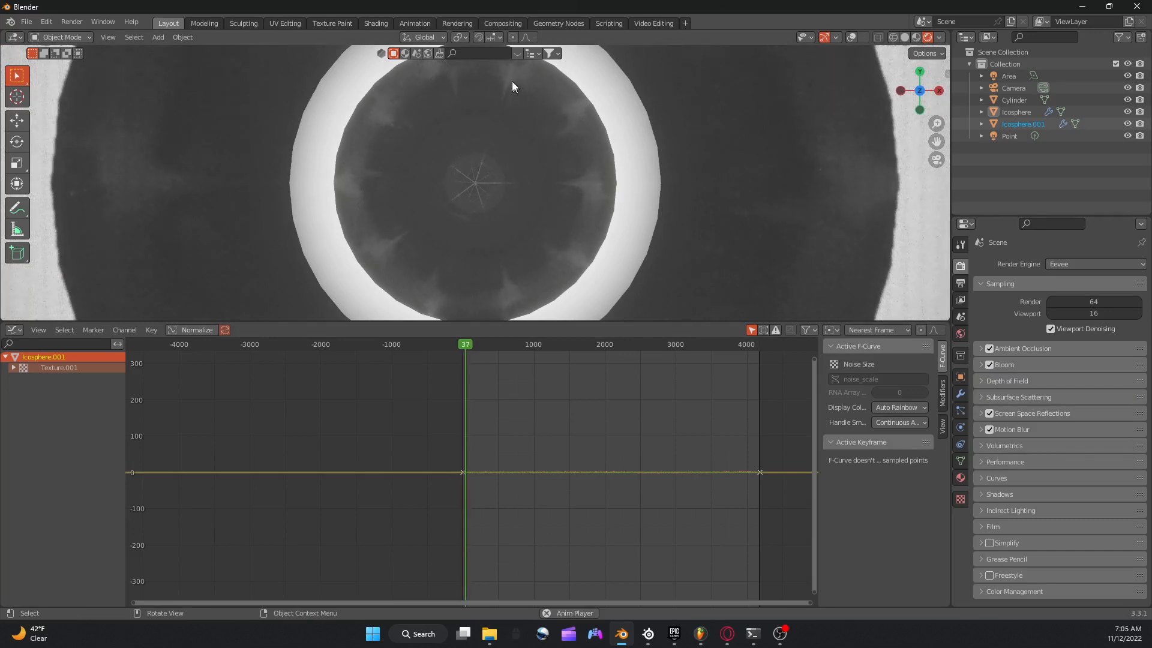
{"action": "key", "text": "space"}
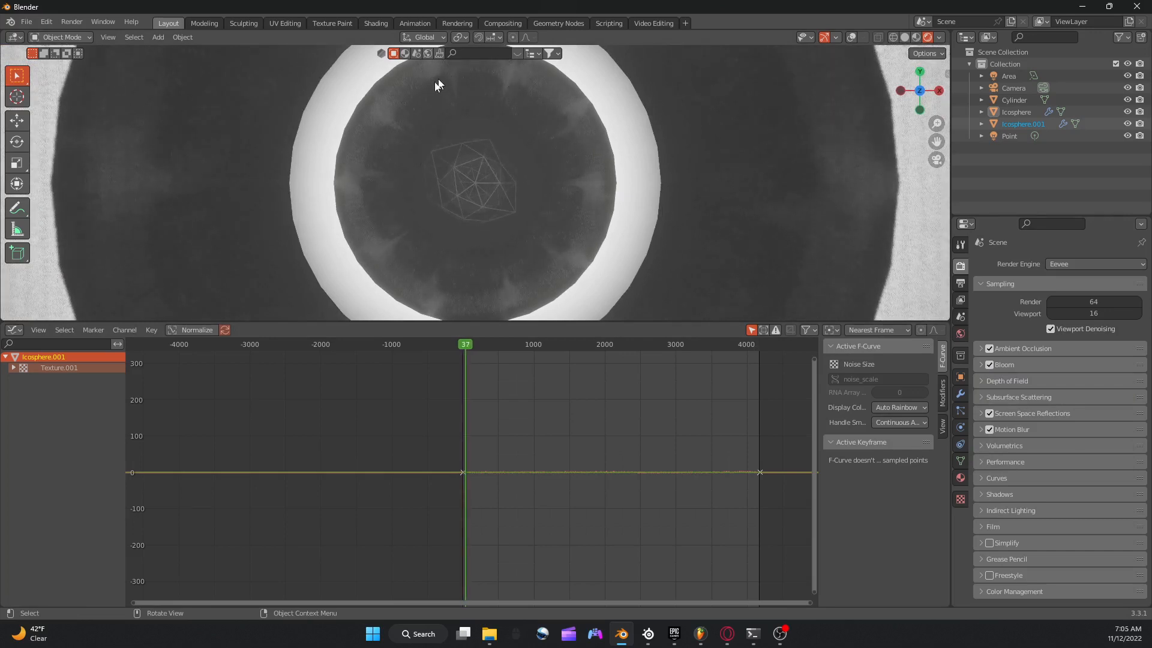
{"action": "left_click", "coordinate": [852, 37]}
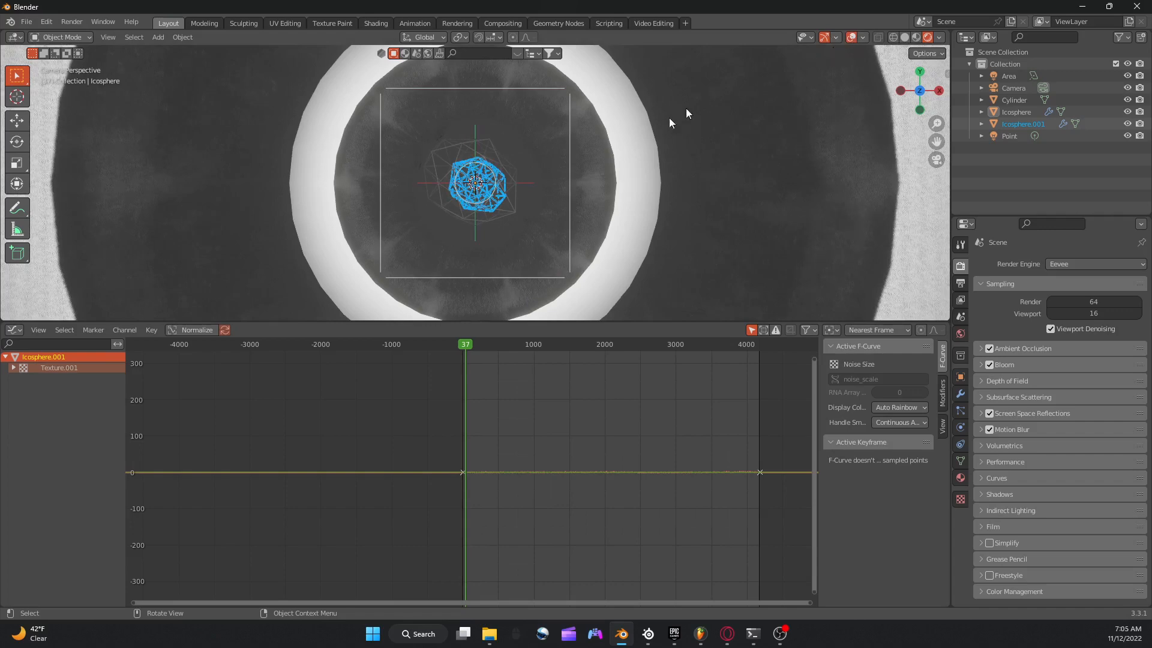
Duplicate the point light and shift the copy along Z to light the wireframe spheres.
{"action": "left_click", "coordinate": [1009, 134]}
{"action": "key", "text": "ctrl+c"}
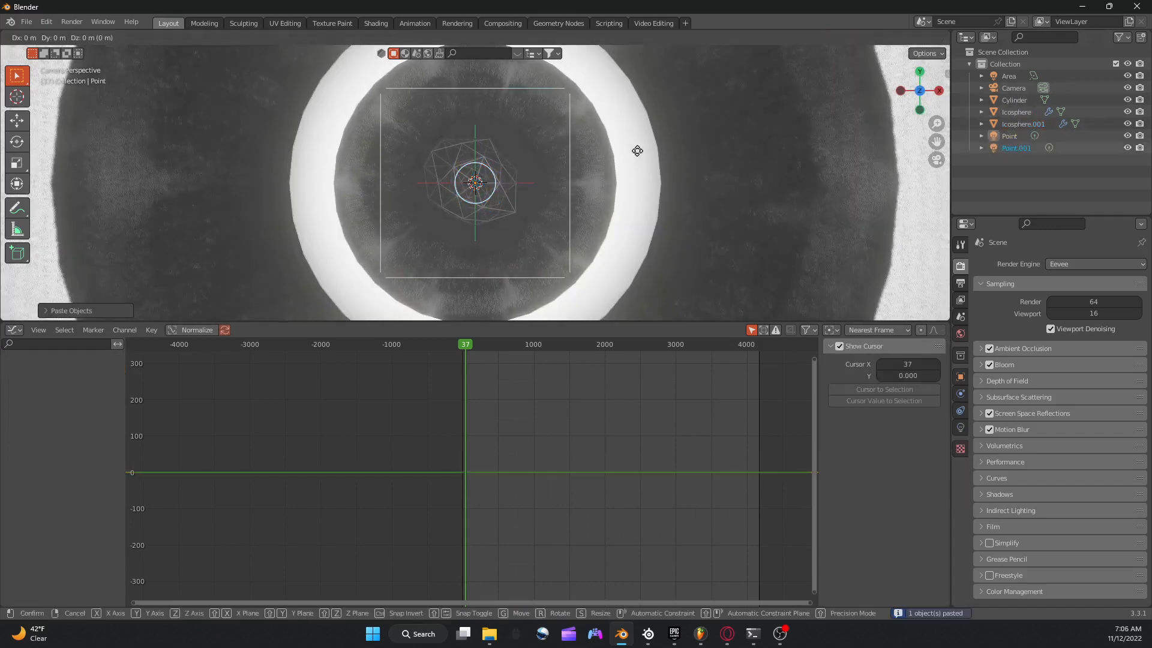
{"action": "key", "text": "ctrl+v"}
{"action": "key", "text": "g"}
{"action": "key", "text": "z"}
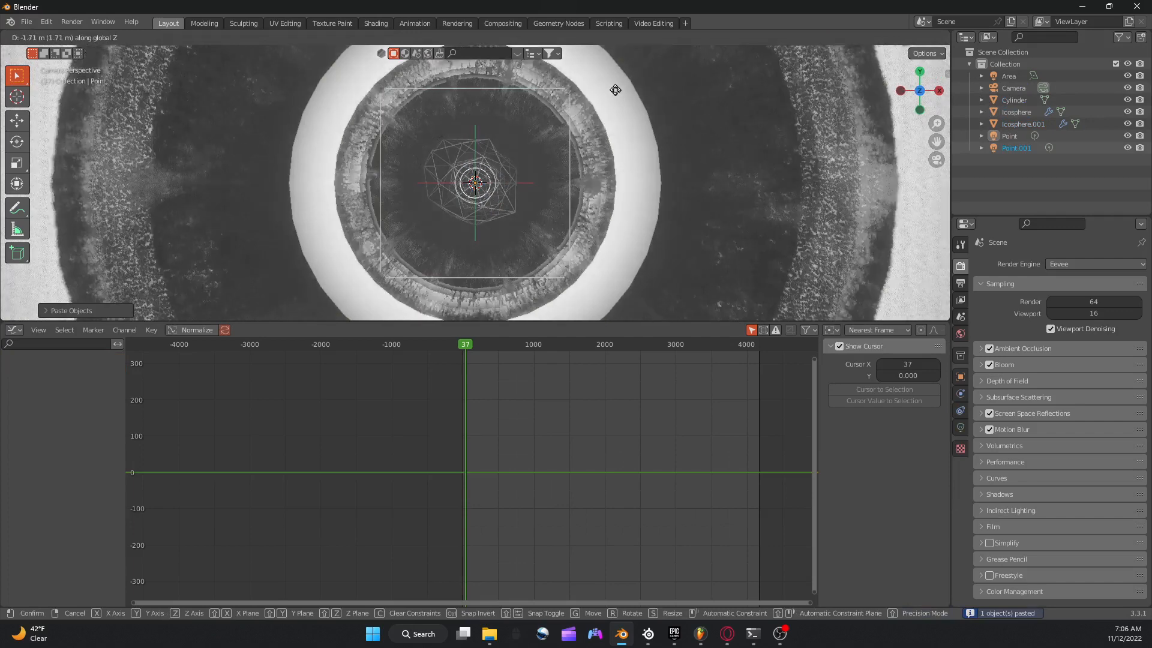
{"action": "left_click", "coordinate": [605, 93]}
{"action": "key", "text": "g"}
{"action": "key", "text": "z"}
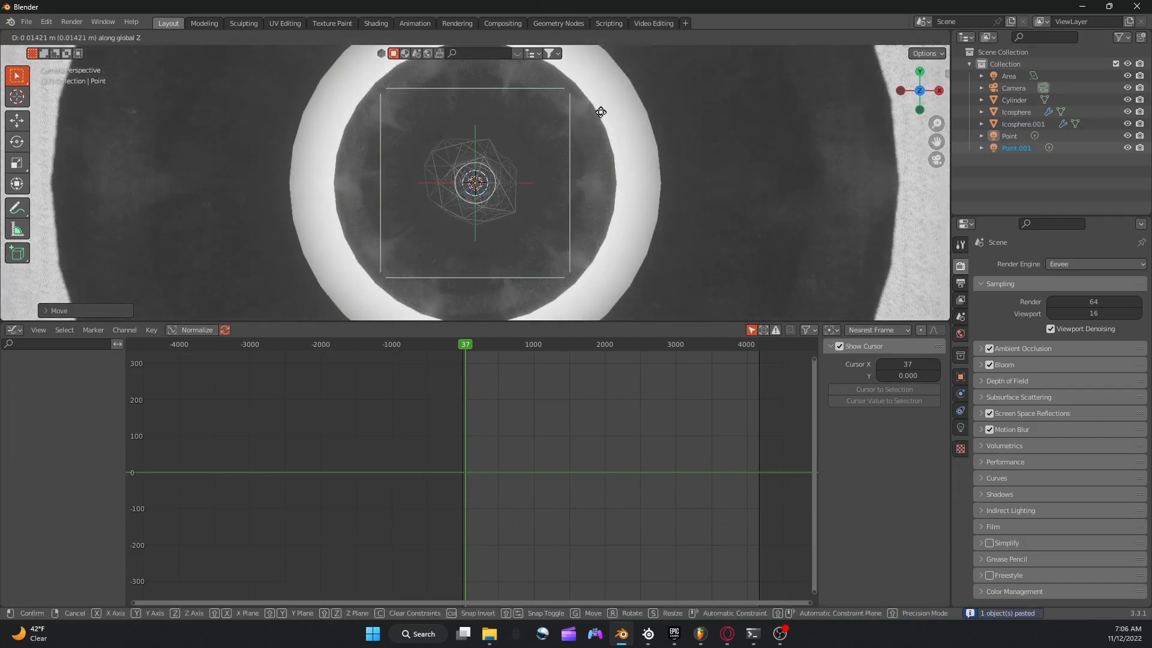
{"action": "left_click", "coordinate": [598, 127]}
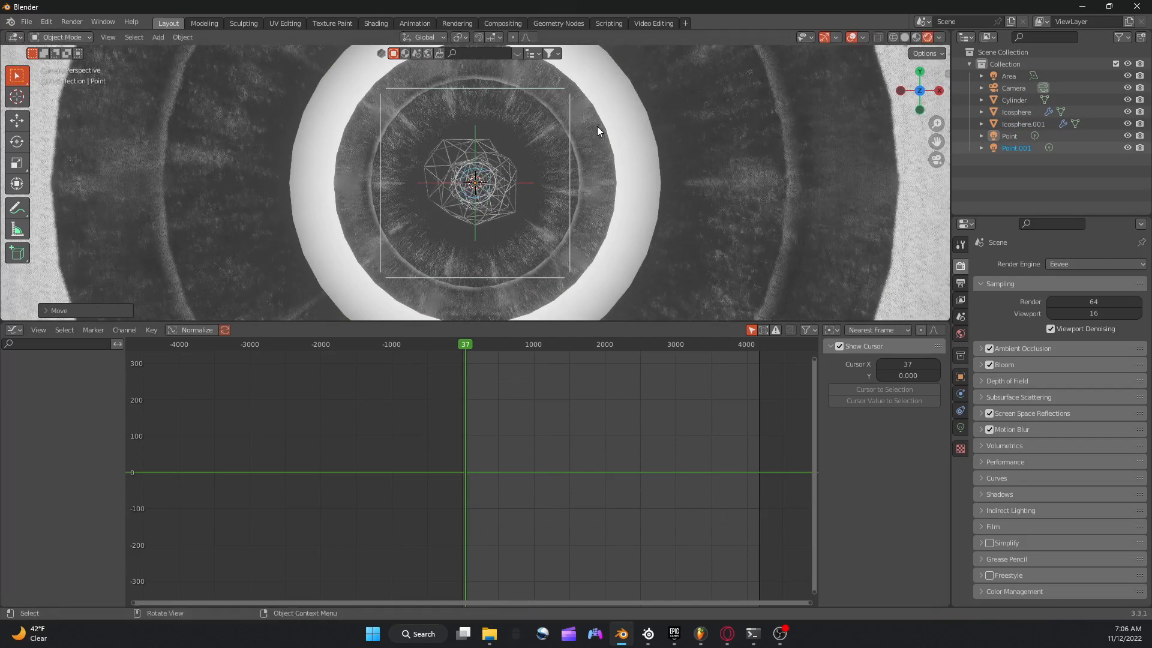
Fine-tune the duplicated point light's position along Z near the spheres and return to the camera view.
{"action": "scroll", "coordinate": [600, 121], "scroll_direction": "up", "scroll_amount": 5}
{"action": "middle_click_drag", "start_coordinate": [598, 127], "coordinate": [603, 94]}
{"action": "scroll", "coordinate": [602, 76], "scroll_direction": "up", "scroll_amount": 3}
{"action": "key", "text": "g"}
{"action": "key", "text": "z"}
{"action": "left_click", "coordinate": [602, 110]}
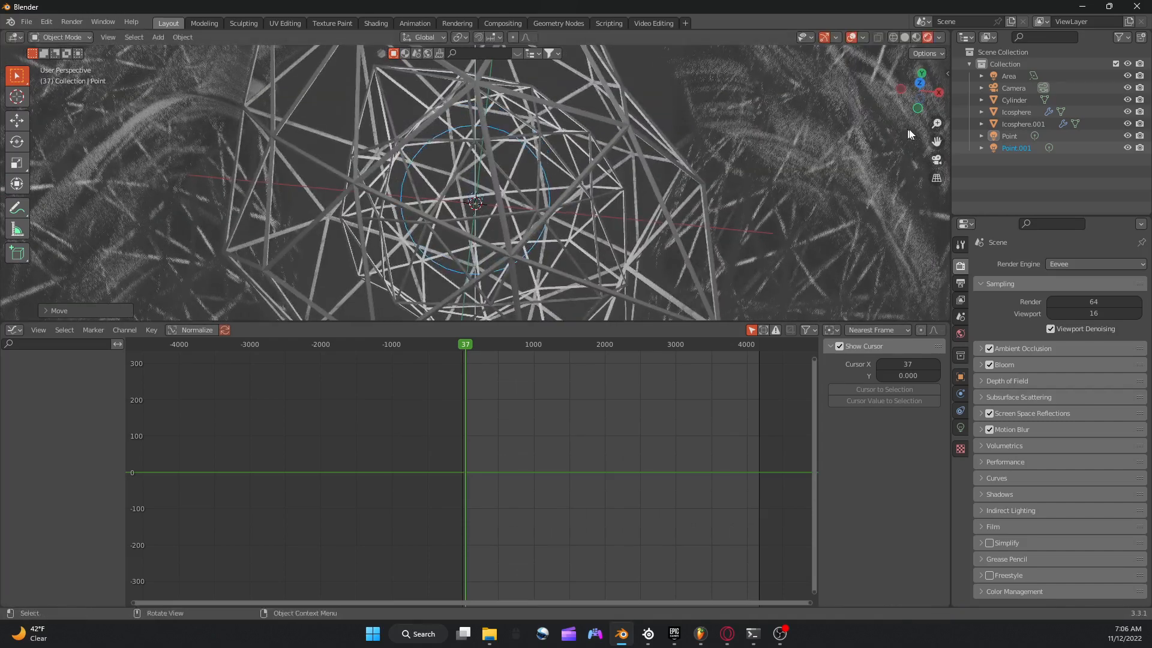
{"action": "left_click", "coordinate": [935, 159]}
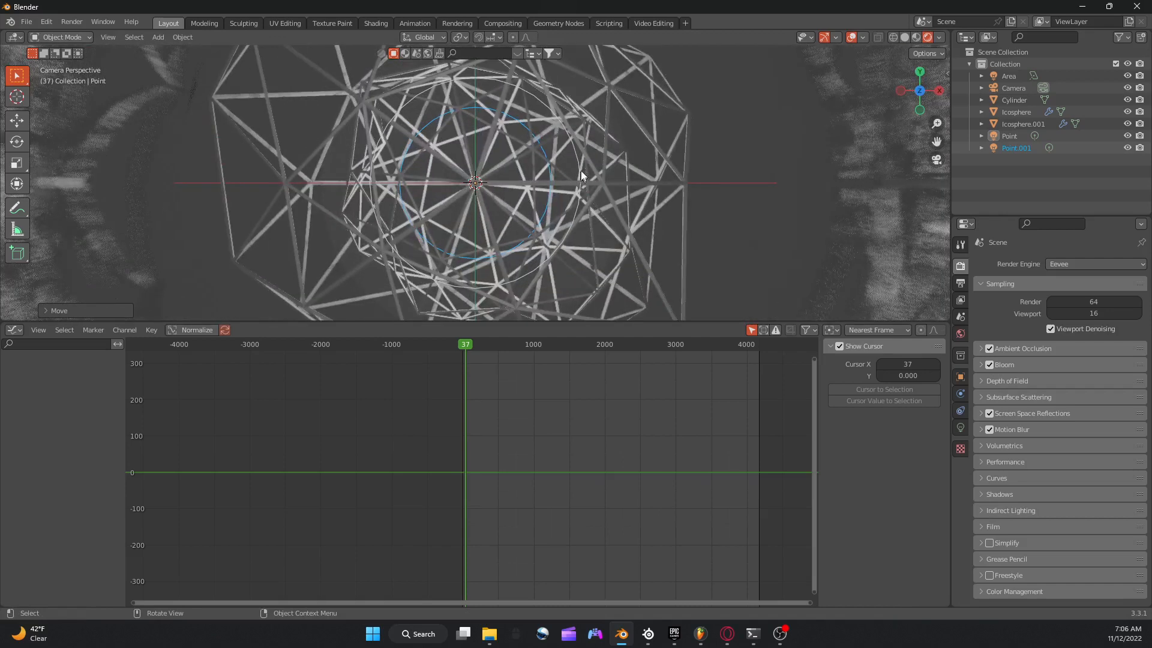
Set the Wireframe modifier thickness of the inner ico sphere to 0.005 m.
{"action": "left_click", "coordinate": [582, 167]}
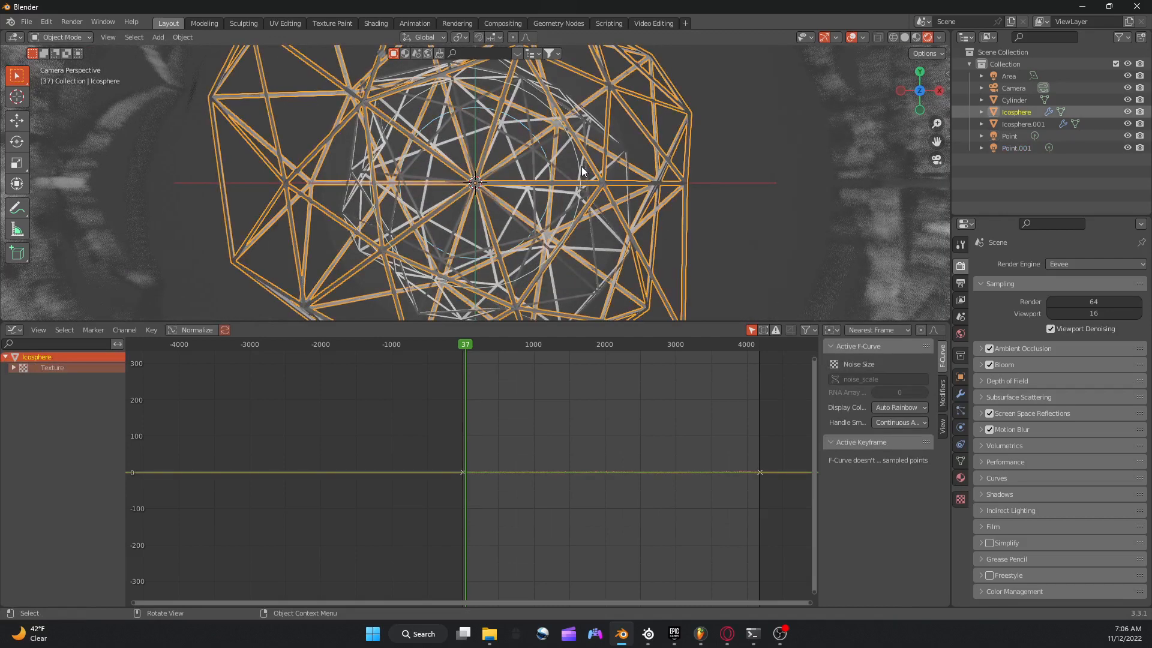
{"action": "left_click", "coordinate": [585, 179]}
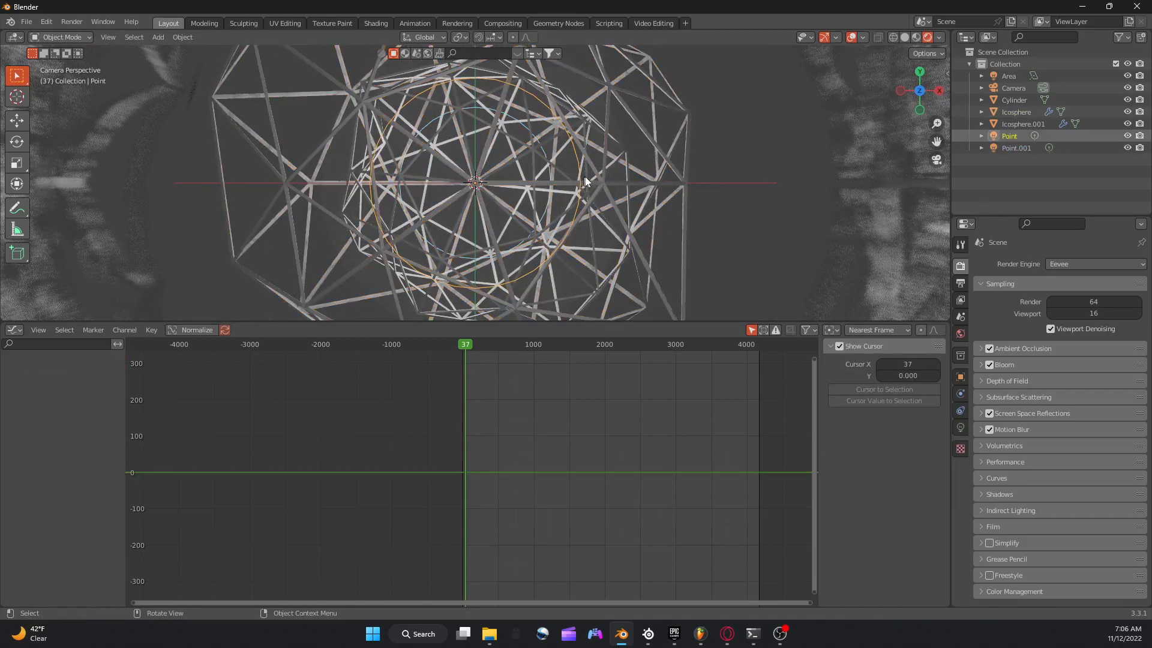
{"action": "left_click", "coordinate": [628, 161]}
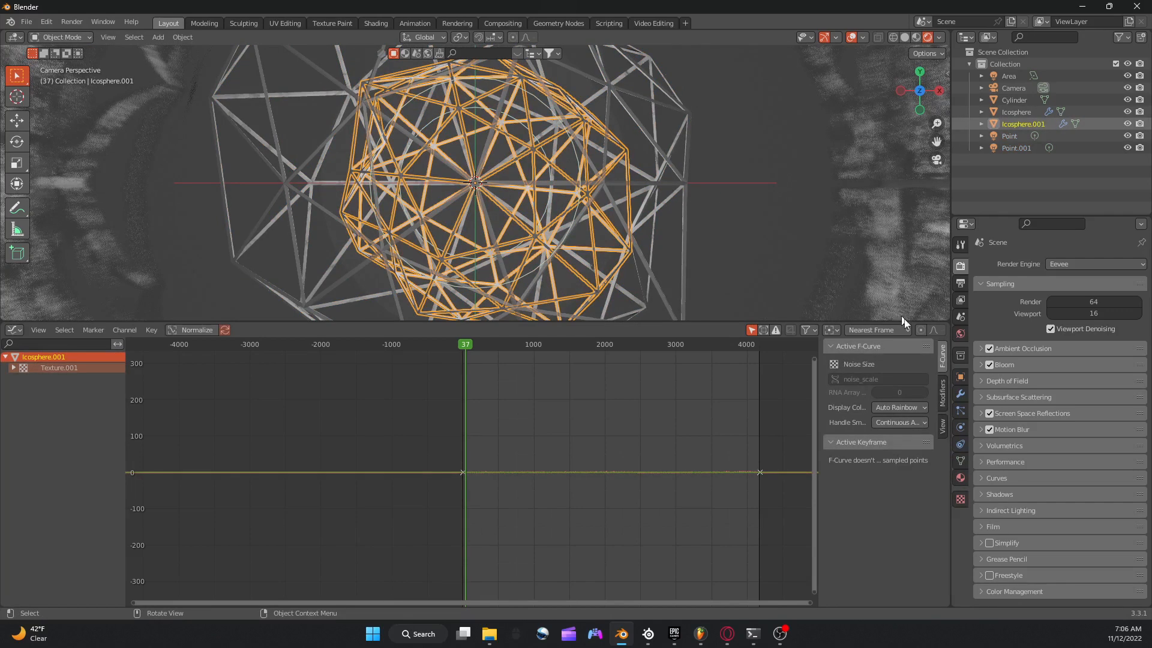
{"action": "left_click", "coordinate": [961, 394]}
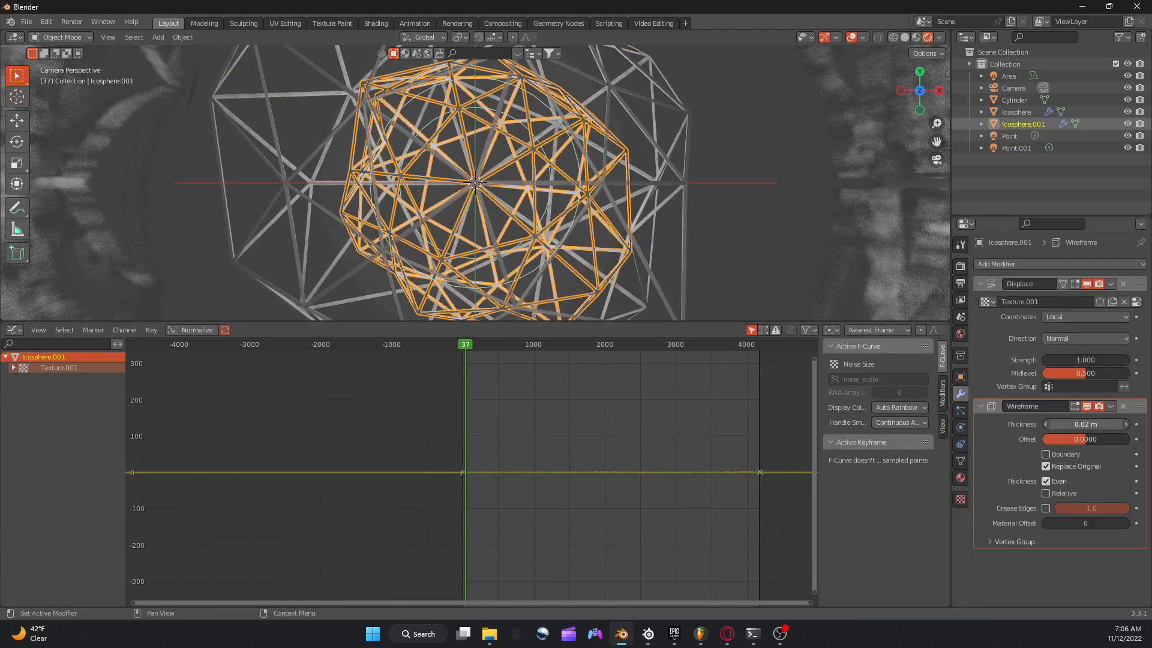
{"action": "left_click_drag", "start_coordinate": [1086, 424], "coordinate": [1079, 424]}
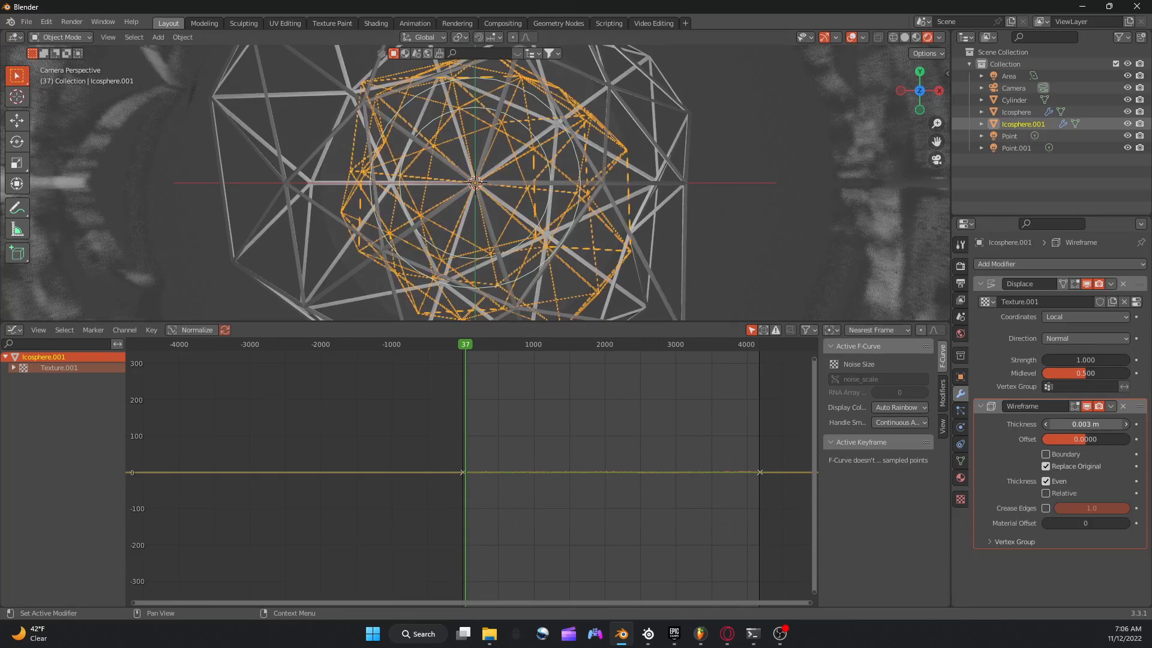
{"action": "left_click", "coordinate": [1125, 424]}
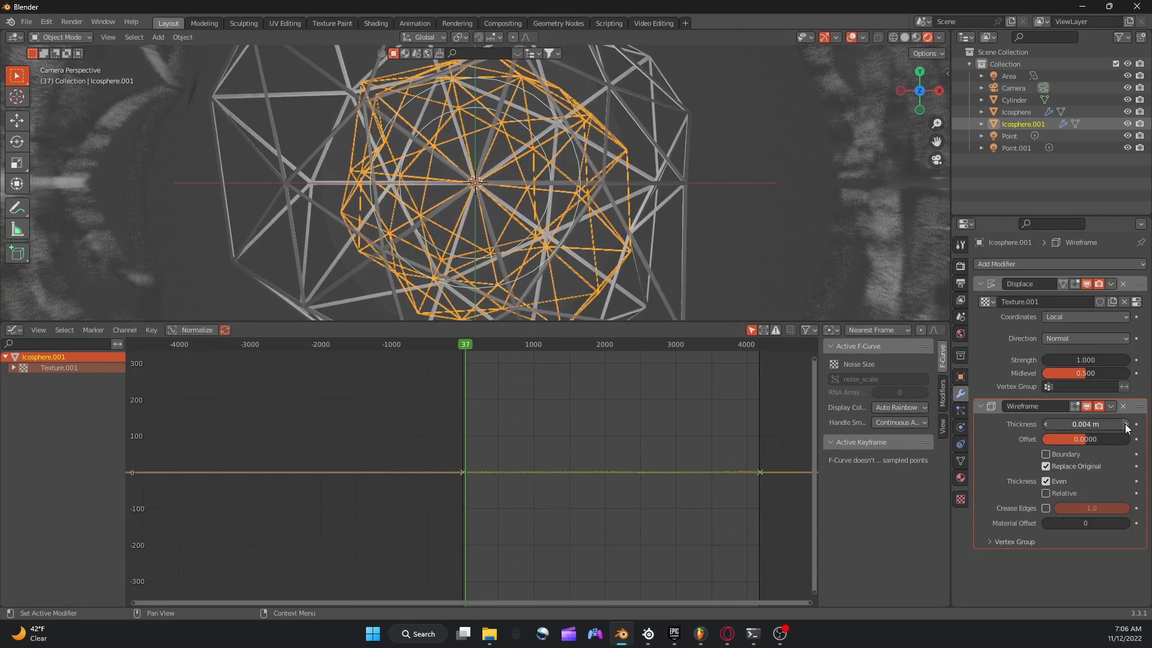
Give the inner ico sphere a new material with an Emission surface and hide the viewport overlays.
{"action": "left_click", "coordinate": [960, 477]}
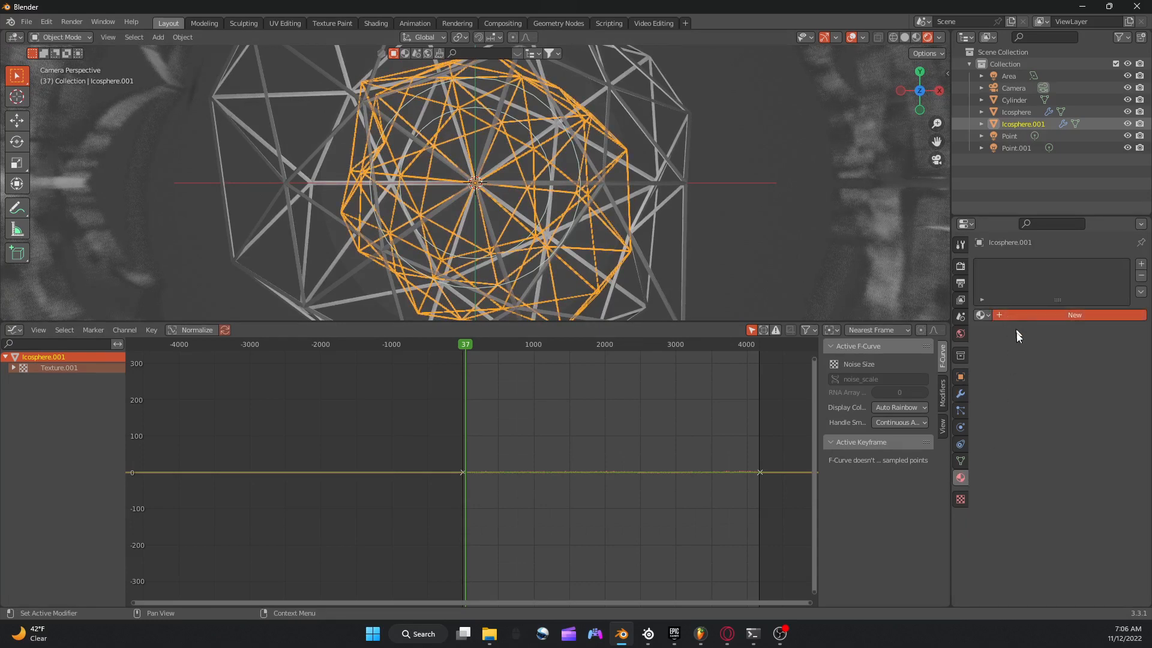
{"action": "left_click", "coordinate": [984, 314]}
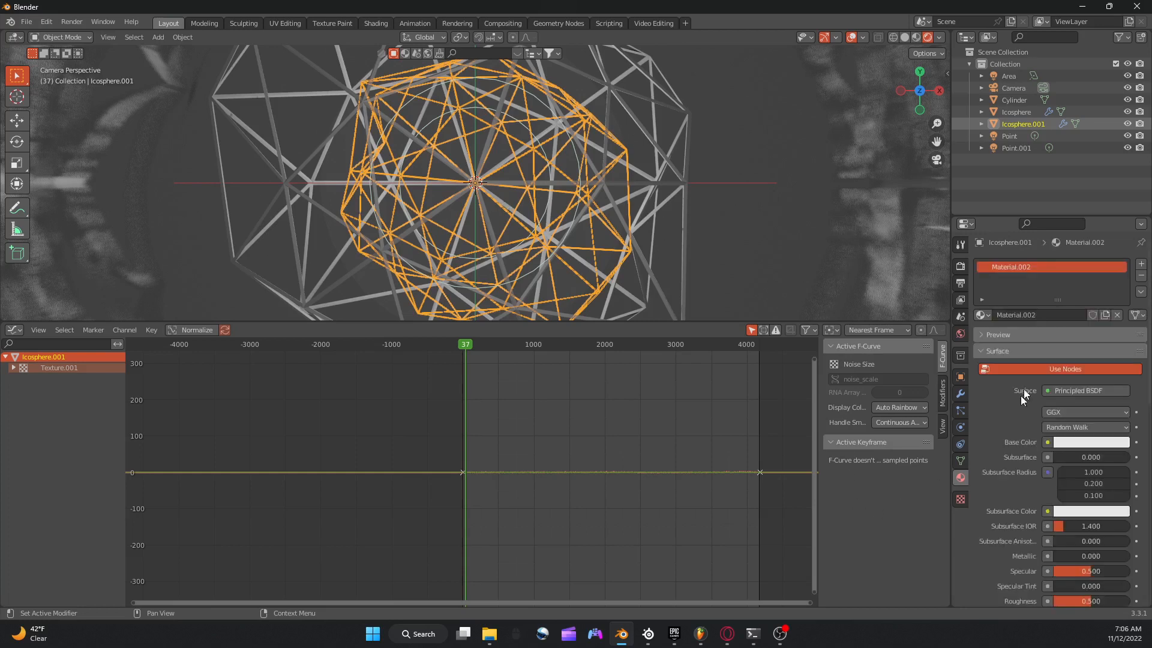
{"action": "left_click", "coordinate": [1068, 391]}
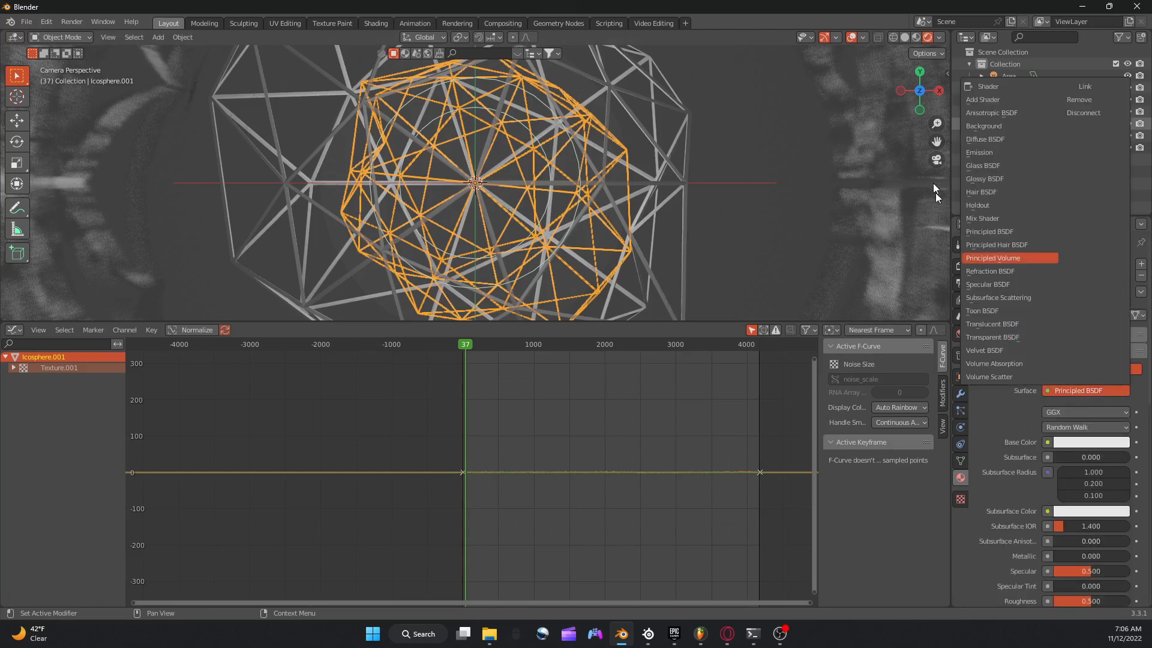
{"action": "left_click", "coordinate": [978, 153]}
{"action": "left_click", "coordinate": [851, 38]}
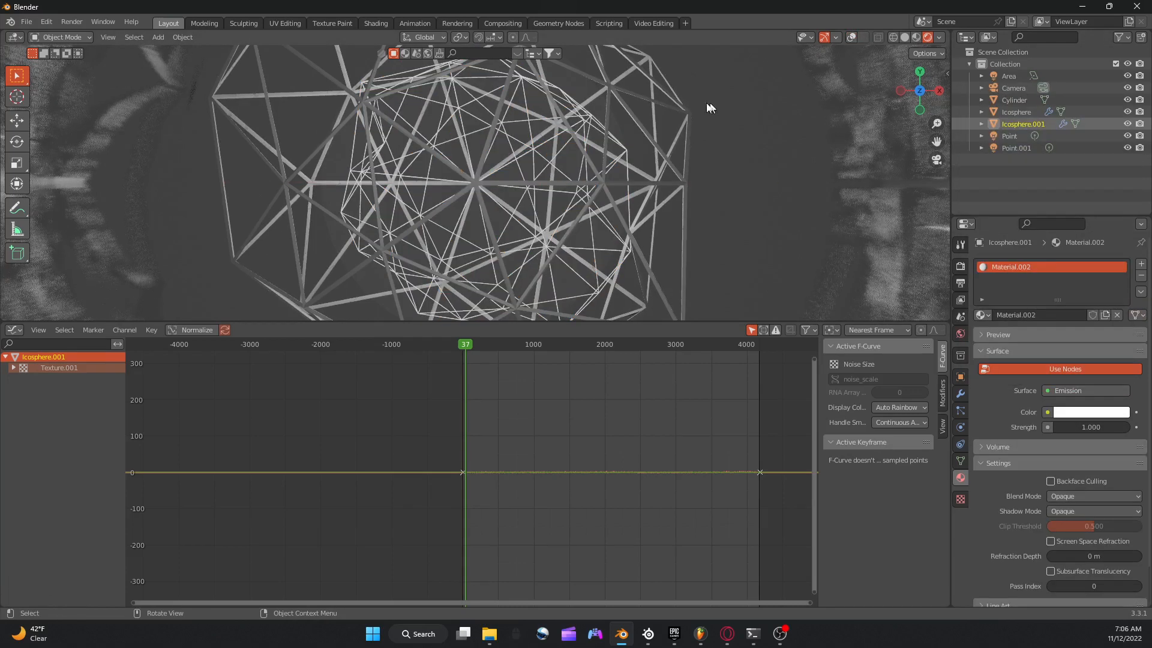
Set the inner ico sphere's emission strength to 8 and its emission color to a pinkish magenta.
{"action": "scroll", "coordinate": [708, 141], "scroll_direction": "down", "scroll_amount": 5}
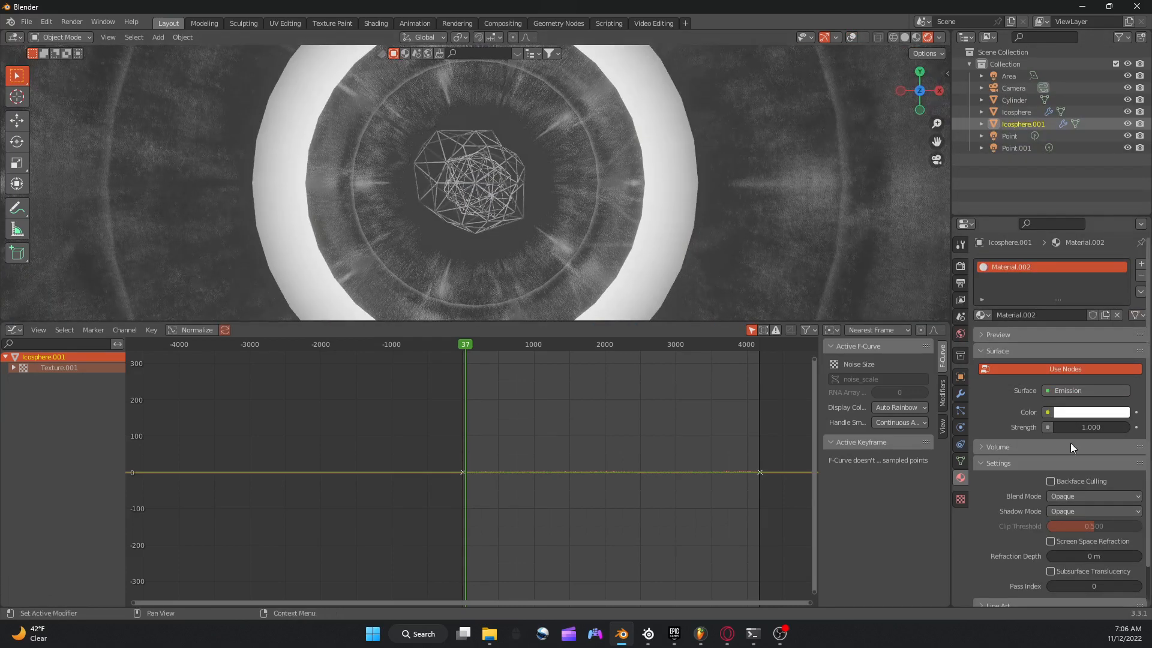
{"action": "key", "text": "Return"}
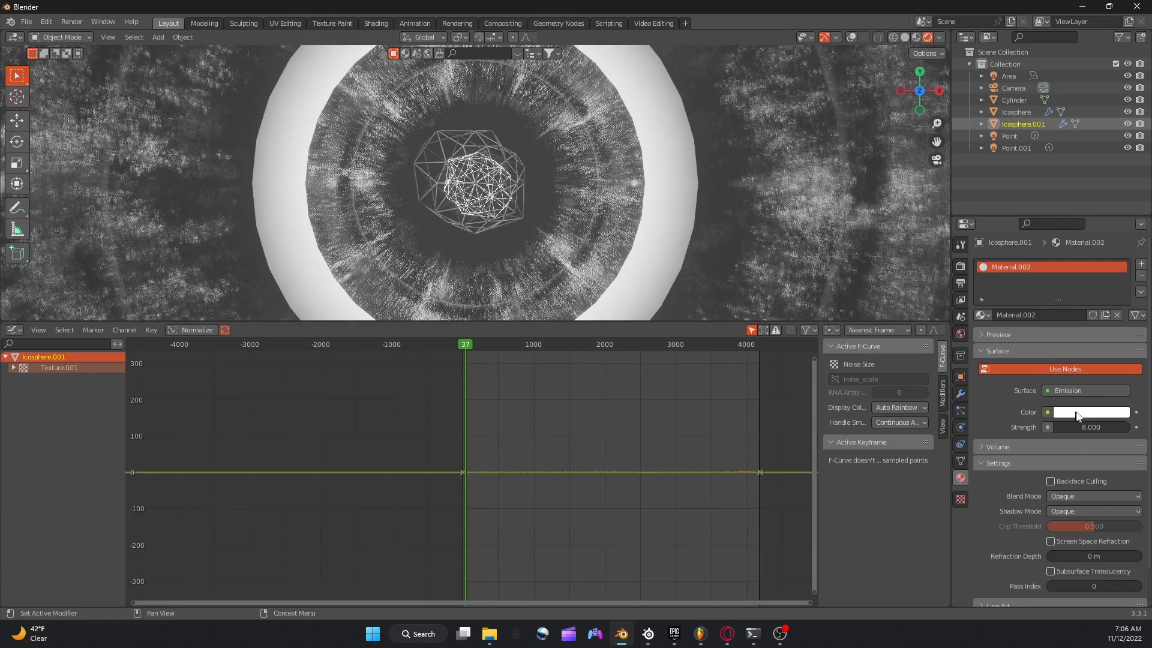
{"action": "left_click", "coordinate": [1062, 412]}
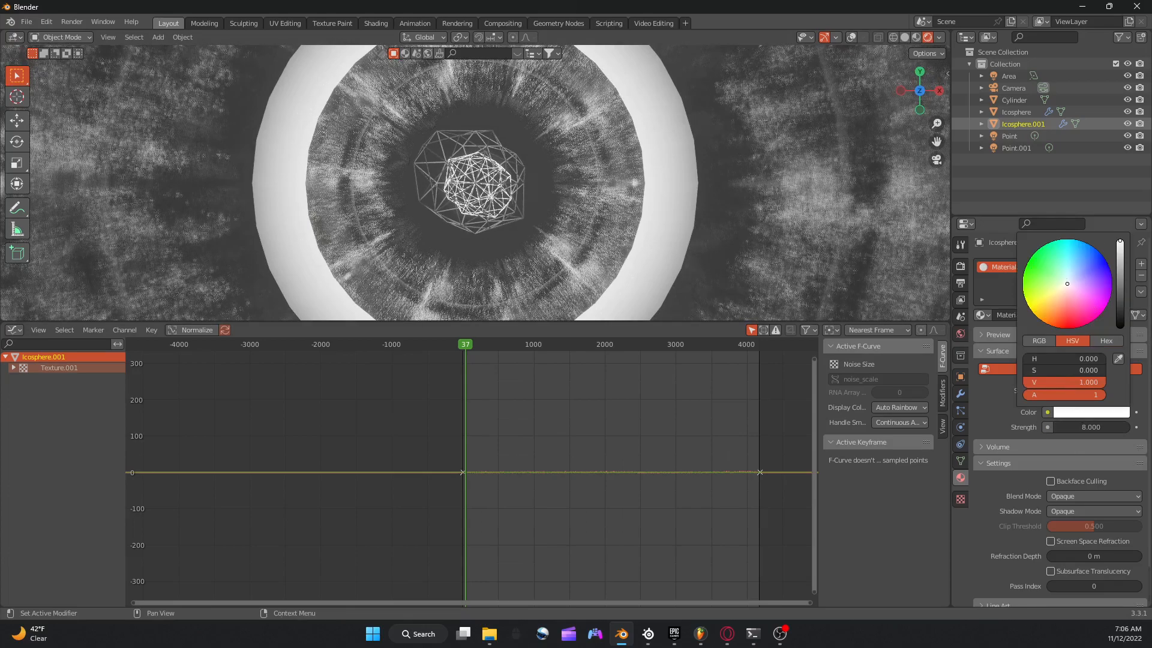
{"action": "left_click", "coordinate": [1095, 299]}
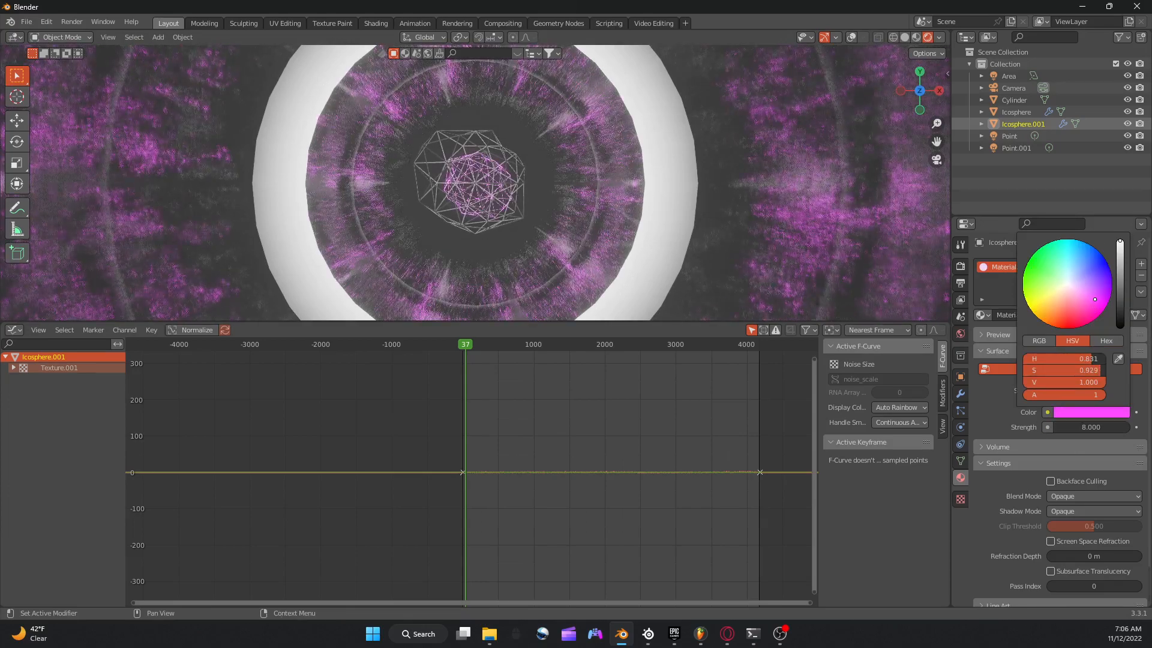
{"action": "left_click_drag", "start_coordinate": [1095, 299], "coordinate": [1091, 296]}
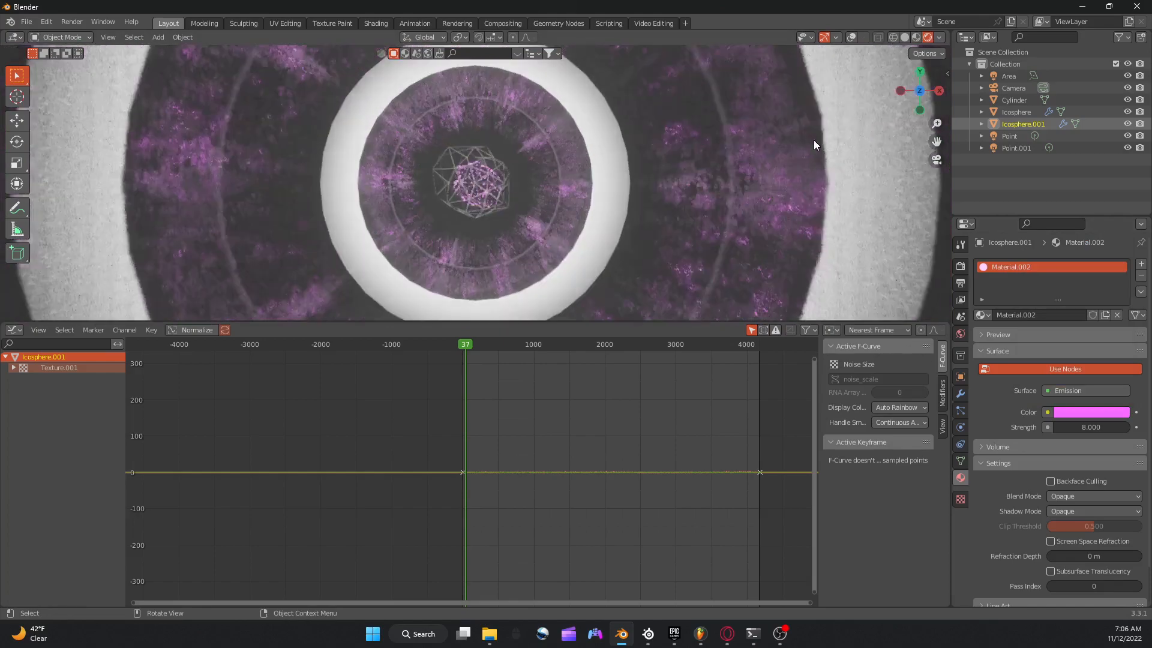
Preview the animation briefly and move the camera closer to the spheres at 3.55 m on Z.
{"action": "key", "text": "space"}
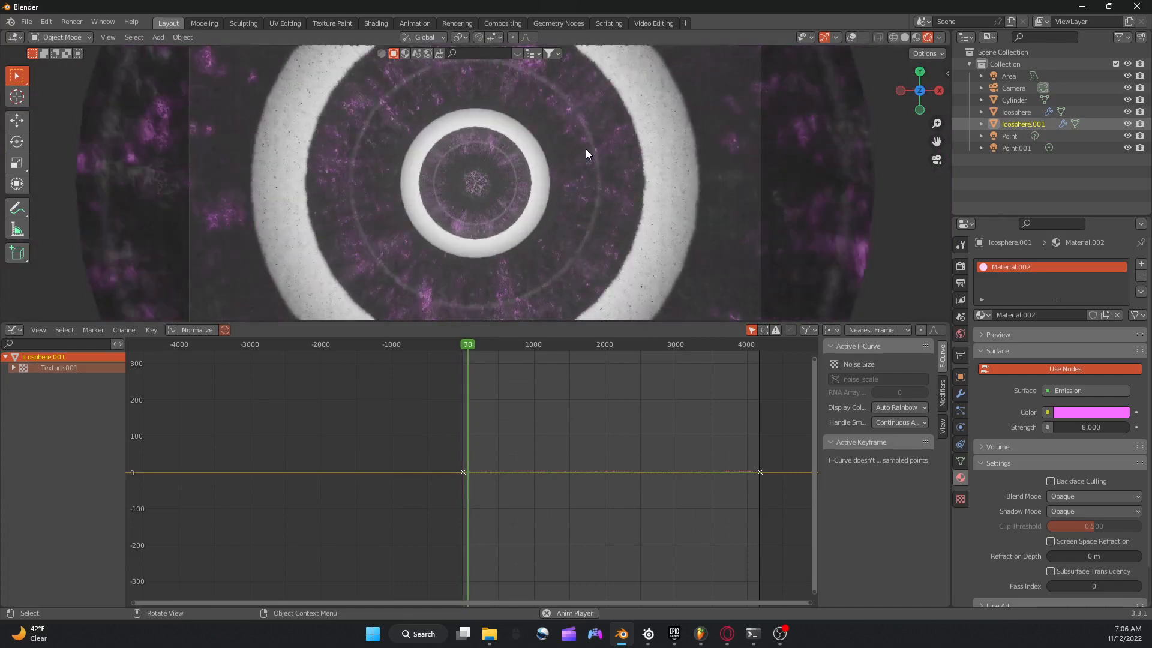
{"action": "key", "text": "space"}
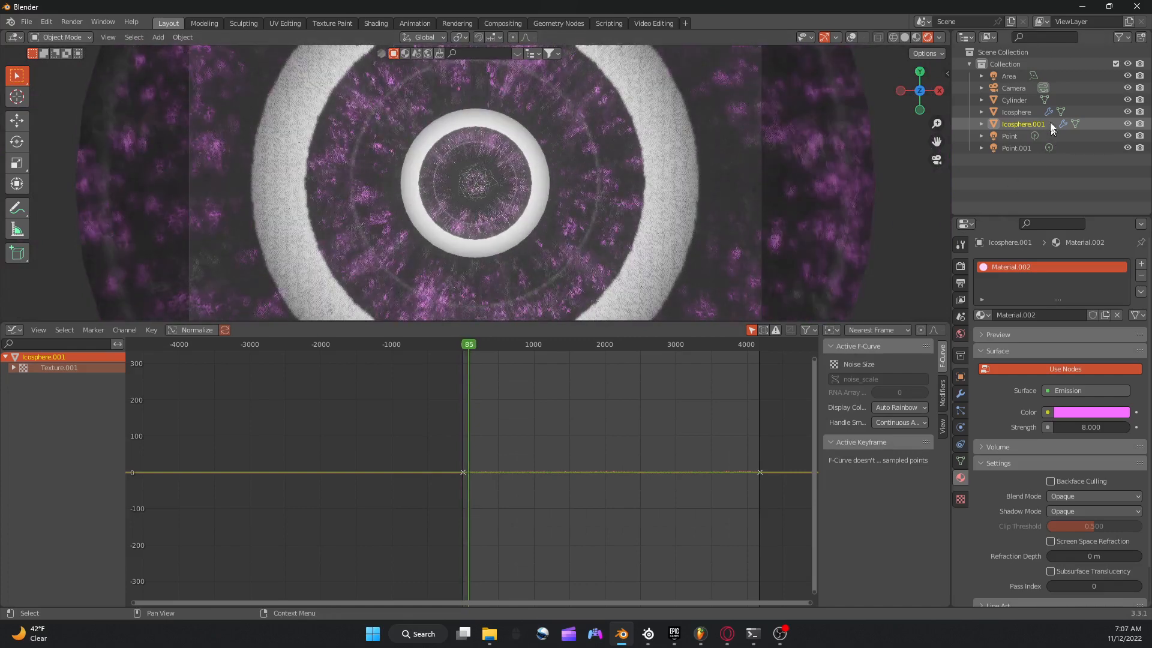
{"action": "left_click", "coordinate": [1017, 90]}
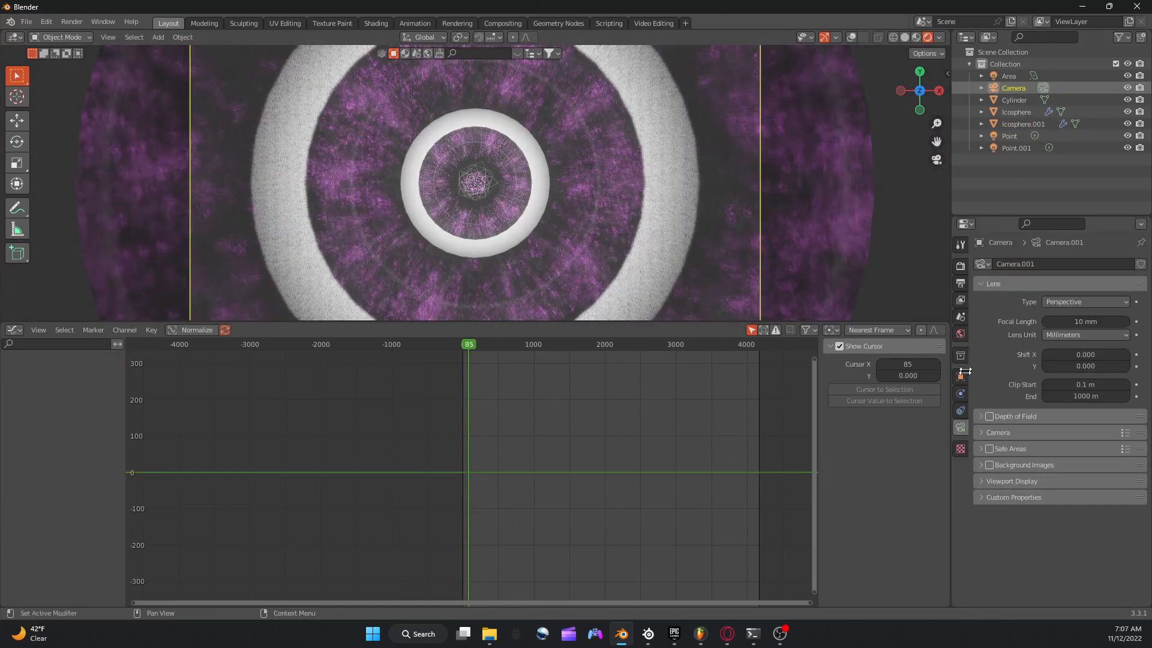
{"action": "left_click_drag", "start_coordinate": [1088, 326], "coordinate": [1023, 326]}
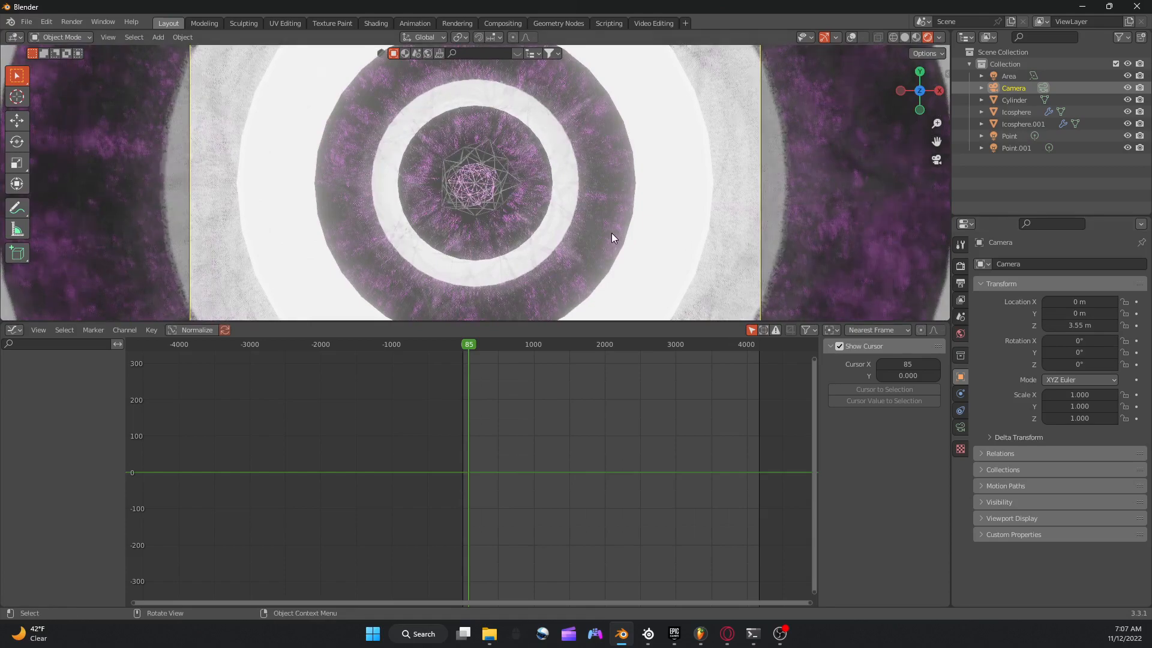
Try Wireframe thicknesses of 1 m and 0.063 m and a Displace strength of -5.100 on the outer ico sphere, undoing each change.
{"action": "scroll", "coordinate": [611, 232], "scroll_direction": "up", "scroll_amount": 10}
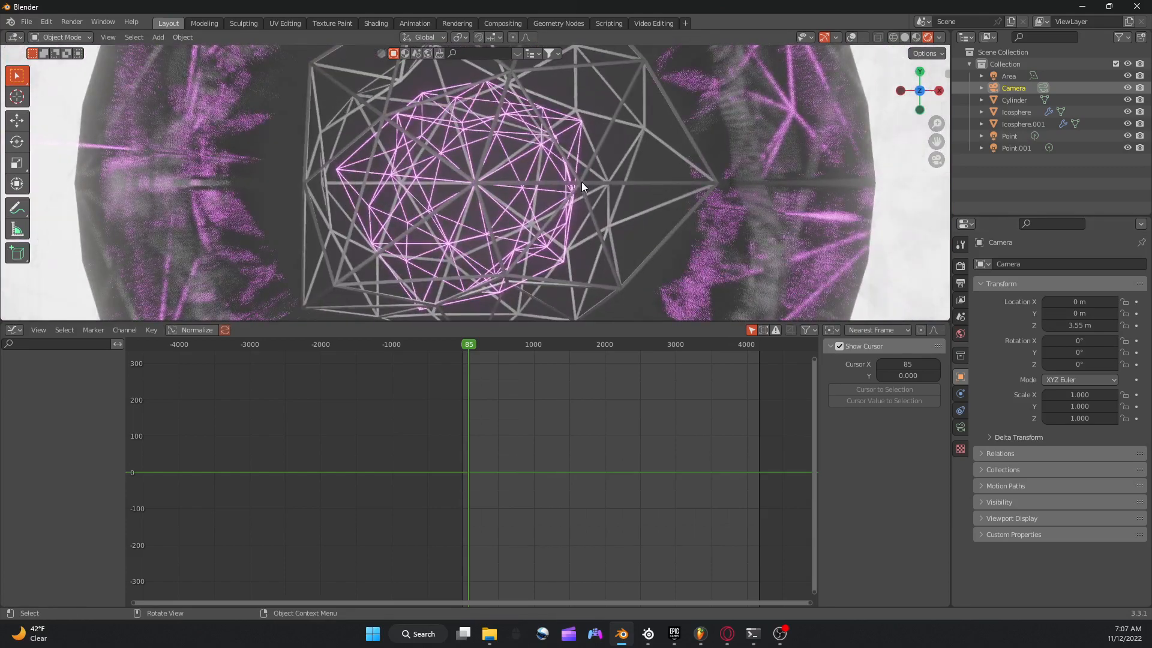
{"action": "left_click", "coordinate": [582, 182]}
{"action": "scroll", "coordinate": [581, 182], "scroll_direction": "down", "scroll_amount": 5}
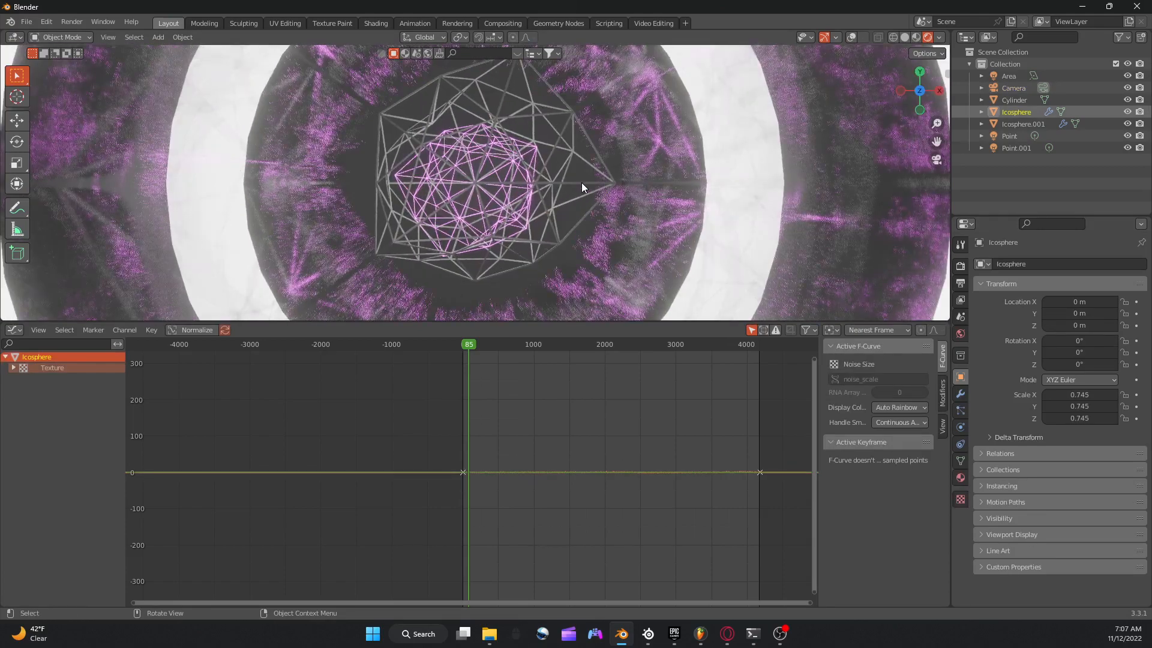
{"action": "left_click", "coordinate": [961, 395]}
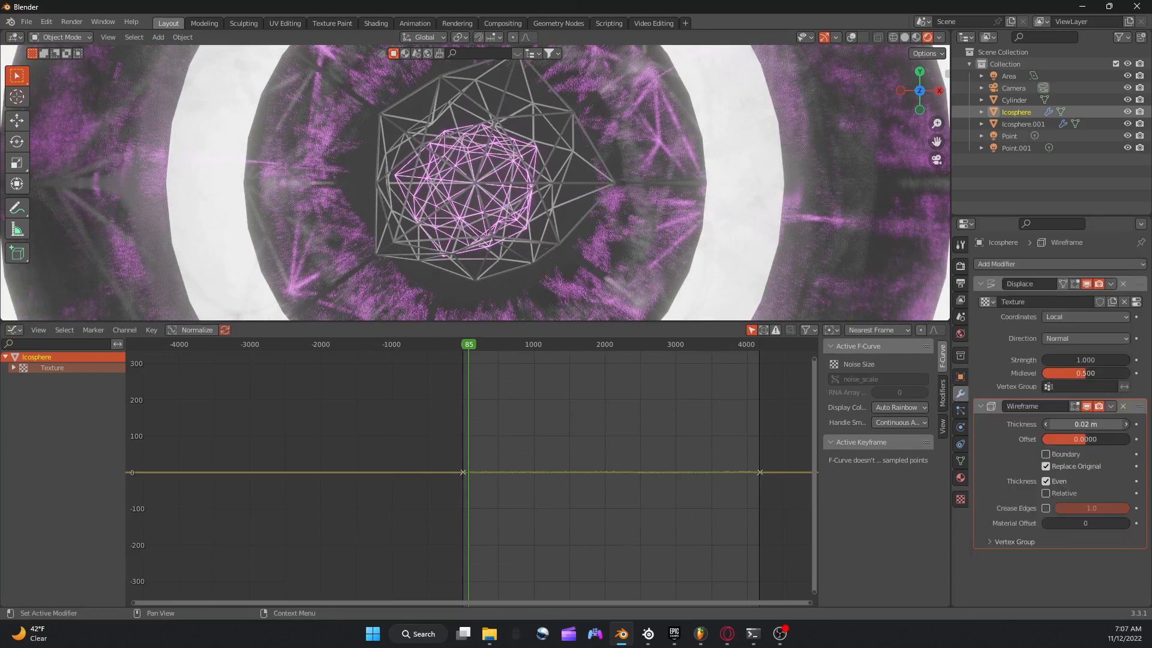
{"action": "left_click_drag", "start_coordinate": [1085, 424], "coordinate": [1142, 424]}
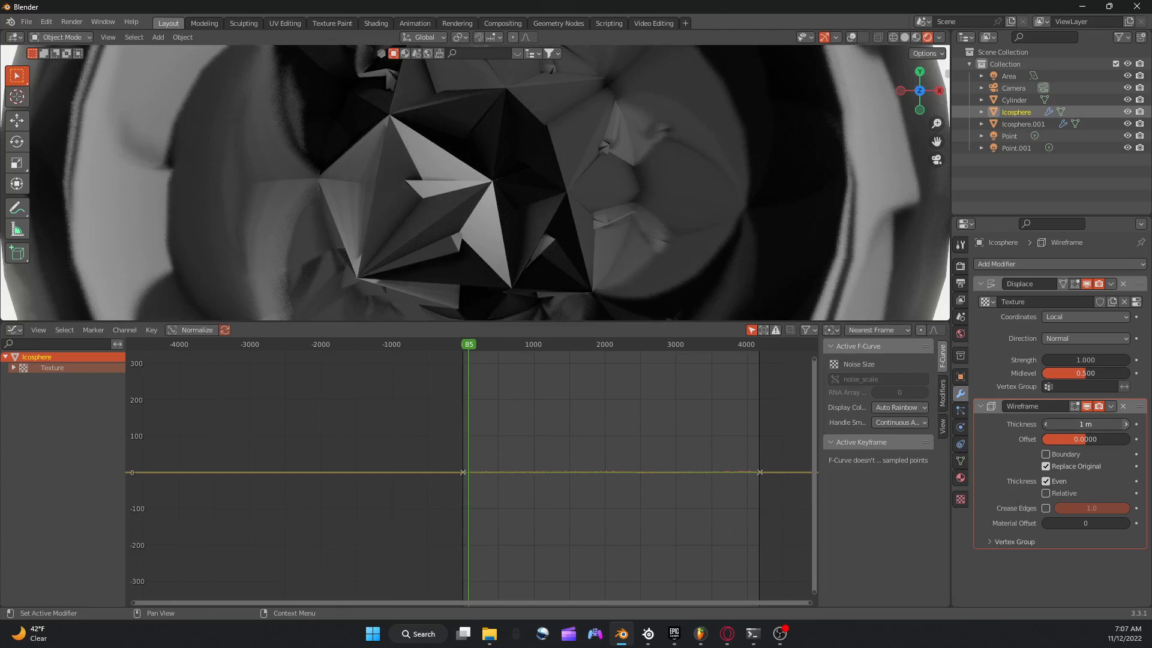
{"action": "left_click_drag", "start_coordinate": [1085, 424], "coordinate": [1034, 424]}
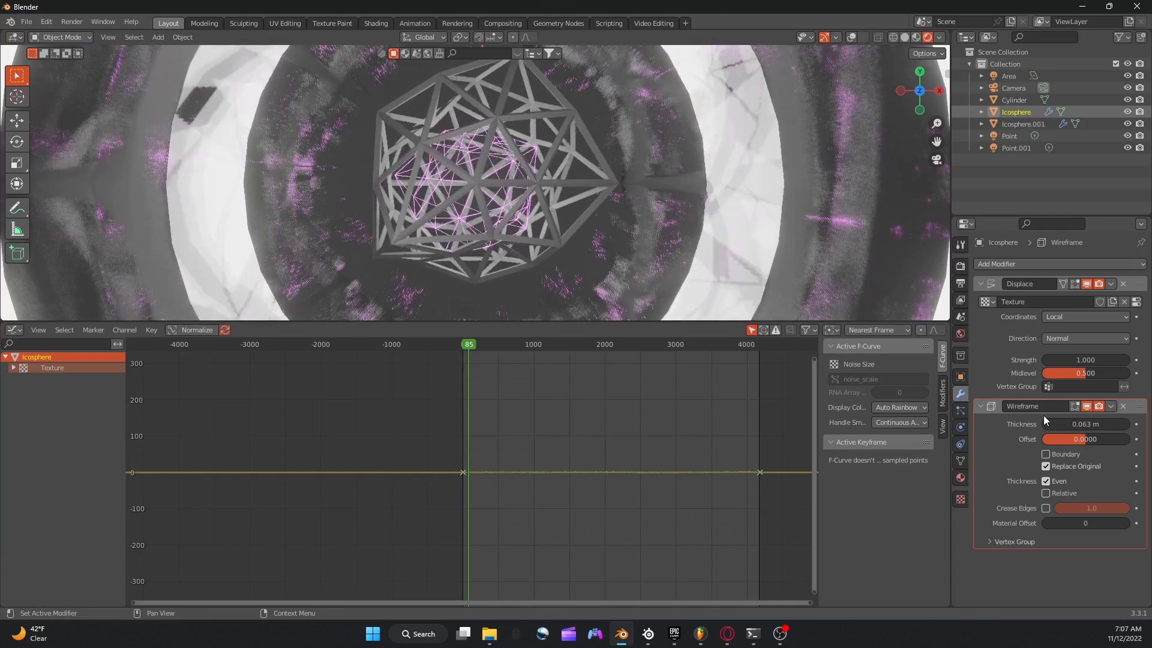
{"action": "key", "text": "ctrl+z"}
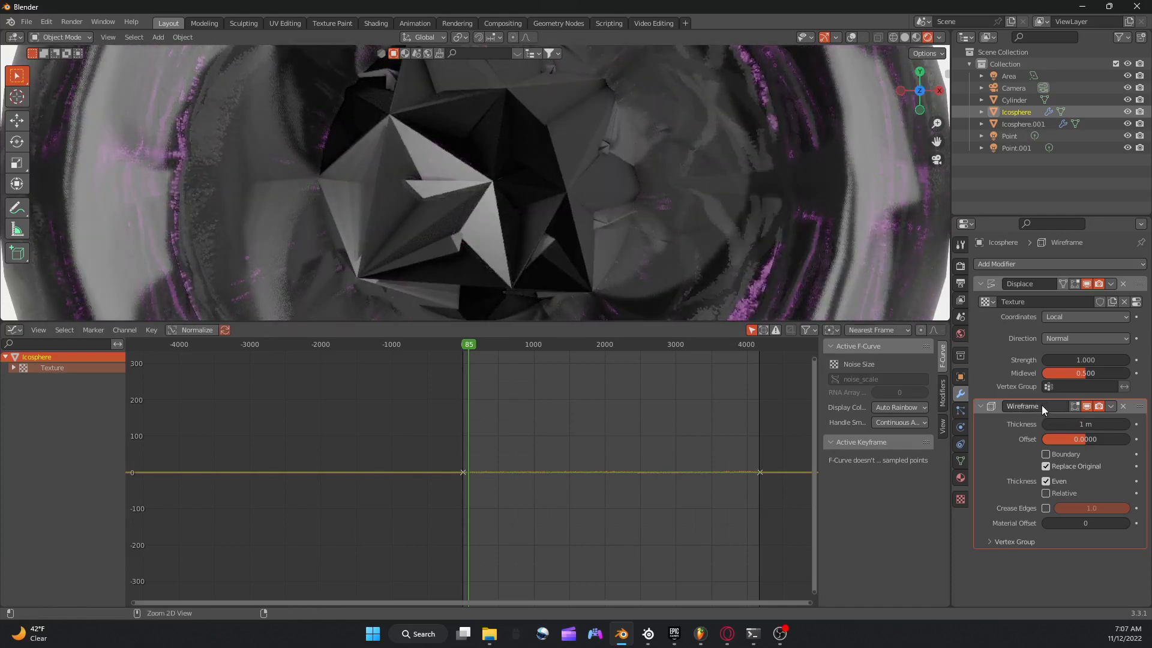
{"action": "key", "text": "ctrl+z"}
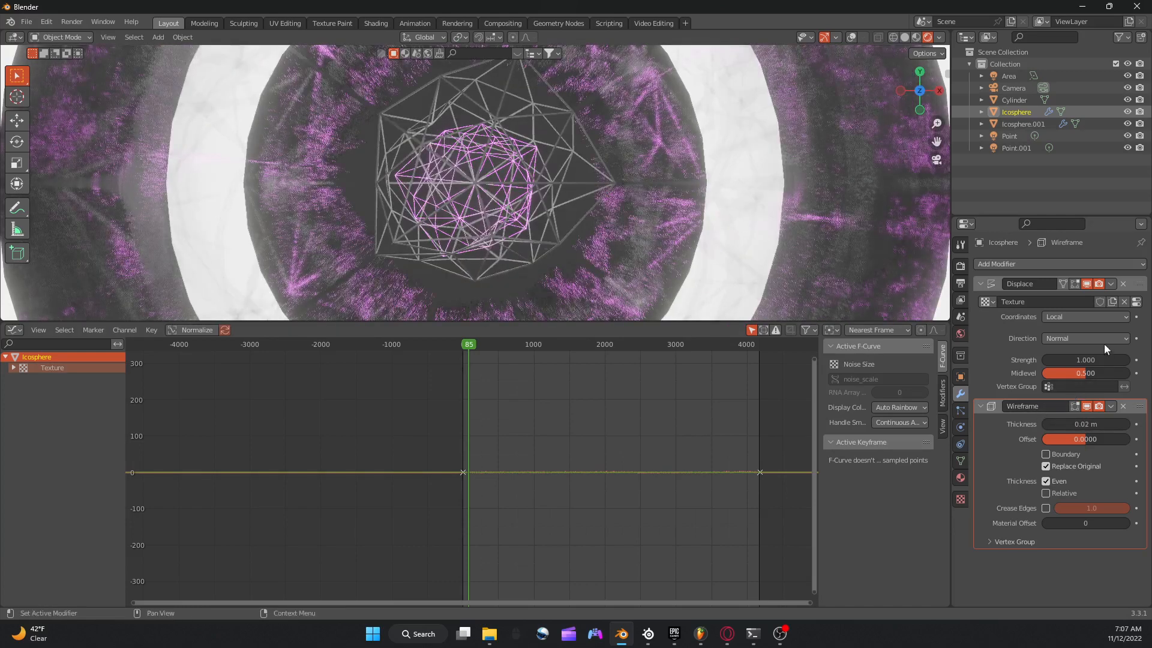
{"action": "left_click_drag", "start_coordinate": [1086, 360], "coordinate": [1049, 360]}
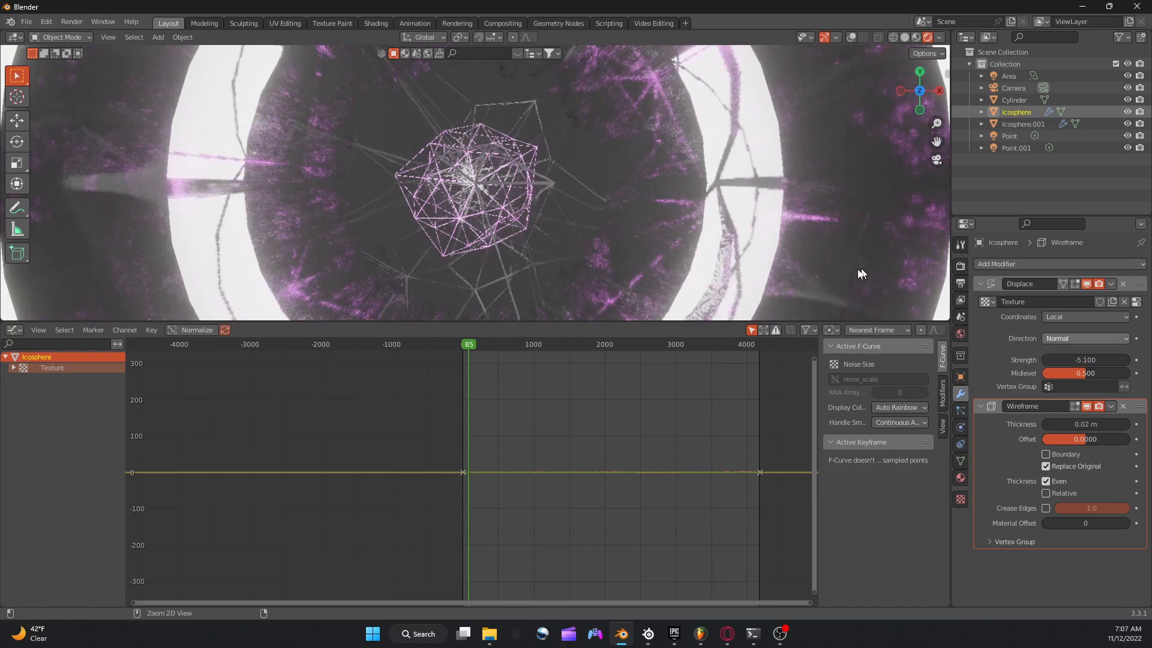
{"action": "key", "text": "ctrl+z"}
Switch to solid shading, paste a copy of the outer ico sphere and remove the copy's Wireframe modifier.
{"action": "left_click", "coordinate": [905, 37]}
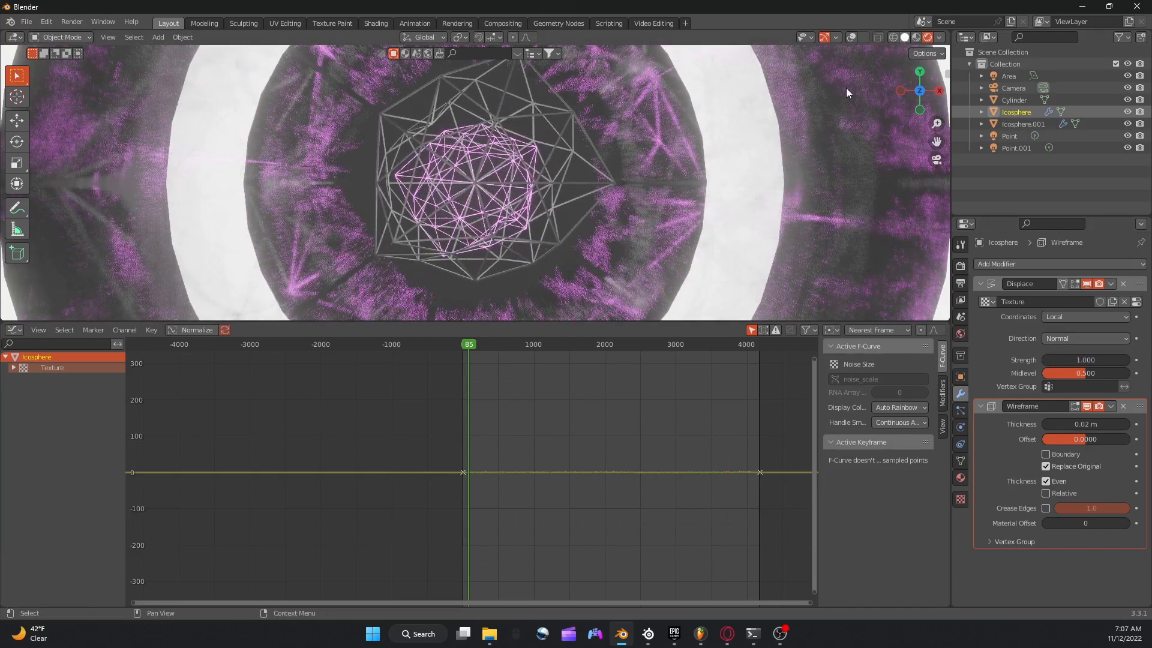
{"action": "key", "text": "ctrl+v"}
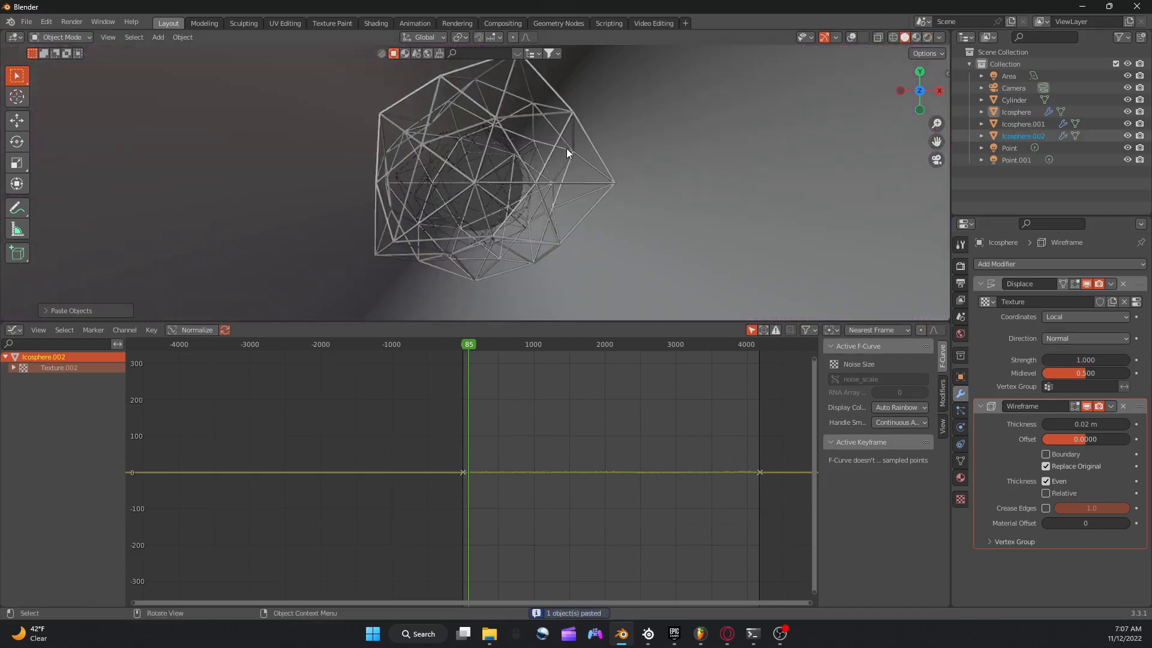
{"action": "left_click", "coordinate": [1014, 136]}
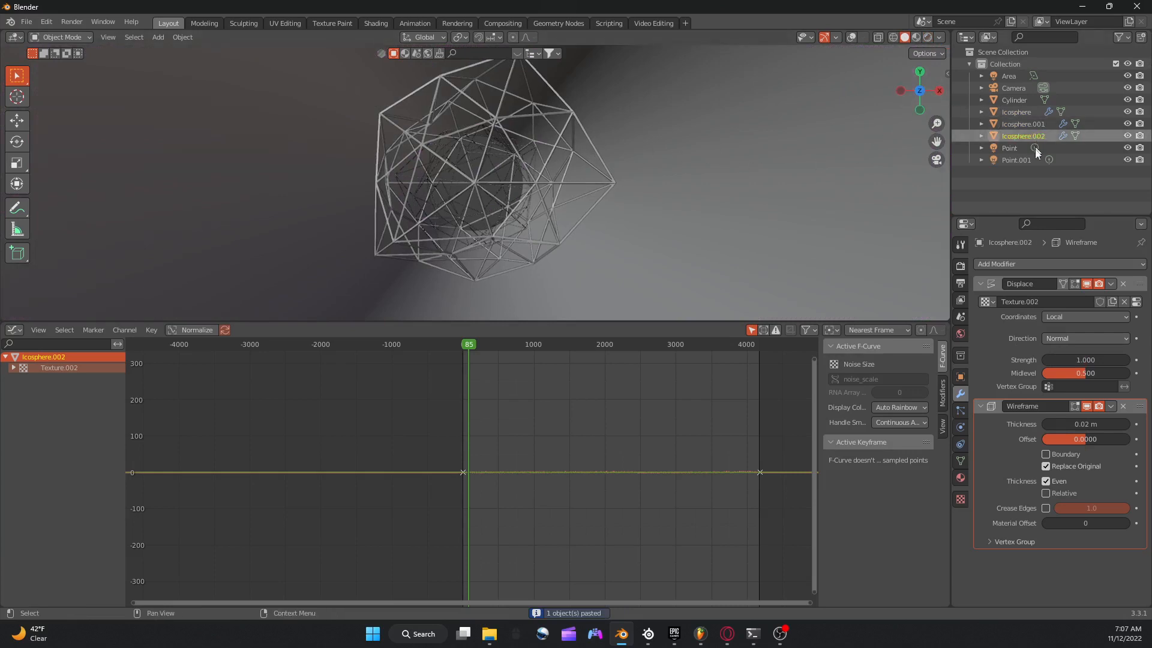
{"action": "left_click", "coordinate": [1124, 406]}
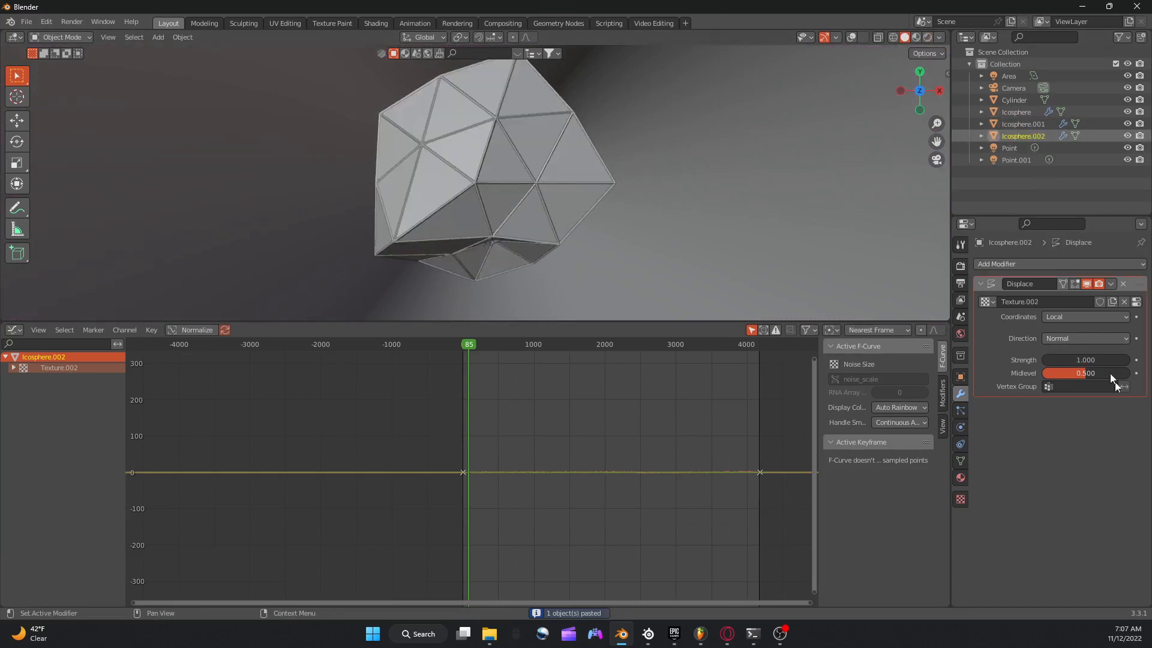
Try a Displace strength of -46.900 on the solid copy, undo it, and keyframe the strength of 1.000 at frame 0.
{"action": "mouse_move", "coordinate": [1075, 359]}
{"action": "left_mouse_down"}
{"action": "mouse_move", "coordinate": [1116, 359]}
{"action": "mouse_move", "coordinate": [948, 360]}
{"action": "mouse_move", "coordinate": [1073, 354]}
{"action": "left_mouse_up"}
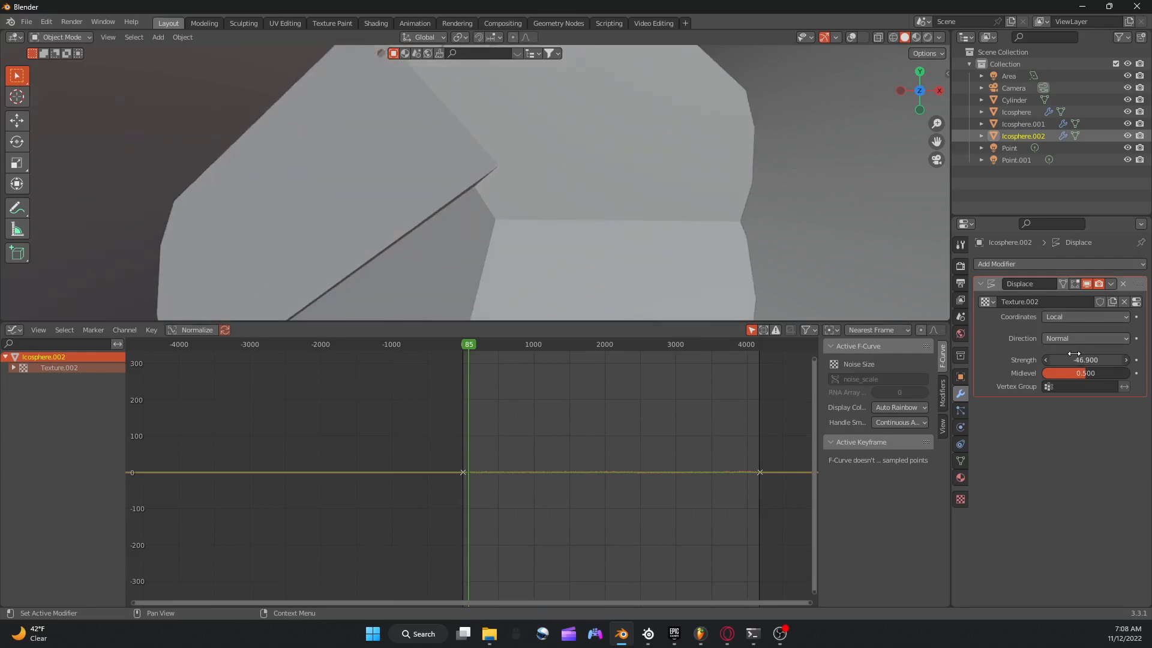
{"action": "key", "text": "ctrl+z"}
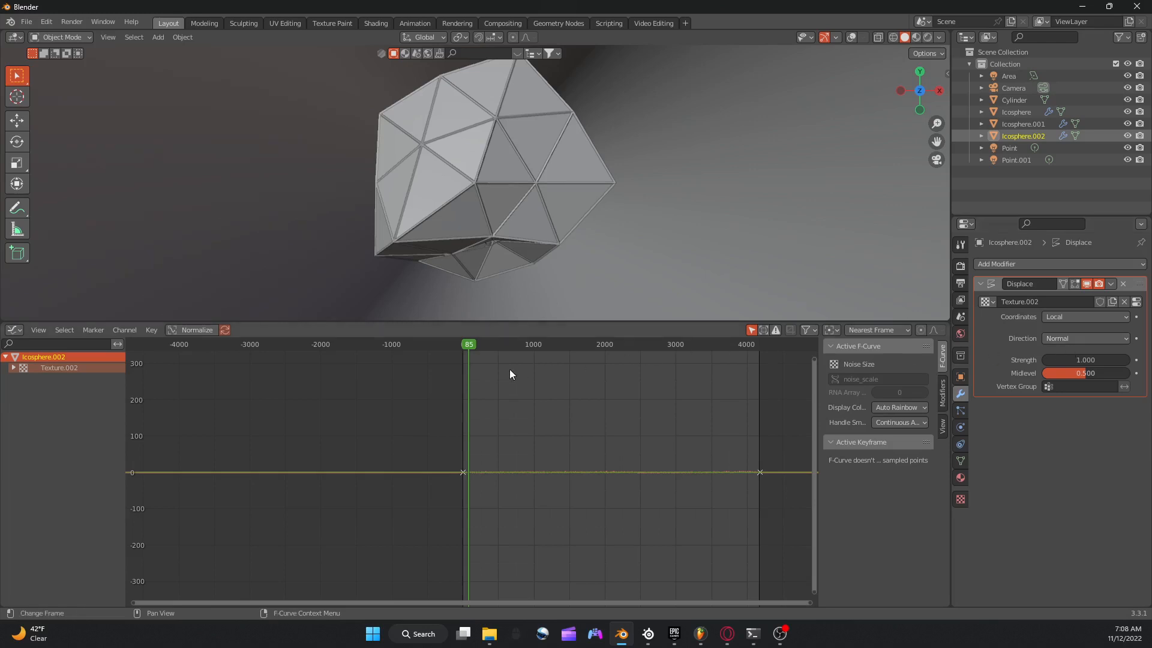
{"action": "left_click", "coordinate": [462, 347]}
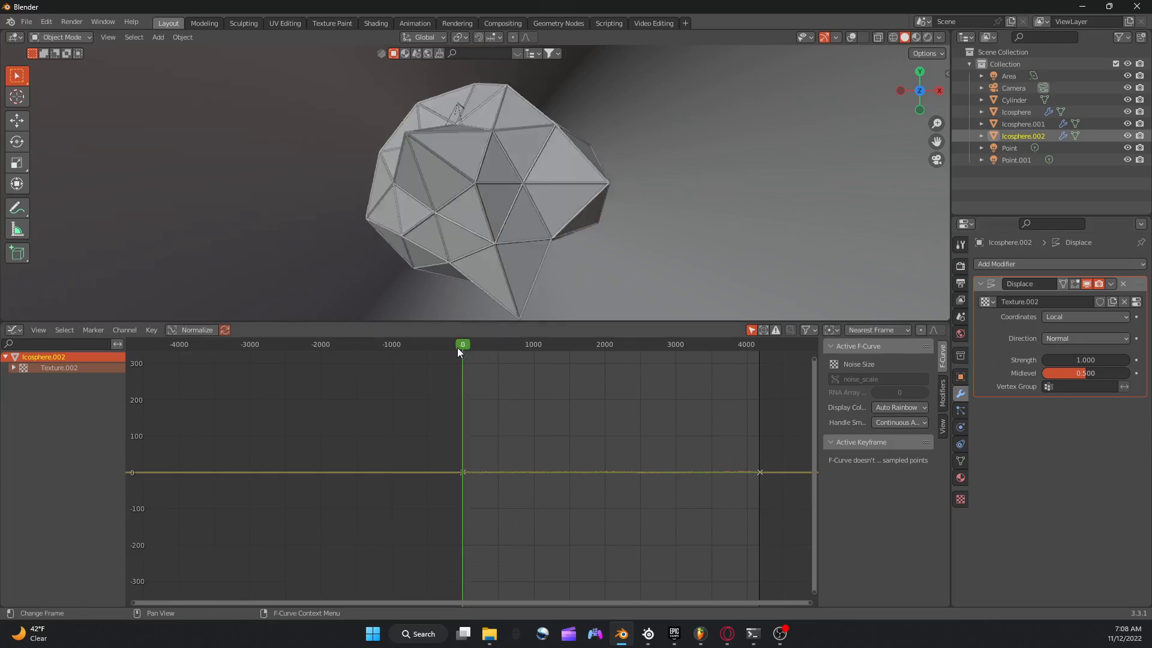
{"action": "right_click", "coordinate": [1081, 358]}
{"action": "left_click", "coordinate": [1038, 357]}
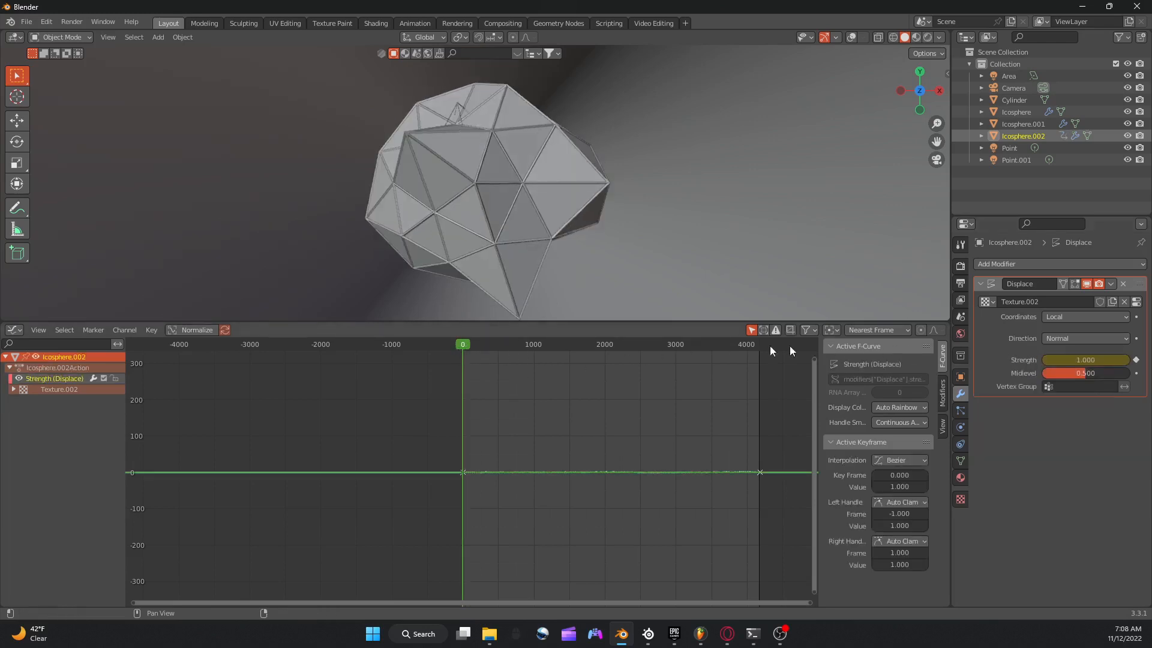
Preview the animation briefly and scale down the solid copy together with the inner wireframe ico sphere.
{"action": "key", "text": "space"}
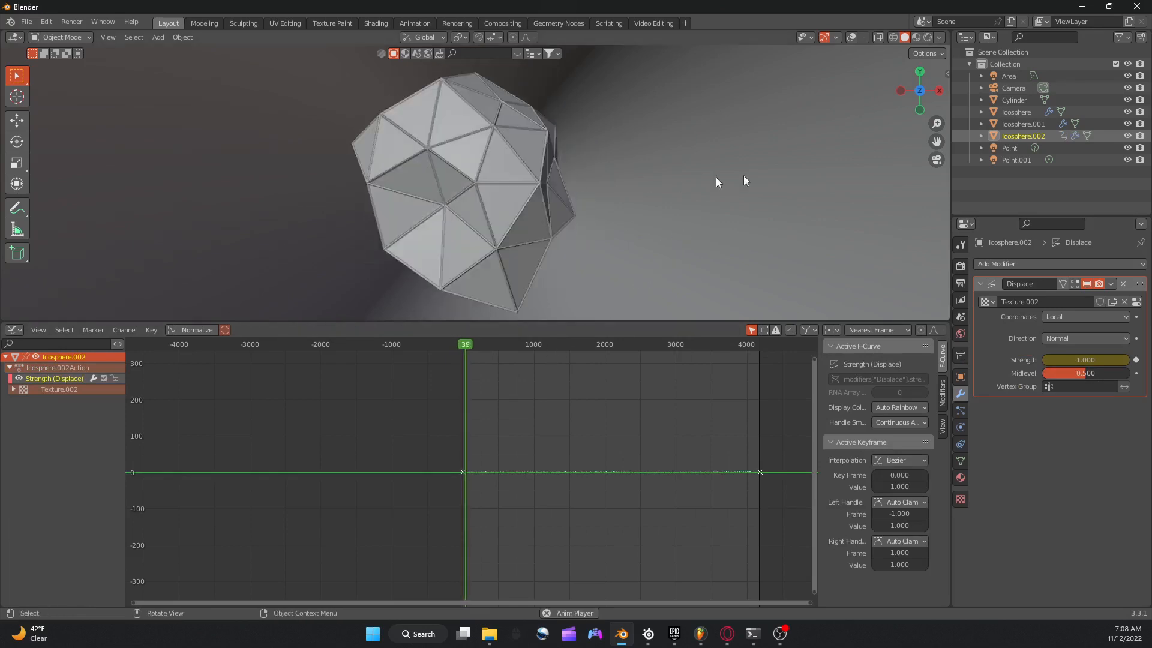
{"action": "key", "text": "s"}
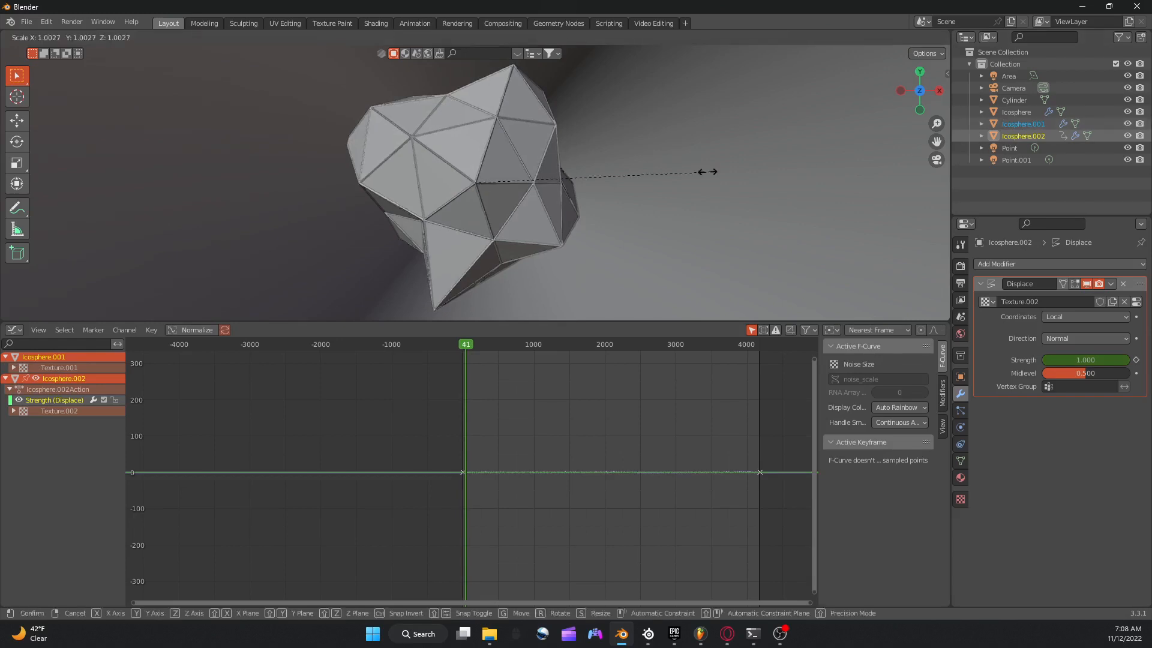
{"action": "left_click", "coordinate": [536, 181]}
Scale up the outer wireframe ico sphere around the solid copy and play the animation in the camera view.
{"action": "left_click", "coordinate": [575, 174]}
{"action": "key", "text": "s"}
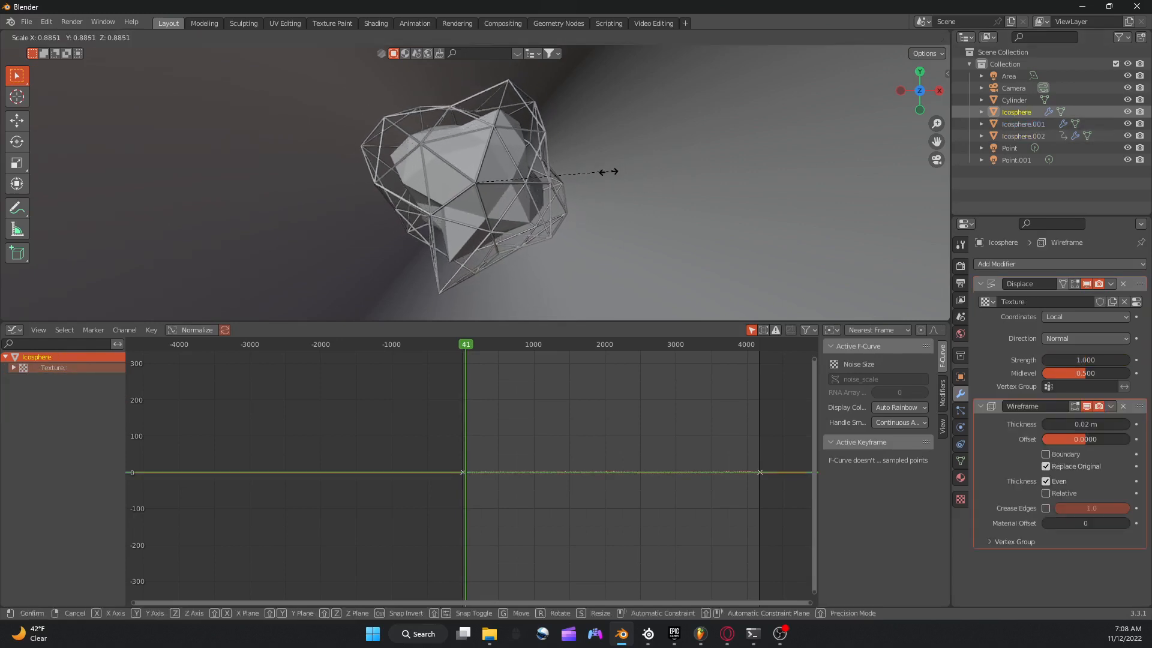
{"action": "left_click", "coordinate": [728, 167]}
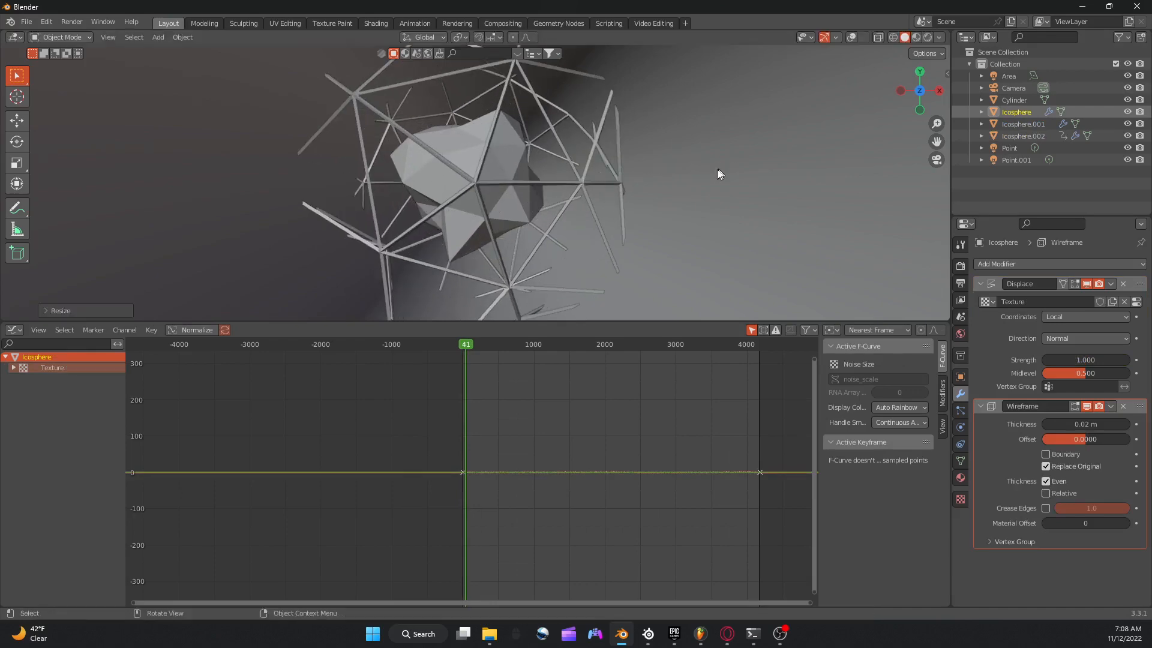
{"action": "key", "text": "space"}
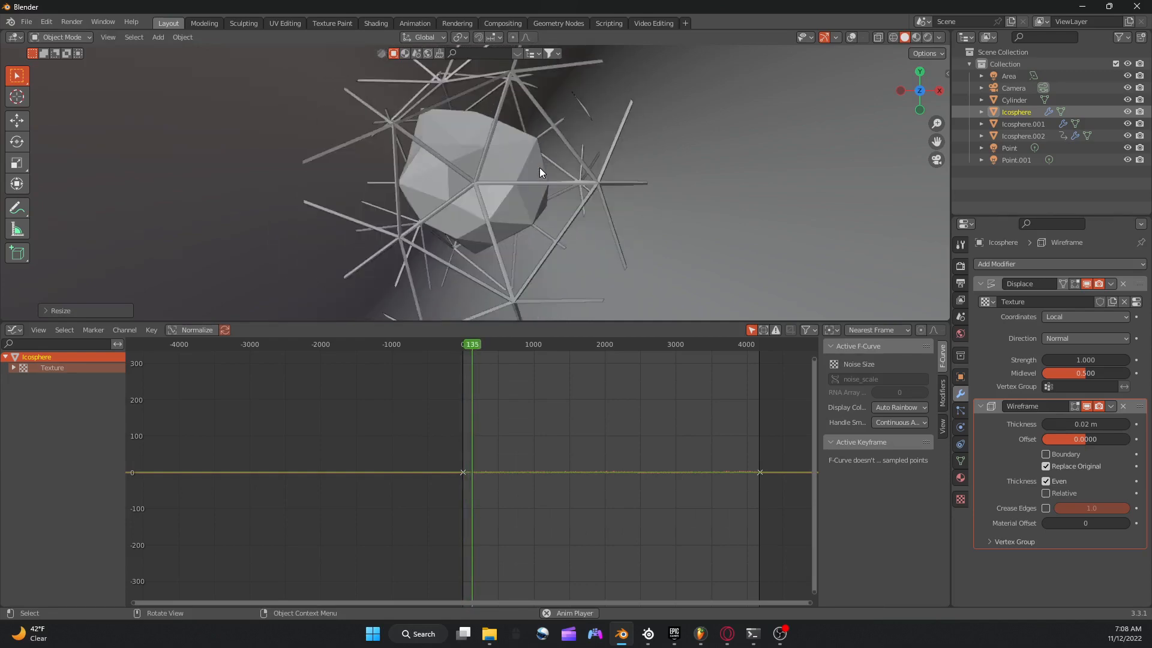
{"action": "key", "text": "KP_0"}
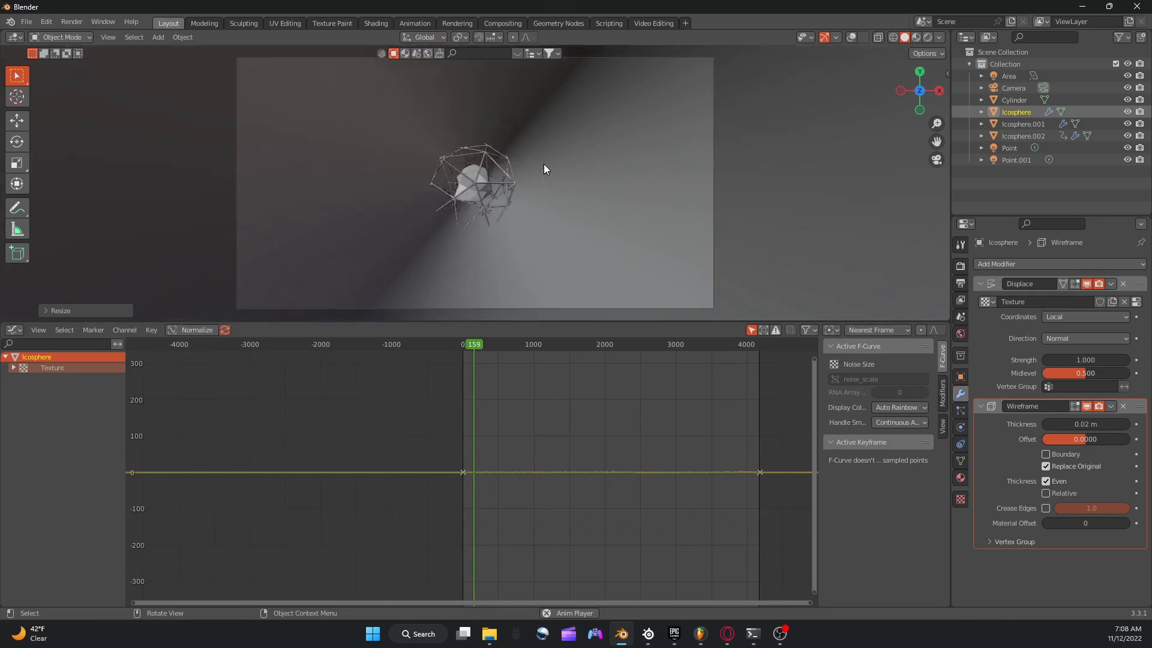
Give the solid inner ico sphere a new material with Metallic 1.000 and Roughness 0.000.
{"action": "scroll", "coordinate": [545, 163], "scroll_direction": "up", "scroll_amount": 5}
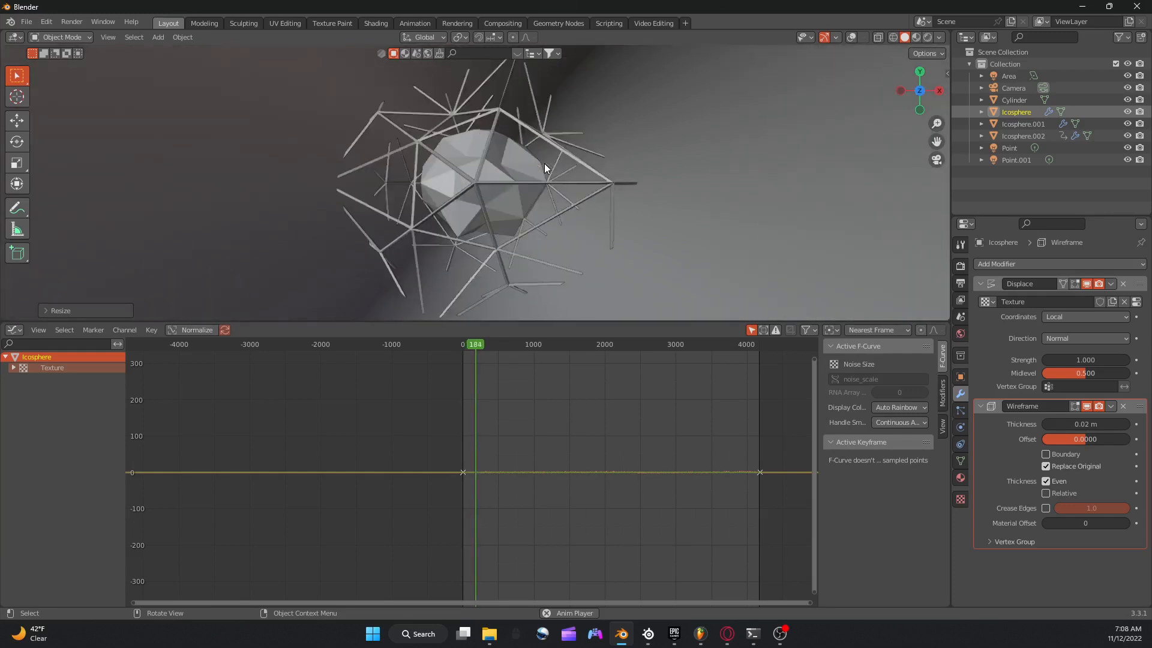
{"action": "scroll", "coordinate": [543, 162], "scroll_direction": "up", "scroll_amount": 3}
{"action": "left_click", "coordinate": [557, 157]}
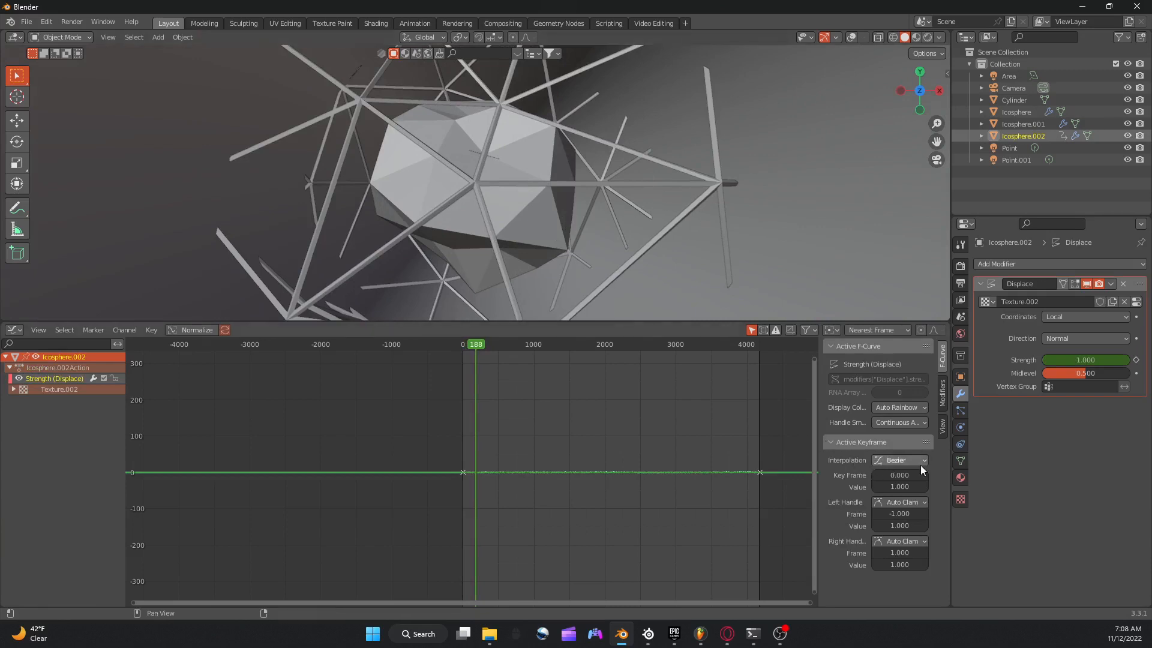
{"action": "left_click", "coordinate": [961, 477]}
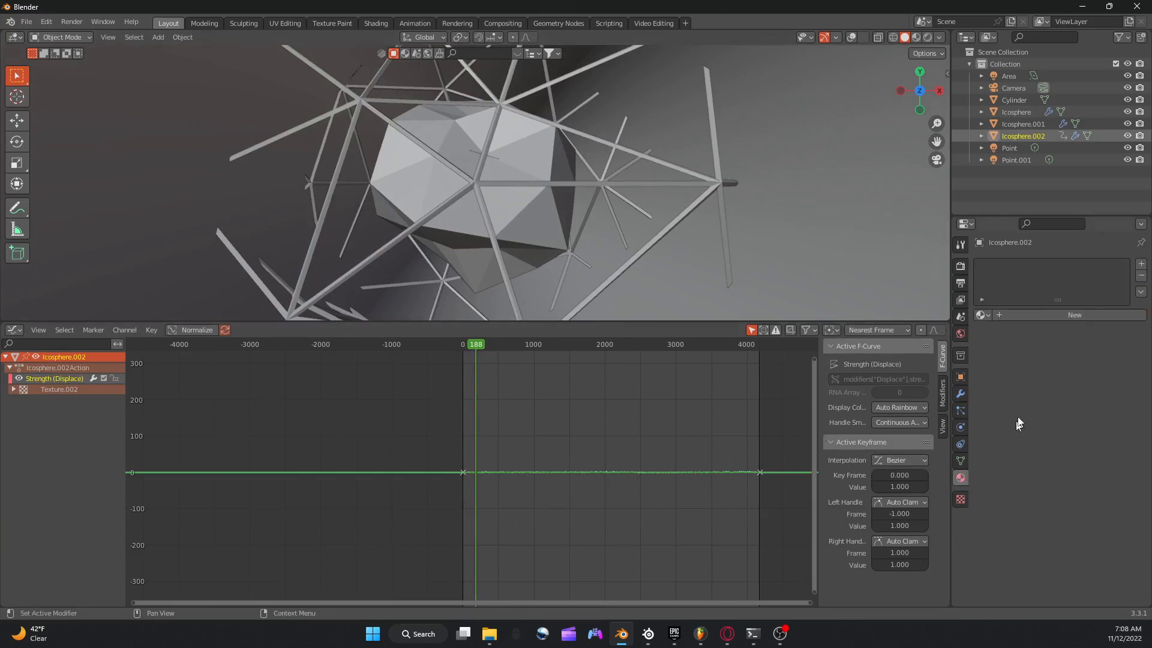
{"action": "left_click", "coordinate": [1024, 323]}
{"action": "scroll", "coordinate": [1074, 420], "scroll_direction": "down", "scroll_amount": 4}
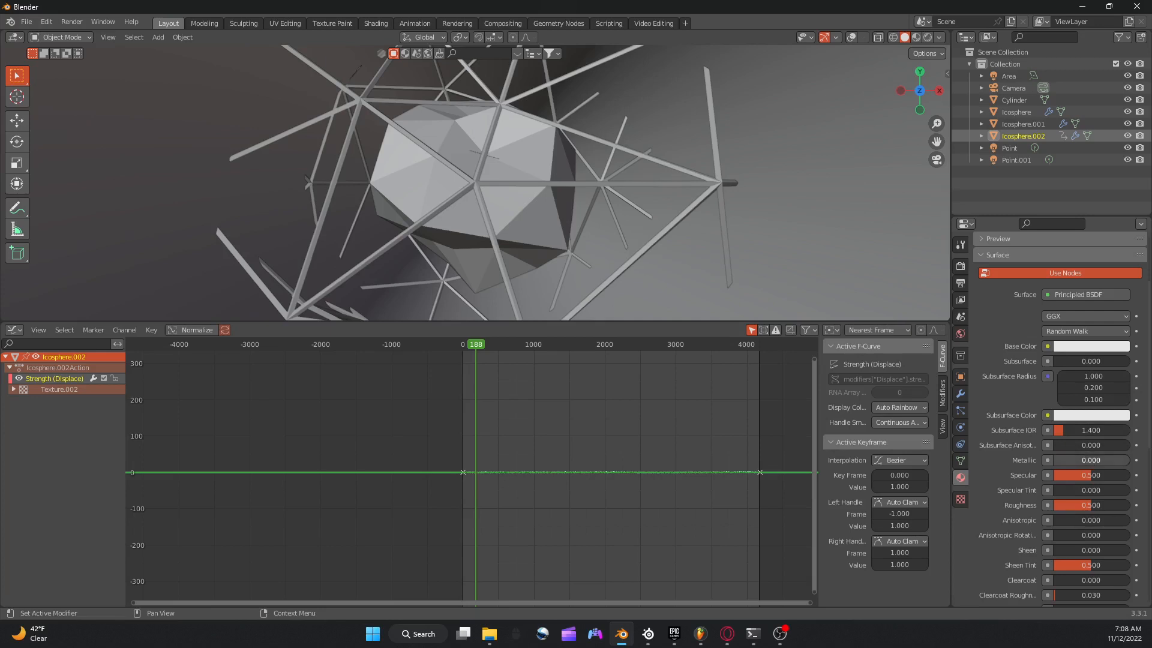
{"action": "left_click_drag", "start_coordinate": [1091, 460], "coordinate": [1128, 461]}
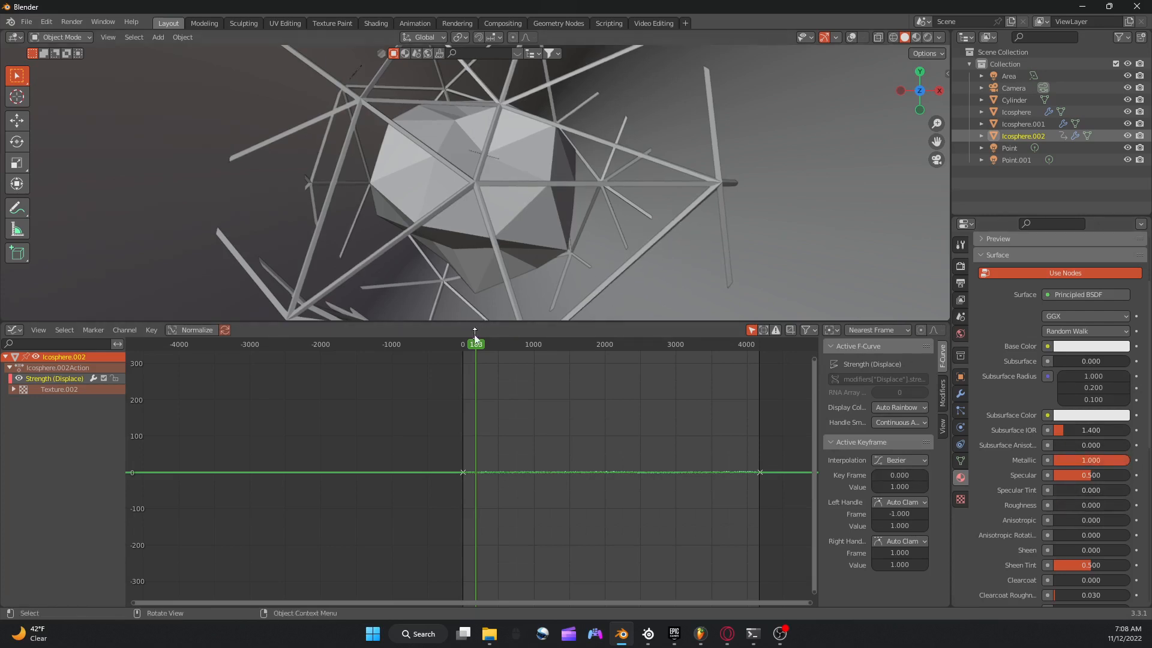
Return the animation to frame 0 and switch the viewport to rendered shading.
{"action": "left_click", "coordinate": [463, 347]}
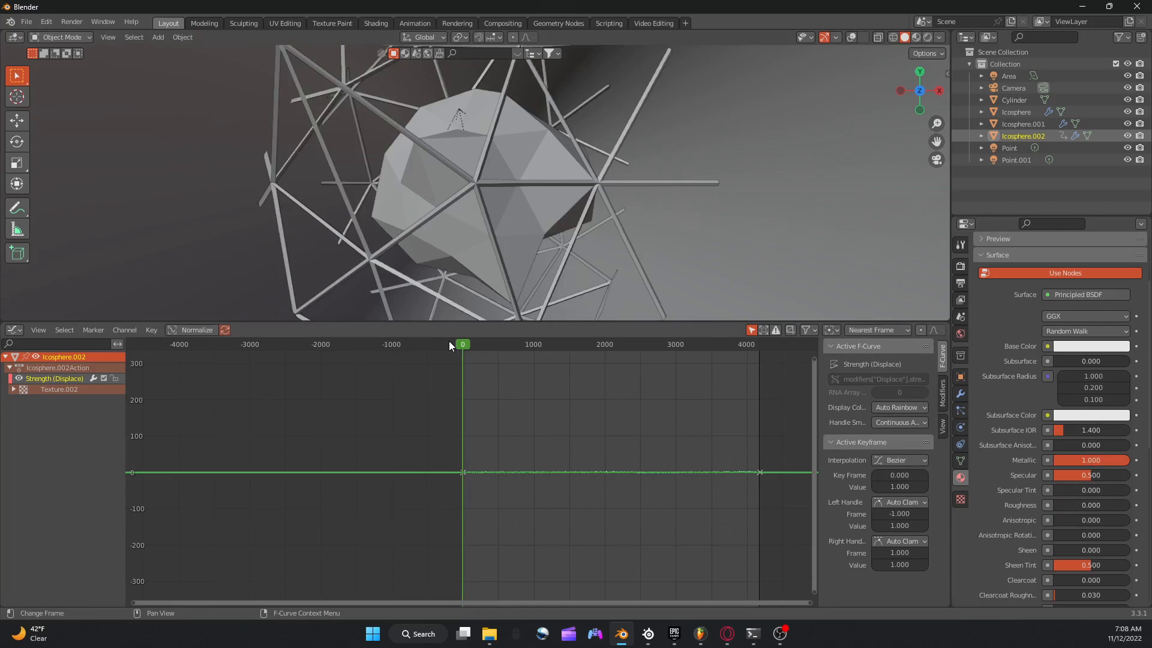
{"action": "left_click", "coordinate": [932, 35]}
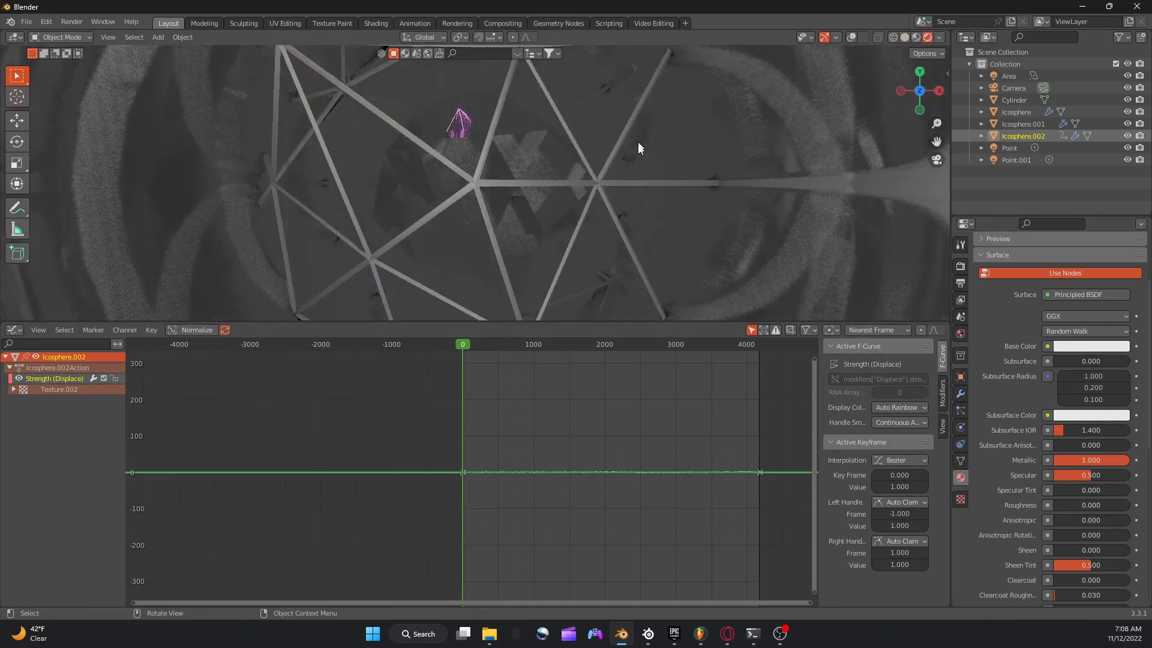
{"action": "scroll", "coordinate": [636, 149], "scroll_direction": "down", "scroll_amount": 3}
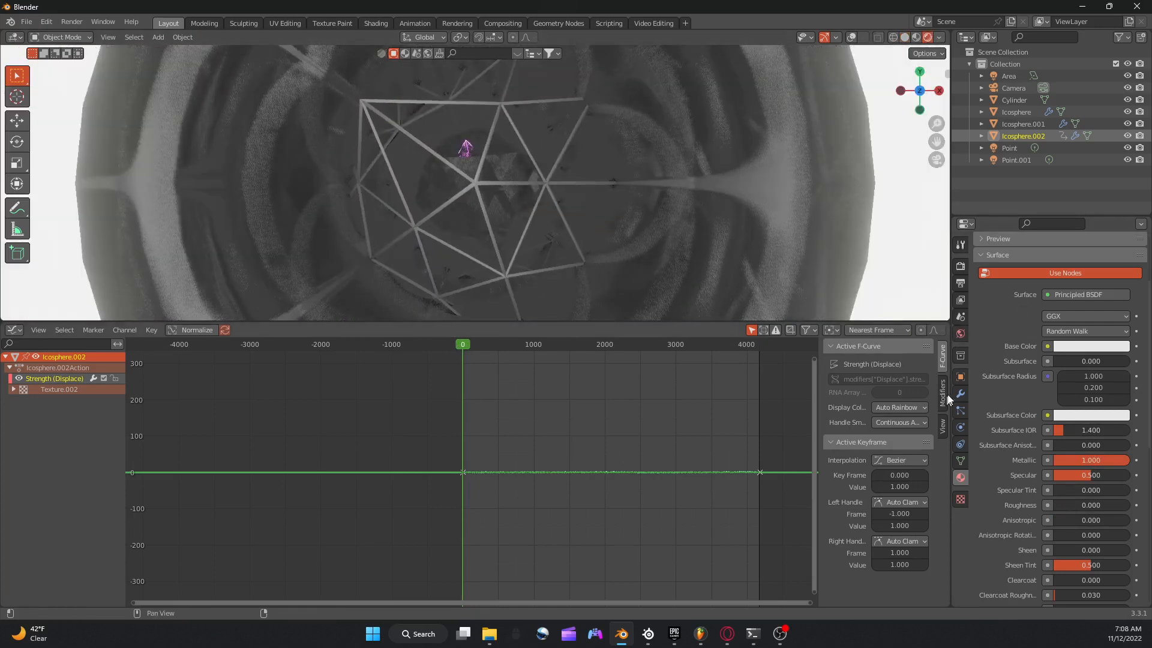
Set the world background strength to 0 and play the animation to check the darker scene.
{"action": "left_click", "coordinate": [961, 334]}
{"action": "left_click", "coordinate": [1093, 354]}
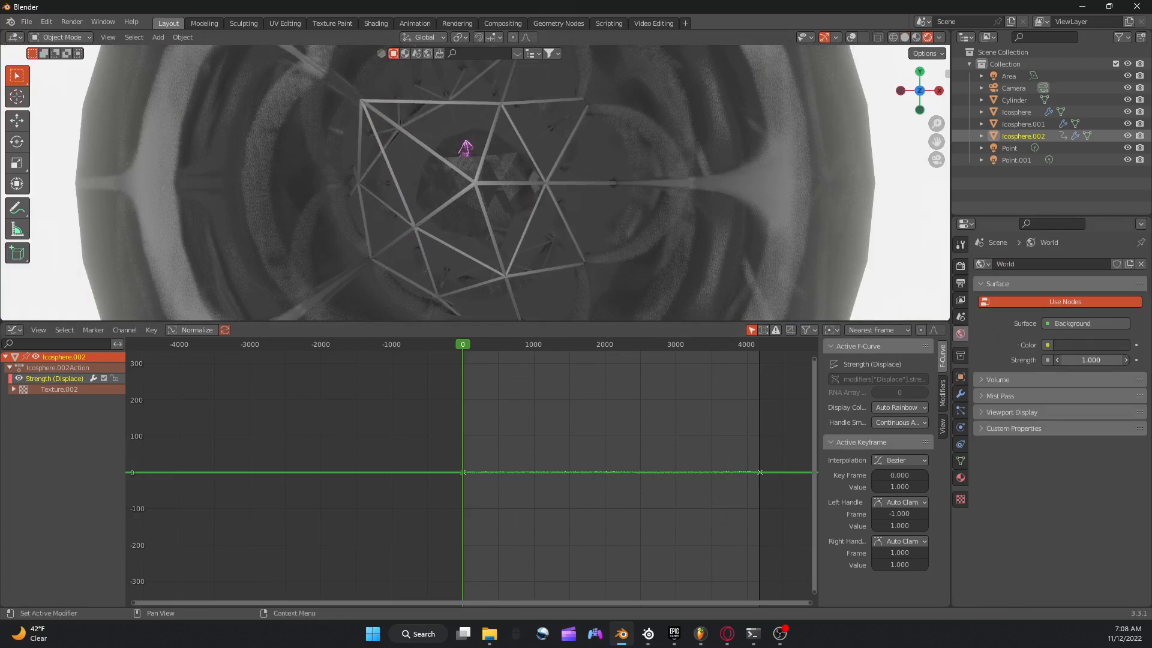
{"action": "type", "text": "0"}
{"action": "key", "text": "Return"}
{"action": "scroll", "coordinate": [816, 282], "scroll_direction": "down", "scroll_amount": 4}
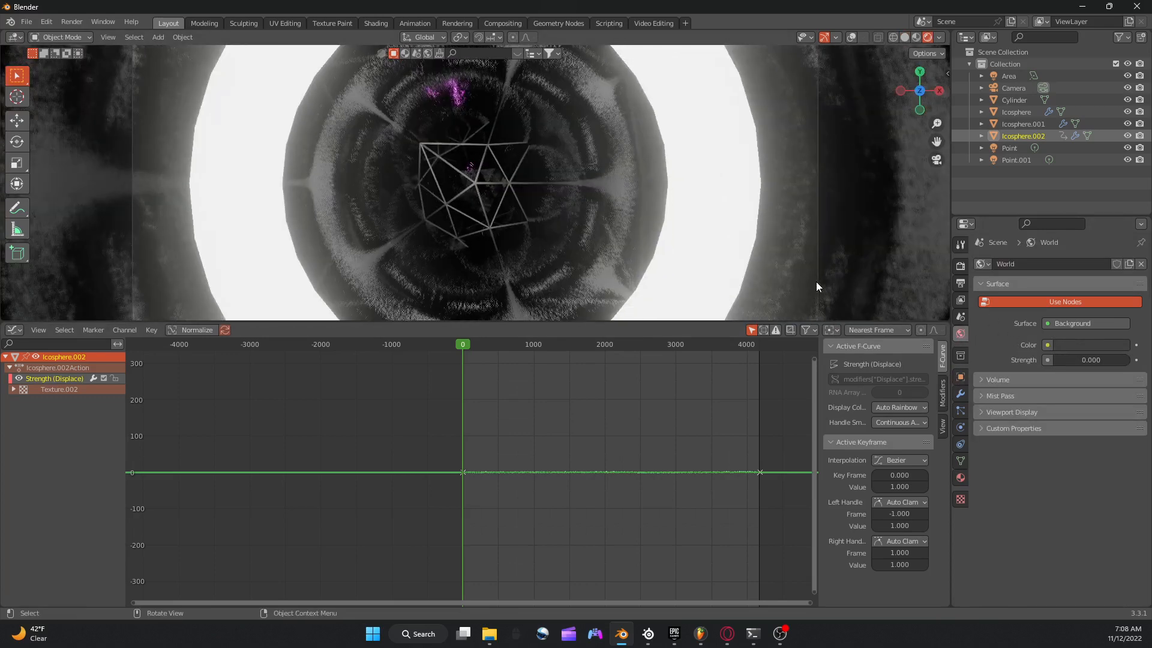
{"action": "scroll", "coordinate": [784, 265], "scroll_direction": "up", "scroll_amount": 6}
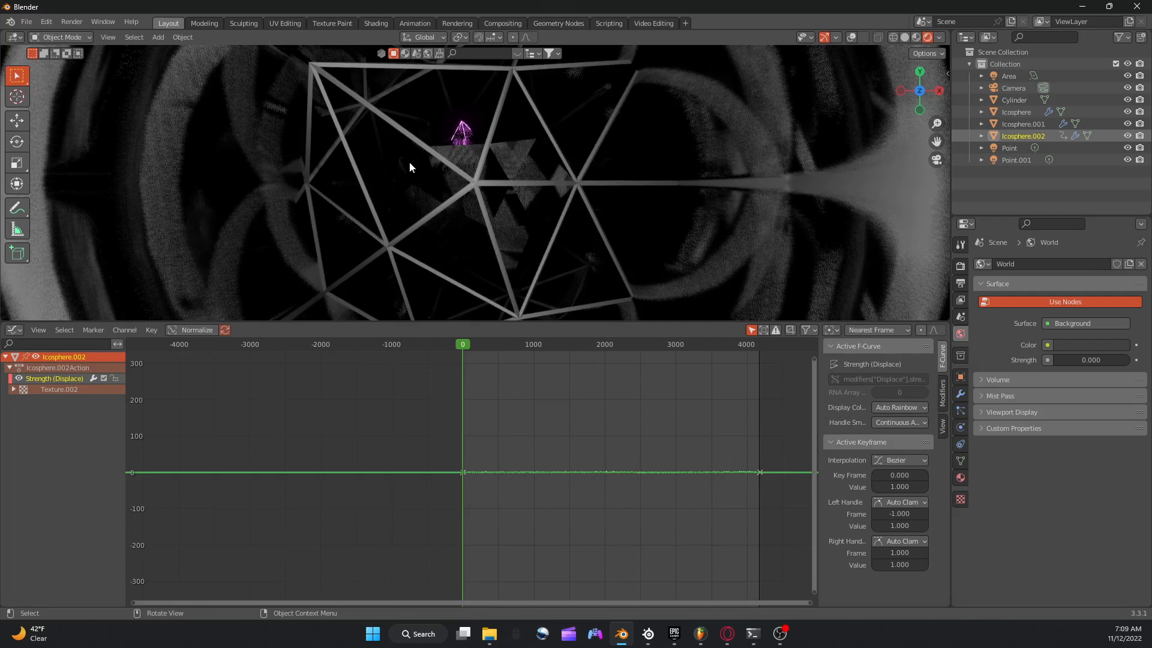
{"action": "key", "text": "space"}
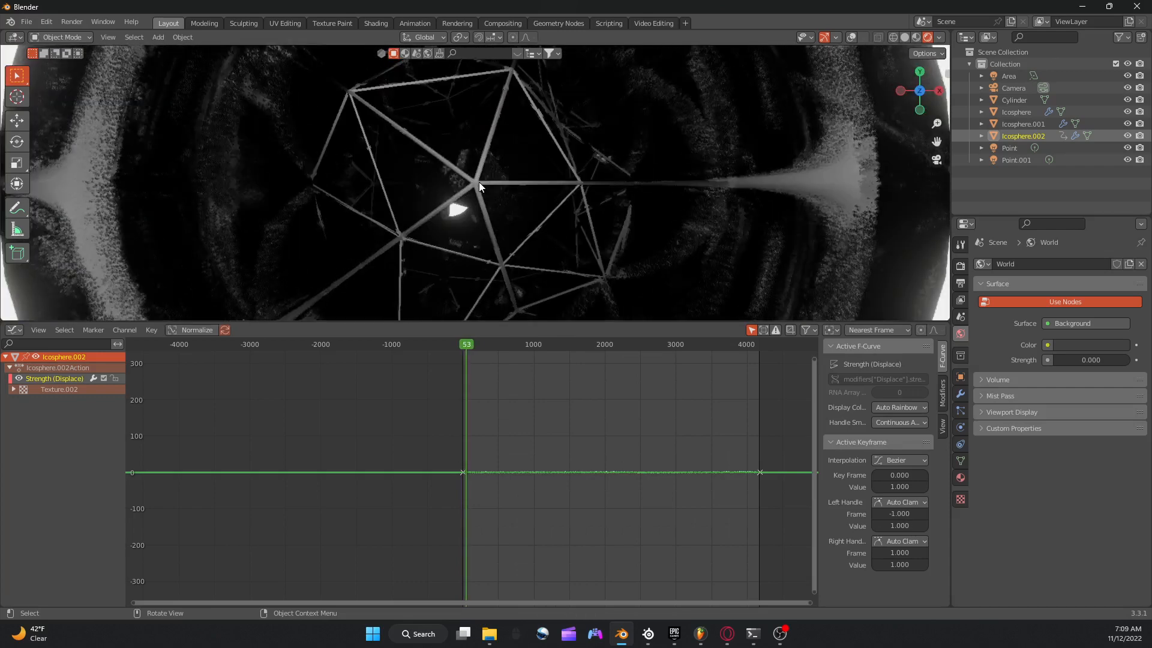
Give the outer wireframe ico sphere a new material with Metallic 1.000 and Roughness 0.000, and preview the animation.
{"action": "left_click", "coordinate": [484, 186]}
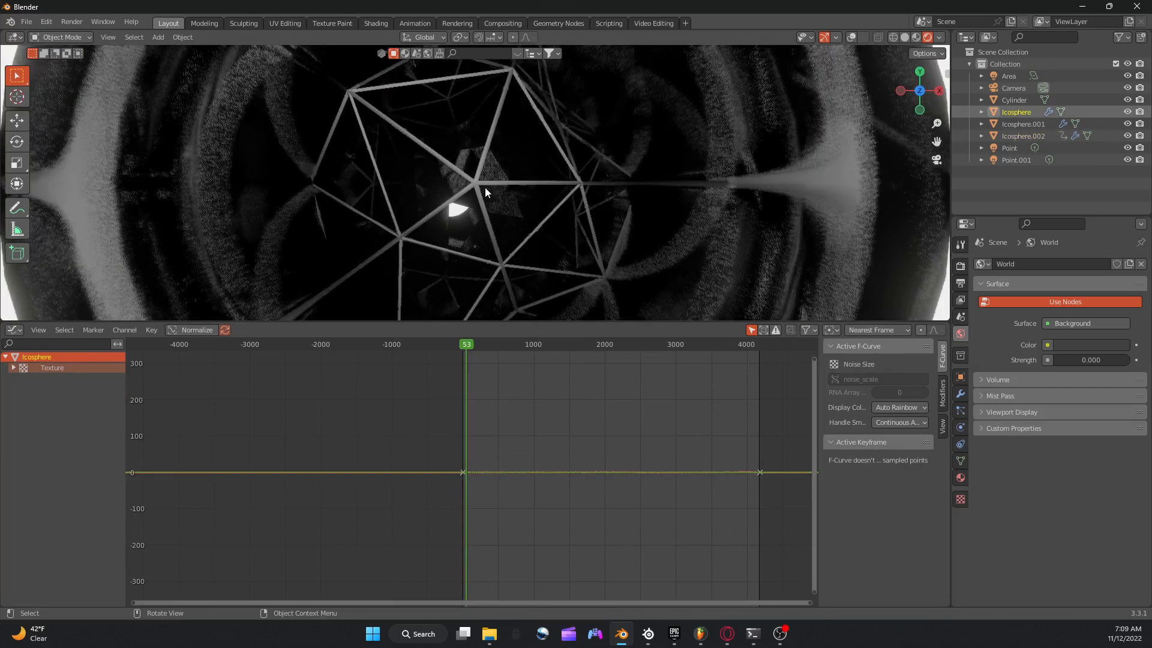
{"action": "left_click", "coordinate": [960, 480]}
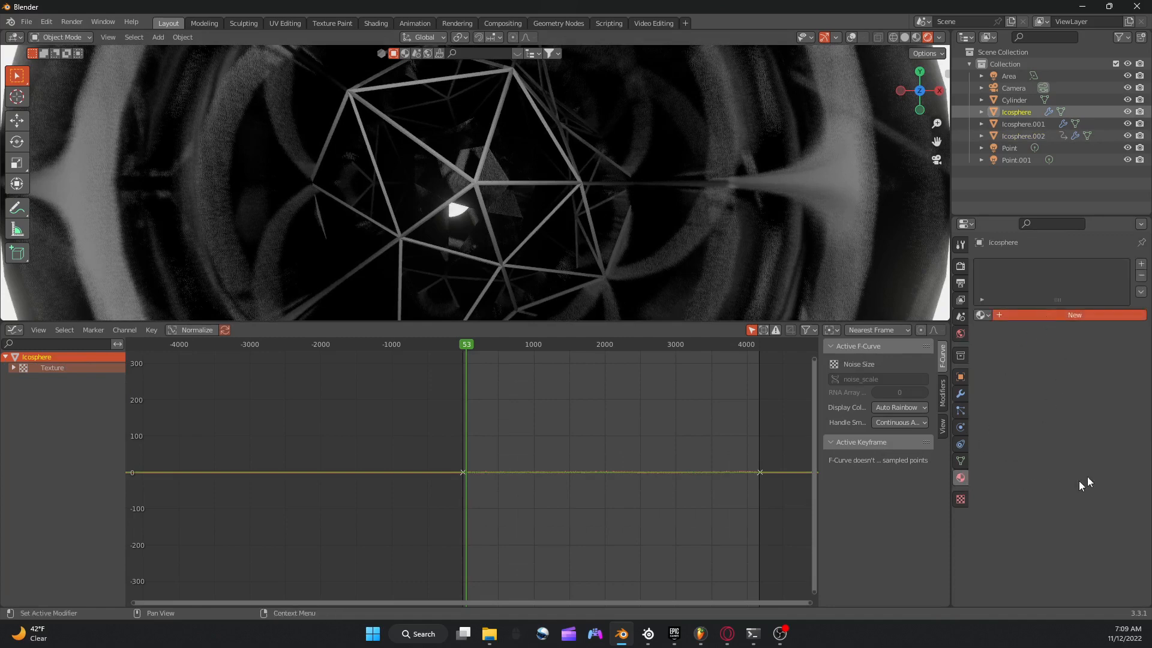
{"action": "left_click", "coordinate": [1005, 314]}
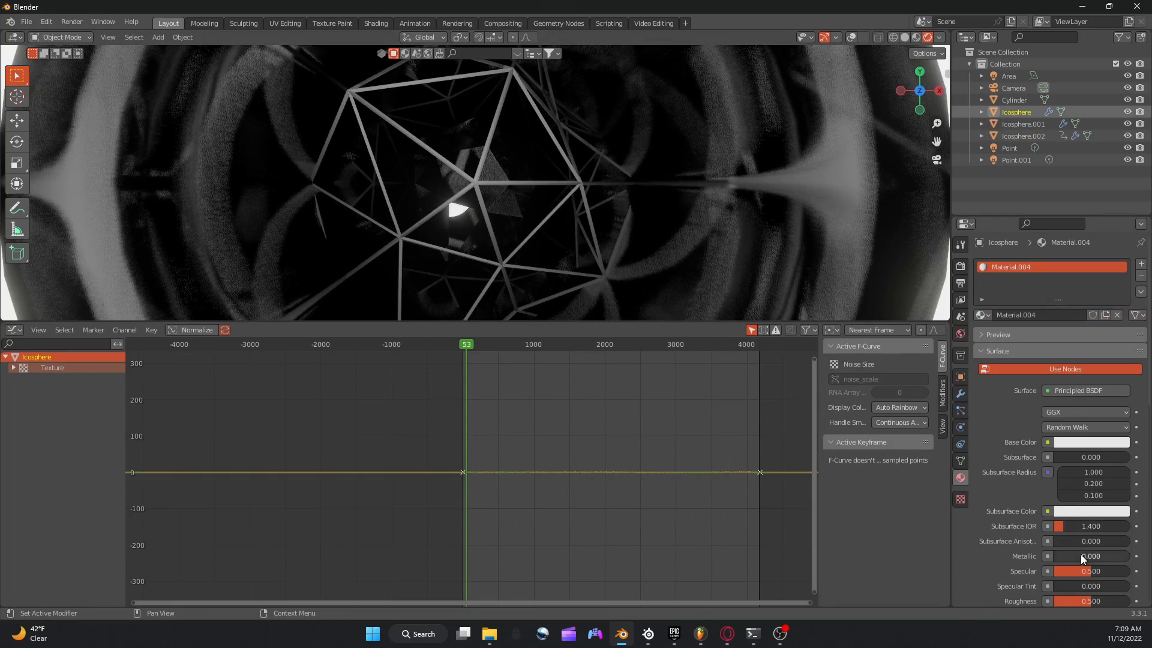
{"action": "left_click_drag", "start_coordinate": [1081, 556], "coordinate": [1128, 556]}
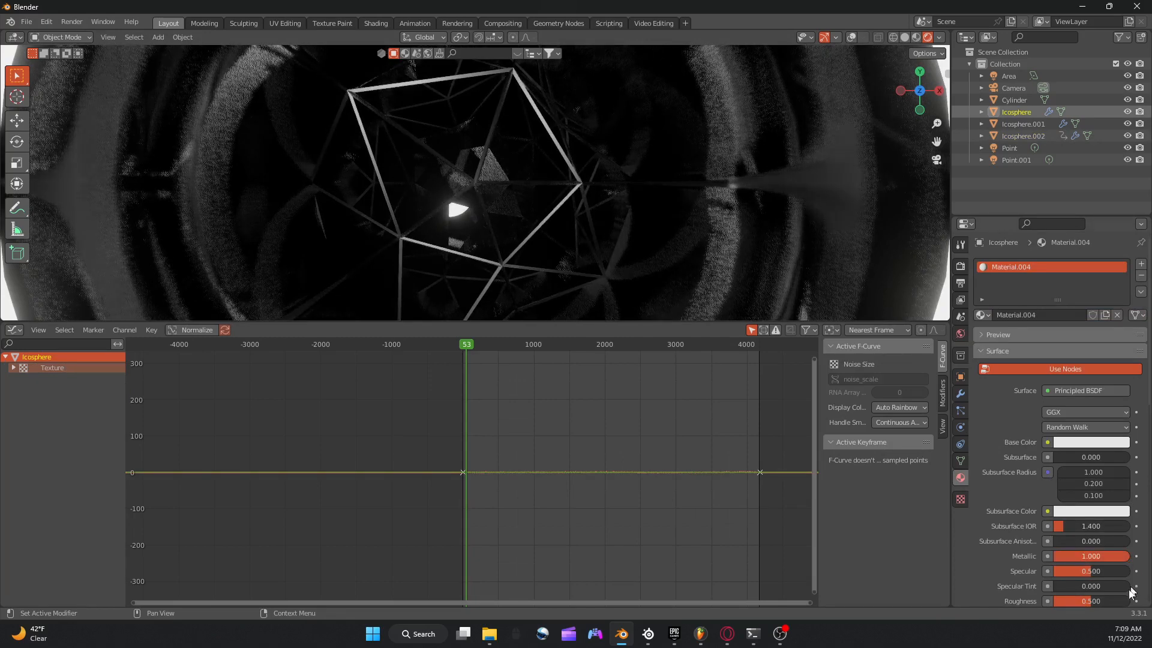
{"action": "left_click_drag", "start_coordinate": [1090, 601], "coordinate": [1050, 601]}
{"action": "key", "text": "space"}
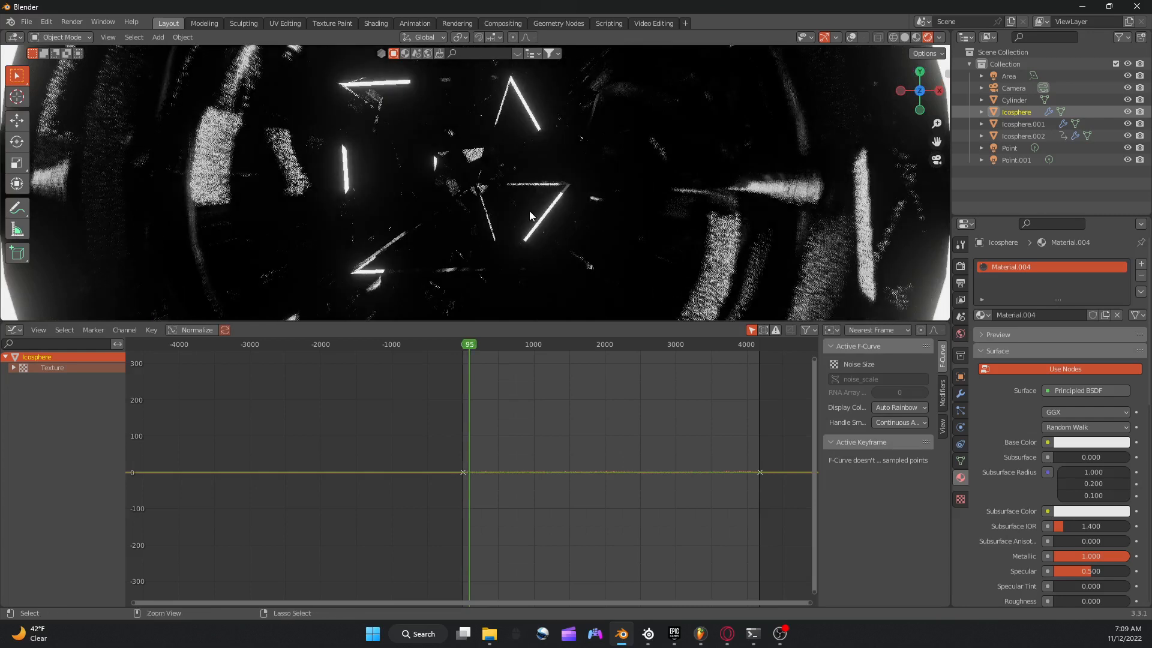
Save the project in the bf2 folder as "random stuff .blend".
{"action": "key", "text": "ctrl+s"}
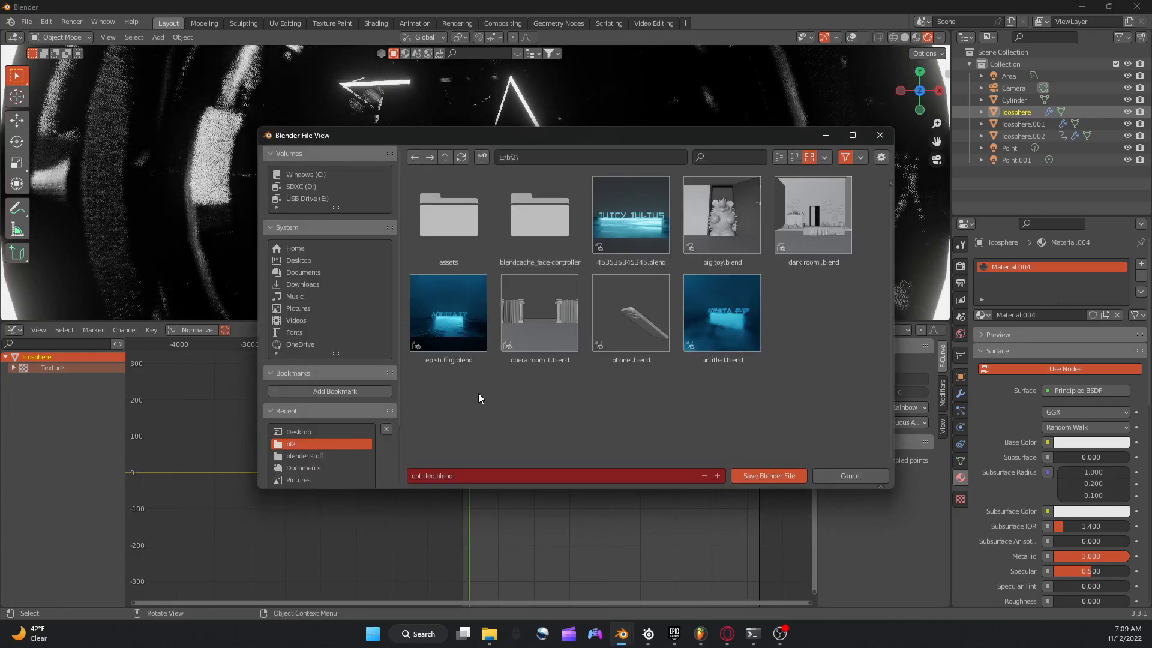
{"action": "left_click", "coordinate": [513, 474]}
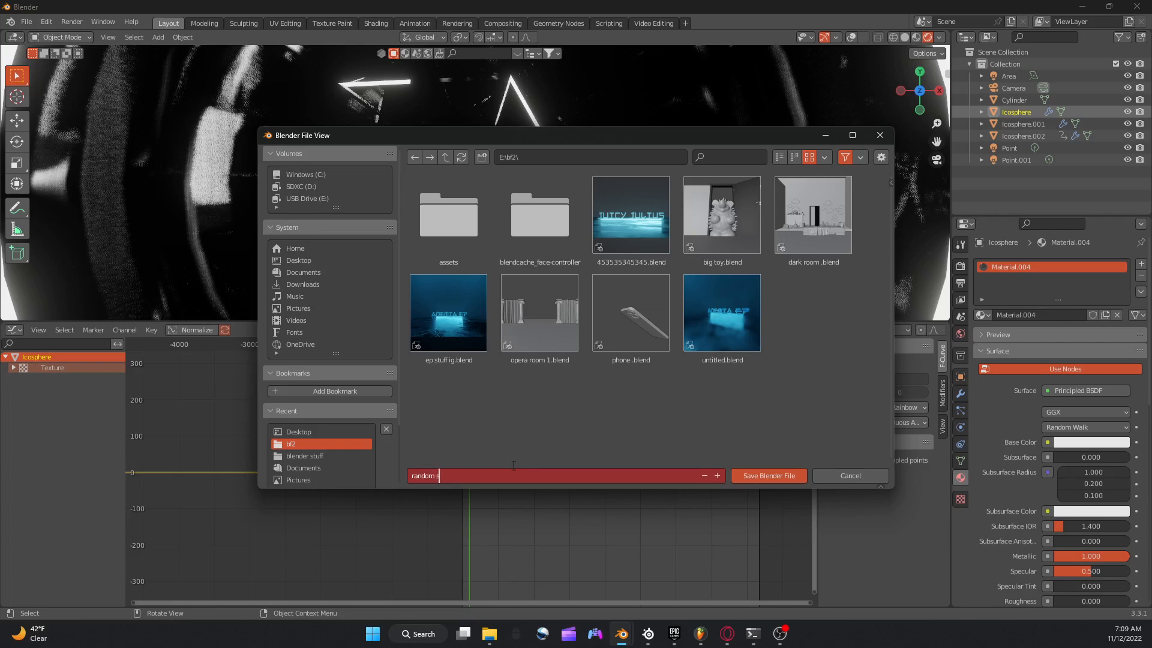
{"action": "left_click", "coordinate": [767, 477]}
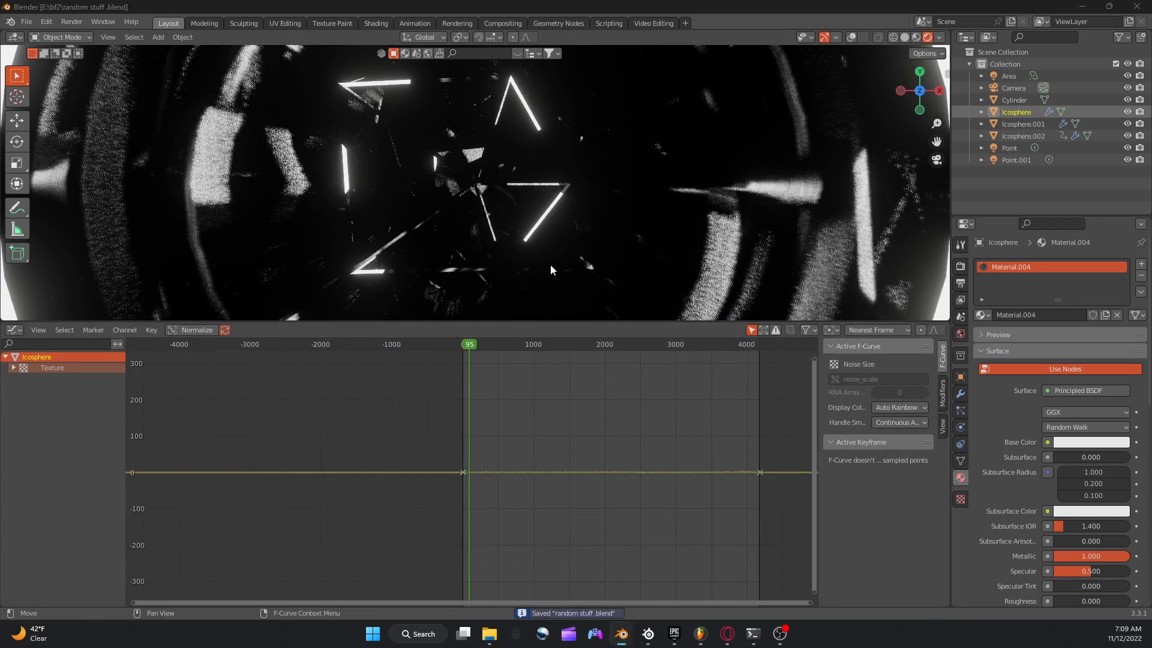
Return to frame 0 and try scaling up the outer wireframe ico sphere slightly.
{"action": "left_click", "coordinate": [459, 342]}
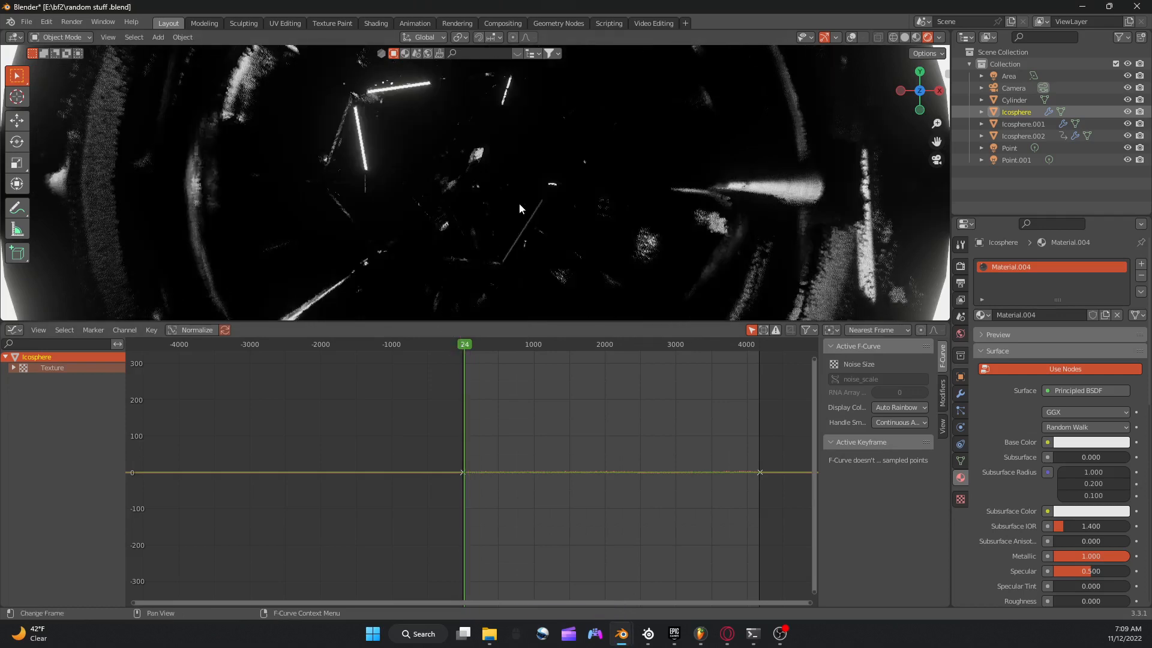
{"action": "key", "text": "shift+Left"}
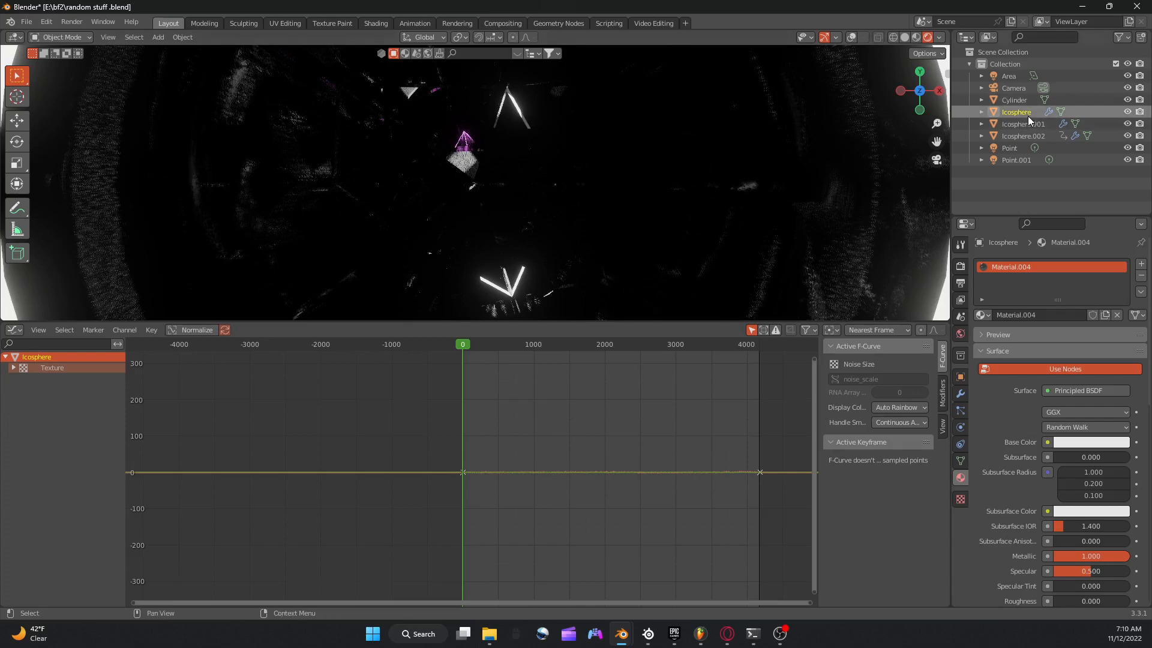
{"action": "key", "text": "s"}
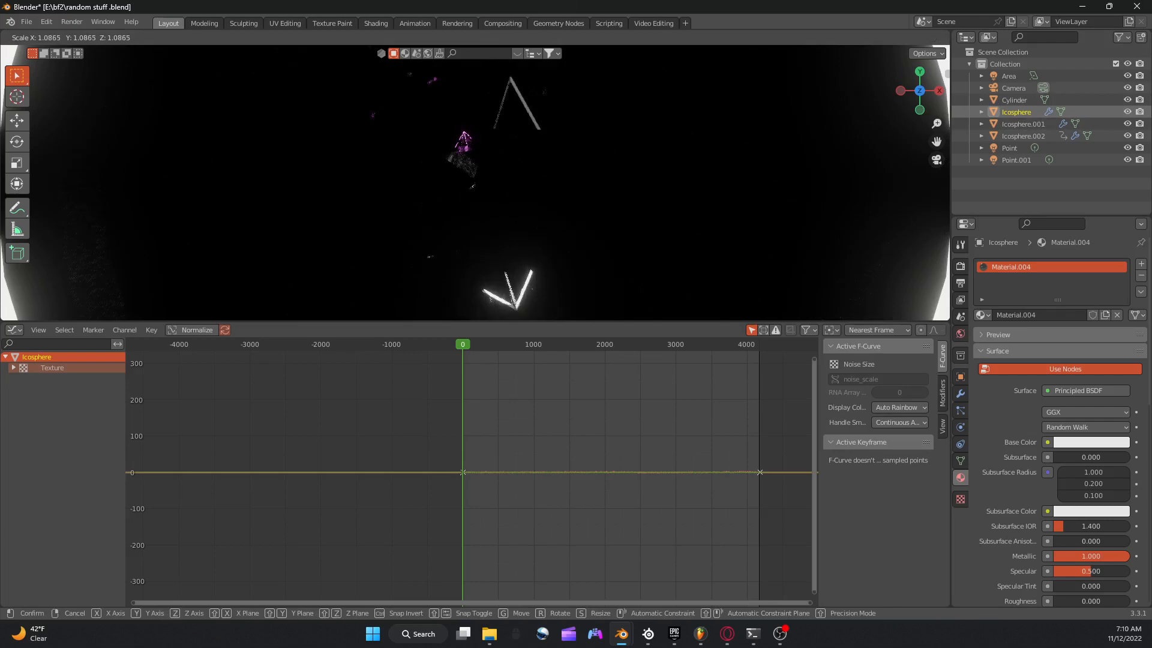
{"action": "left_click", "coordinate": [609, 141]}
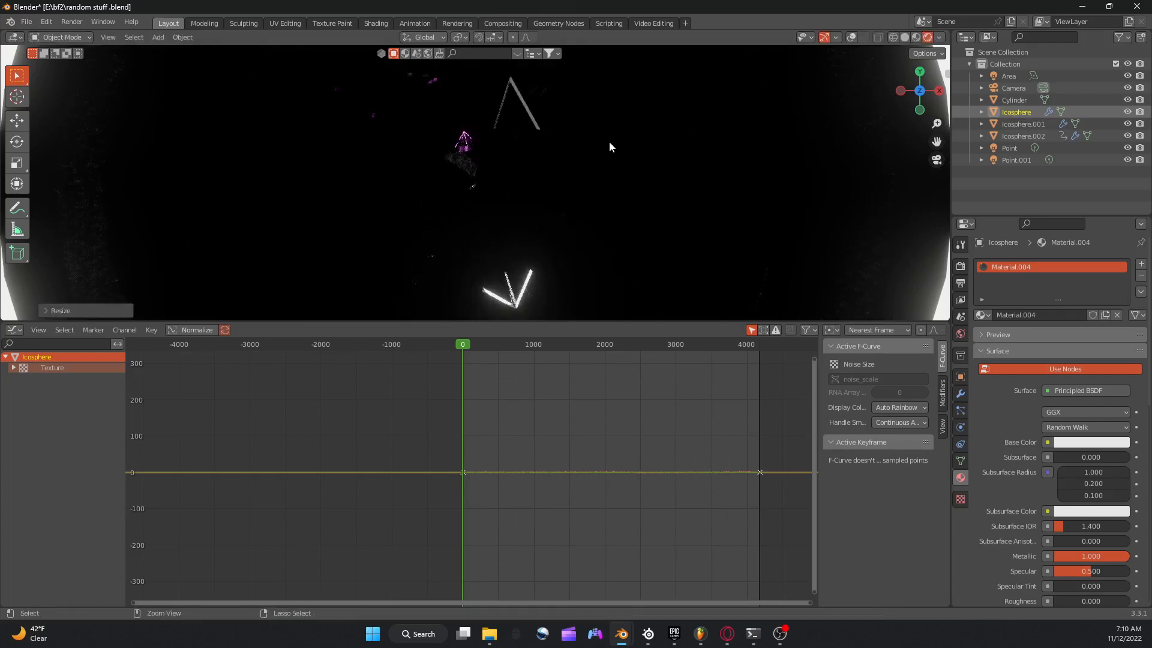
Scale up the pink emissive wireframe ico sphere by about 1.3 and preview the animation briefly.
{"action": "left_click", "coordinate": [1014, 123]}
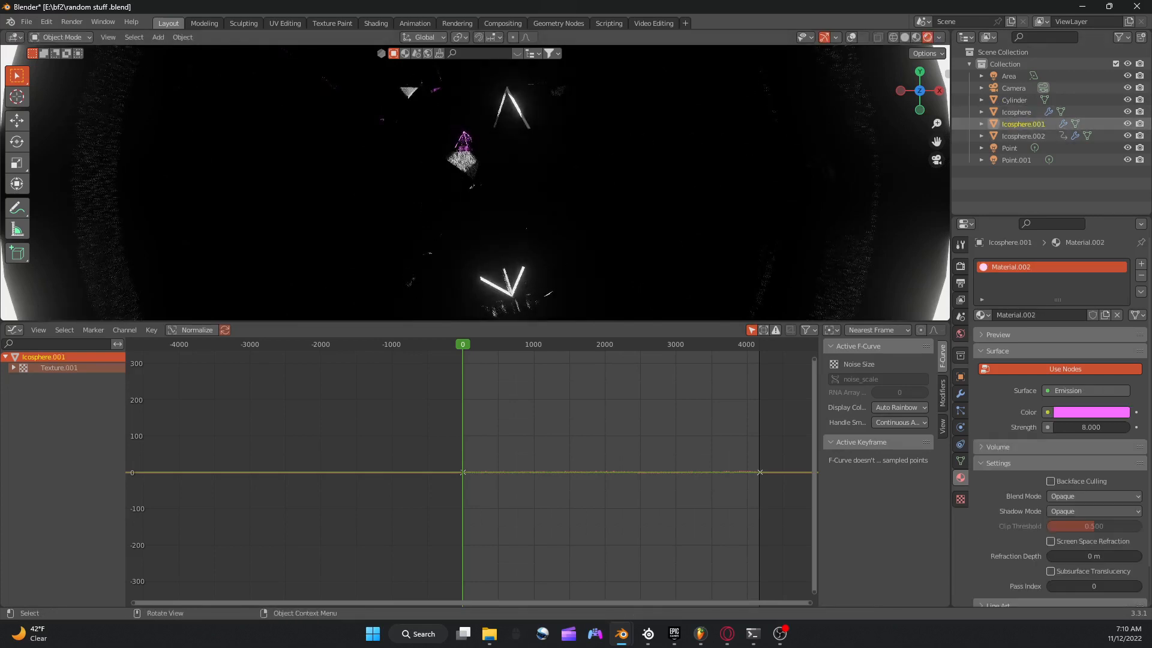
{"action": "key", "text": "s"}
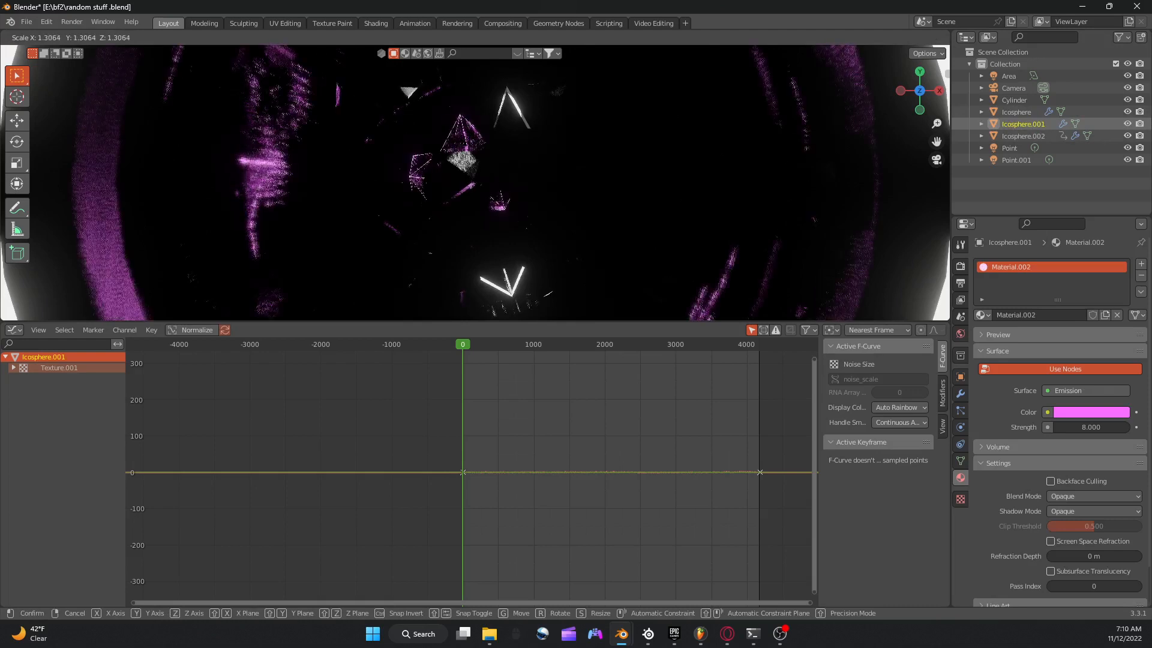
{"action": "left_click", "coordinate": [709, 137]}
{"action": "key", "text": "space"}
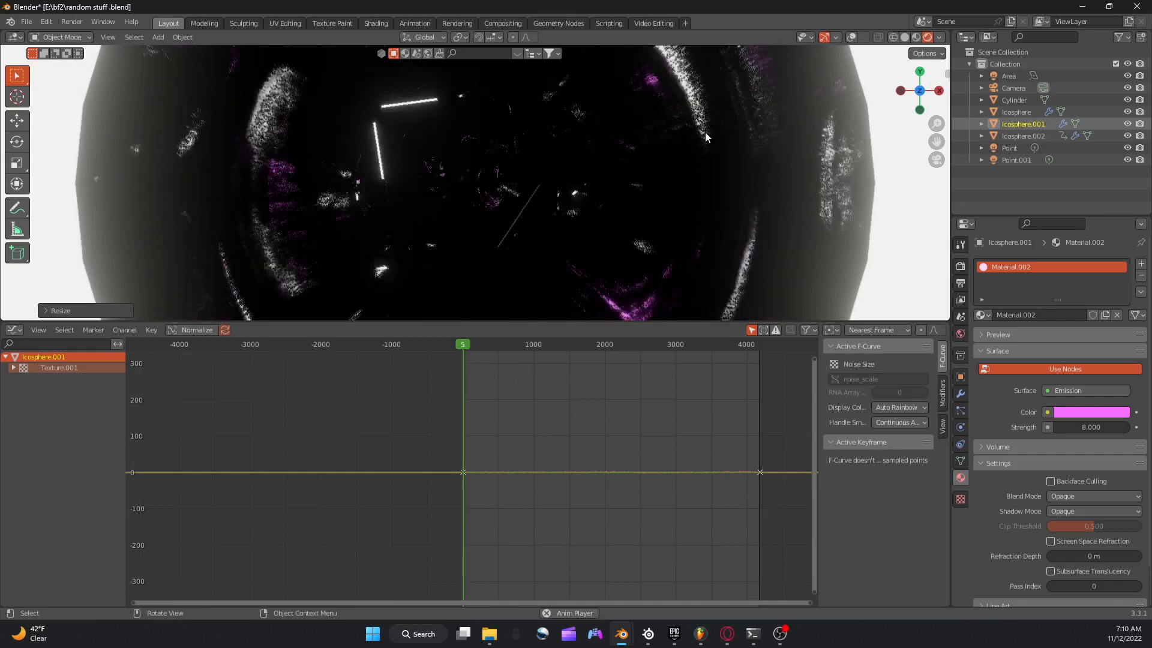
{"action": "key", "text": "space"}
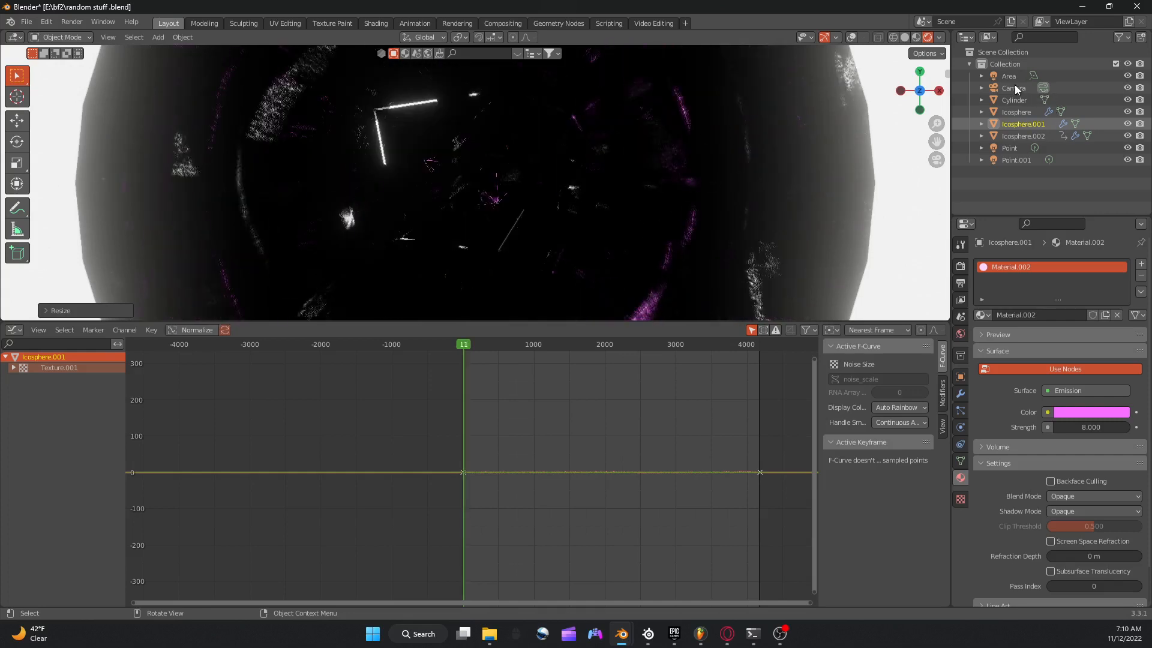
Try moving the area light sideways inside the tube in the camera view.
{"action": "left_click", "coordinate": [1008, 77]}
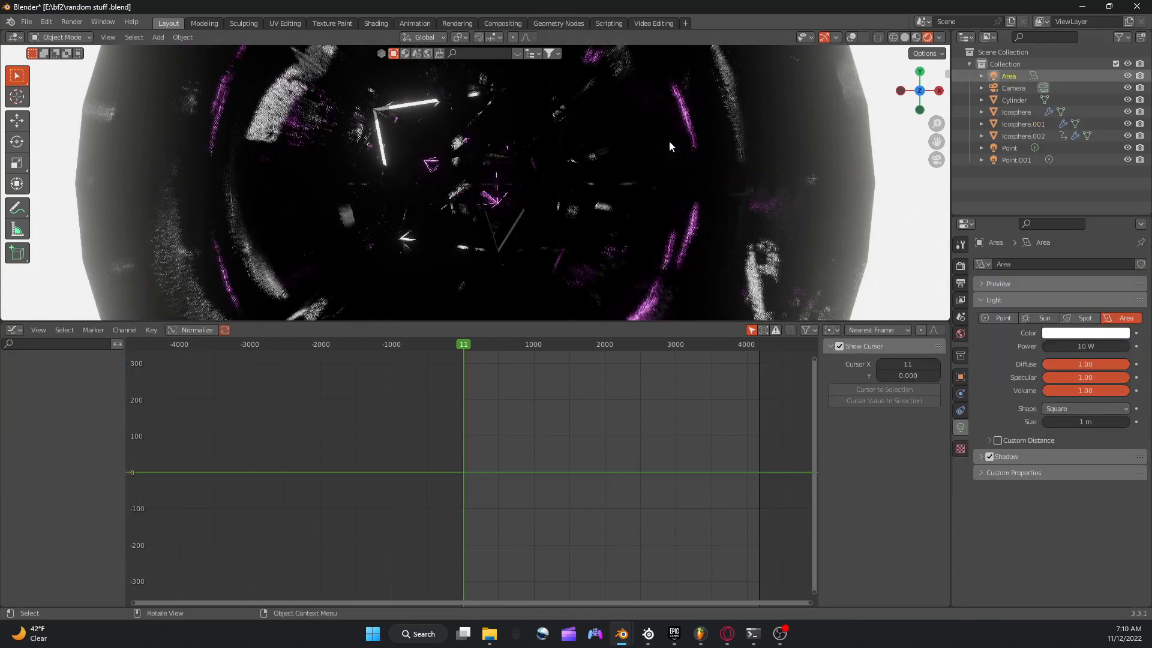
{"action": "key", "text": "g"}
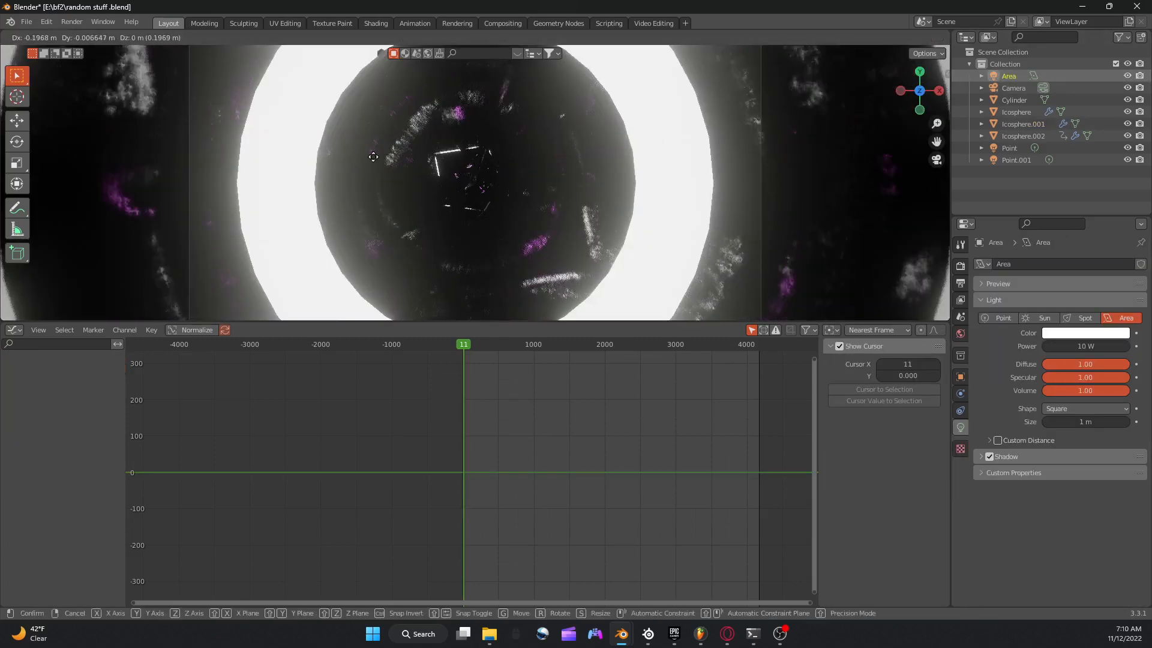
{"action": "left_click", "coordinate": [577, 162]}
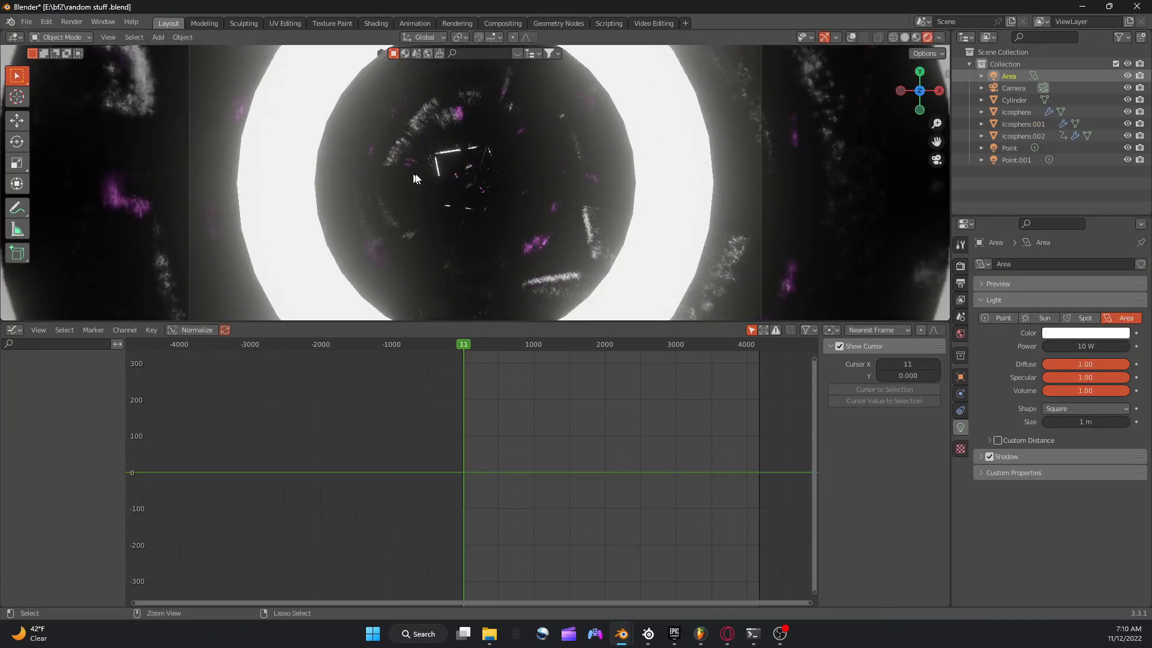
{"action": "key", "text": "KP_0"}
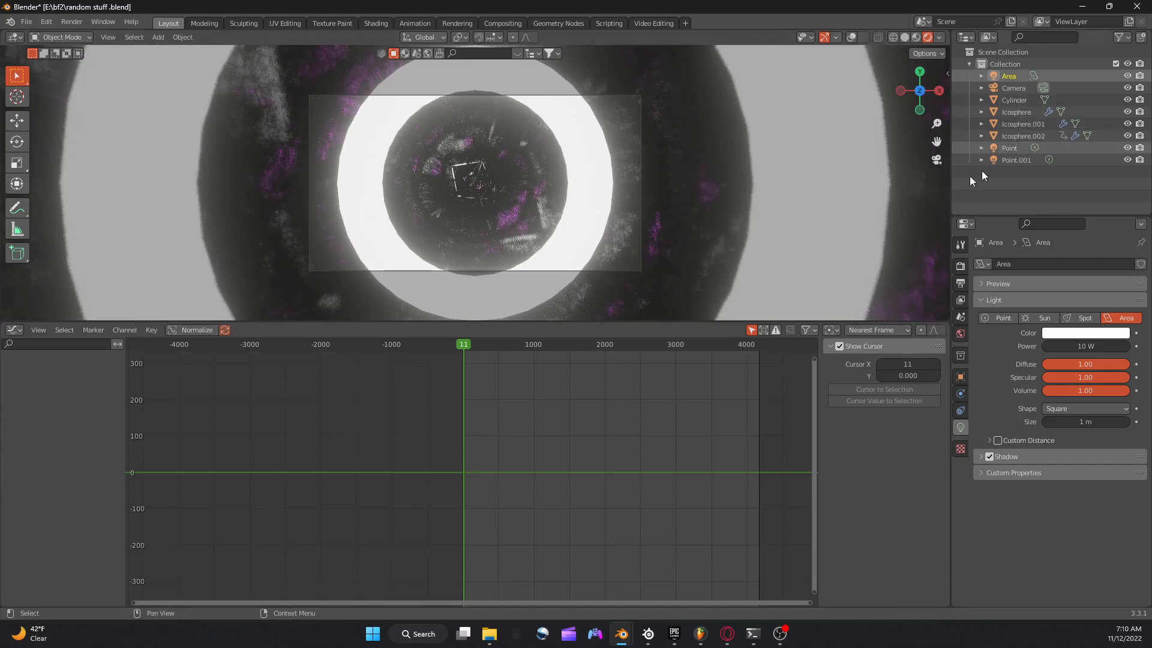
Reposition the Point light inside the tube, shift it about -3 m along global Z, and preview the animation.
{"action": "left_click", "coordinate": [706, 180]}
{"action": "key", "text": "g"}
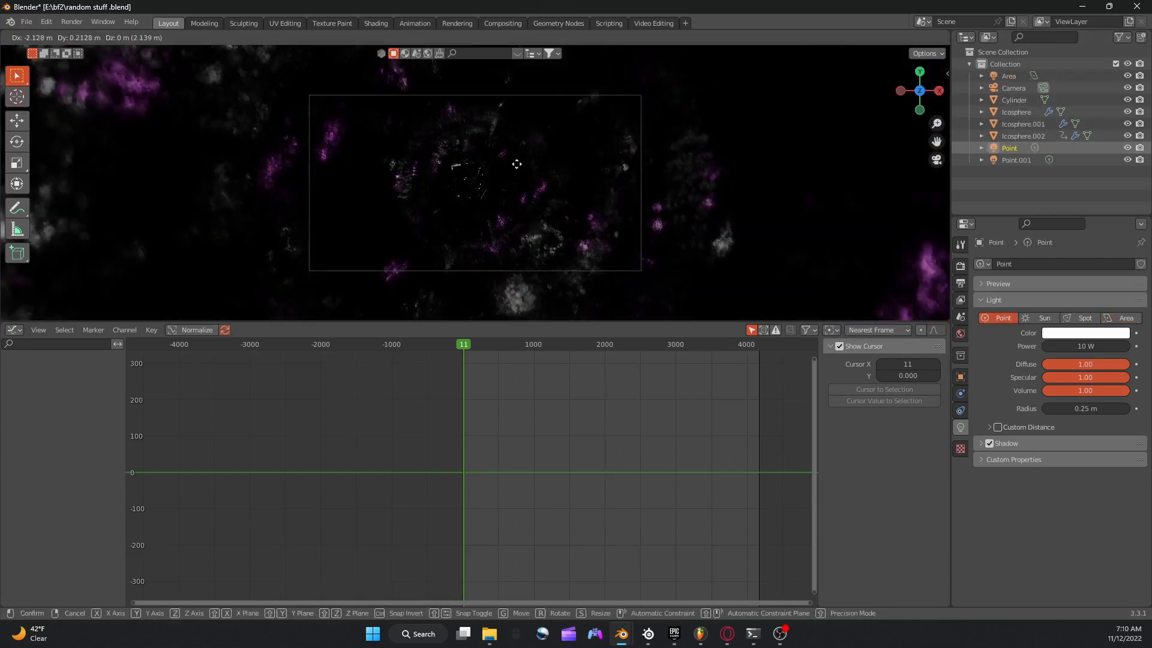
{"action": "left_click", "coordinate": [602, 171]}
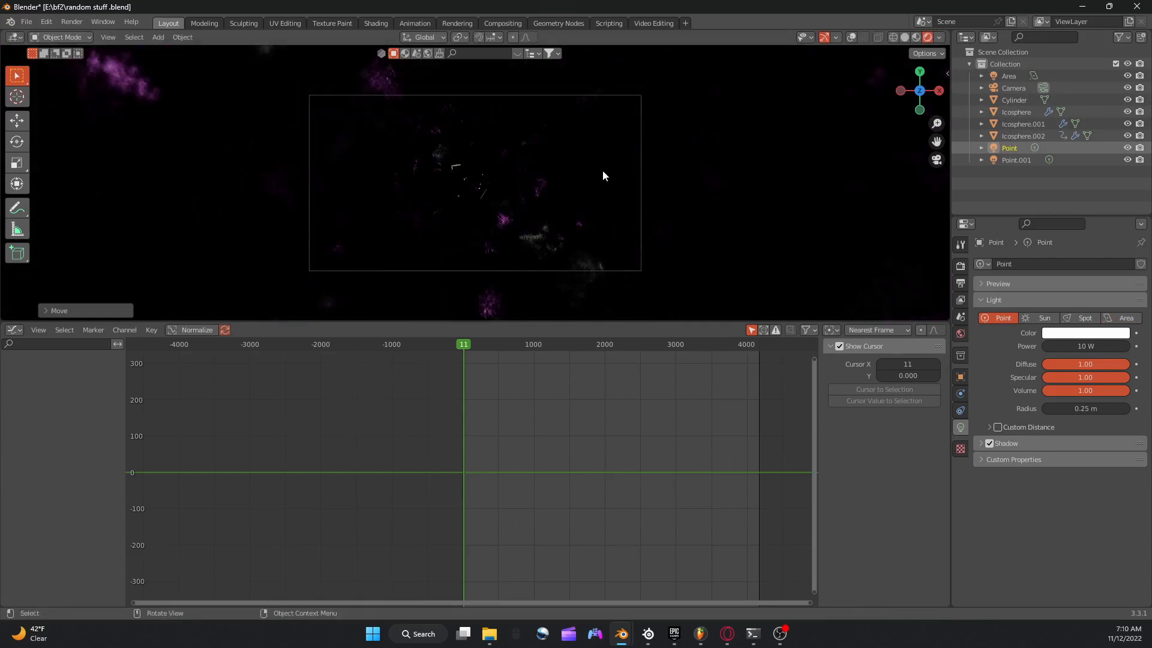
{"action": "key", "text": "g"}
{"action": "key", "text": "z"}
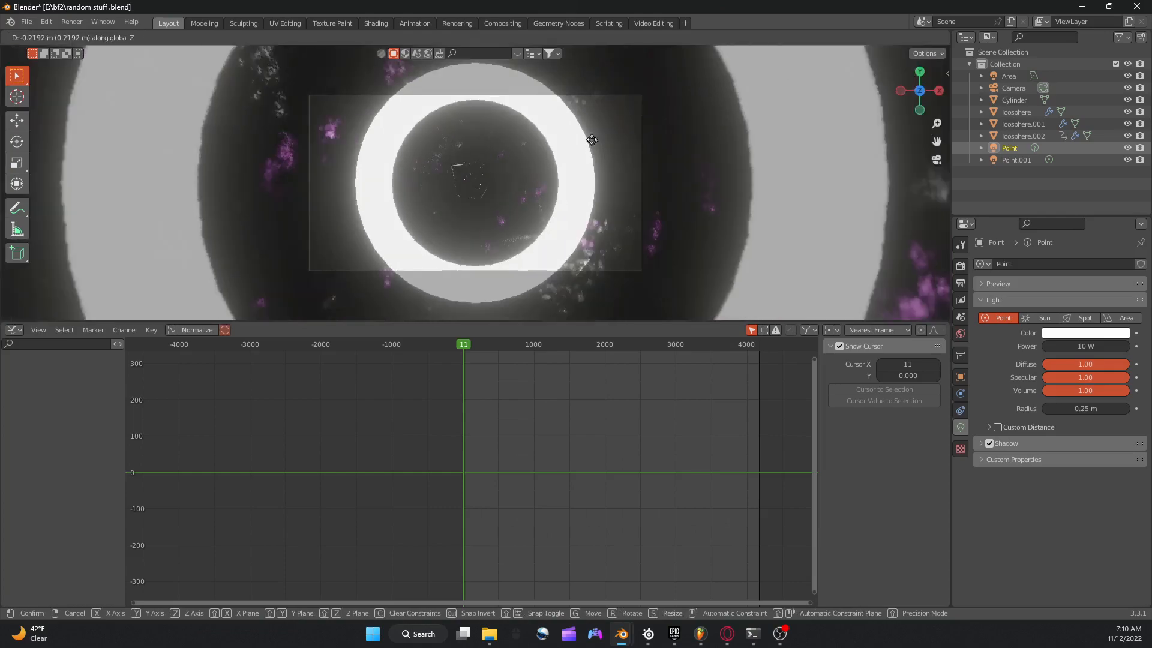
{"action": "left_click", "coordinate": [585, 118]}
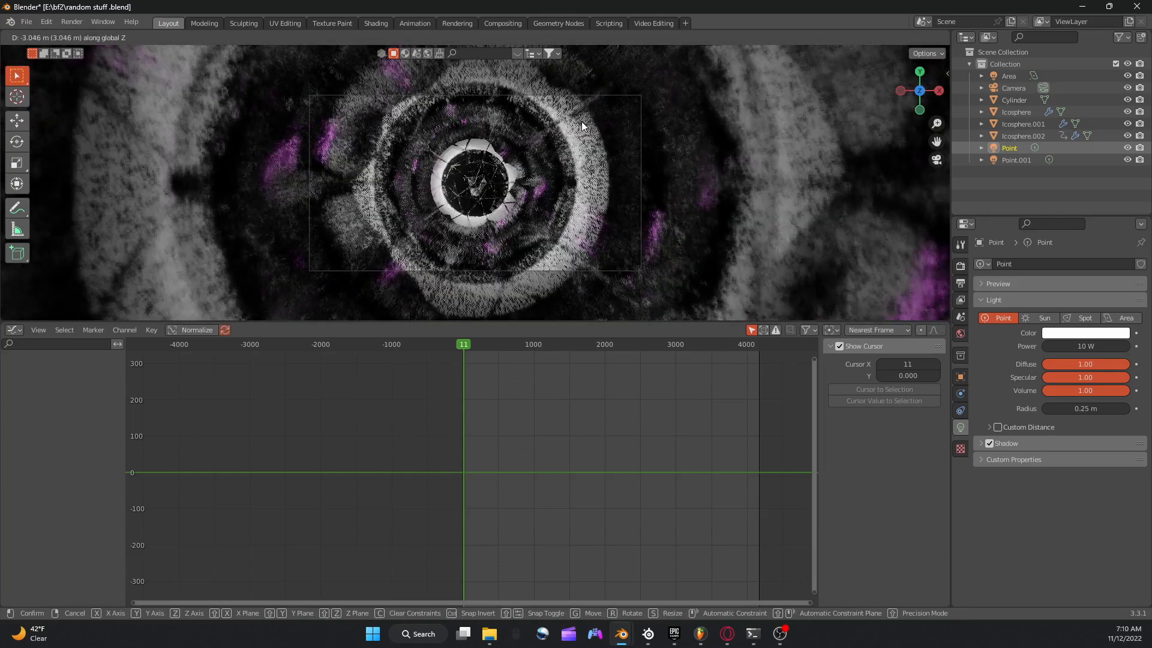
{"action": "scroll", "coordinate": [558, 162], "scroll_direction": "up", "scroll_amount": 5}
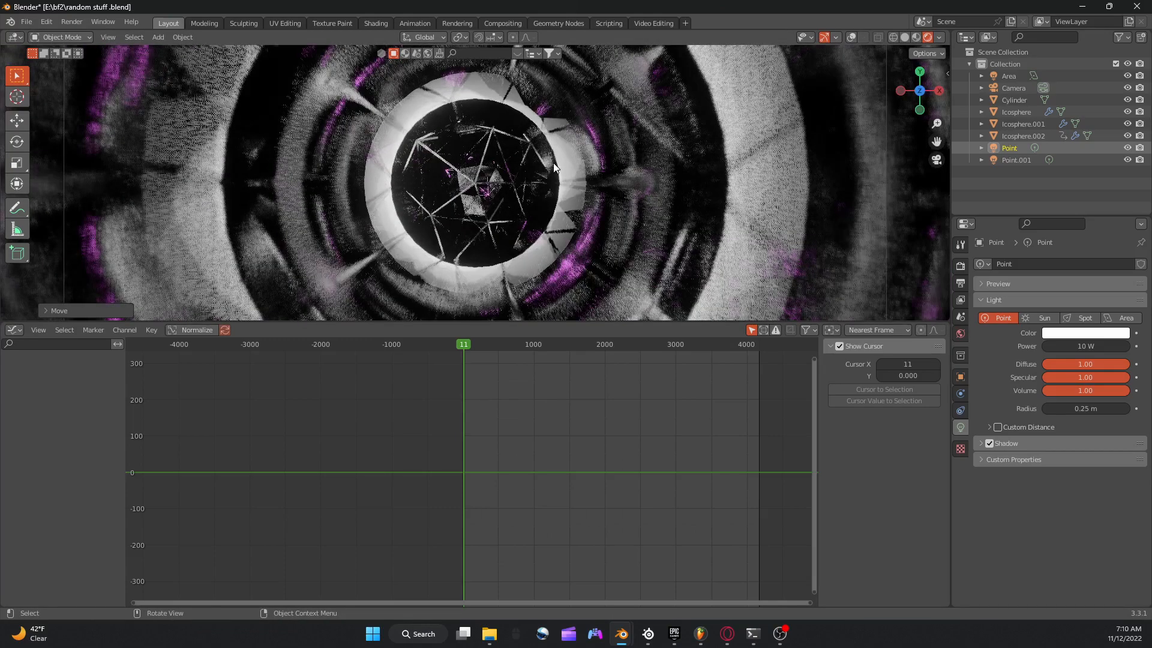
{"action": "key", "text": "space"}
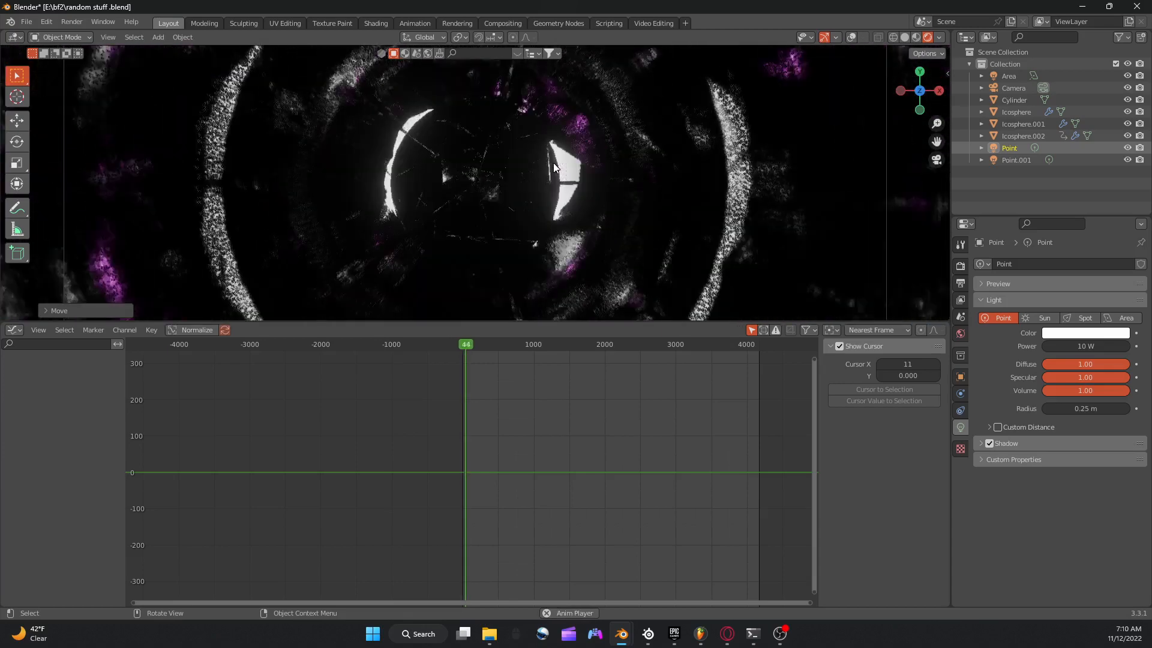
Restart Blender, reopen the recent file "random stuff .blend" maximized, and preview the animation briefly in solid view.
{"action": "left_click", "coordinate": [1137, 6]}
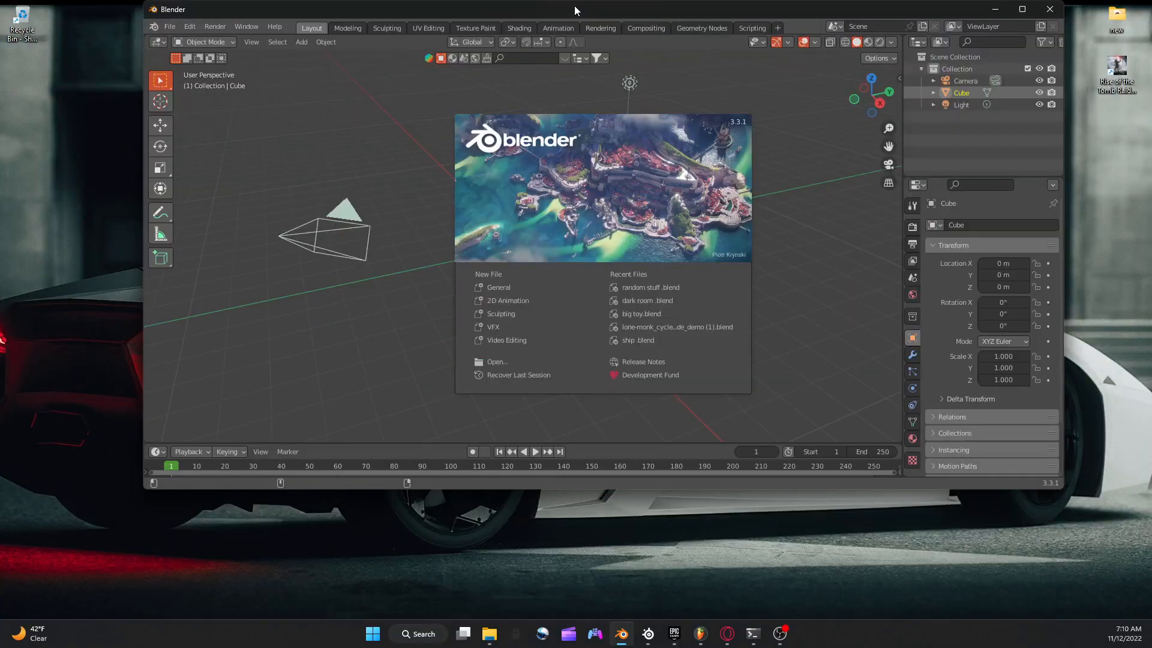
{"action": "double_click", "coordinate": [723, 9]}
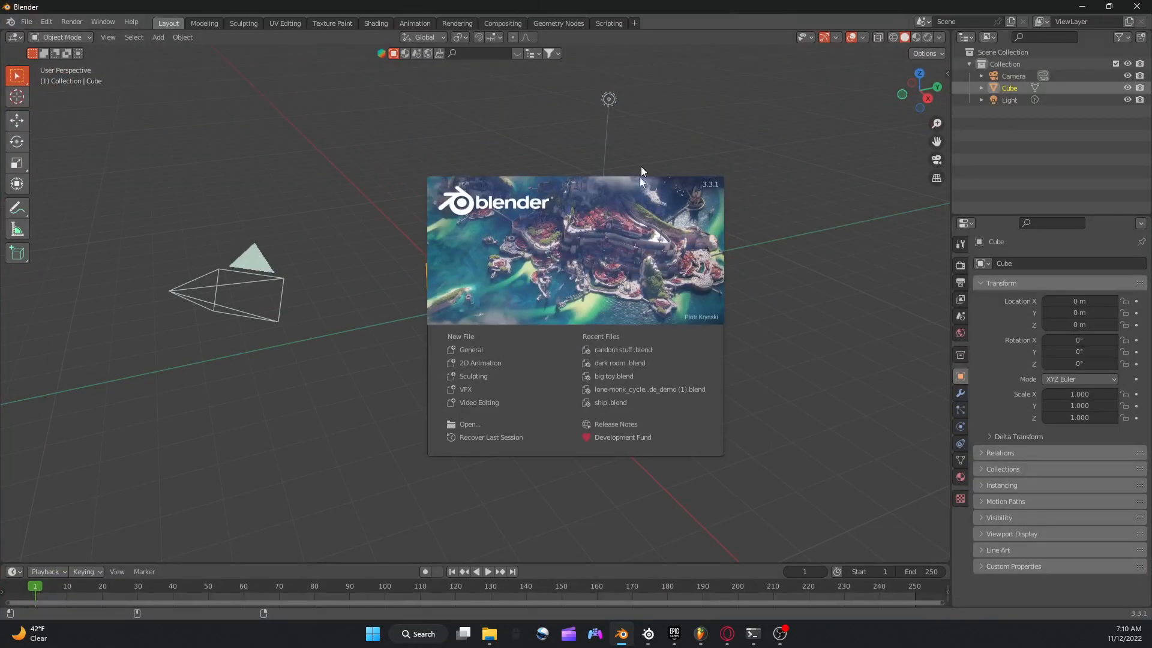
{"action": "left_click", "coordinate": [621, 349]}
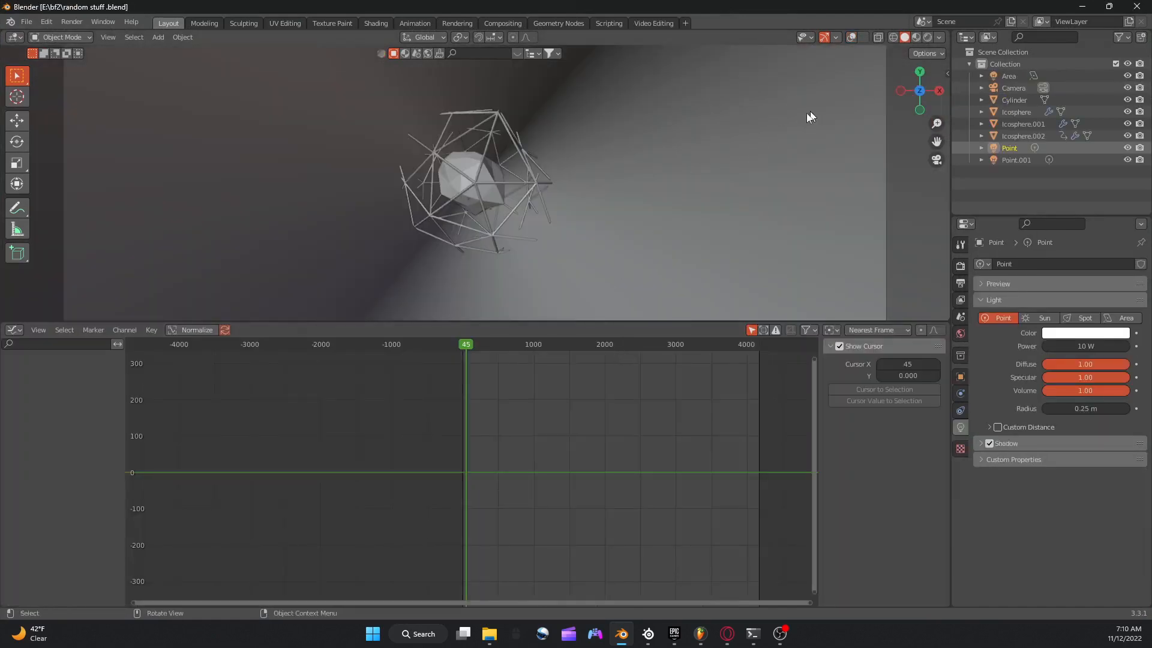
{"action": "key", "text": "space"}
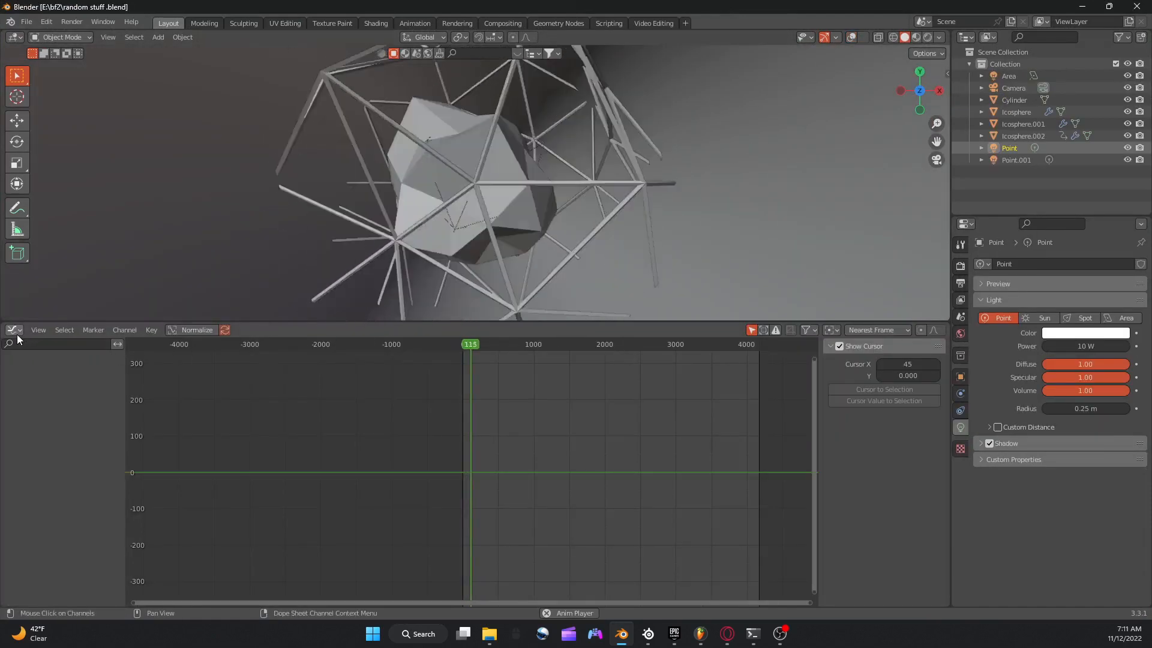
{"action": "key", "text": "space"}
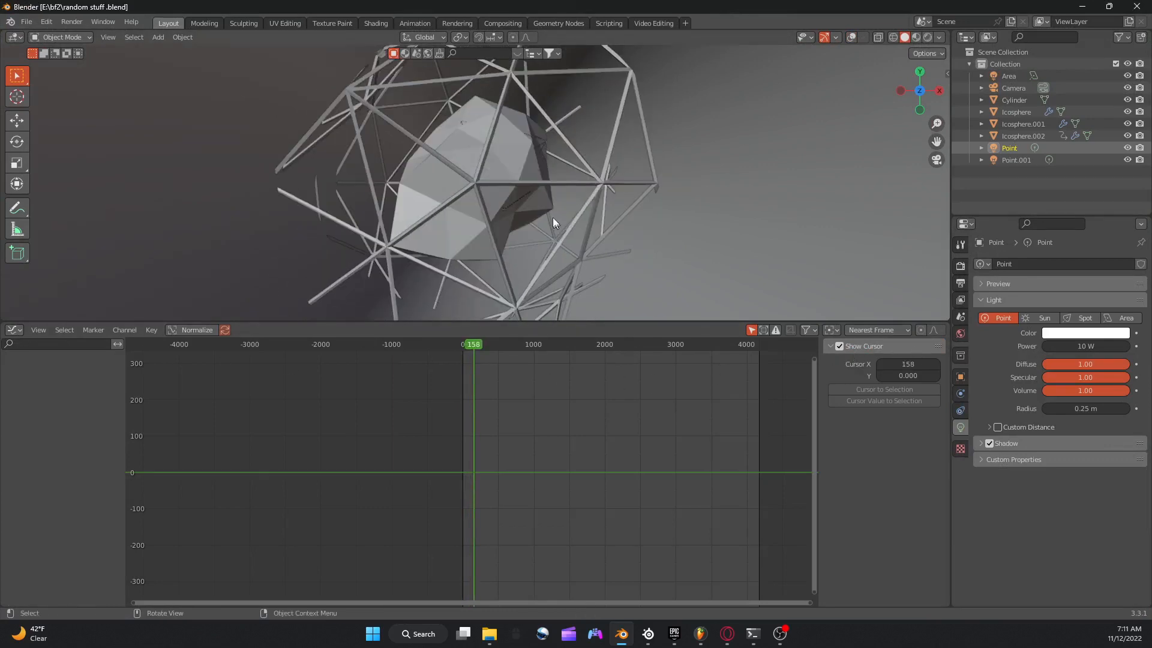
Add an Envelope modifier to Icosphere.002's Displace strength curve, with a control point at frame 0.
{"action": "left_click", "coordinate": [518, 164]}
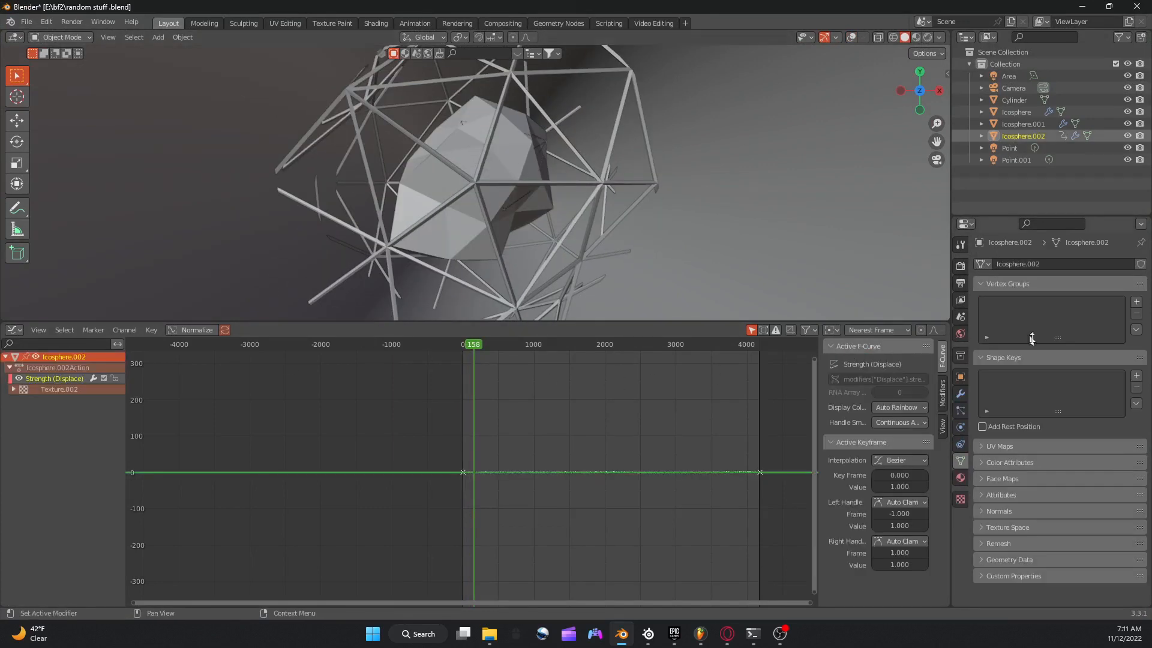
{"action": "left_click", "coordinate": [943, 396]}
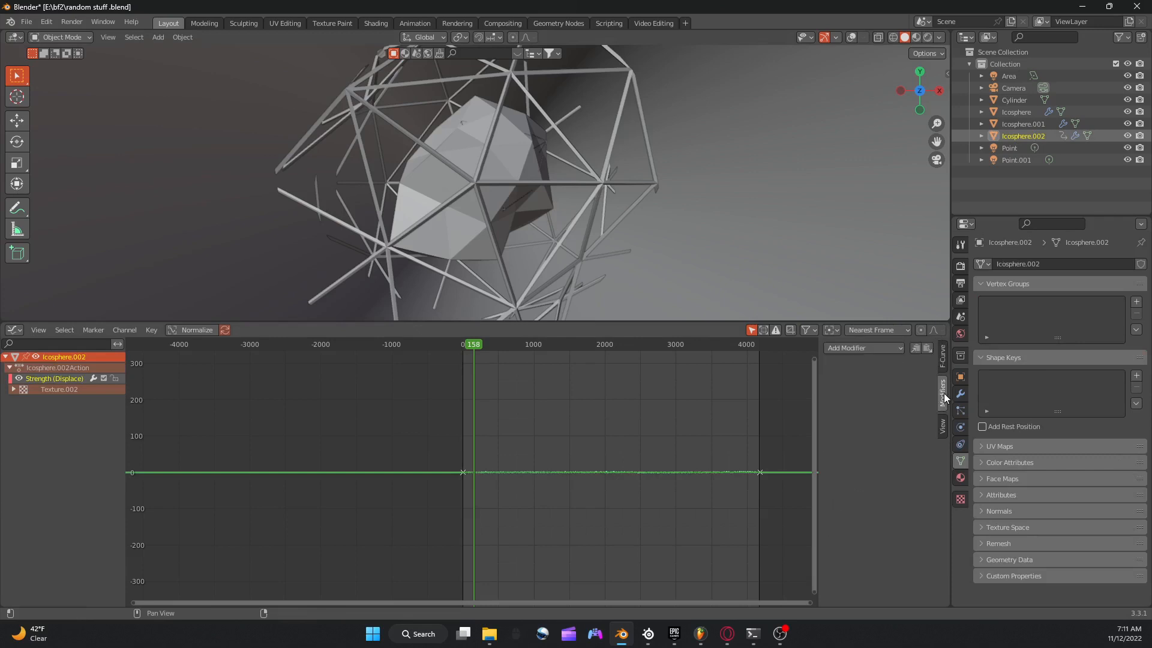
{"action": "left_click", "coordinate": [887, 351]}
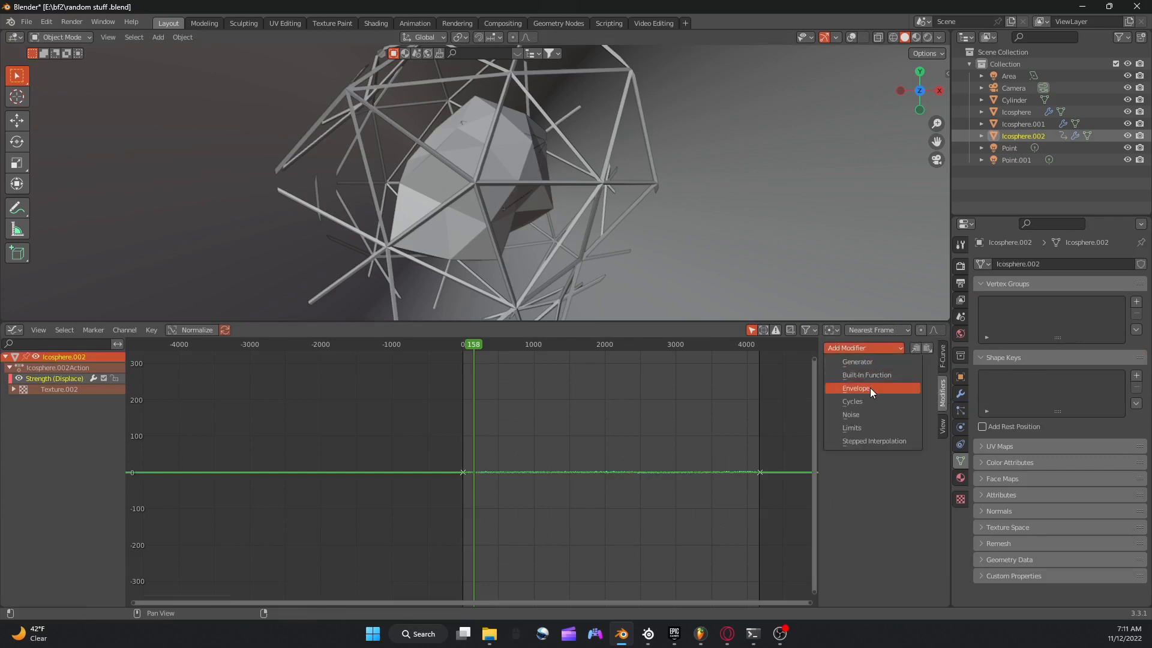
{"action": "left_click", "coordinate": [870, 388]}
{"action": "left_click", "coordinate": [461, 344]}
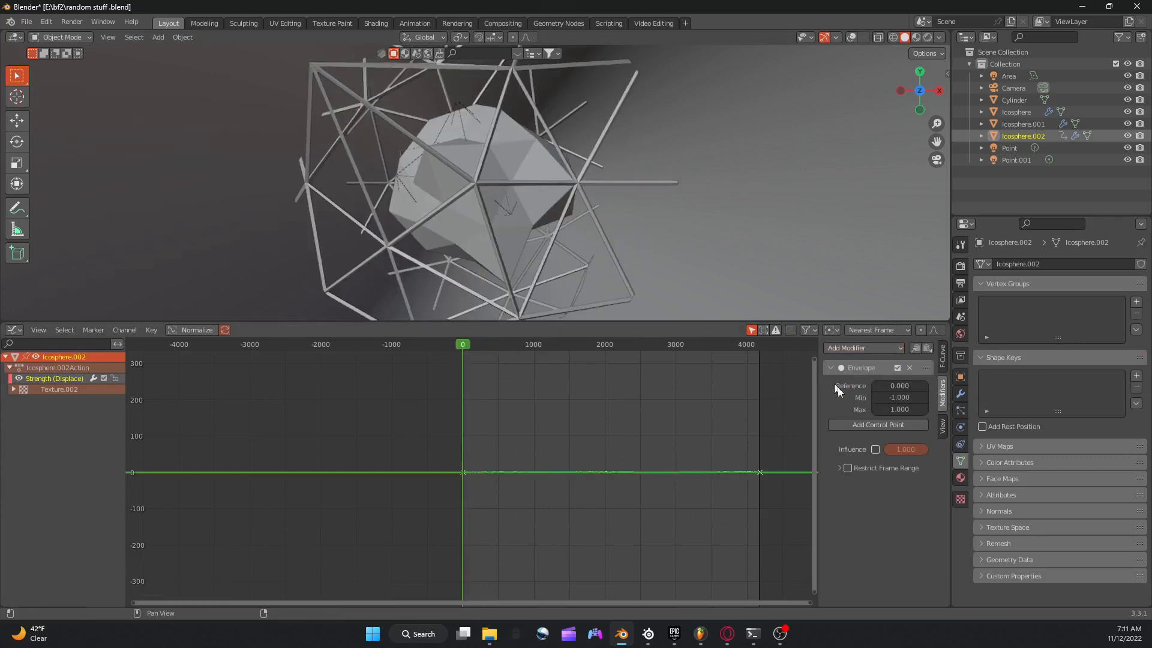
{"action": "left_click", "coordinate": [879, 424]}
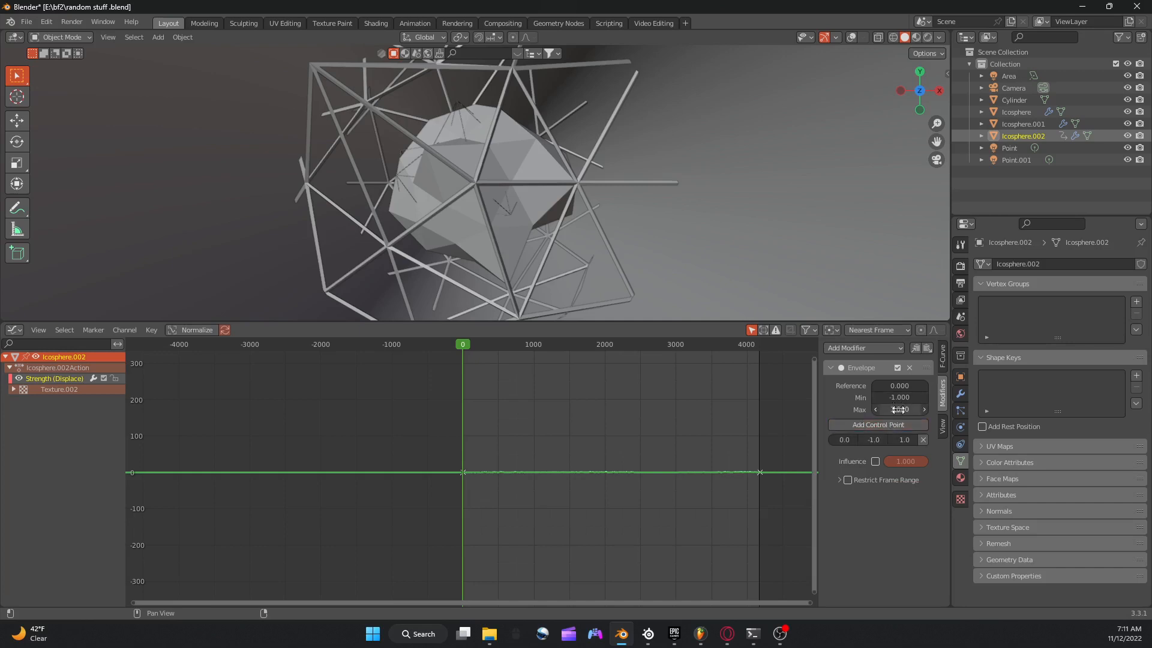
{"action": "scroll", "coordinate": [730, 346], "scroll_direction": "up", "scroll_amount": 8}
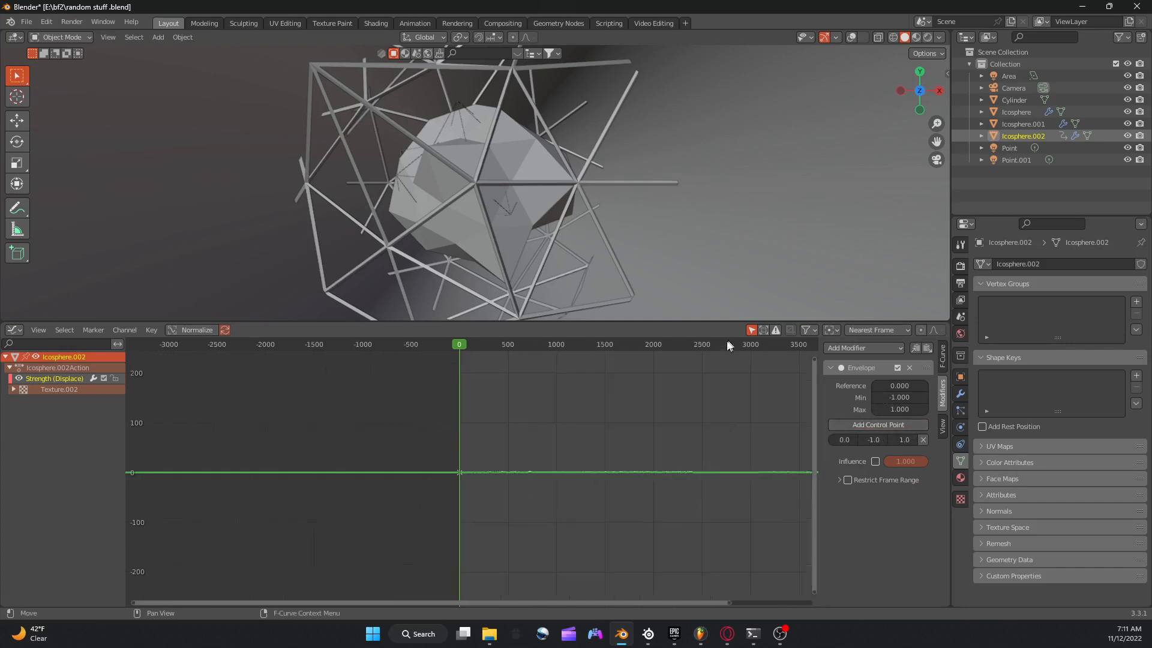
{"action": "scroll", "coordinate": [724, 341], "scroll_direction": "up", "scroll_amount": 9}
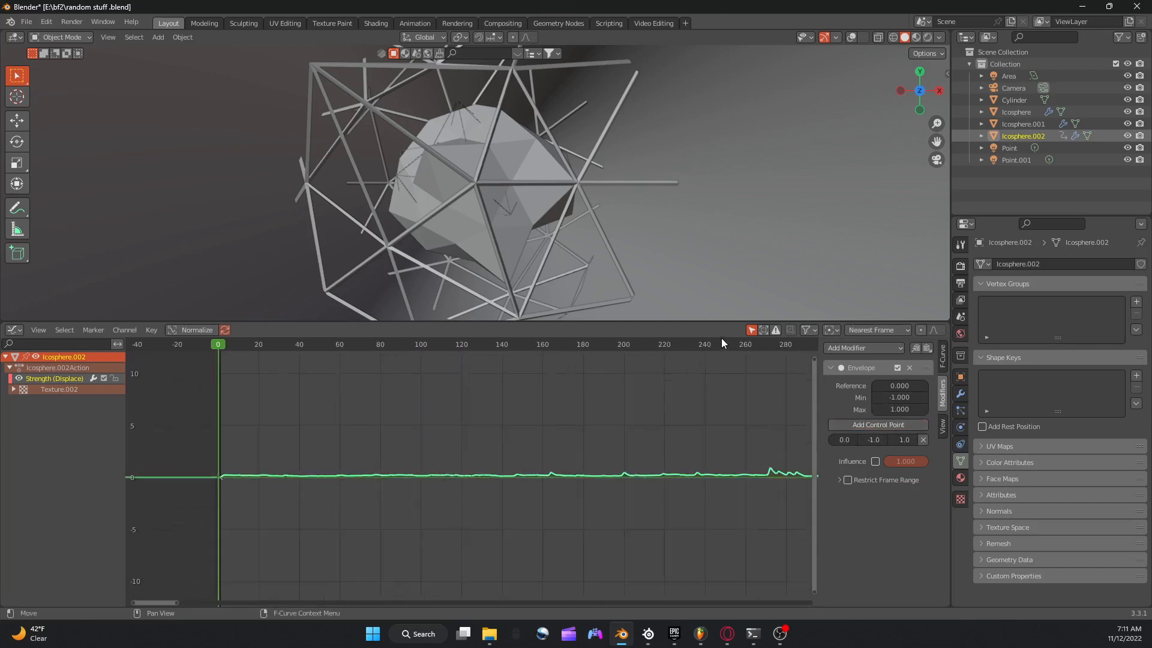
Remove the existing animation on Icosphere.002's Displace strength, set the strength to 2.5, and keyframe it at frame 0.
{"action": "left_click", "coordinate": [961, 394]}
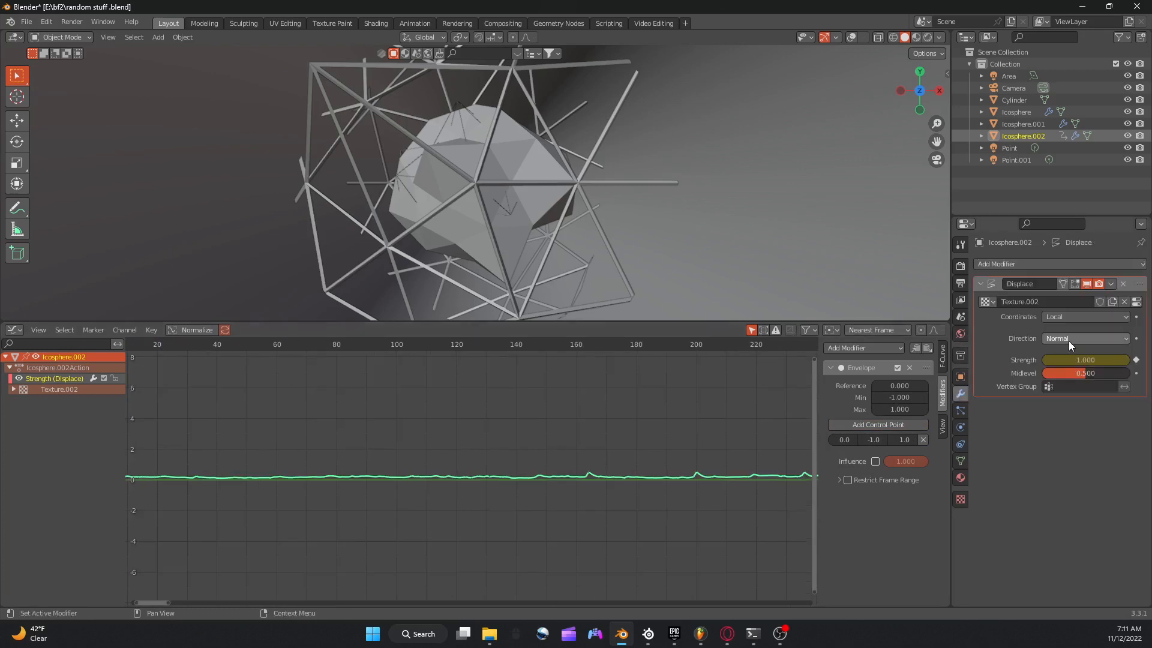
{"action": "left_click", "coordinate": [1136, 360]}
{"action": "mouse_move", "coordinate": [1102, 361]}
{"action": "left_mouse_down"}
{"action": "mouse_move", "coordinate": [1140, 361]}
{"action": "mouse_move", "coordinate": [1082, 360]}
{"action": "left_mouse_up"}
{"action": "key", "text": "ctrl+z"}
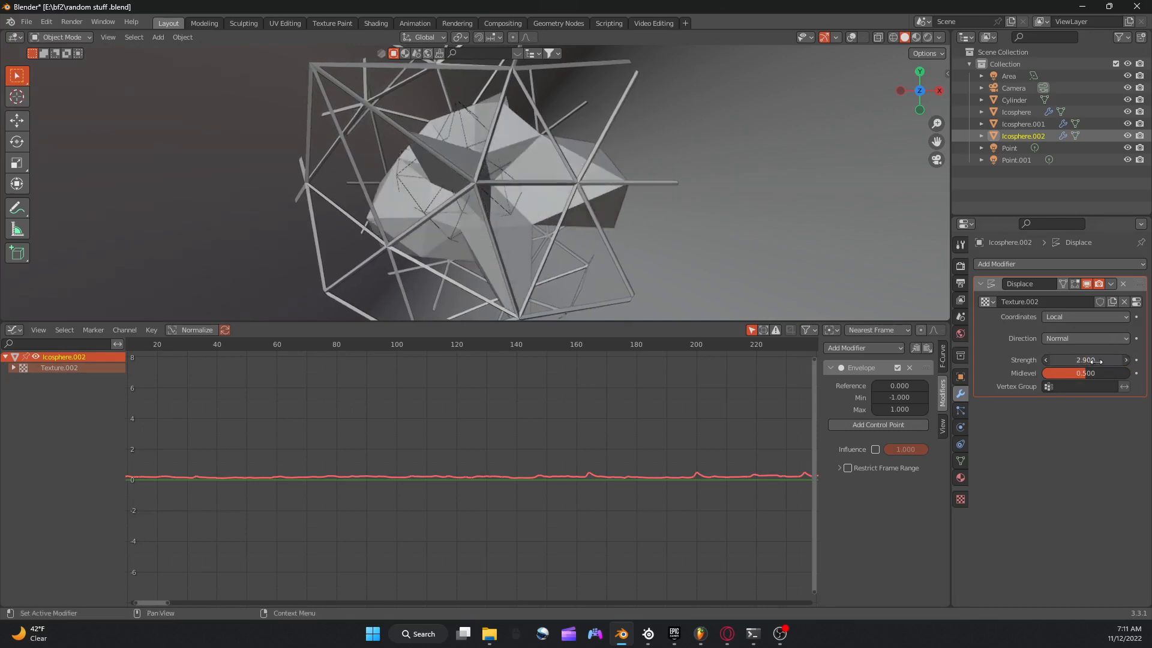
{"action": "left_click", "coordinate": [1099, 361]}
{"action": "left_click", "coordinate": [1034, 363]}
{"action": "left_click_drag", "start_coordinate": [1069, 362], "coordinate": [1069, 364]}
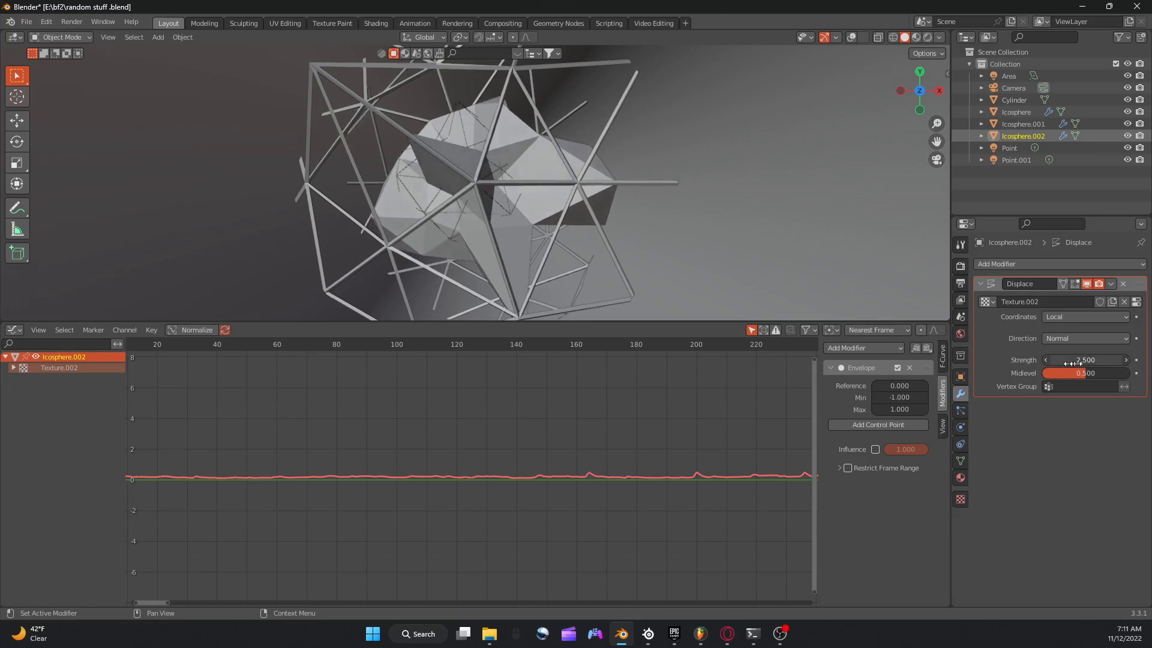
{"action": "left_click", "coordinate": [1136, 360]}
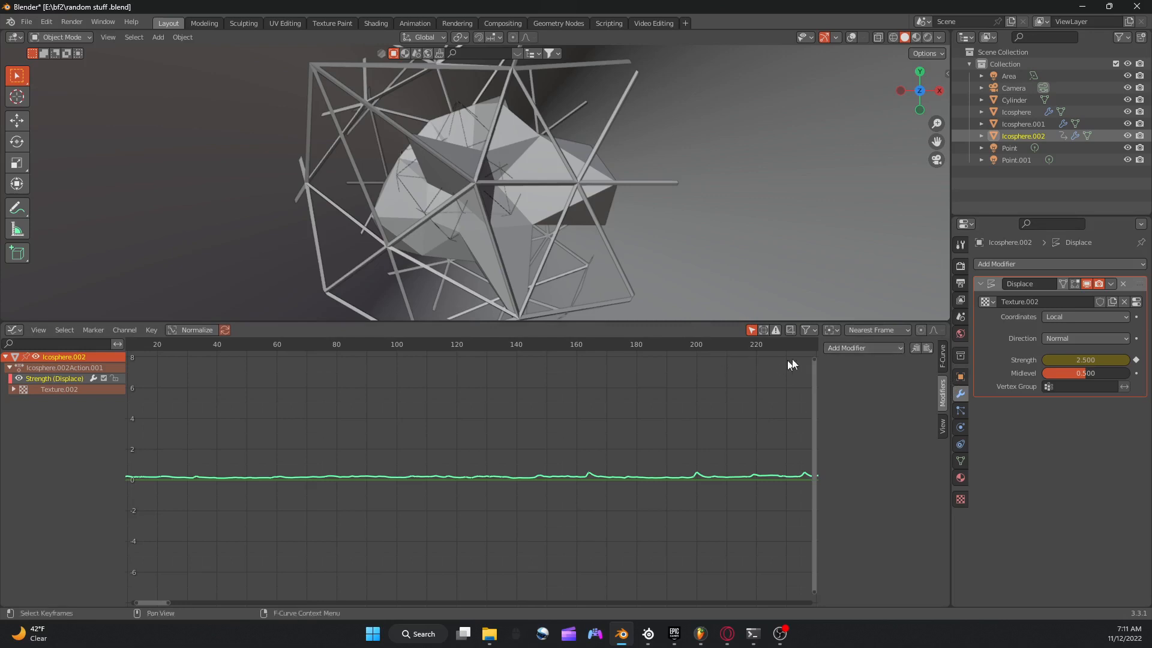
Add an Envelope modifier with one control point to the rekeyed Displace strength curve and set its minimum to 0.
{"action": "left_click", "coordinate": [863, 350]}
{"action": "left_click", "coordinate": [864, 387]}
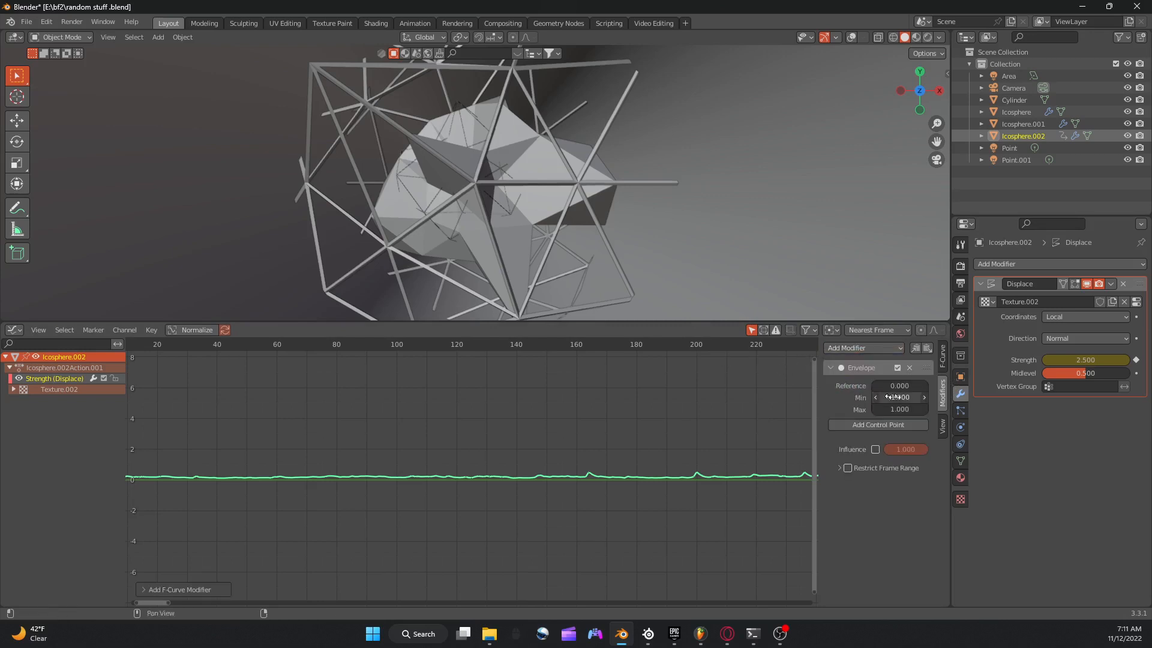
{"action": "mouse_move", "coordinate": [898, 397]}
{"action": "left_mouse_down"}
{"action": "mouse_move", "coordinate": [1002, 397]}
{"action": "mouse_move", "coordinate": [888, 397]}
{"action": "left_mouse_up"}
{"action": "left_click", "coordinate": [905, 396]}
{"action": "type", "text": "-17.3"}
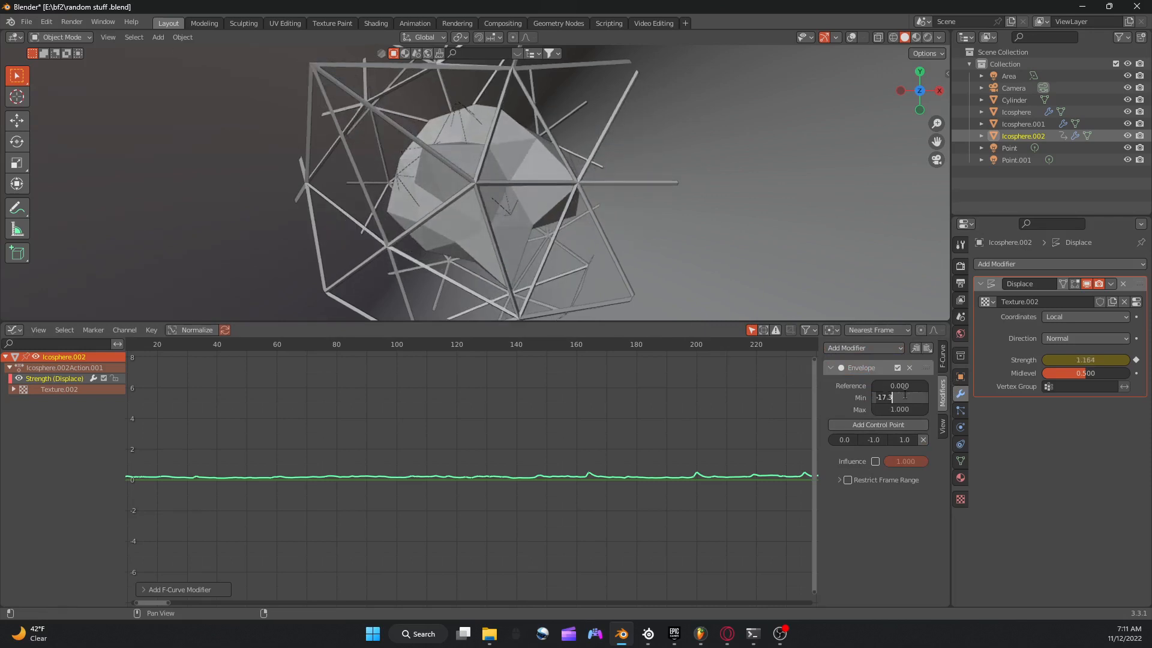
{"action": "type", "text": "0"}
{"action": "left_click", "coordinate": [851, 401]}
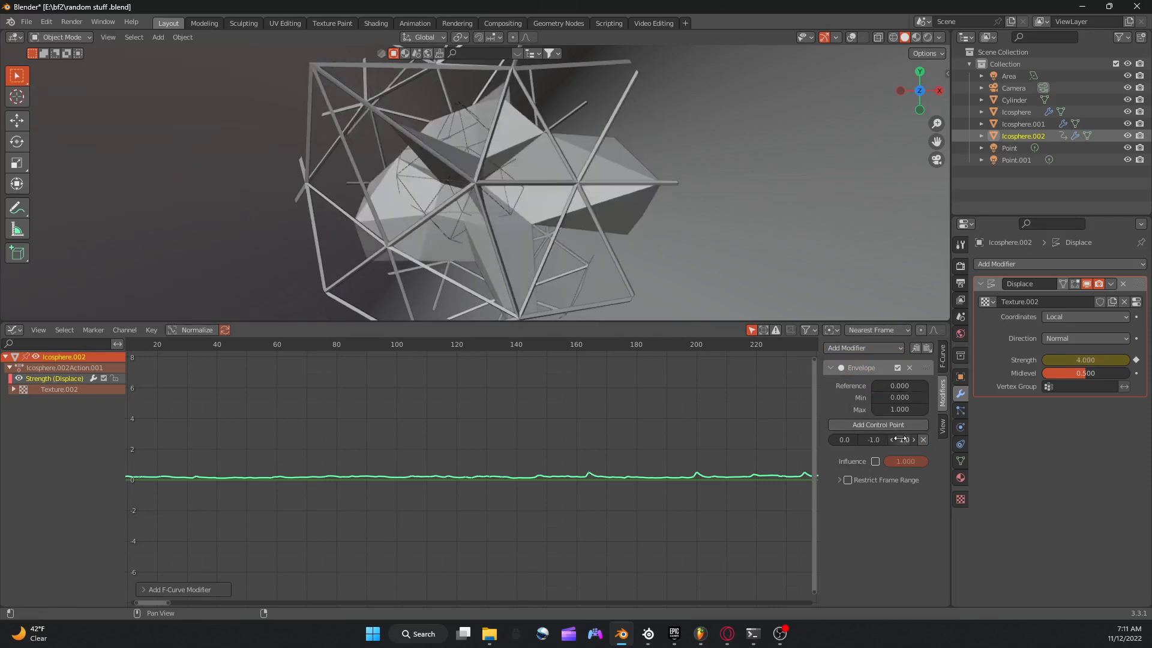
Lower the envelope control point's maximum to about 0.3 and preview the animation briefly.
{"action": "left_click_drag", "start_coordinate": [904, 440], "coordinate": [882, 440]}
{"action": "key", "text": "Home"}
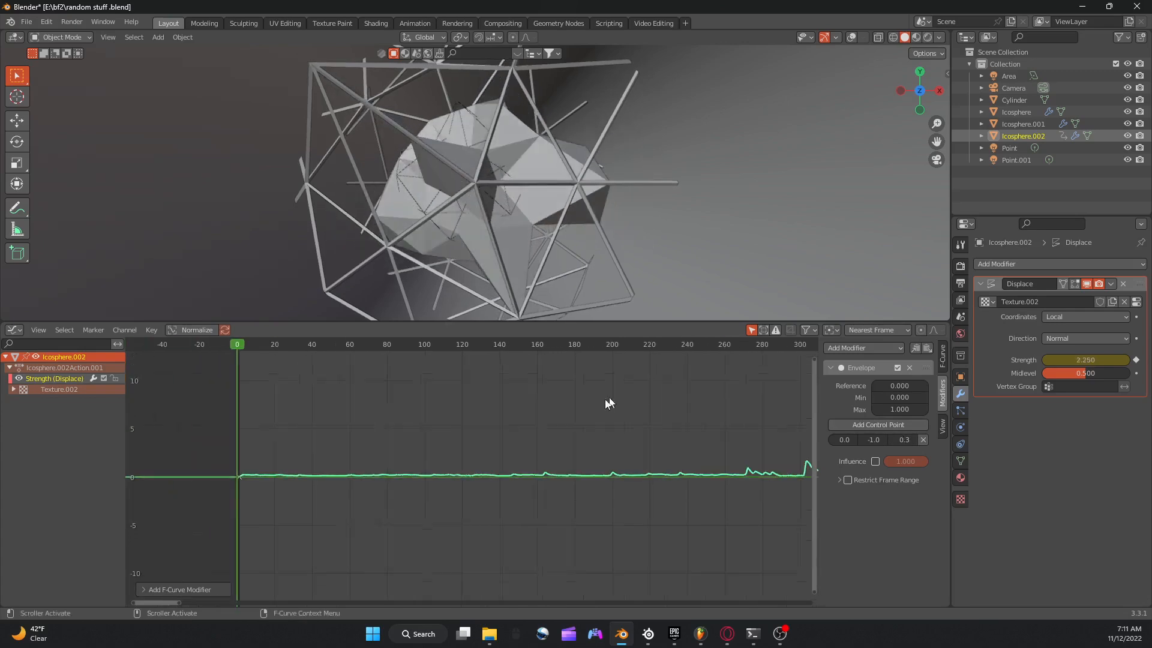
{"action": "key", "text": "space"}
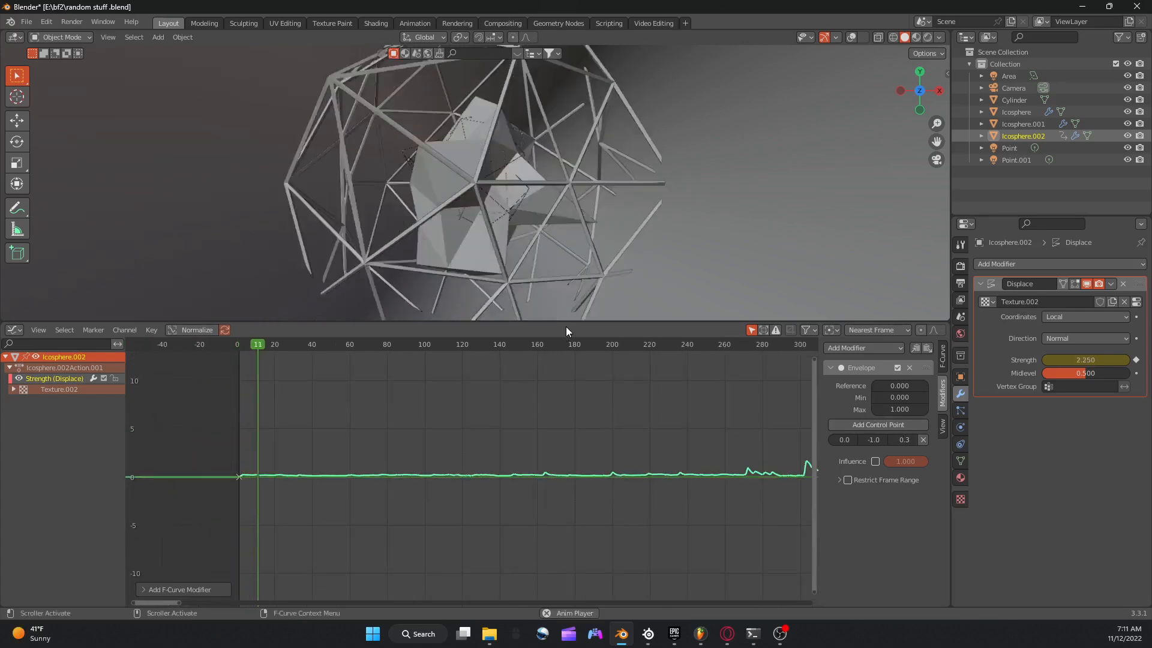
{"action": "key", "text": "space"}
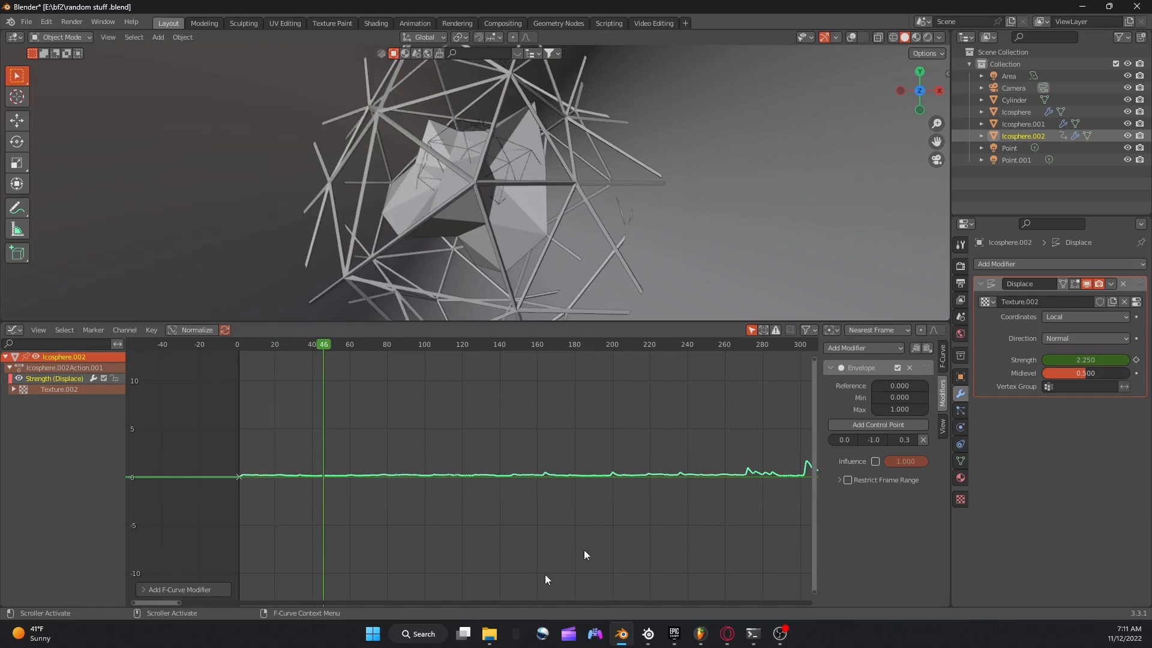
Switch to the Opera browser showing the Spotify playlist and move its window off this screen.
{"action": "mouse_move", "coordinate": [490, 633]}
{"action": "left_click", "coordinate": [728, 634]}
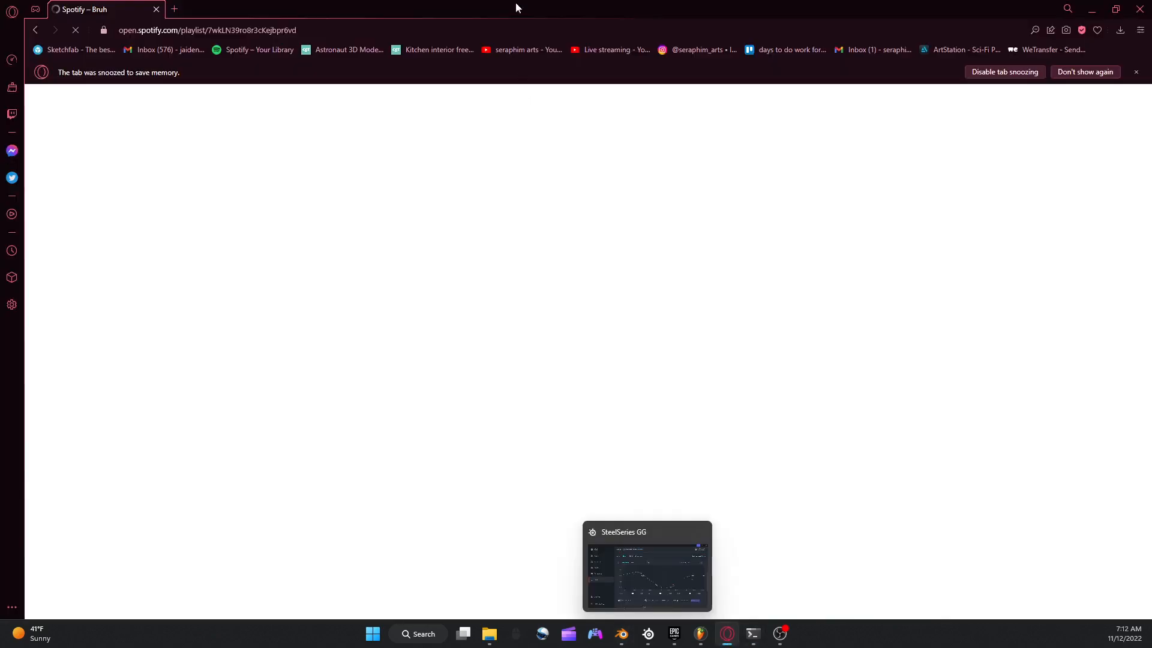
{"action": "left_click_drag", "start_coordinate": [517, 6], "coordinate": [485, 647]}
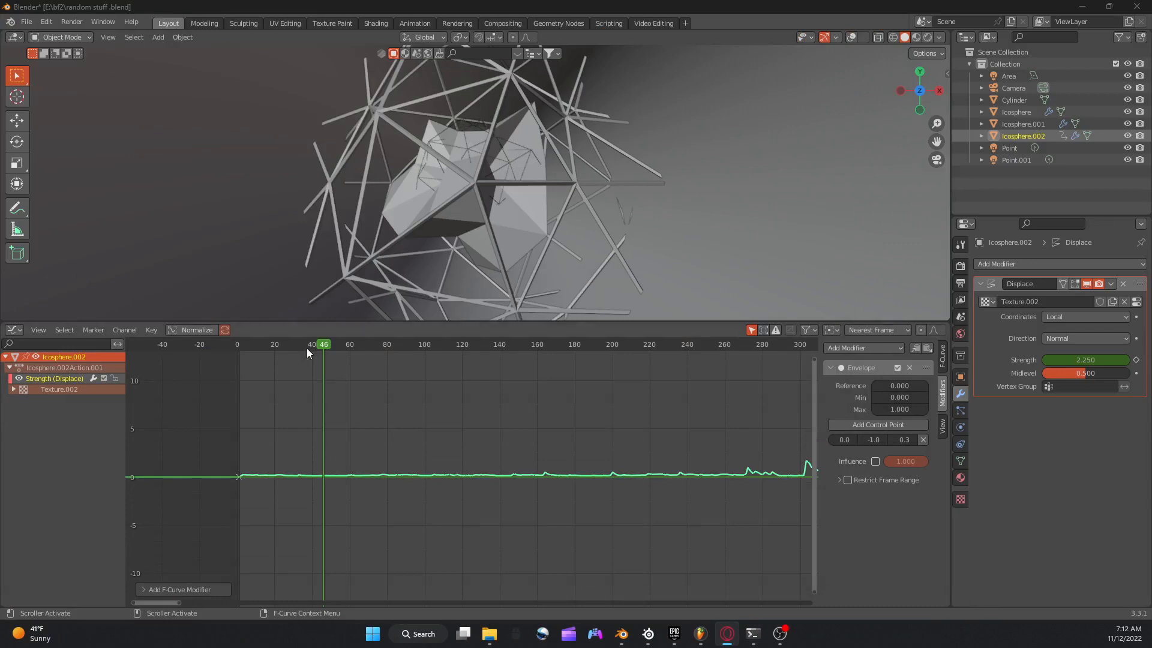
Preview the animation from frame 0 in rendered shading, stop the playback, and return to frame 0.
{"action": "left_click_drag", "start_coordinate": [307, 348], "coordinate": [238, 349]}
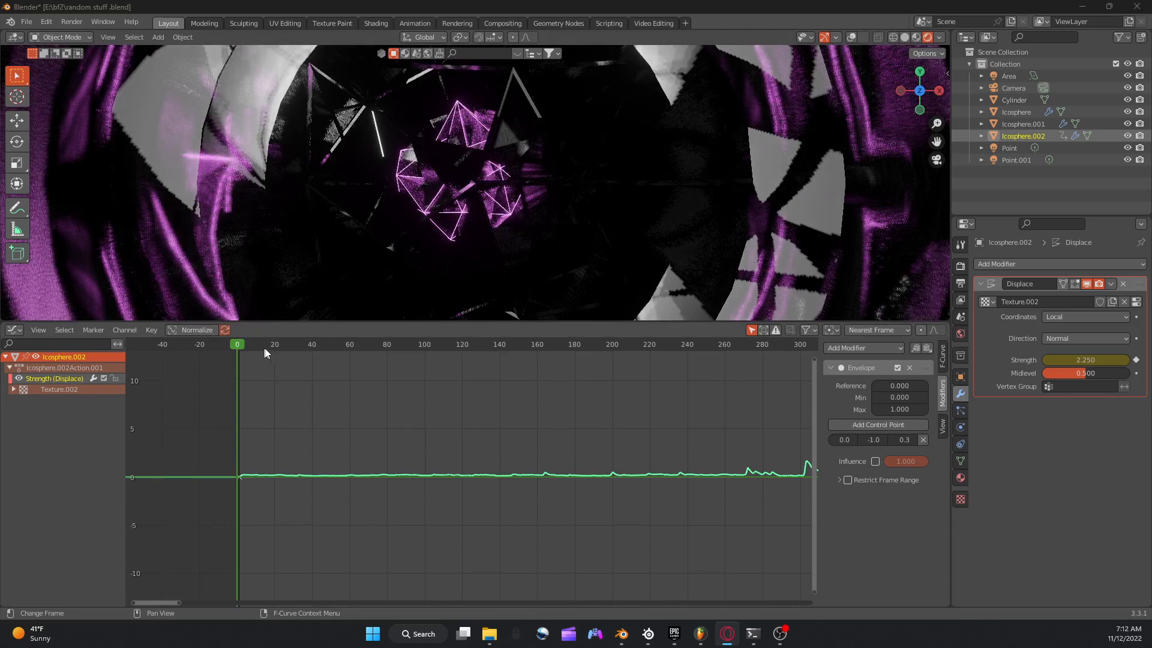
{"action": "key", "text": "space"}
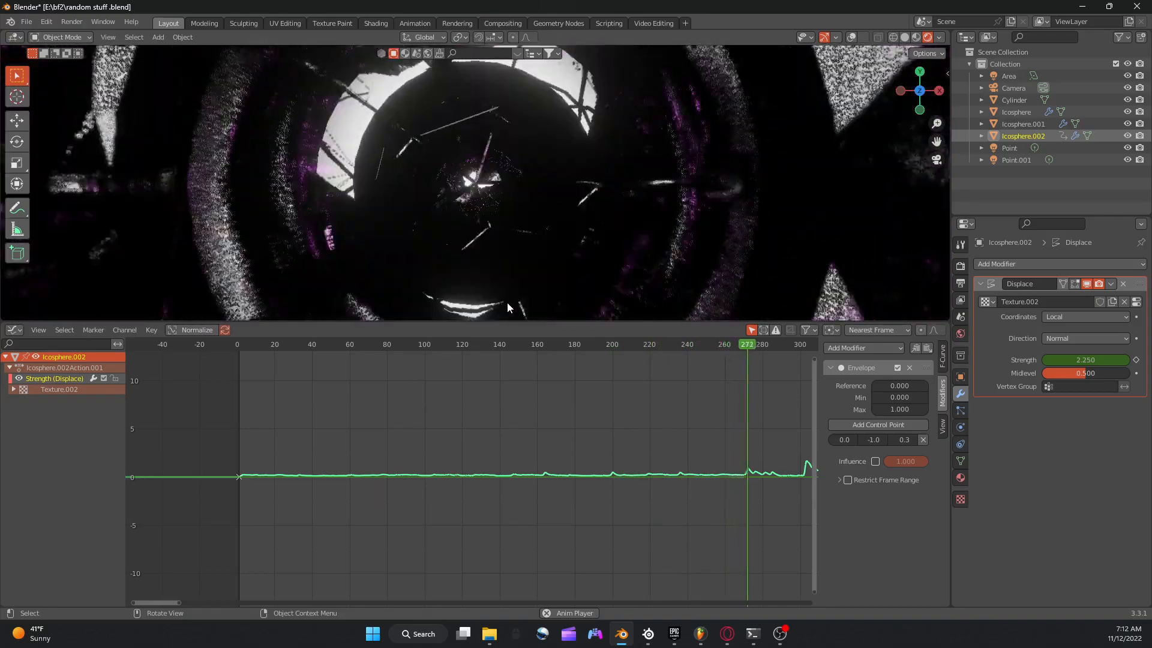
{"action": "scroll", "coordinate": [528, 339], "scroll_direction": "down", "scroll_amount": 5}
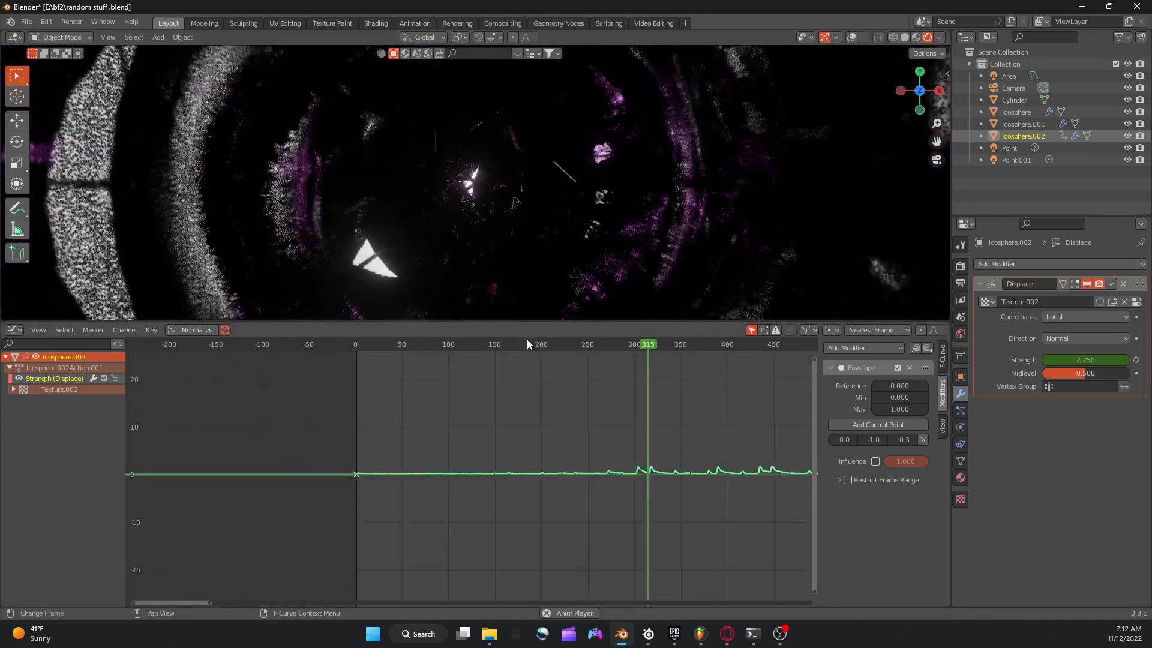
{"action": "scroll", "coordinate": [530, 345], "scroll_direction": "up", "scroll_amount": 2}
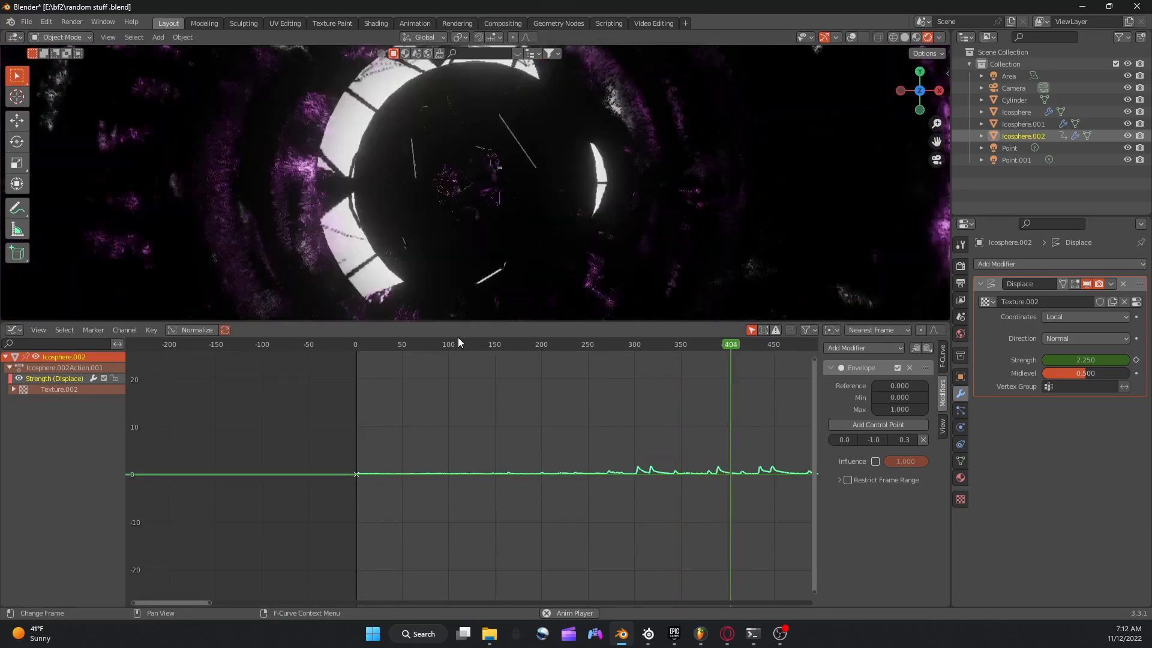
{"action": "key", "text": "space"}
{"action": "left_click", "coordinate": [356, 343]}
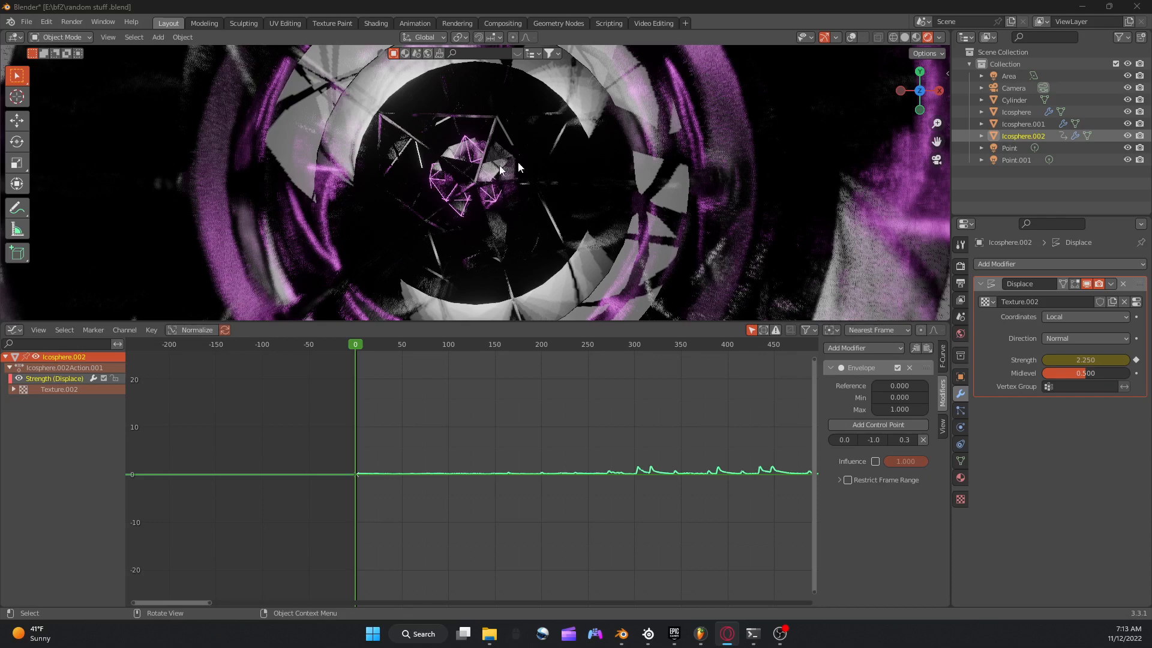
Show the viewport overlays again and switch the viewport to solid shading.
{"action": "left_click", "coordinate": [852, 37]}
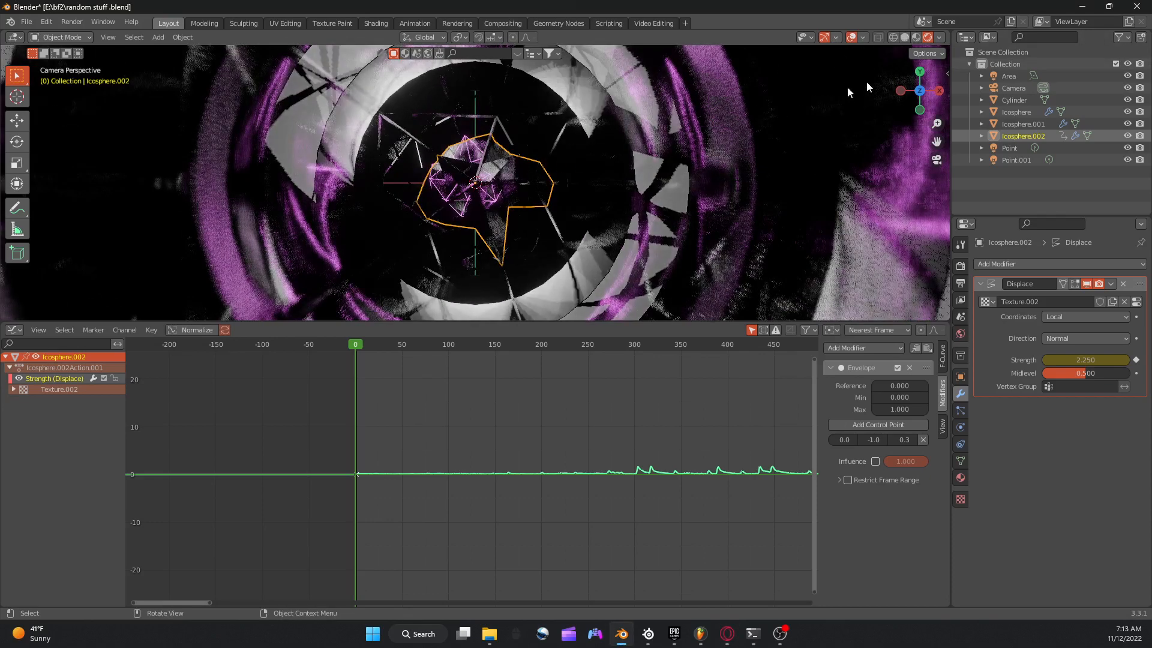
{"action": "left_click", "coordinate": [903, 40]}
{"action": "key", "text": "g"}
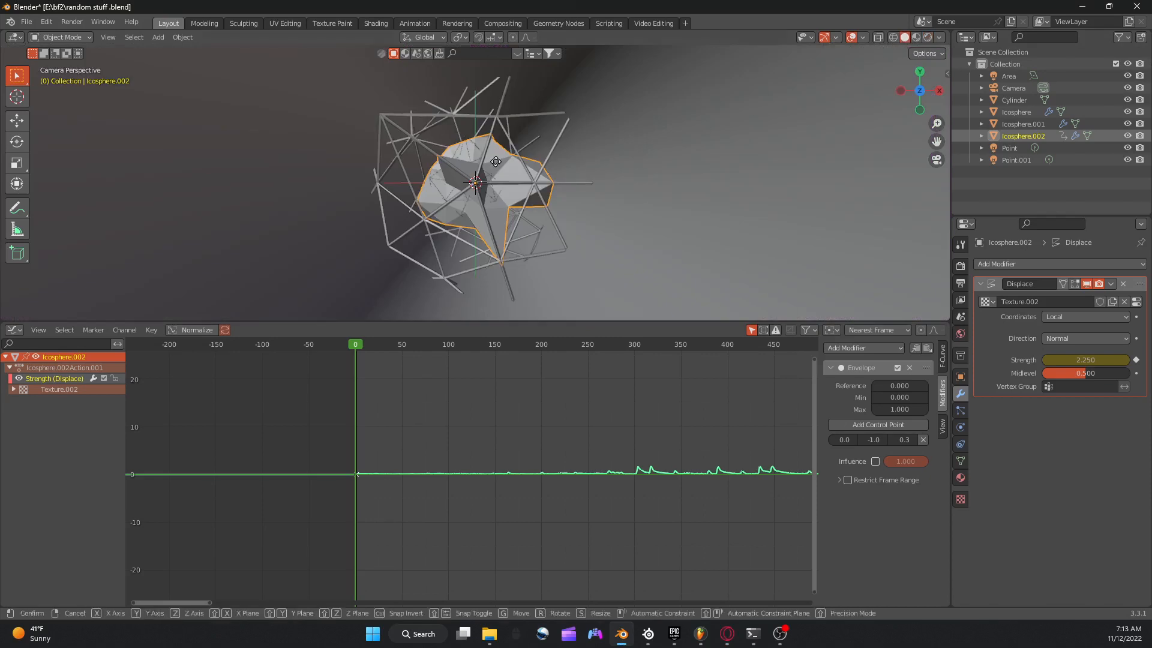
{"action": "left_click", "coordinate": [497, 172]}
Select the three ico spheres together with the area and point lights and move them sideways out of the camera frame.
{"action": "scroll", "coordinate": [497, 171], "scroll_direction": "down", "scroll_amount": 4}
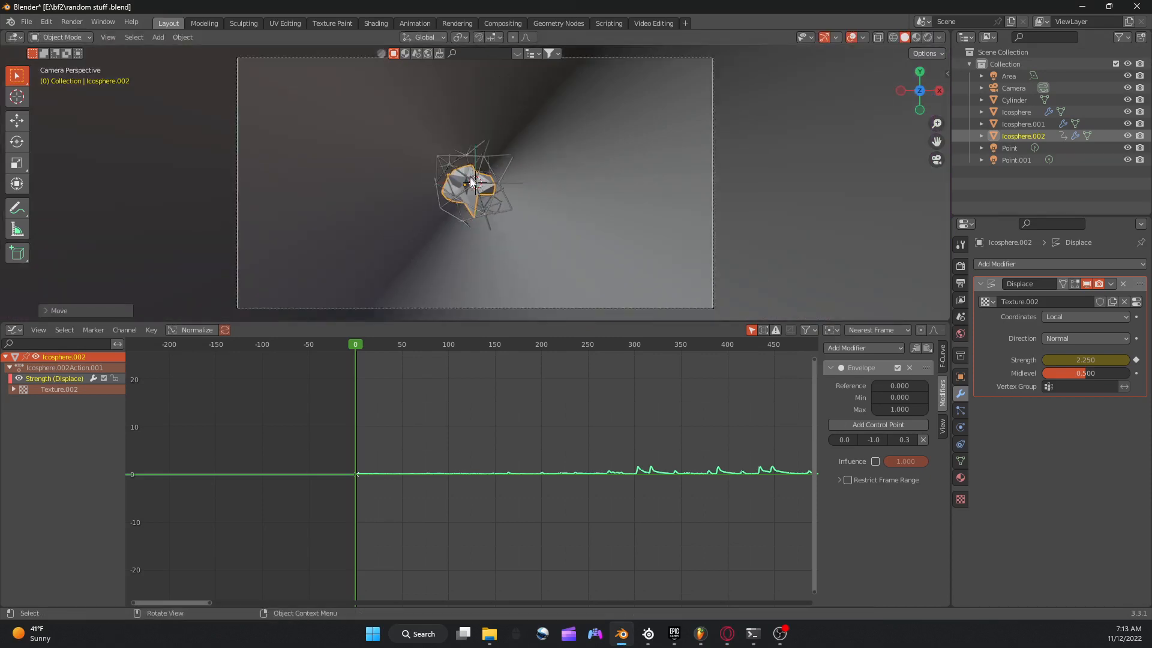
{"action": "left_click_drag", "start_coordinate": [471, 178], "coordinate": [480, 185]}
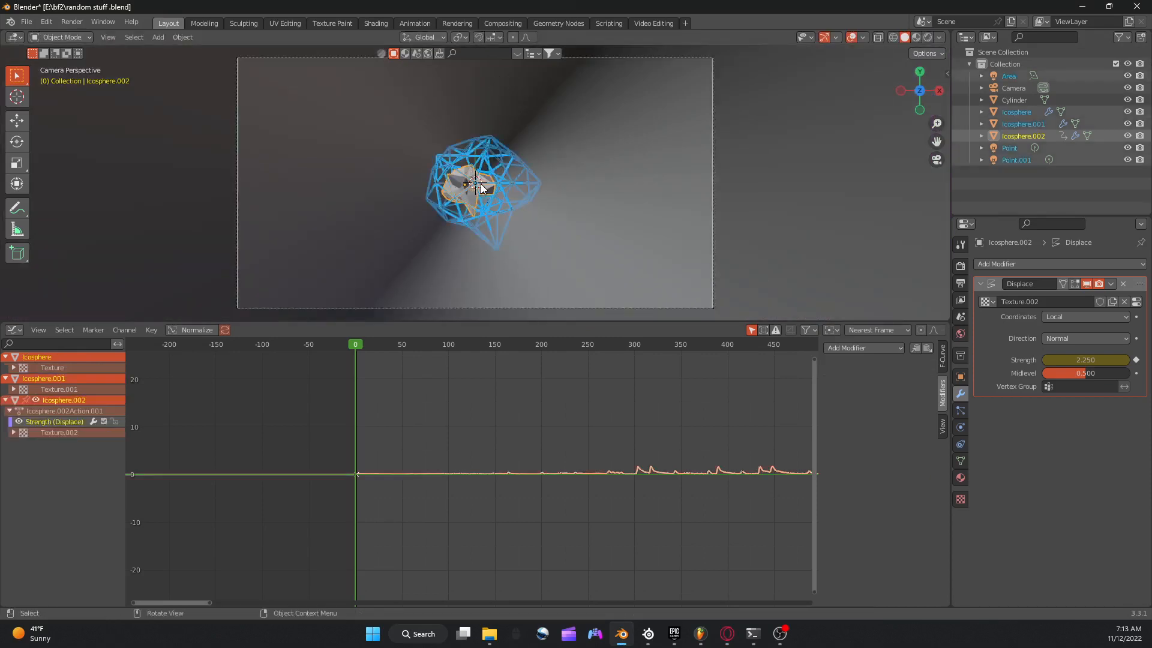
{"action": "key", "text": "g"}
{"action": "left_click", "coordinate": [163, 168]}
{"action": "scroll", "coordinate": [324, 173], "scroll_direction": "down", "scroll_amount": 4}
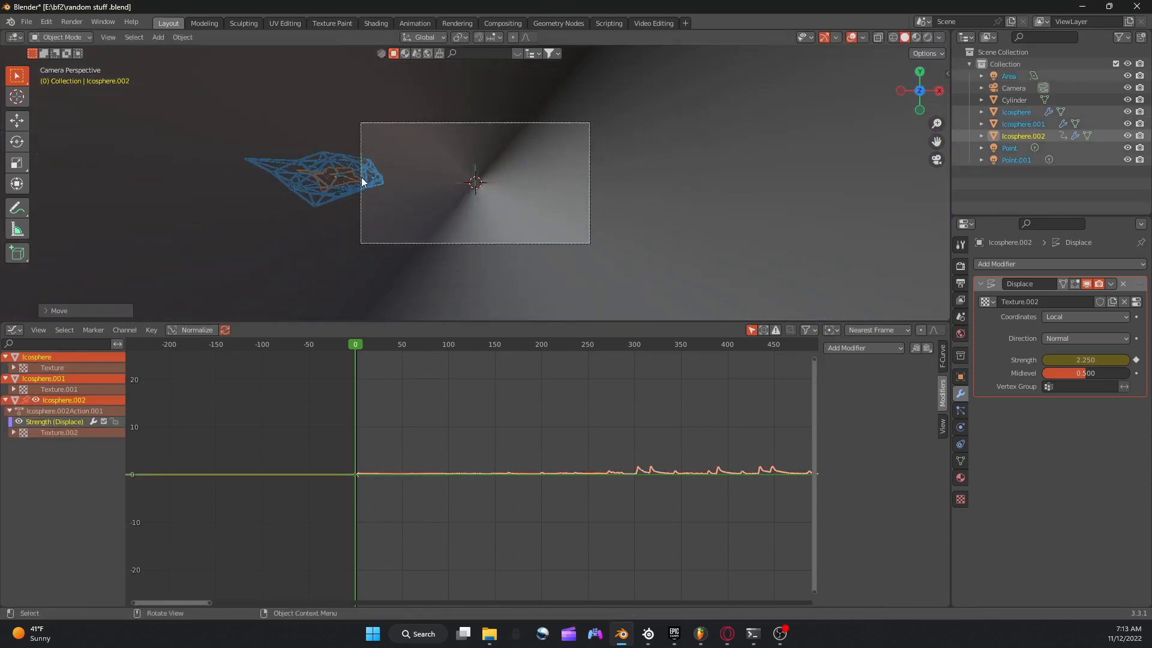
{"action": "key", "text": "shift+a"}
{"action": "mouse_move", "coordinate": [362, 178]}
{"action": "key", "text": "g"}
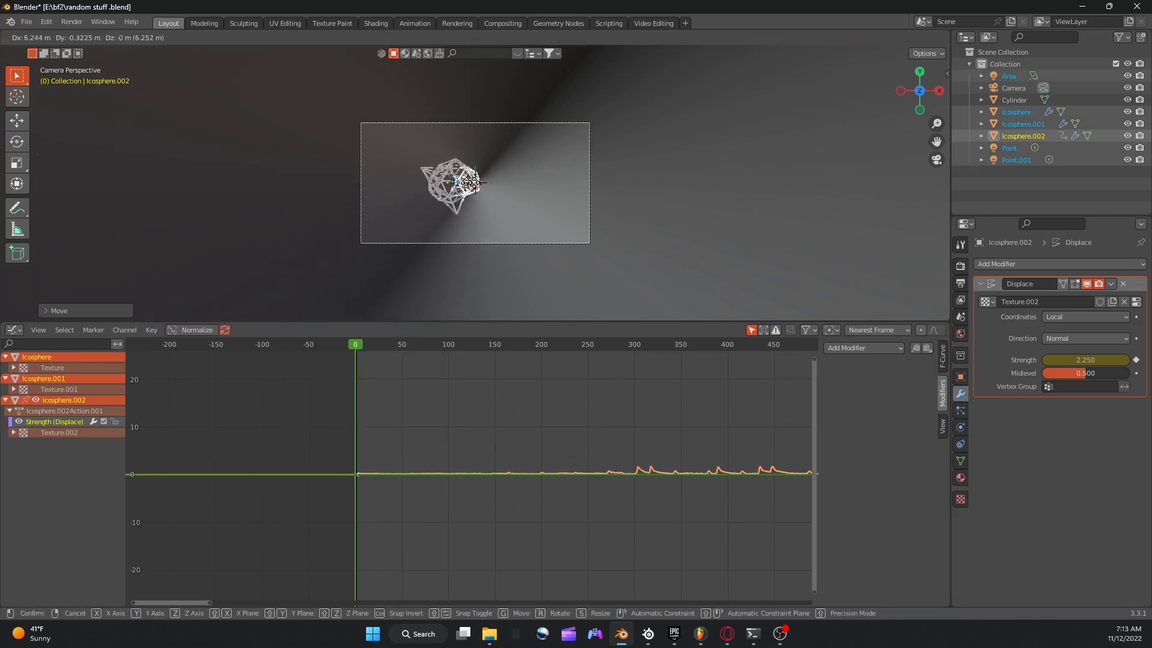
{"action": "left_click", "coordinate": [340, 178]}
Add a plane mesh at the scene centre and scale it up to about three quarters of the camera frame's width.
{"action": "key", "text": "shift+a"}
{"action": "mouse_move", "coordinate": [405, 184]}
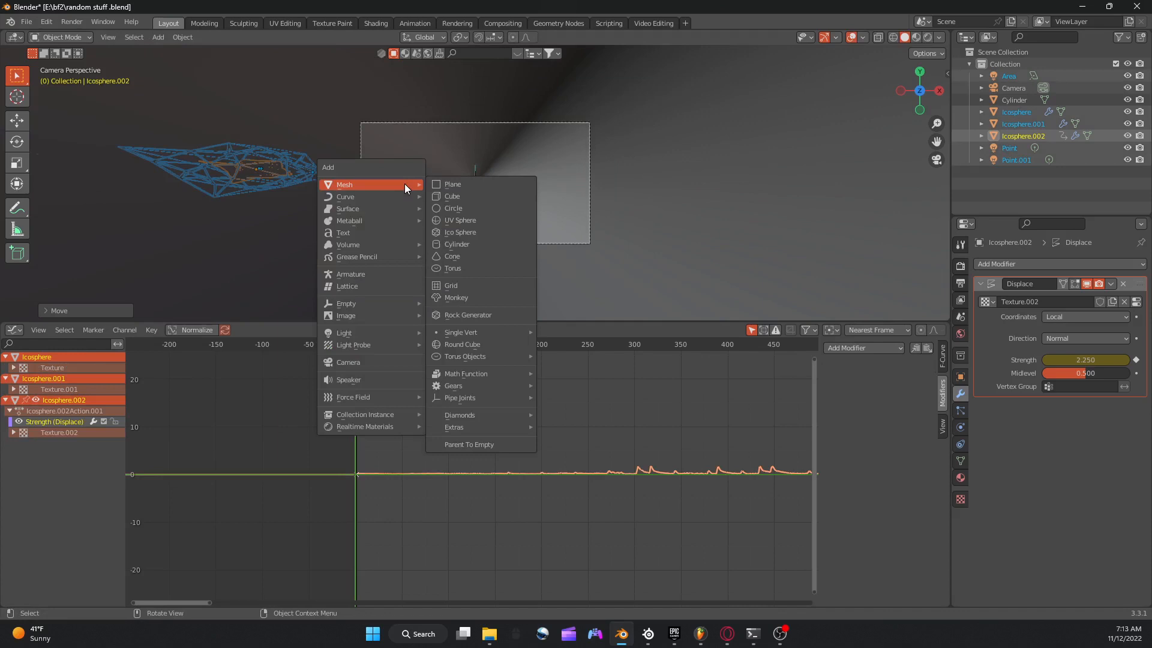
{"action": "left_click", "coordinate": [473, 182]}
{"action": "scroll", "coordinate": [492, 209], "scroll_direction": "up", "scroll_amount": 1}
{"action": "key", "text": "s"}
{"action": "left_click", "coordinate": [631, 204]}
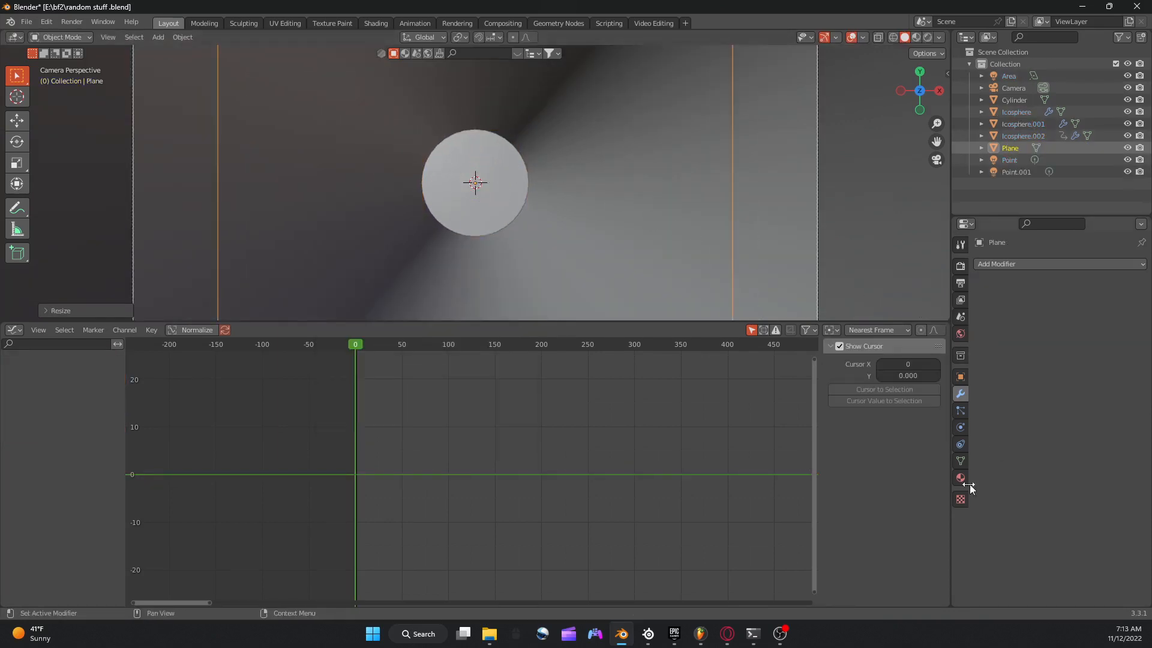
Give the plane a new Emission material with strength 200 and view it in rendered shading.
{"action": "left_click", "coordinate": [961, 480]}
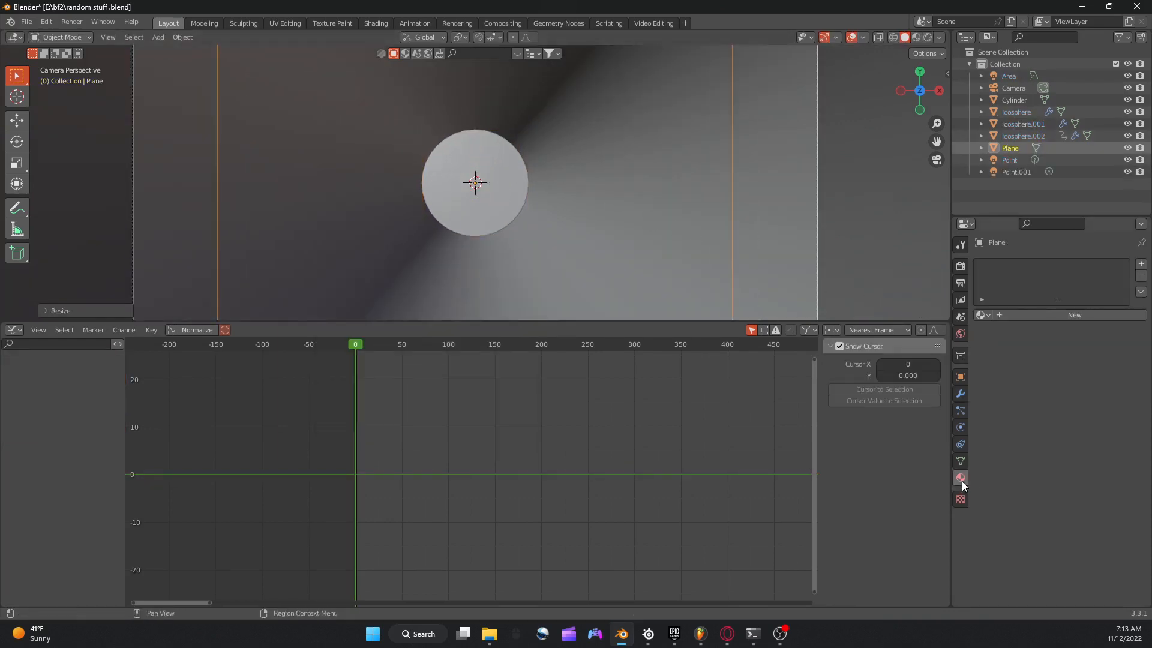
{"action": "left_click", "coordinate": [1009, 321]}
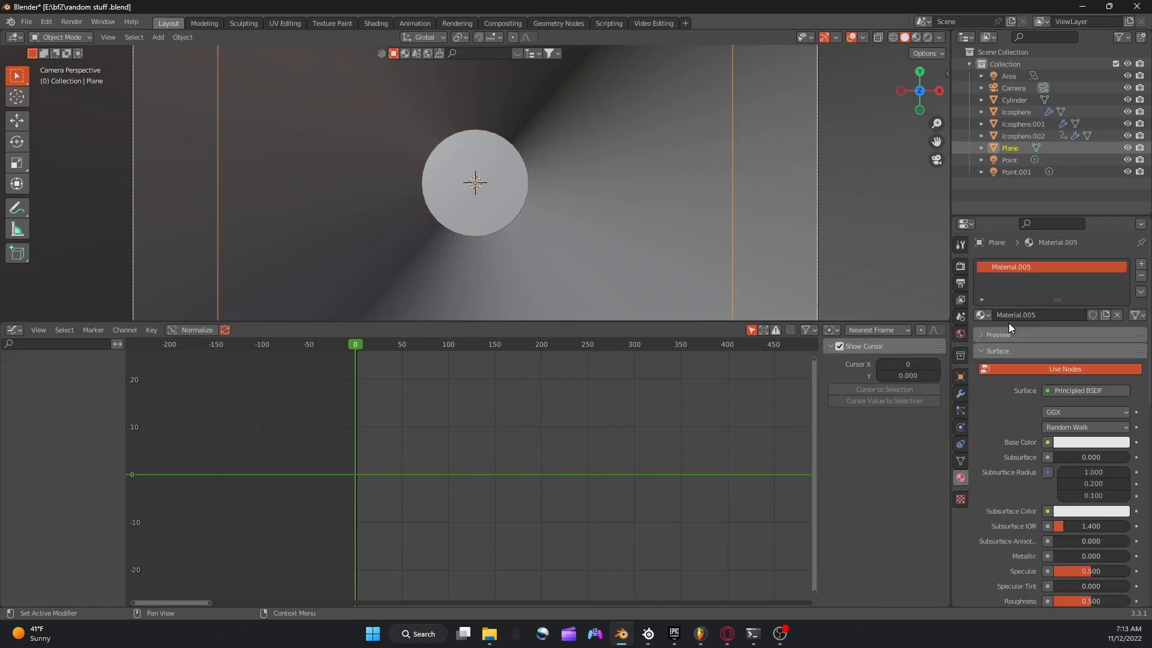
{"action": "left_click", "coordinate": [1073, 388]}
{"action": "left_click", "coordinate": [982, 153]}
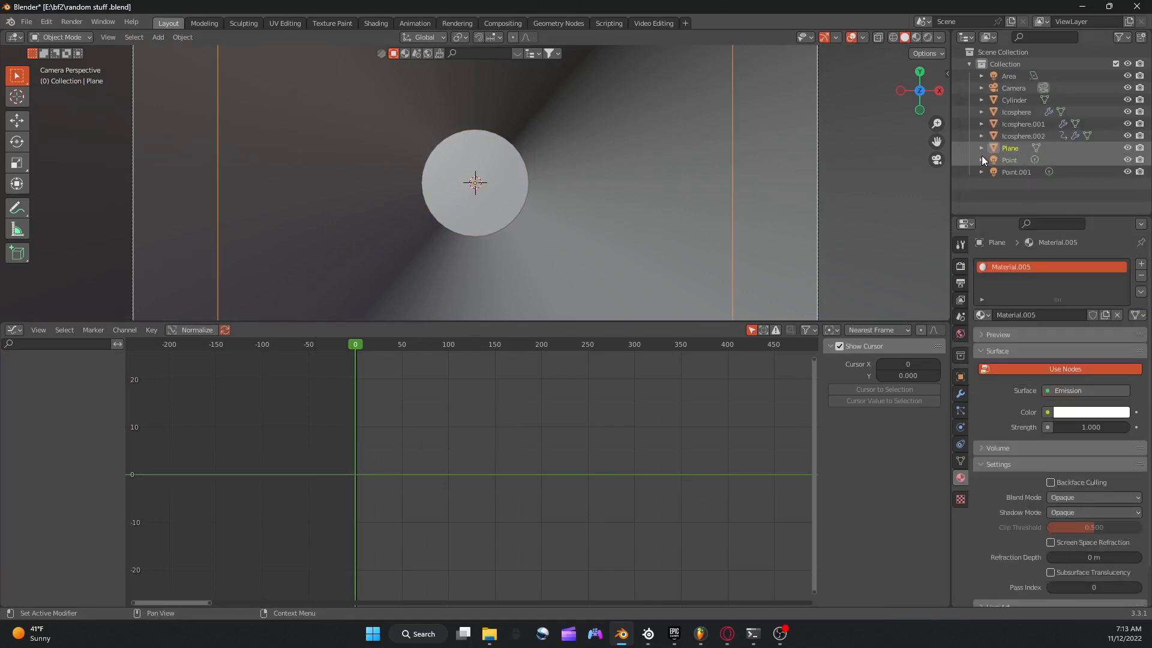
{"action": "left_click", "coordinate": [1079, 428]}
{"action": "type", "text": "200"}
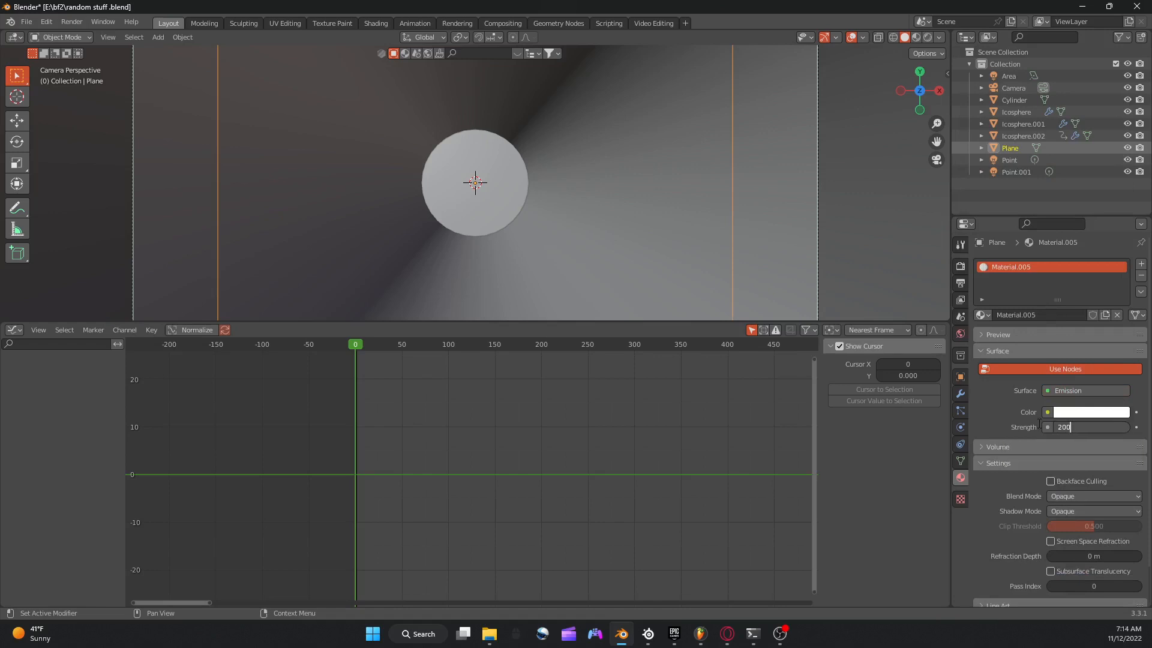
{"action": "key", "text": "Return"}
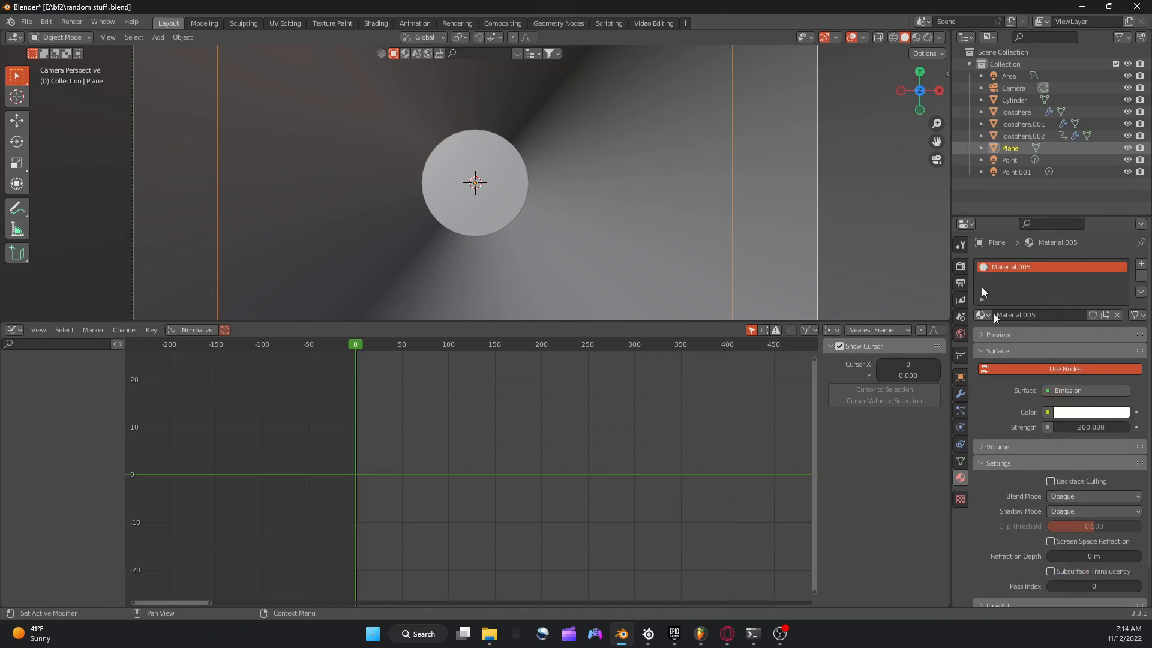
{"action": "left_click", "coordinate": [927, 41]}
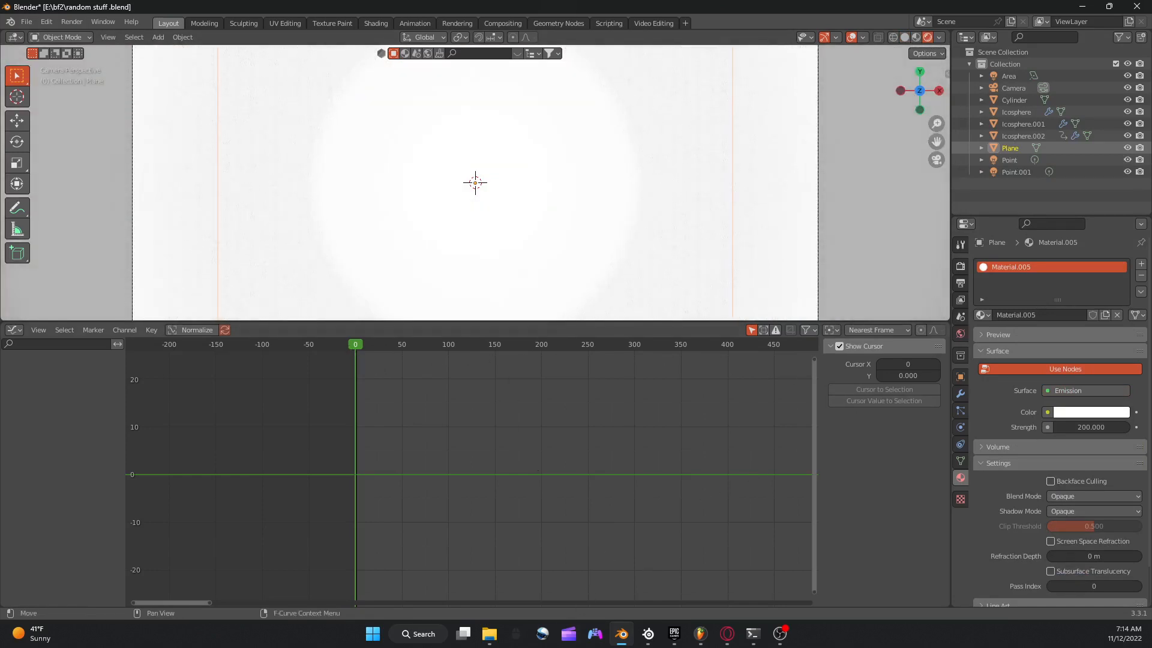
Keyframe the plane's emission strength at frame 0, play the animation briefly, and return to frame 0.
{"action": "key", "text": "alt+Tab"}
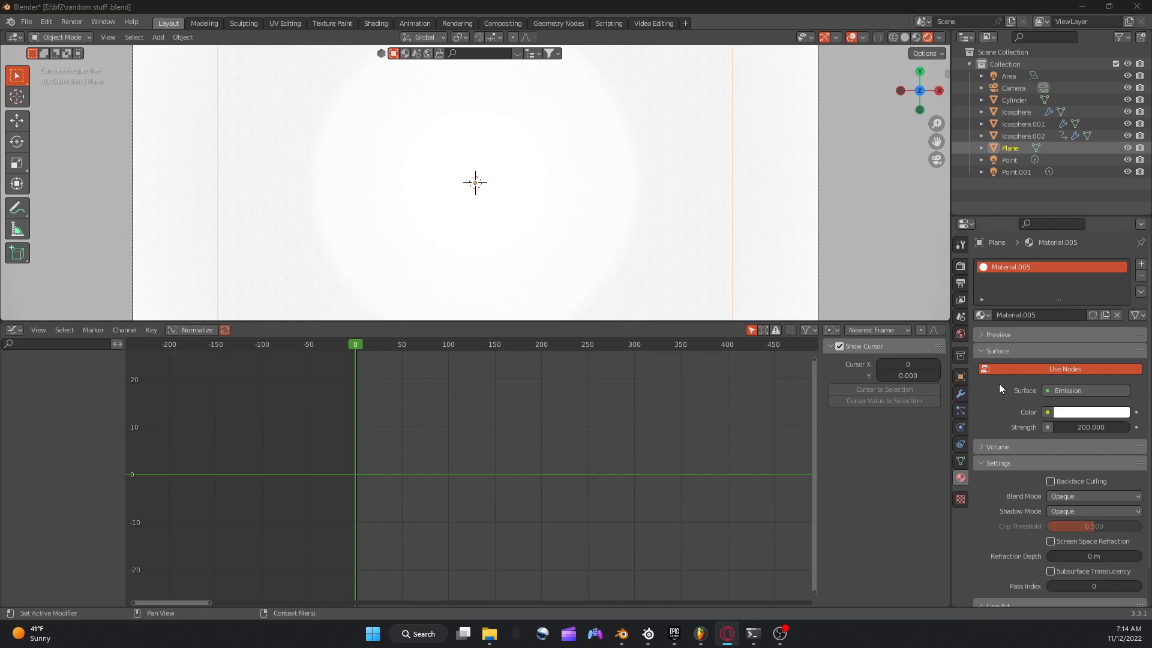
{"action": "right_click", "coordinate": [1072, 429]}
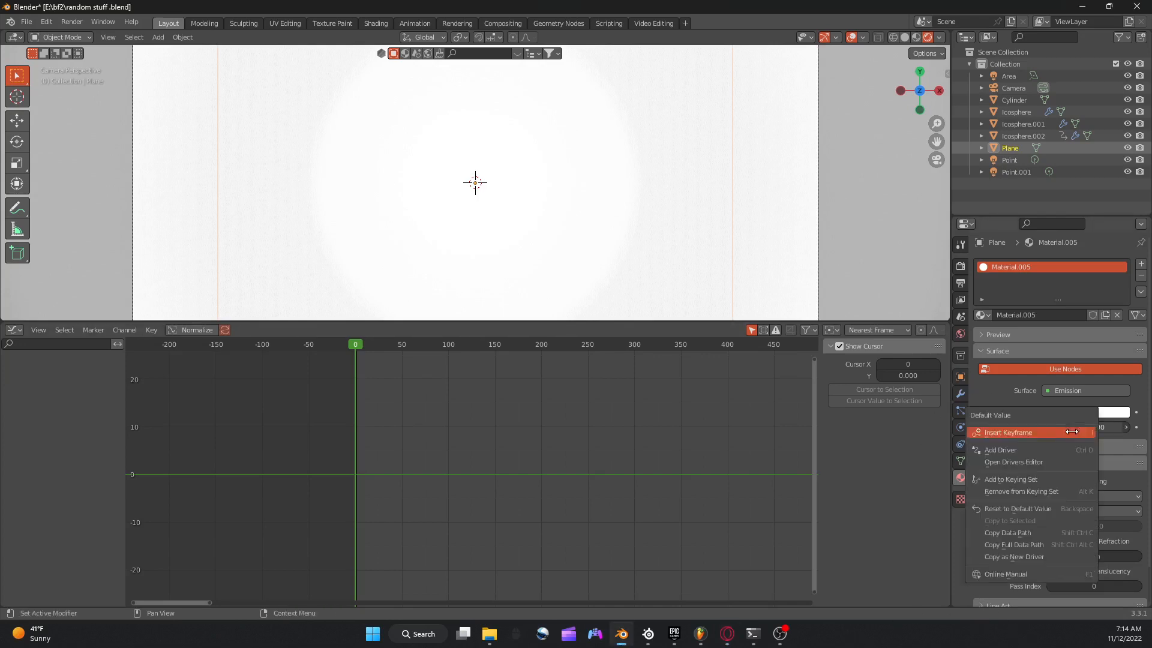
{"action": "left_click", "coordinate": [1023, 433]}
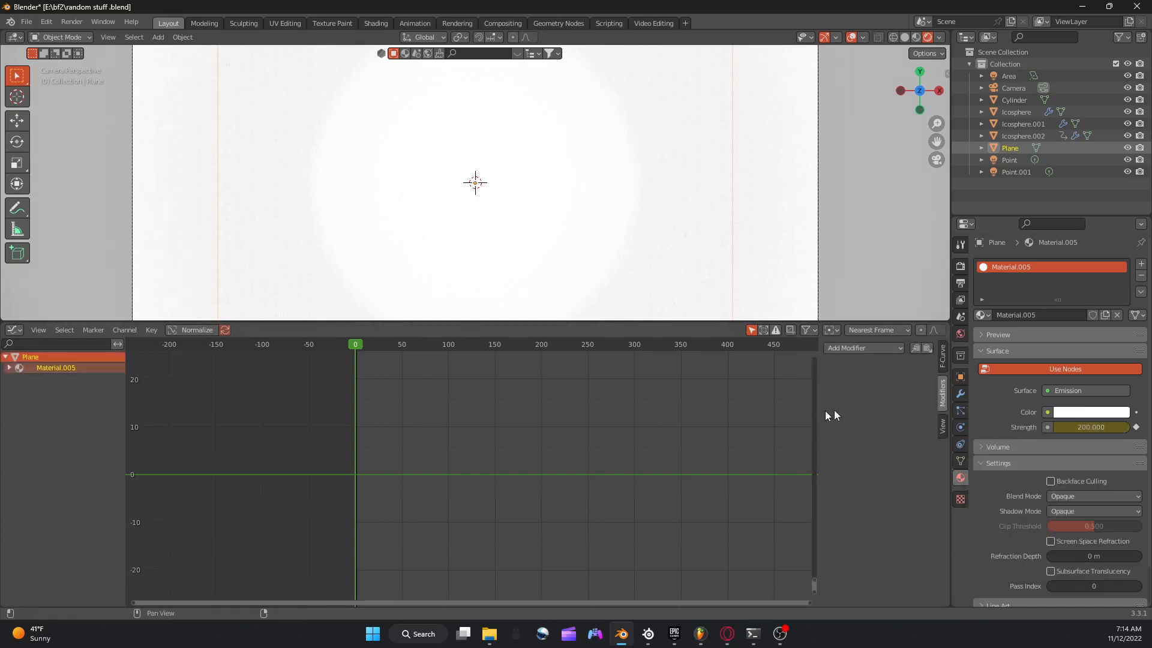
{"action": "key", "text": "space"}
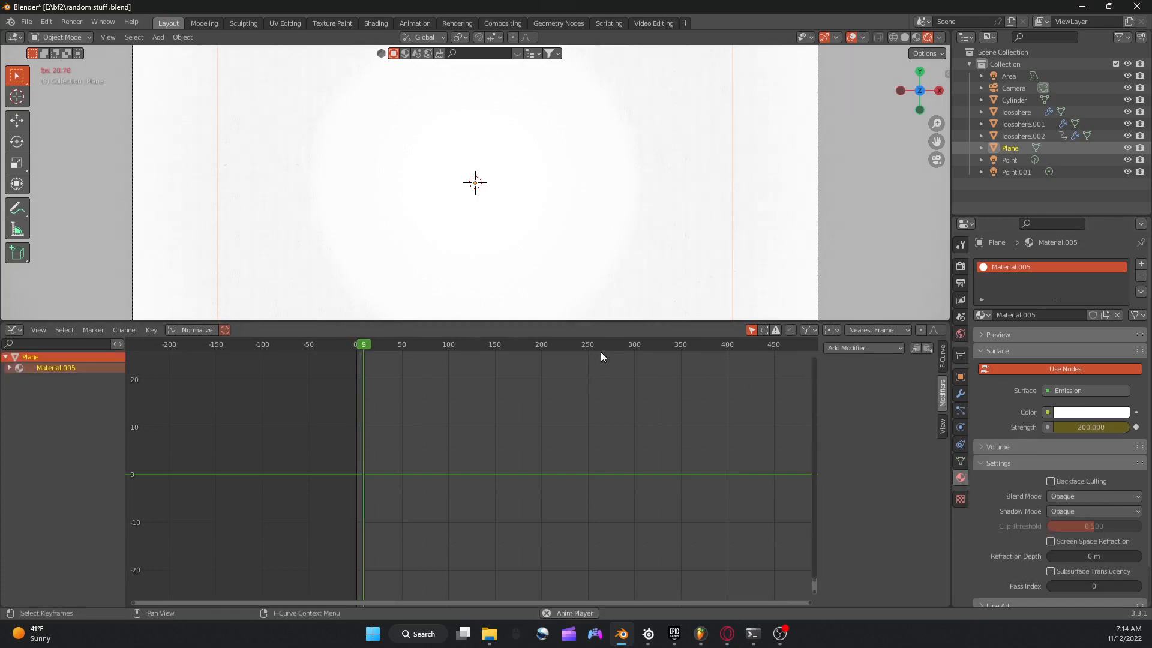
{"action": "key", "text": "space"}
{"action": "left_click", "coordinate": [342, 345]}
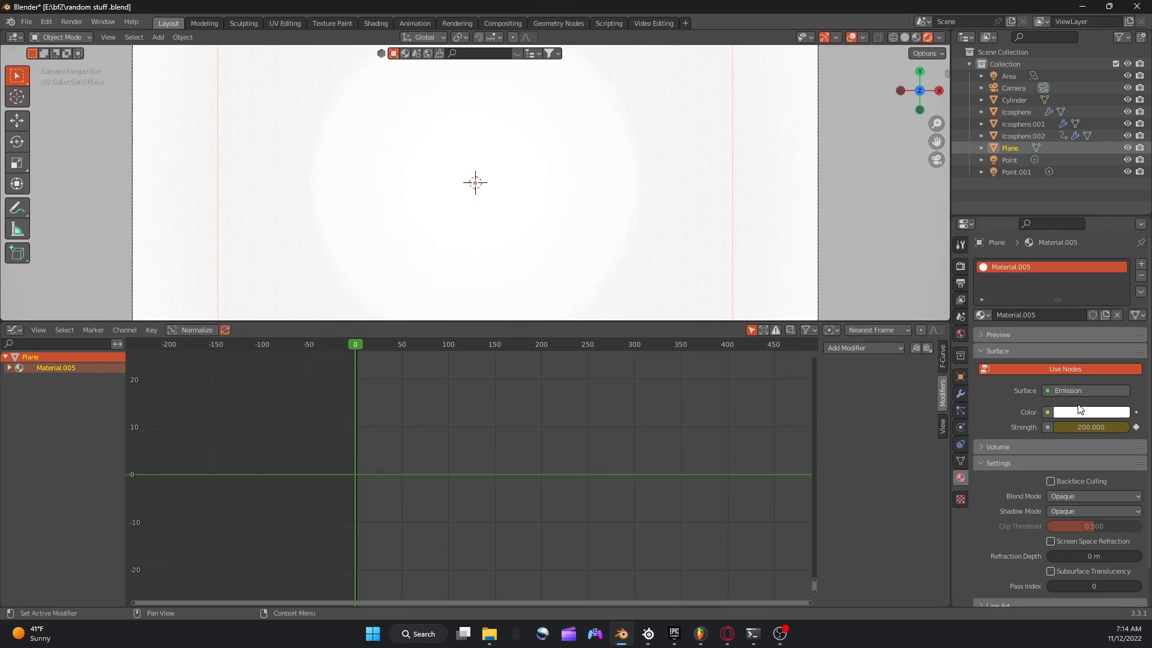
Bake the sound file into the plane's keyed emission strength curve.
{"action": "left_click", "coordinate": [147, 330]}
{"action": "left_click", "coordinate": [175, 254]}
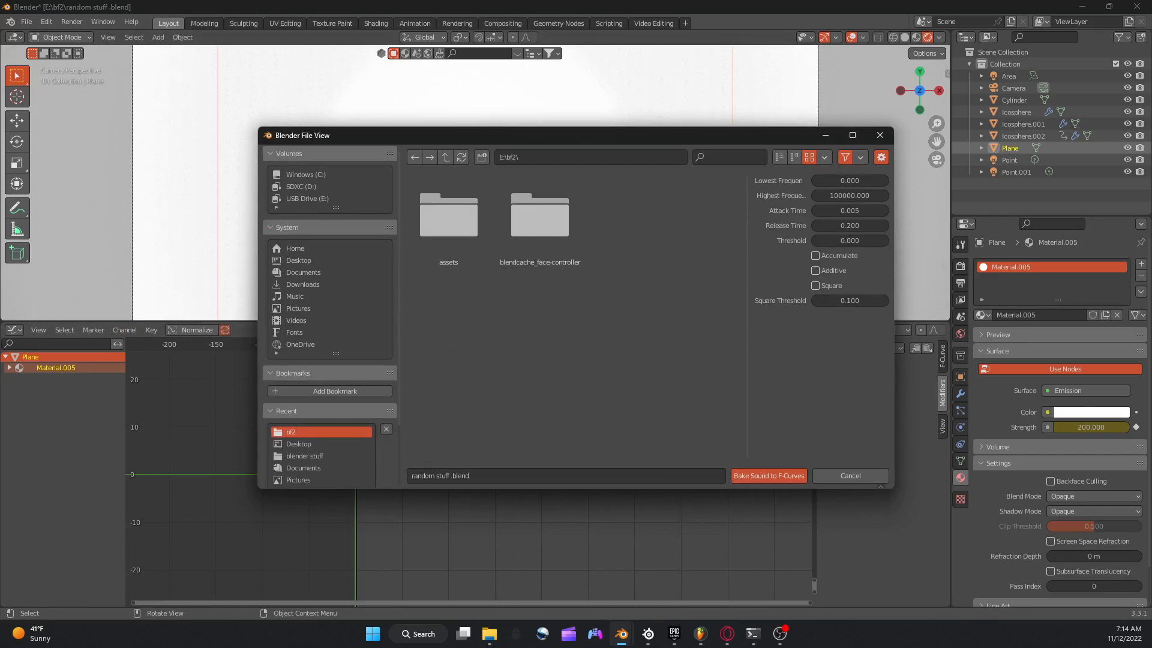
{"action": "left_click_drag", "start_coordinate": [516, 647], "coordinate": [606, 476]}
{"action": "left_click", "coordinate": [760, 476]}
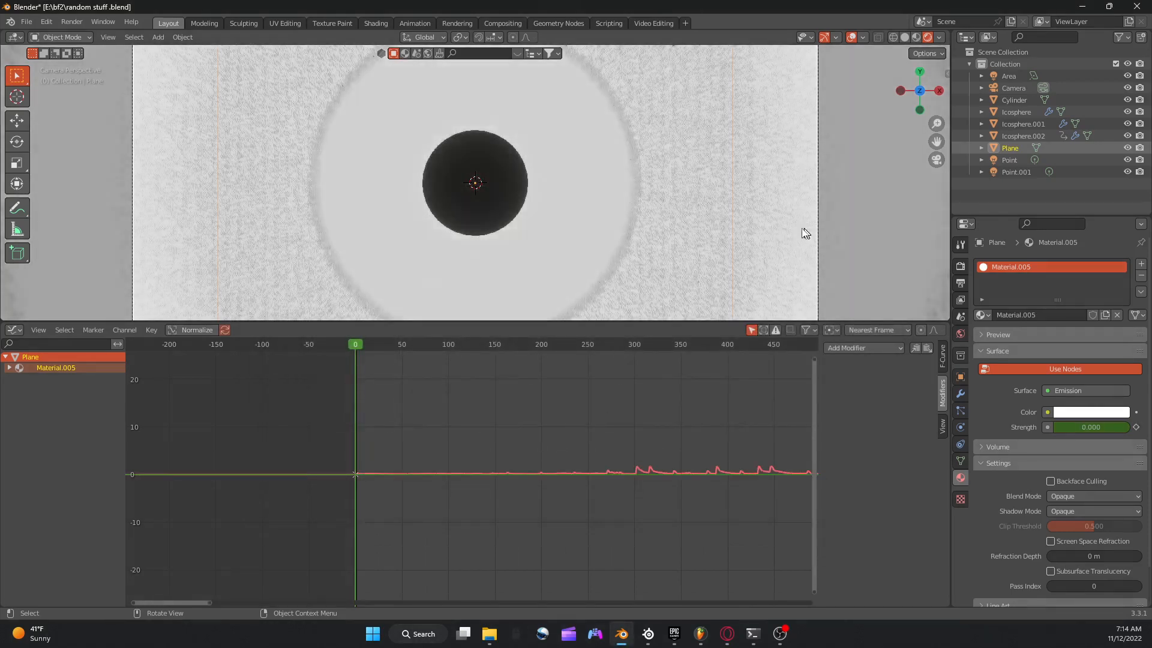
Play the baked animation with the viewport overlays hidden, check the World background settings, and return to the plane's material settings.
{"action": "key", "text": "space"}
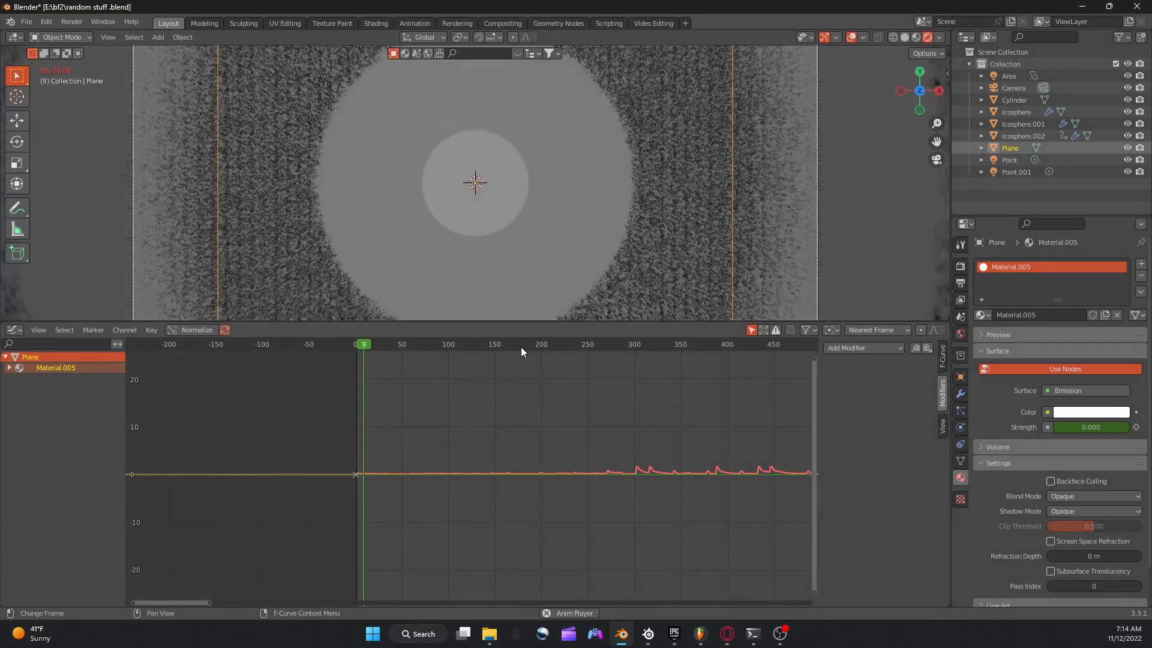
{"action": "left_click", "coordinate": [852, 38]}
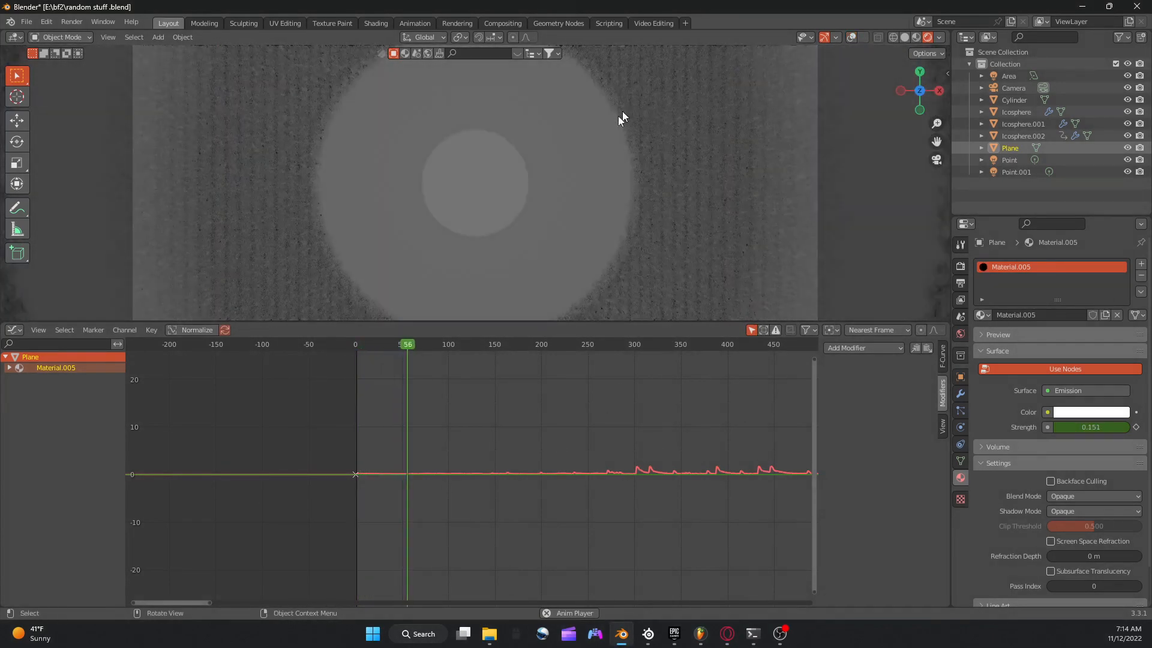
{"action": "left_click", "coordinate": [960, 334]}
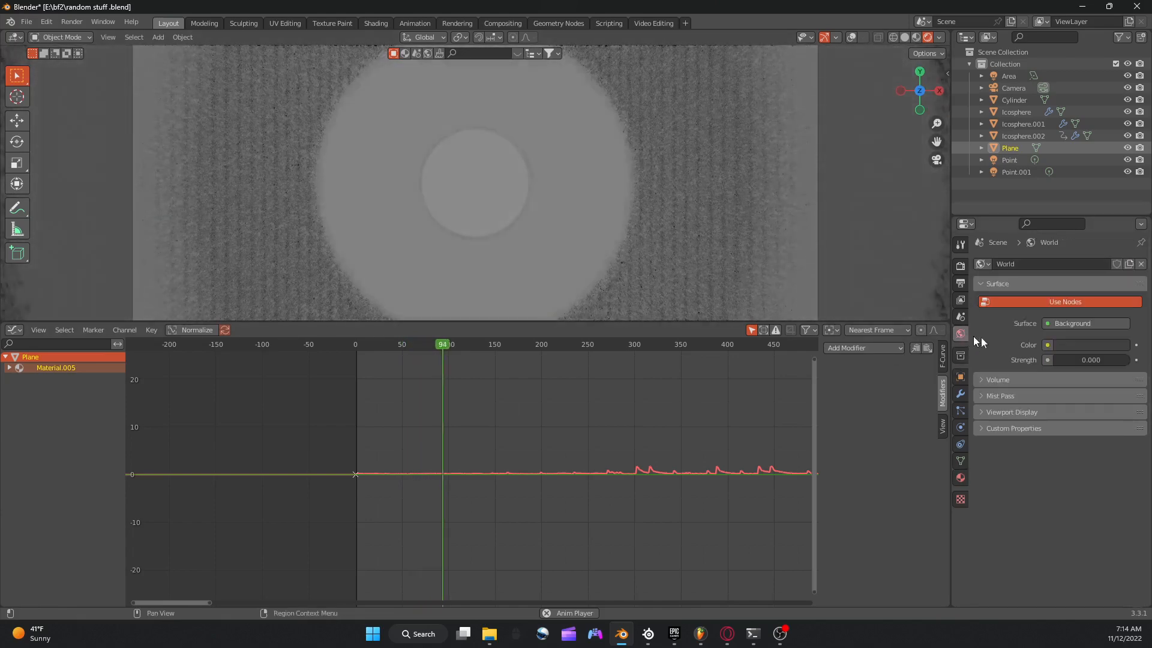
{"action": "left_click", "coordinate": [960, 478]}
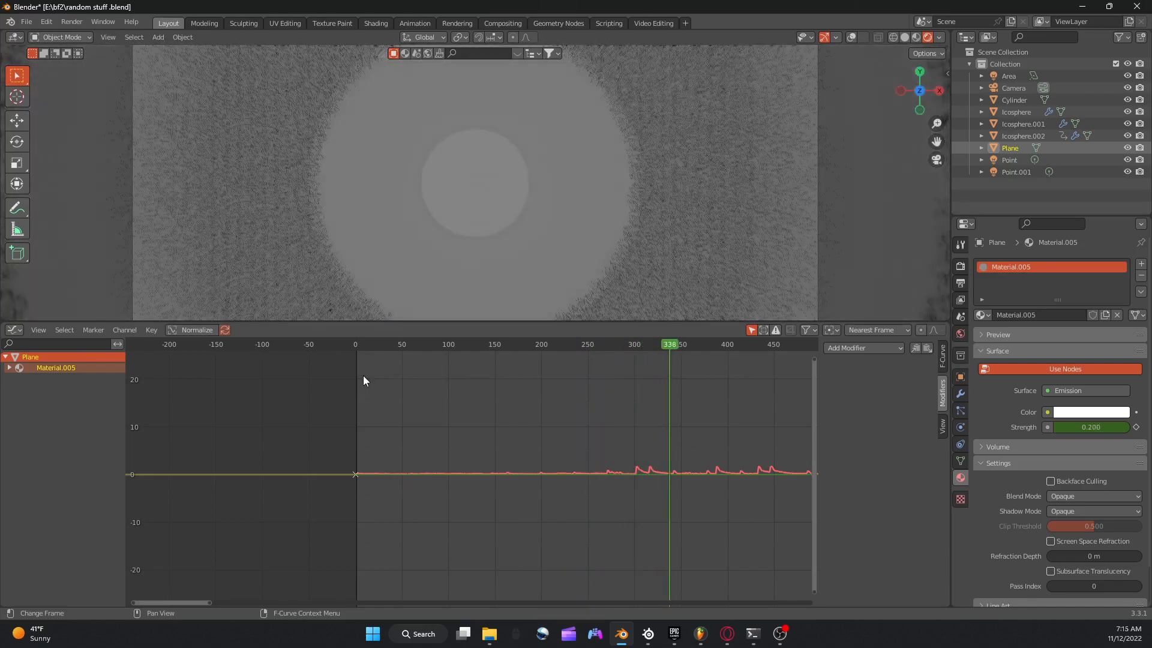
Switch the Graph Editor to the Timeline, change the playback sync mode, and go to frame 49.
{"action": "left_click", "coordinate": [17, 331]}
{"action": "left_click", "coordinate": [18, 331]}
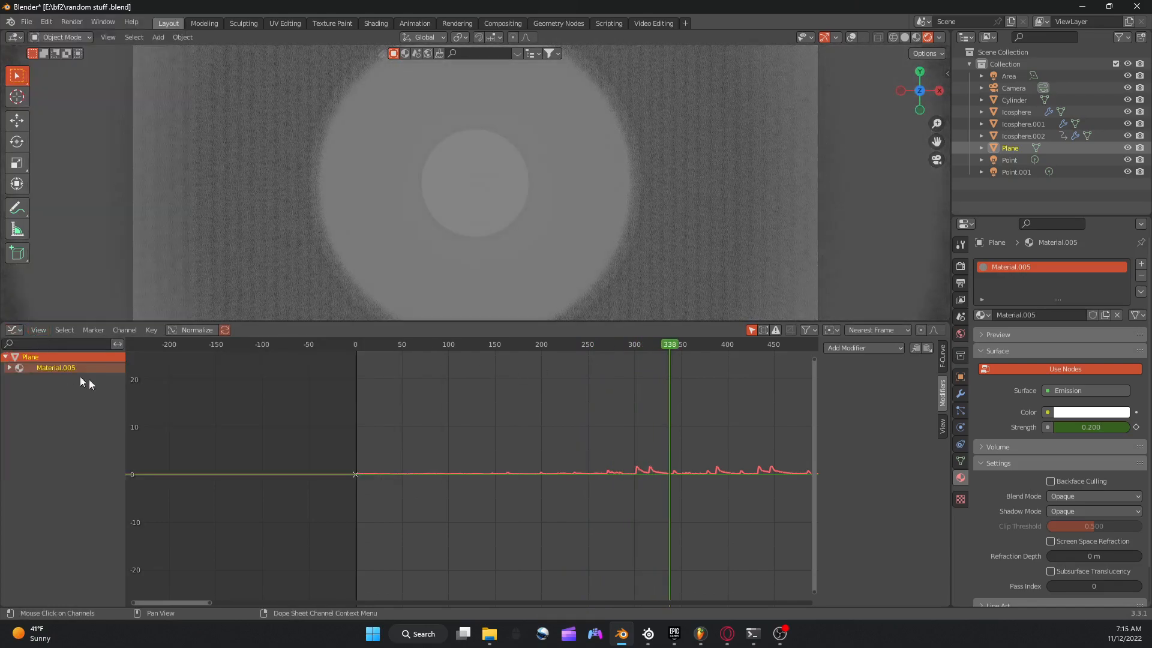
{"action": "left_click", "coordinate": [15, 331]}
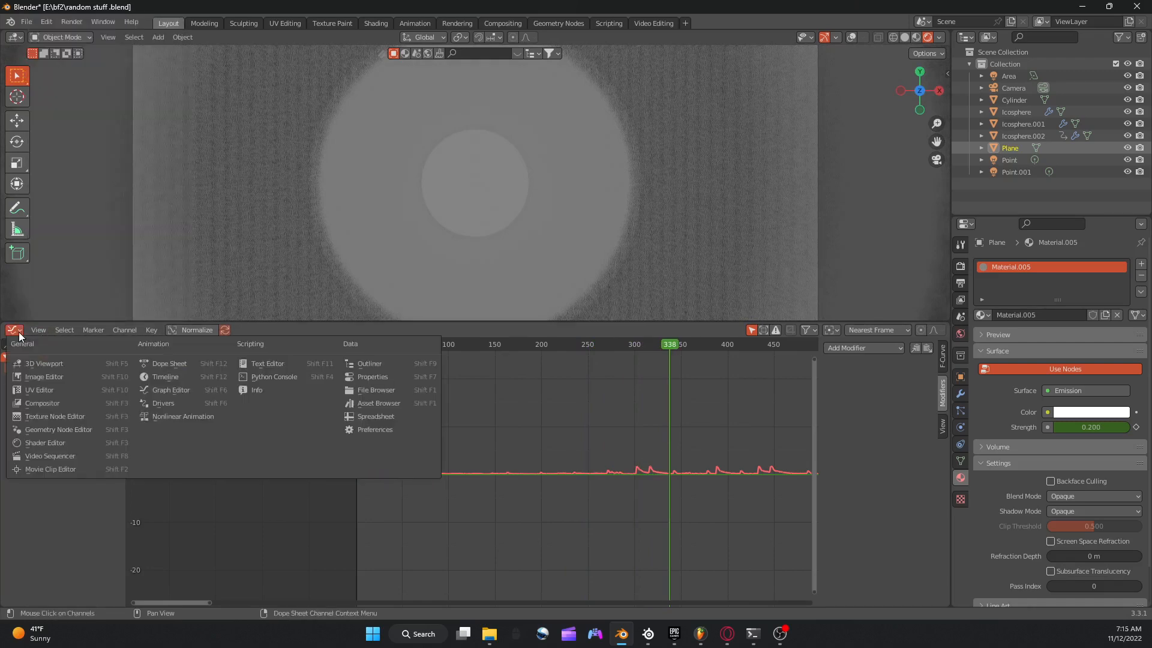
{"action": "left_click", "coordinate": [159, 378]}
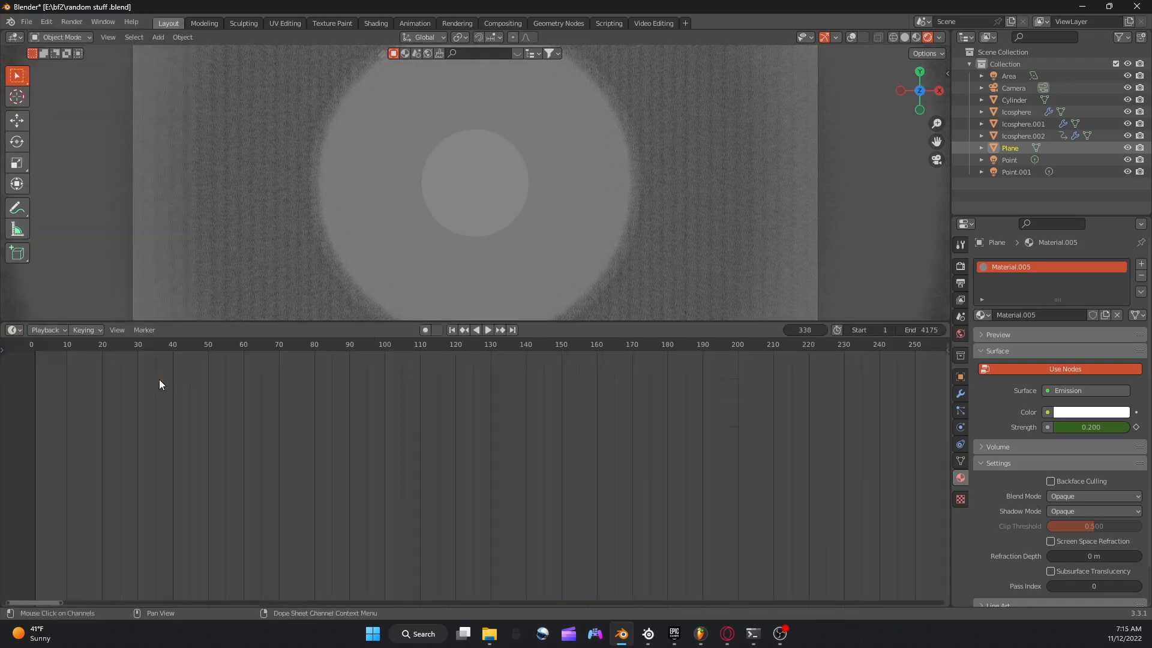
{"action": "left_click", "coordinate": [81, 330]}
{"action": "left_click", "coordinate": [53, 330]}
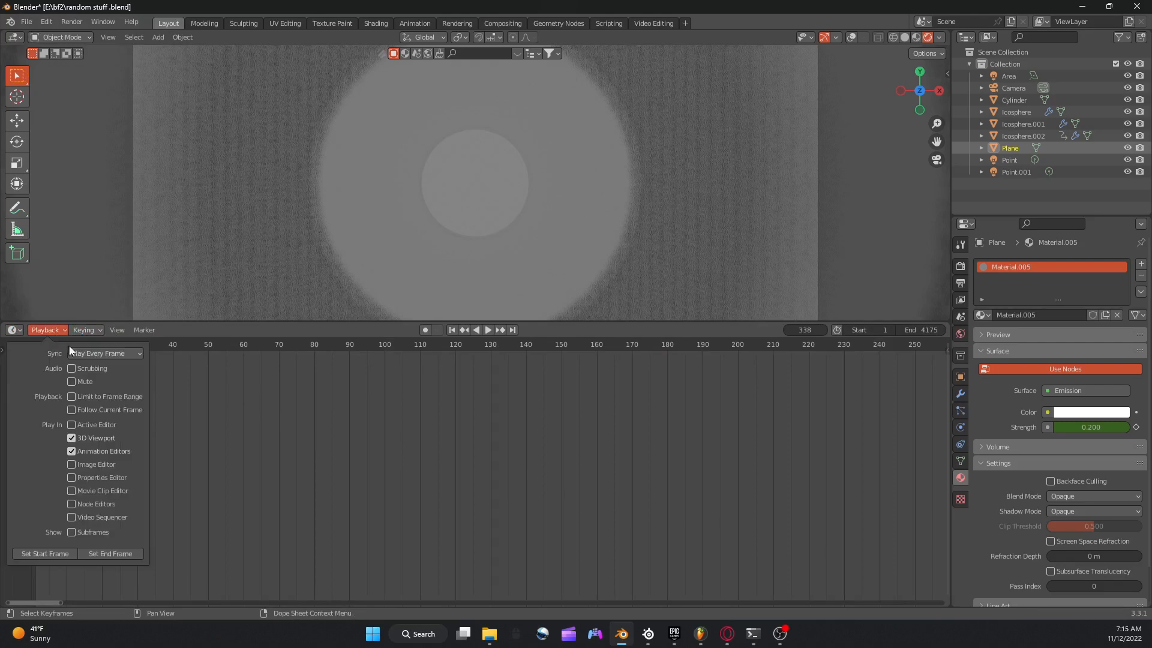
{"action": "left_click", "coordinate": [72, 352]}
{"action": "left_click", "coordinate": [99, 393]}
{"action": "left_click", "coordinate": [204, 342]}
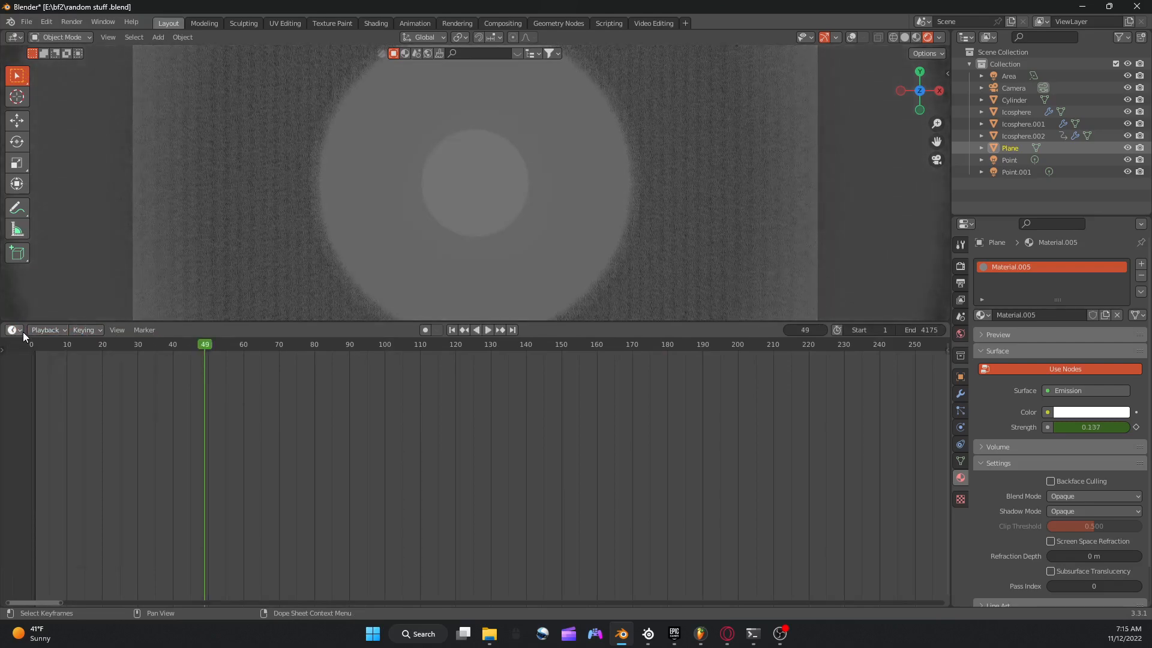
Switch the Timeline back to the Graph Editor and play the animation from frame 159.
{"action": "left_click", "coordinate": [20, 331]}
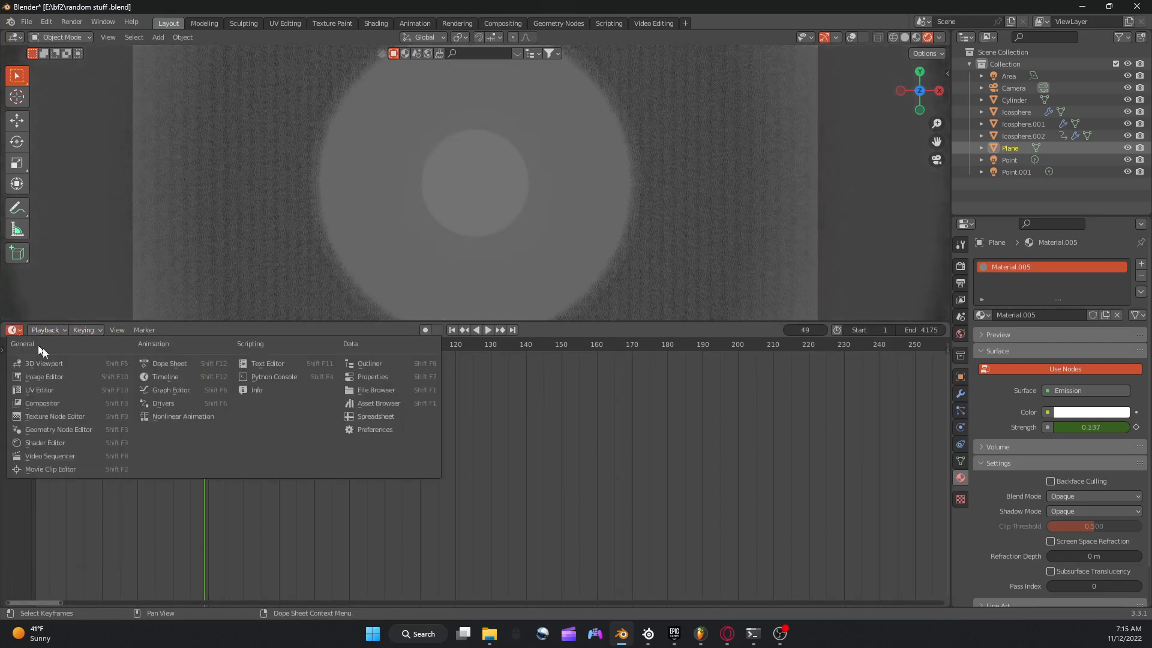
{"action": "left_click", "coordinate": [188, 378]}
{"action": "left_click", "coordinate": [13, 330]}
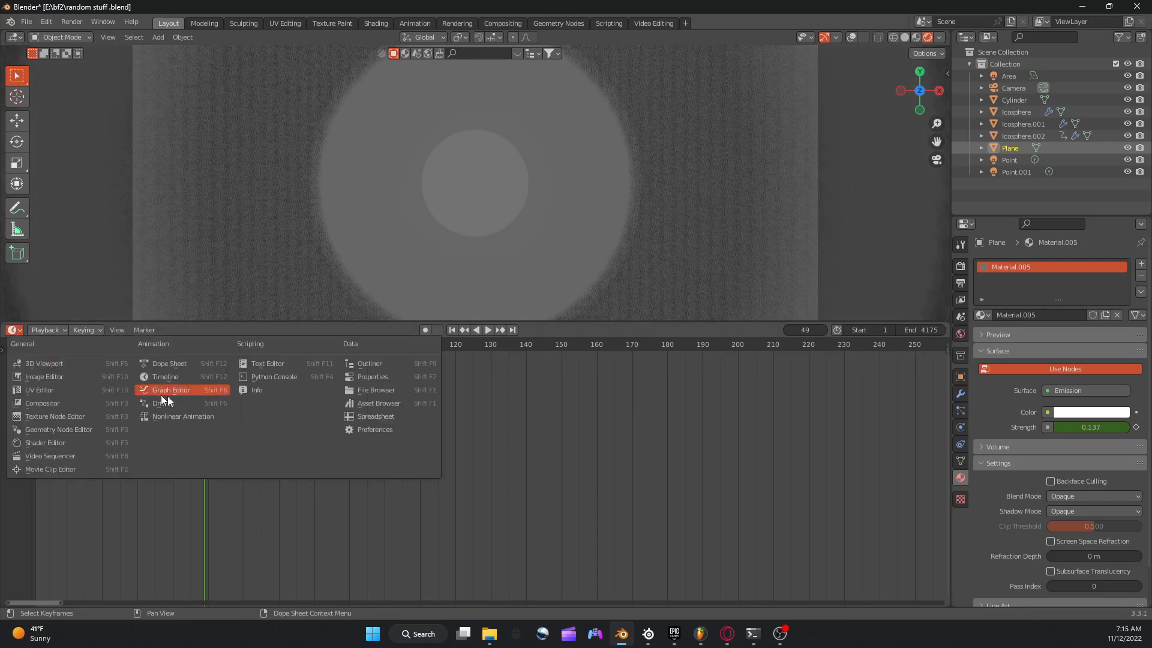
{"action": "left_click", "coordinate": [178, 393]}
{"action": "left_click", "coordinate": [504, 345]}
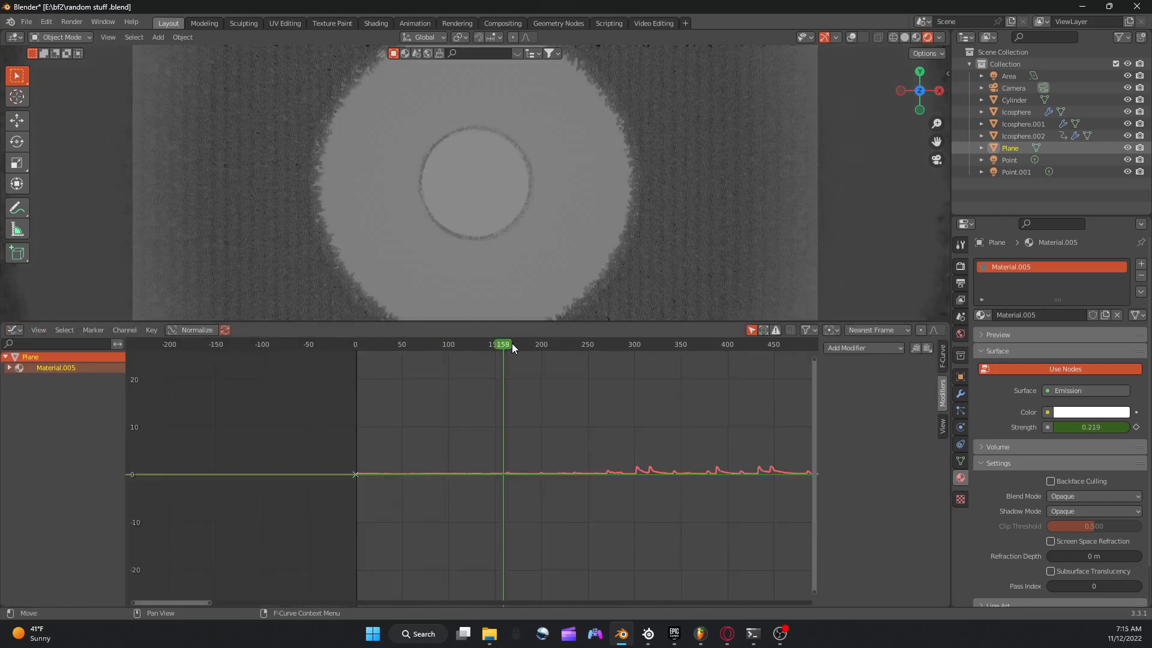
{"action": "key", "text": "space"}
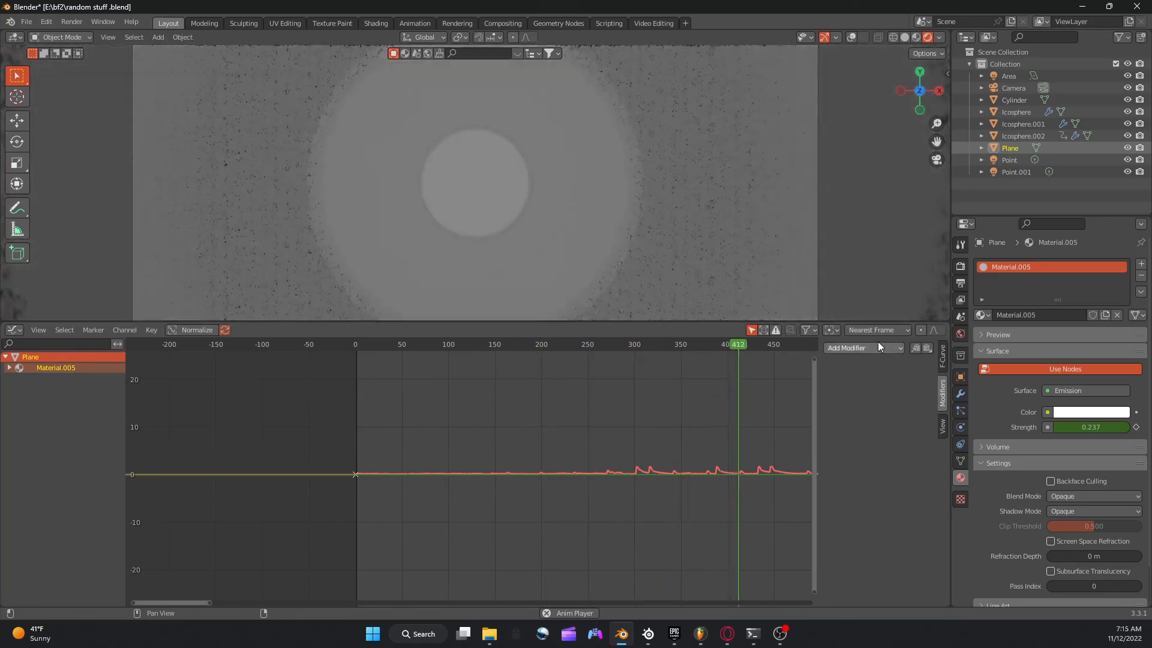
Add an Envelope modifier with one control point to the plane's emission strength curve and go to frame 280.
{"action": "left_click", "coordinate": [870, 348]}
{"action": "left_click", "coordinate": [857, 389]}
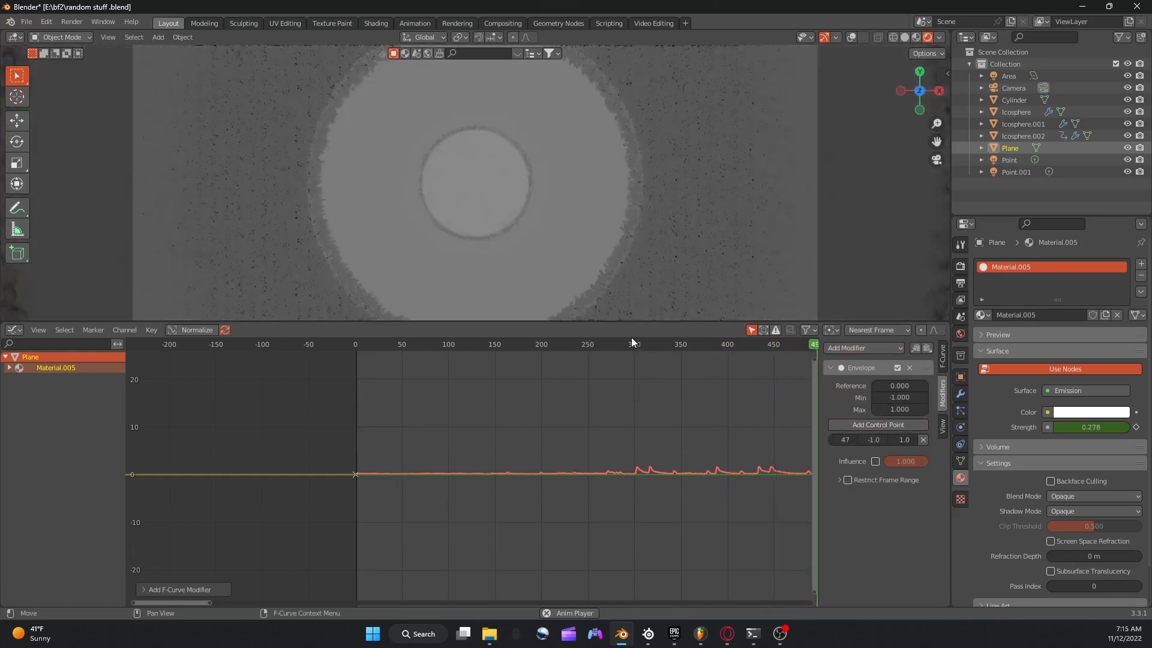
{"action": "left_click", "coordinate": [615, 343]}
{"action": "scroll", "coordinate": [624, 343], "scroll_direction": "up", "scroll_amount": 4}
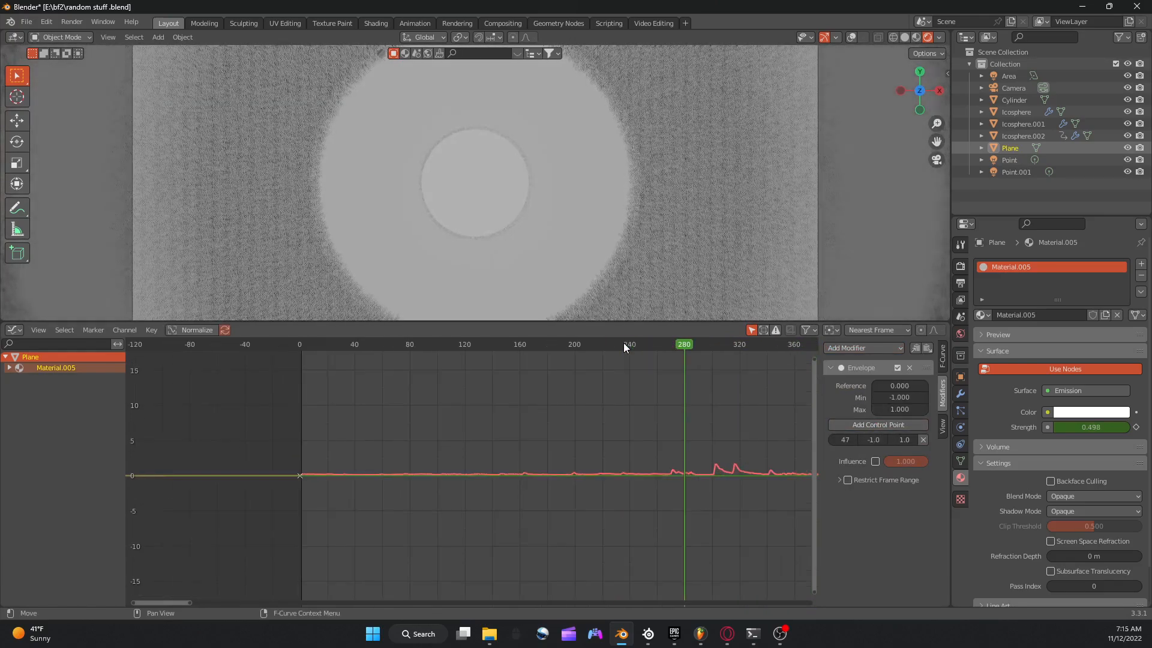
Go to frame 260 and set the Envelope control point's minimum to -2.5 and maximum to 0.7.
{"action": "left_click_drag", "start_coordinate": [161, 601], "coordinate": [211, 601]}
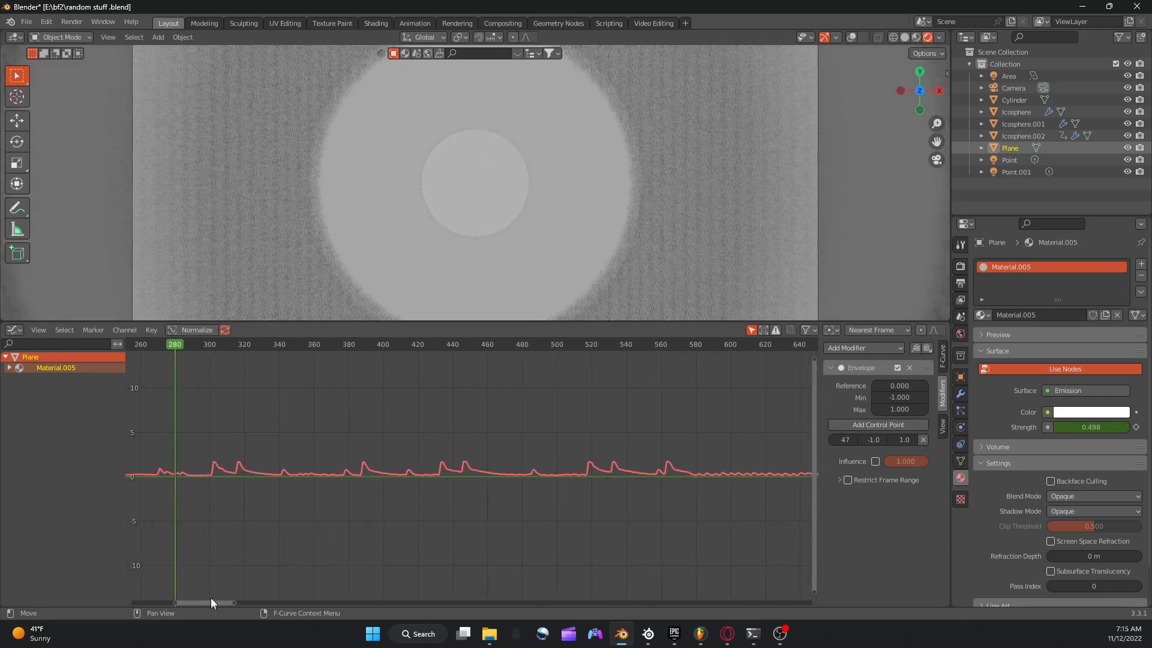
{"action": "left_click_drag", "start_coordinate": [171, 346], "coordinate": [140, 349]}
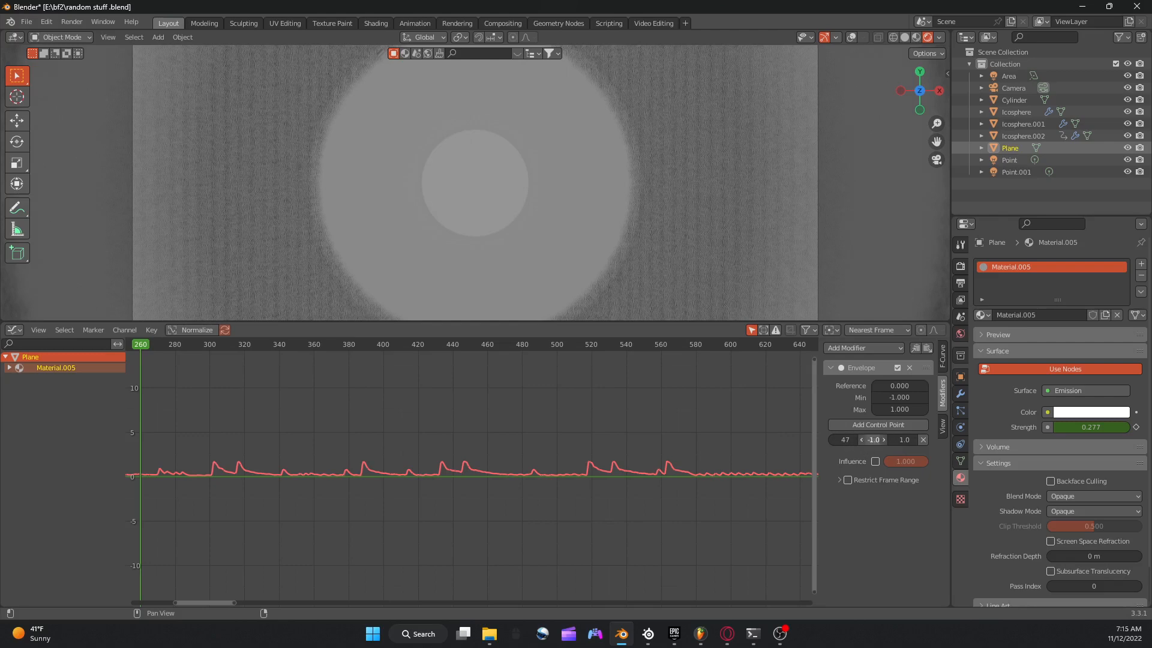
{"action": "left_click_drag", "start_coordinate": [873, 440], "coordinate": [899, 440]}
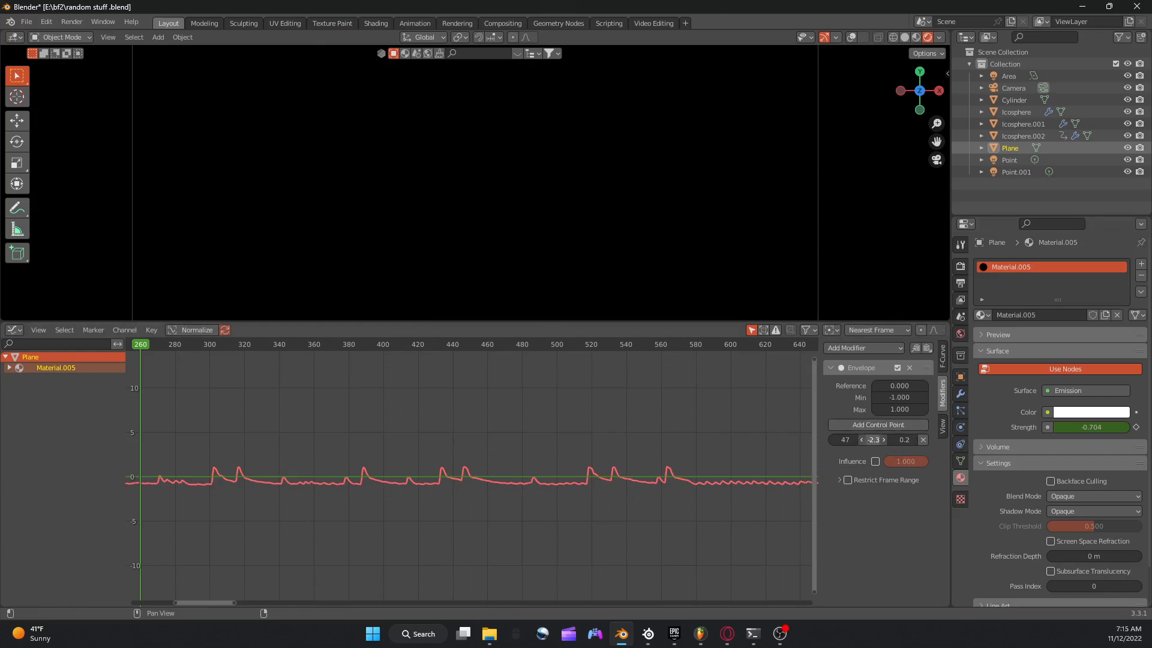
{"action": "left_click_drag", "start_coordinate": [874, 440], "coordinate": [870, 440]}
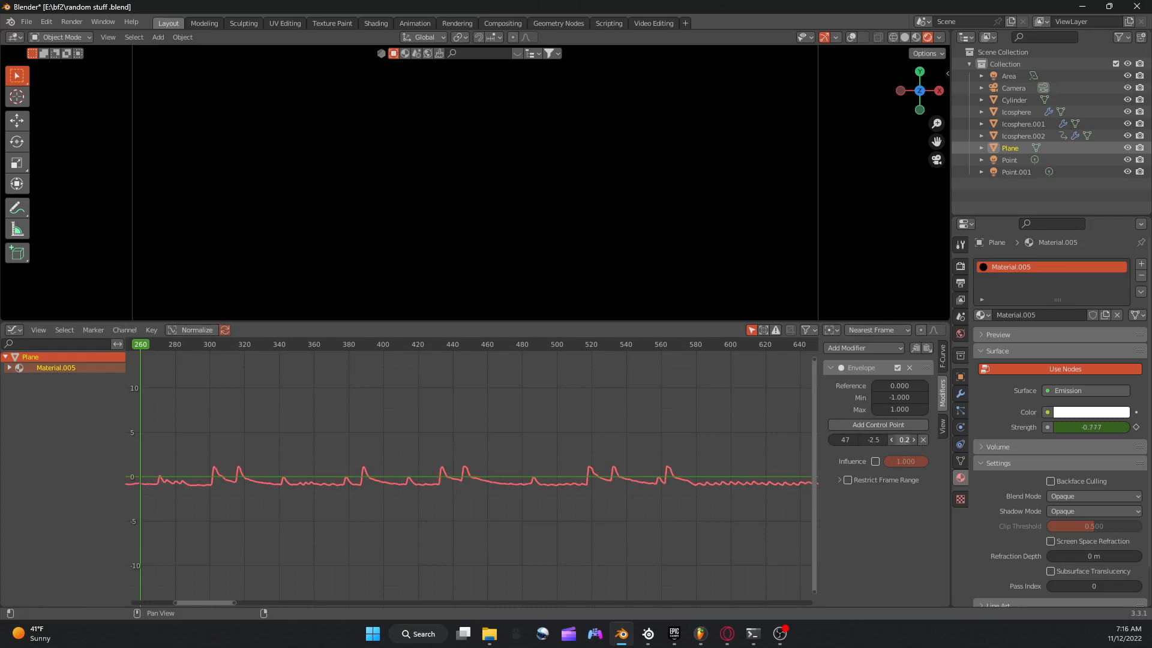
{"action": "left_click_drag", "start_coordinate": [904, 440], "coordinate": [910, 440]}
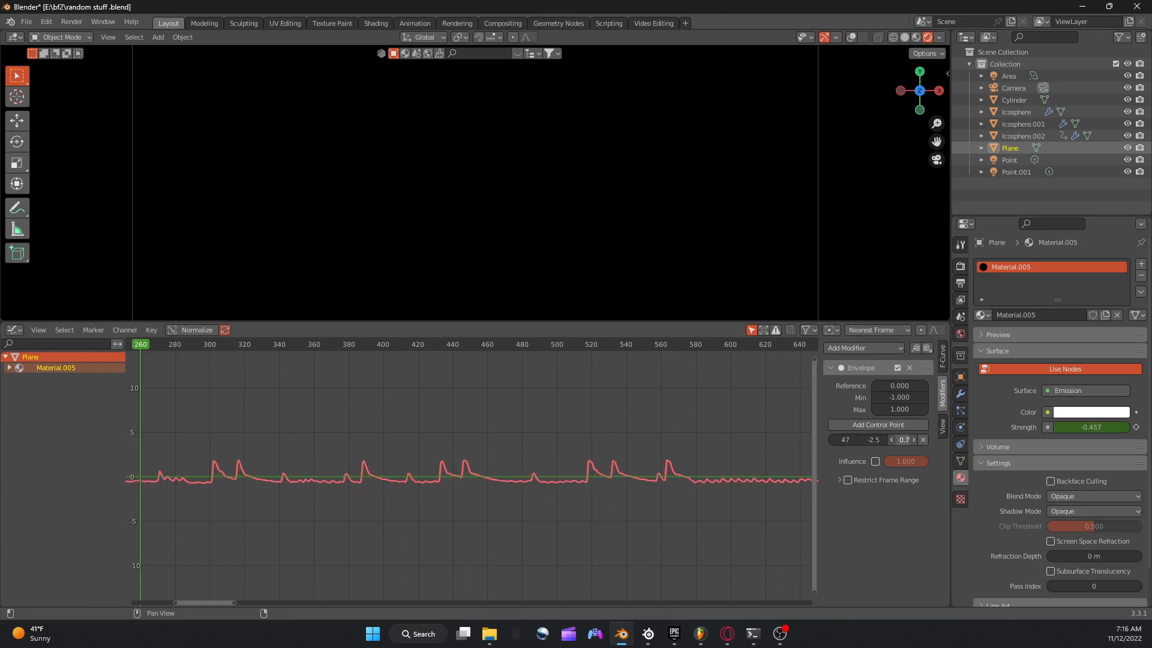
Play the animation from frame 260 to check the plane's emission against the adjusted strength curve.
{"action": "key", "text": "space"}
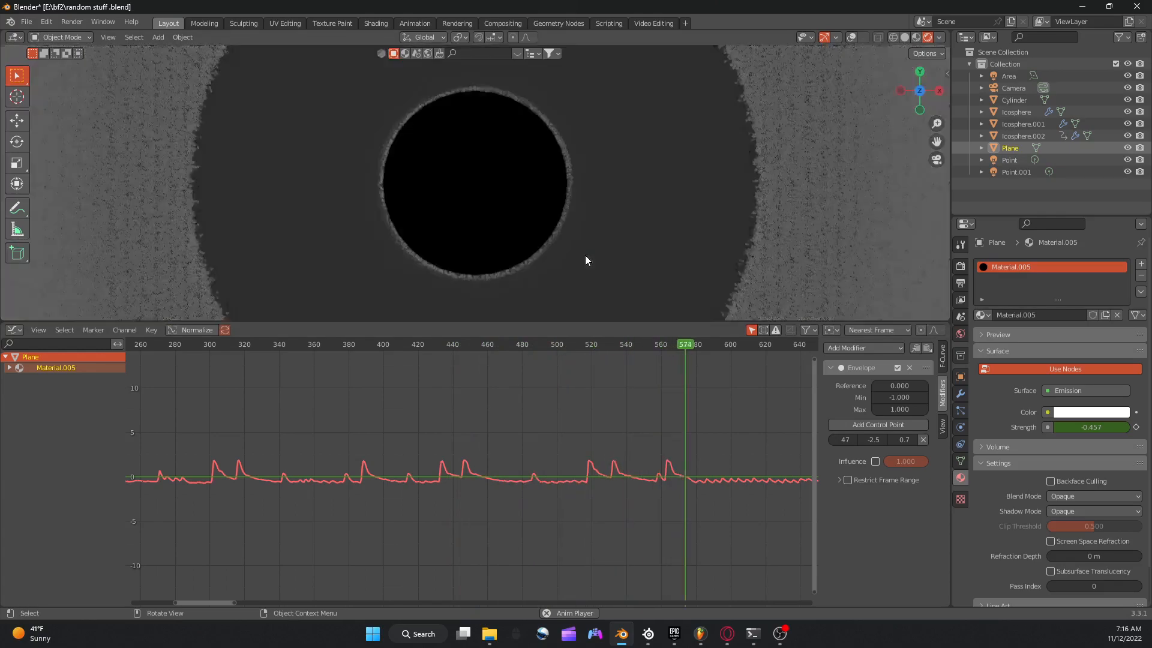
{"action": "scroll", "coordinate": [621, 342], "scroll_direction": "down", "scroll_amount": 5}
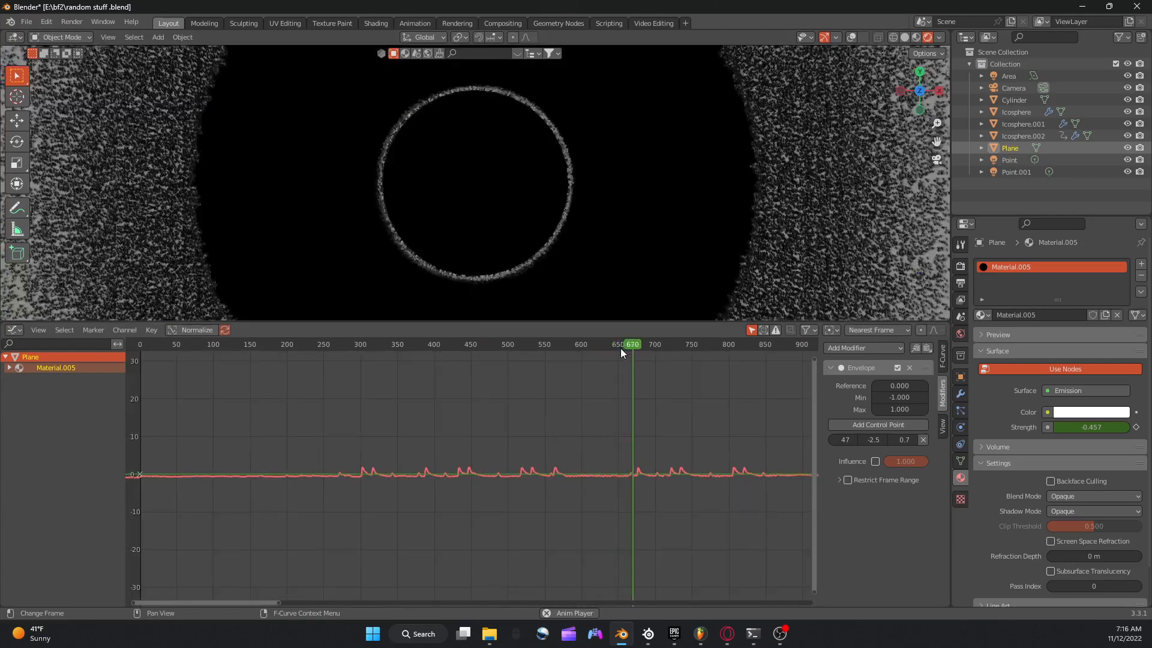
{"action": "scroll", "coordinate": [621, 348], "scroll_direction": "up", "scroll_amount": 1}
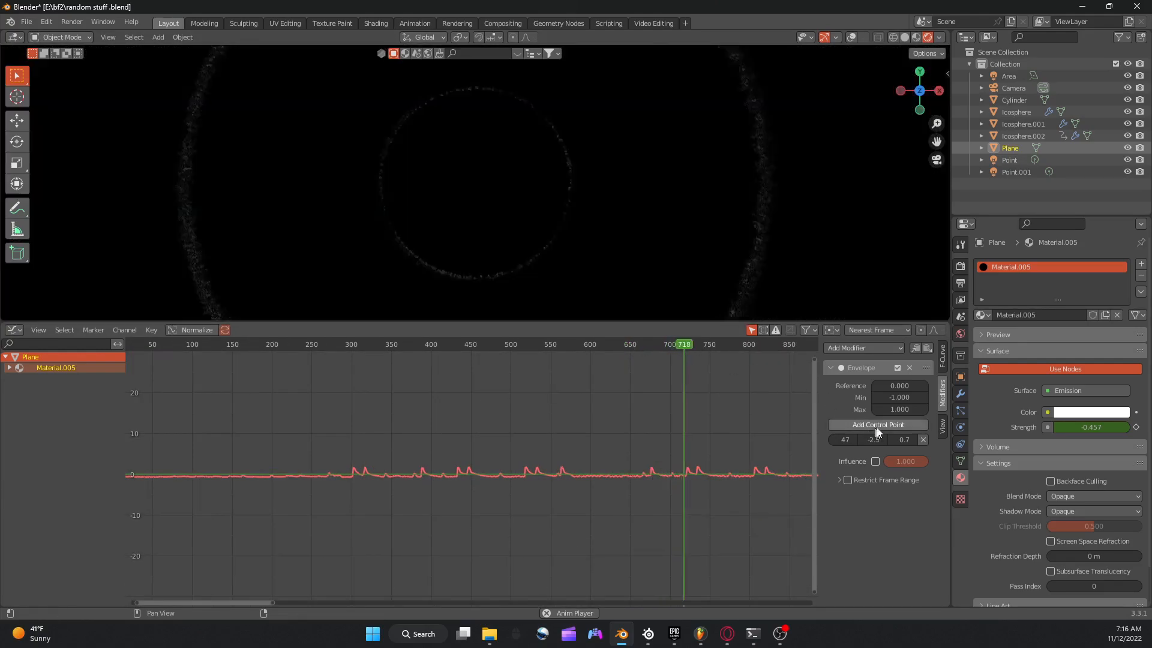
{"action": "scroll", "coordinate": [653, 343], "scroll_direction": "up", "scroll_amount": 6}
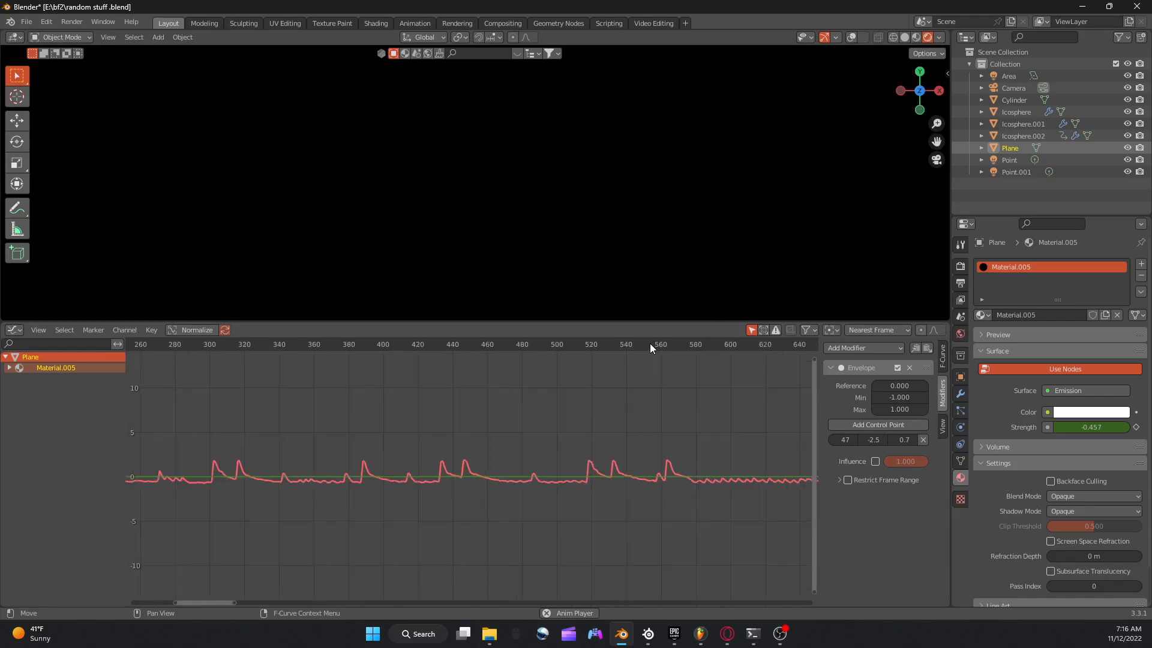
Set the Envelope modifier's Min to -0.600 and Max to 1.100 on the plane's emission strength curve.
{"action": "scroll", "coordinate": [647, 344], "scroll_direction": "up", "scroll_amount": 2}
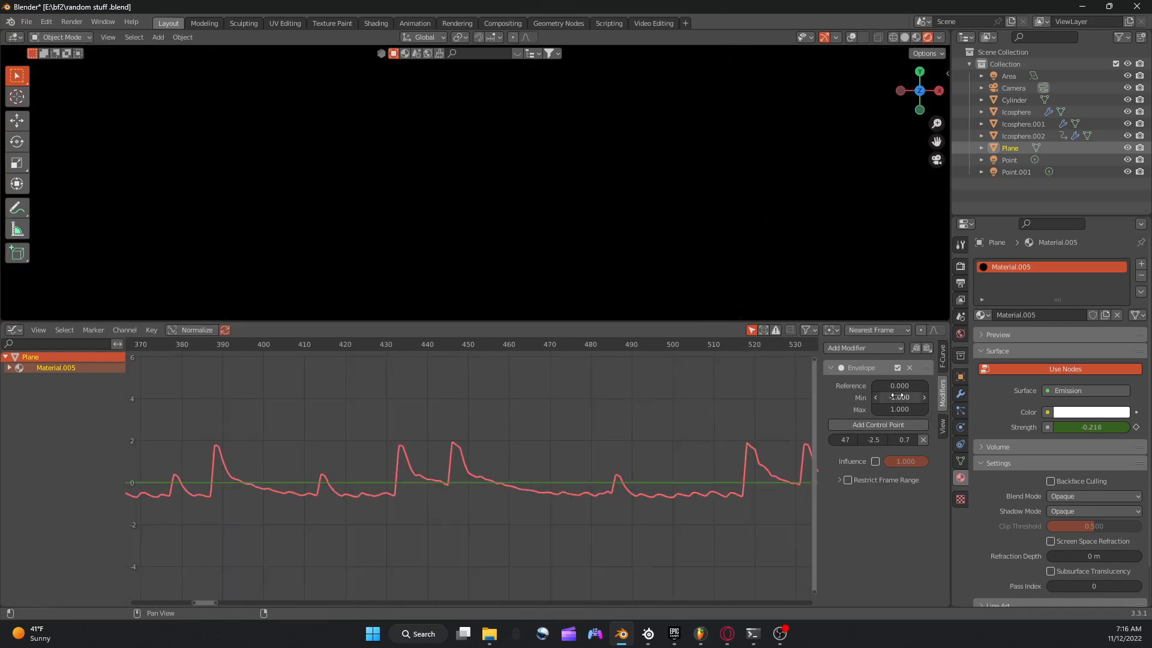
{"action": "left_click_drag", "start_coordinate": [899, 397], "coordinate": [924, 397]}
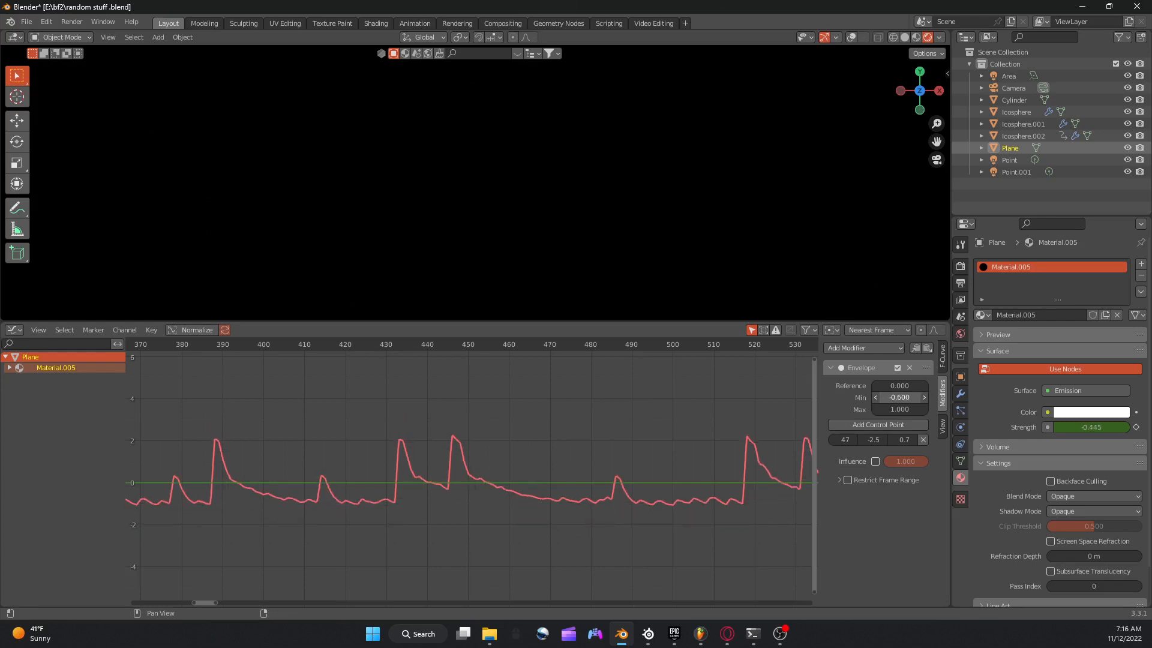
{"action": "left_click", "coordinate": [924, 410]}
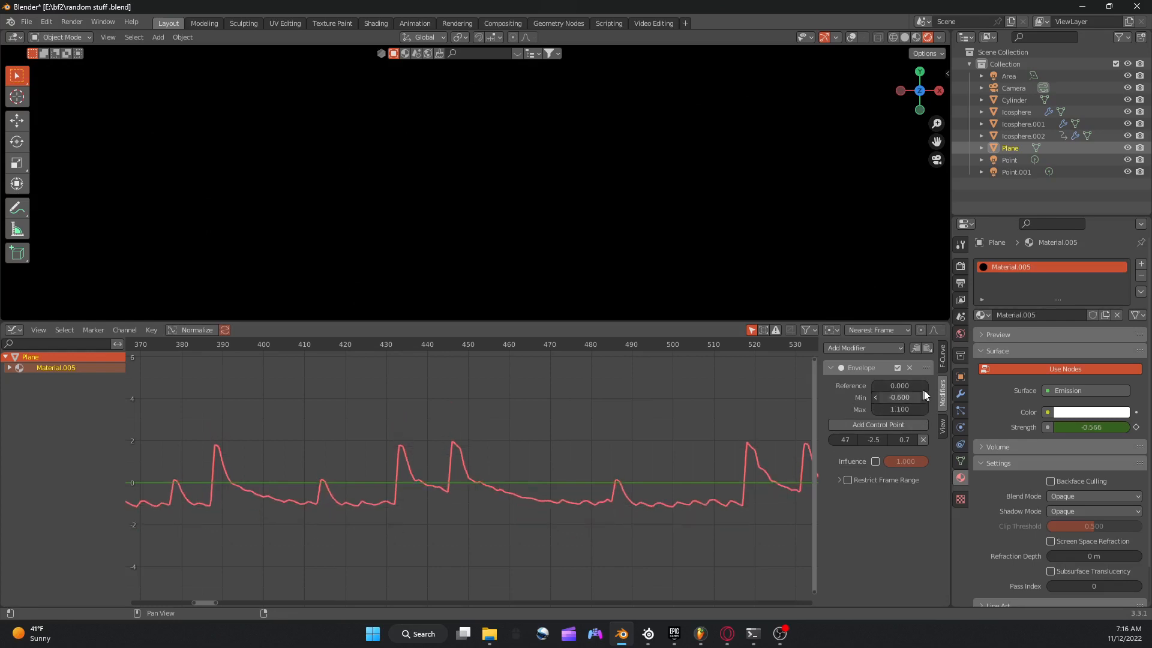
Set the Envelope modifier's Reference value to -0.500.
{"action": "left_click", "coordinate": [926, 387]}
{"action": "left_click", "coordinate": [926, 387]}
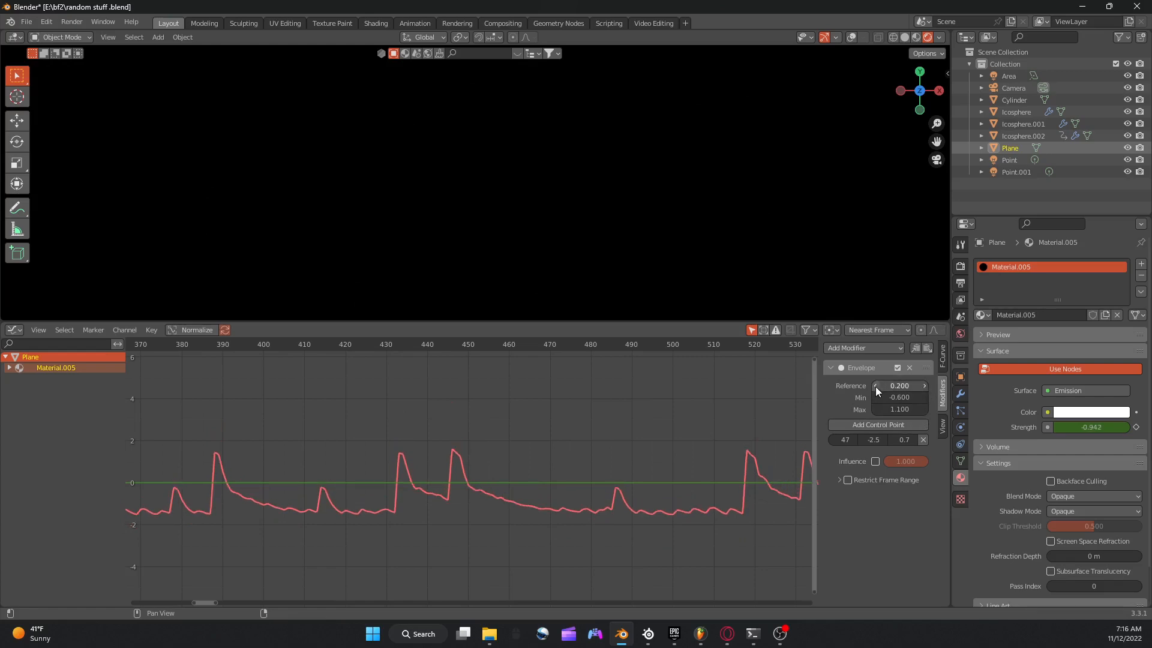
{"action": "left_click", "coordinate": [876, 386]}
{"action": "left_click", "coordinate": [876, 387]}
{"action": "left_click", "coordinate": [876, 386]}
{"action": "left_click", "coordinate": [876, 386]}
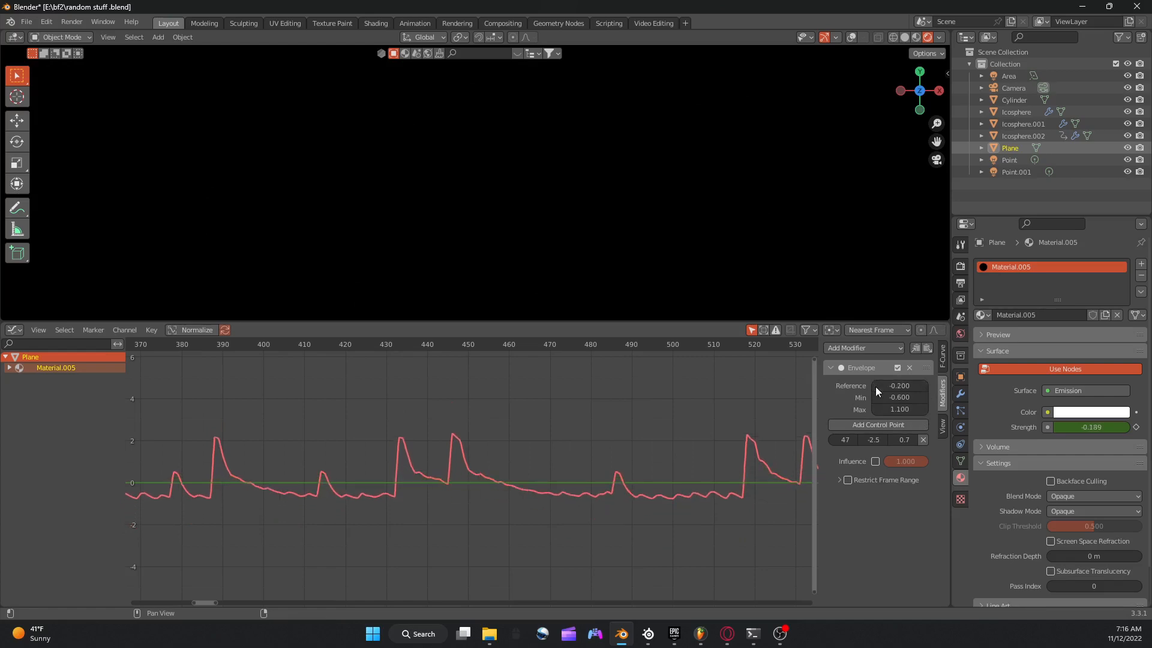
{"action": "left_click", "coordinate": [876, 386]}
{"action": "left_click", "coordinate": [876, 386]}
{"action": "left_click", "coordinate": [876, 387]}
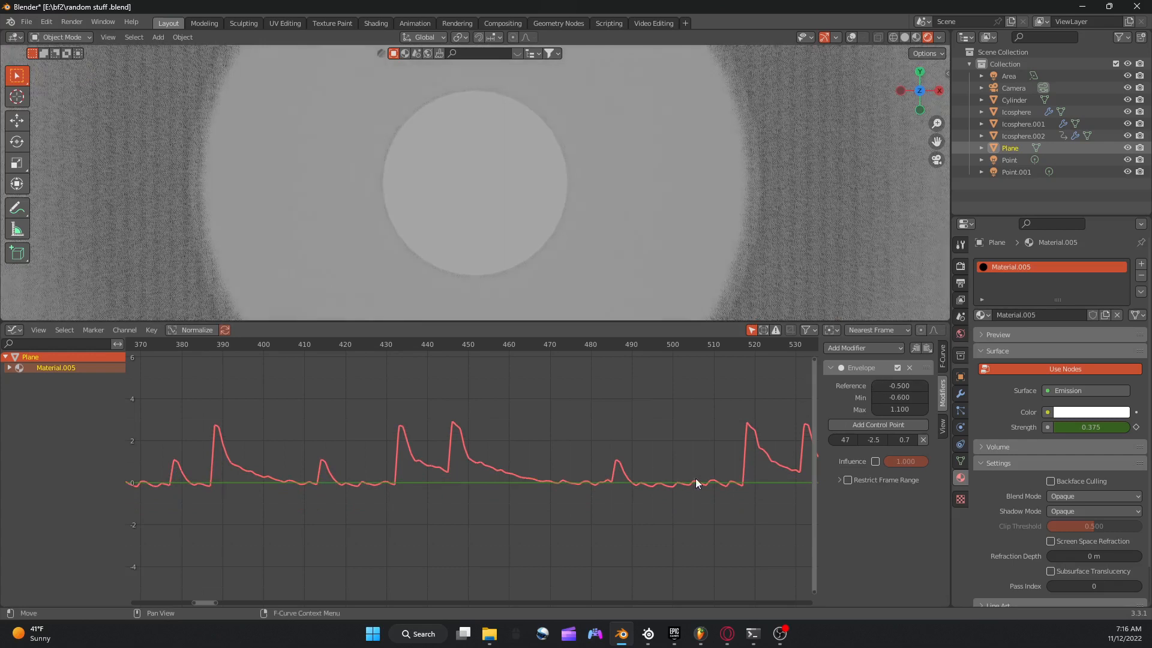
Go to frame 295 and play the animation with the new envelope values.
{"action": "scroll", "coordinate": [531, 340], "scroll_direction": "down", "scroll_amount": 5}
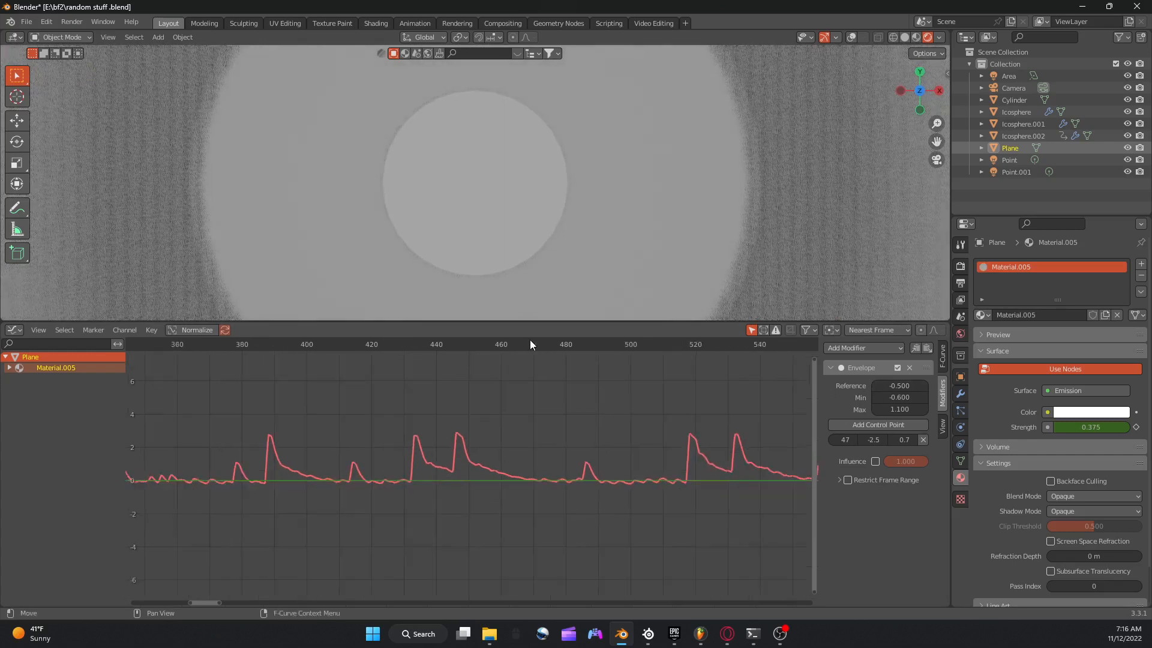
{"action": "scroll", "coordinate": [549, 342], "scroll_direction": "down", "scroll_amount": 1}
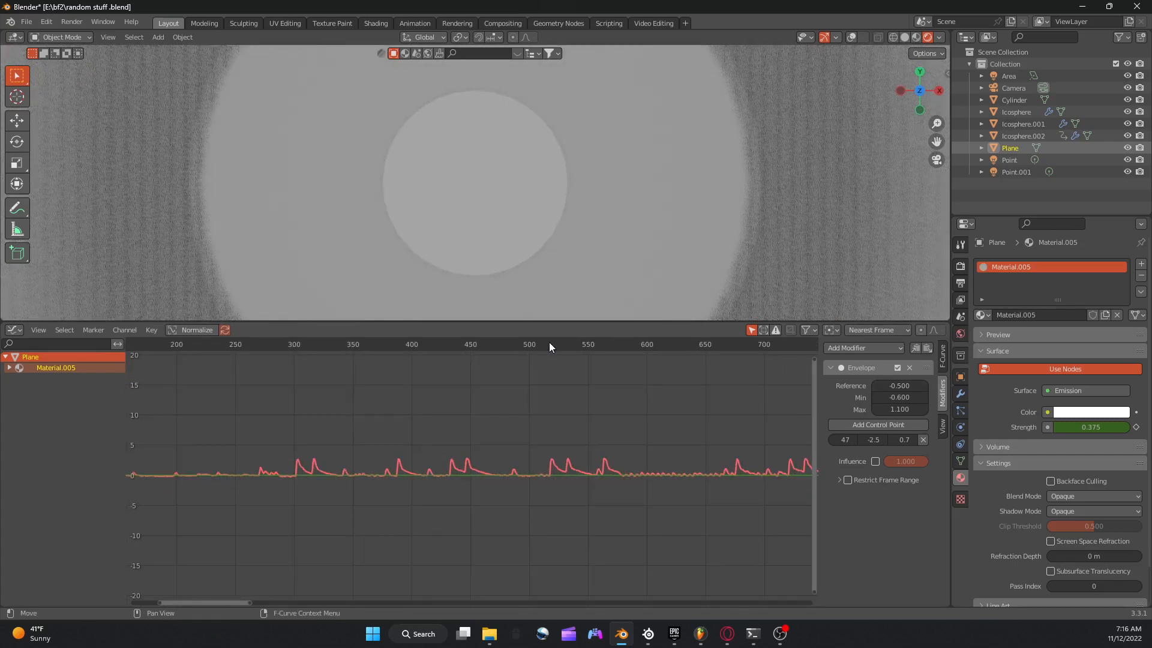
{"action": "left_click", "coordinate": [290, 352]}
{"action": "key", "text": "space"}
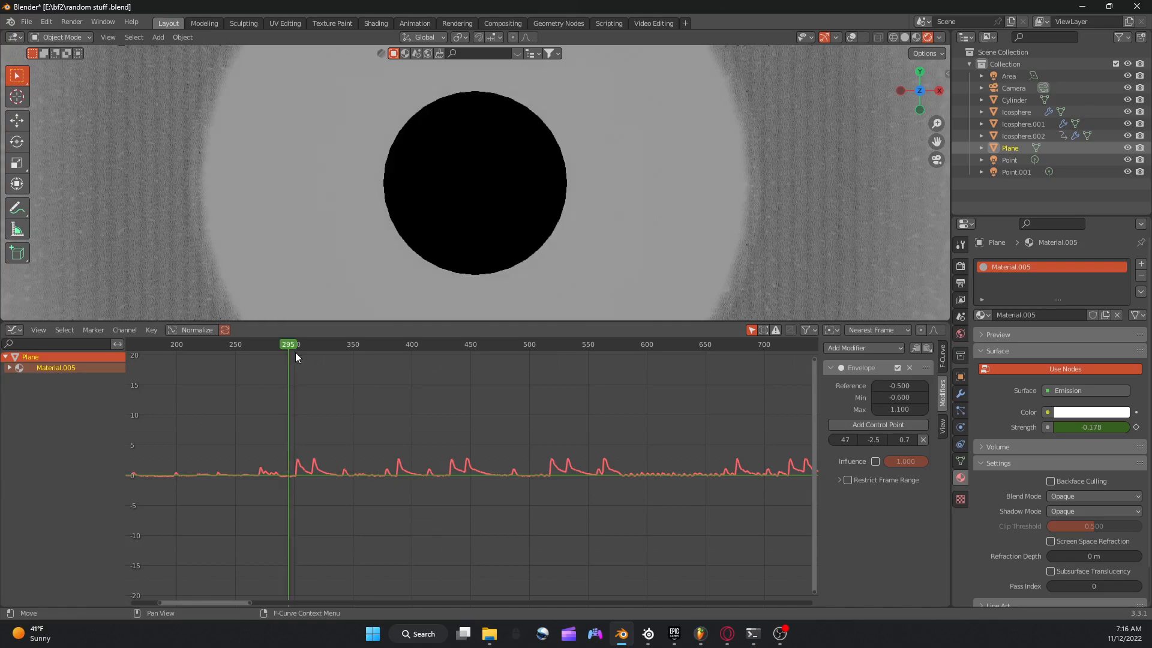
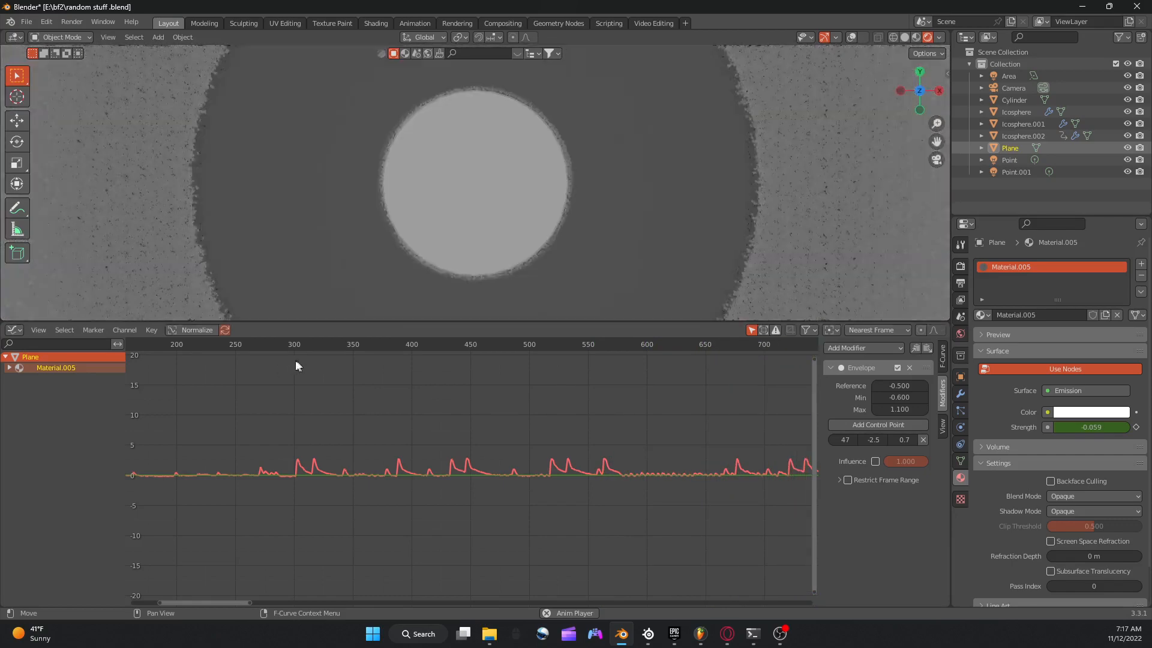
Stop playback at frame 317 and examine the plane's emission strength curve across its wider frame range.
{"action": "key", "text": "space"}
{"action": "left_click", "coordinate": [314, 346]}
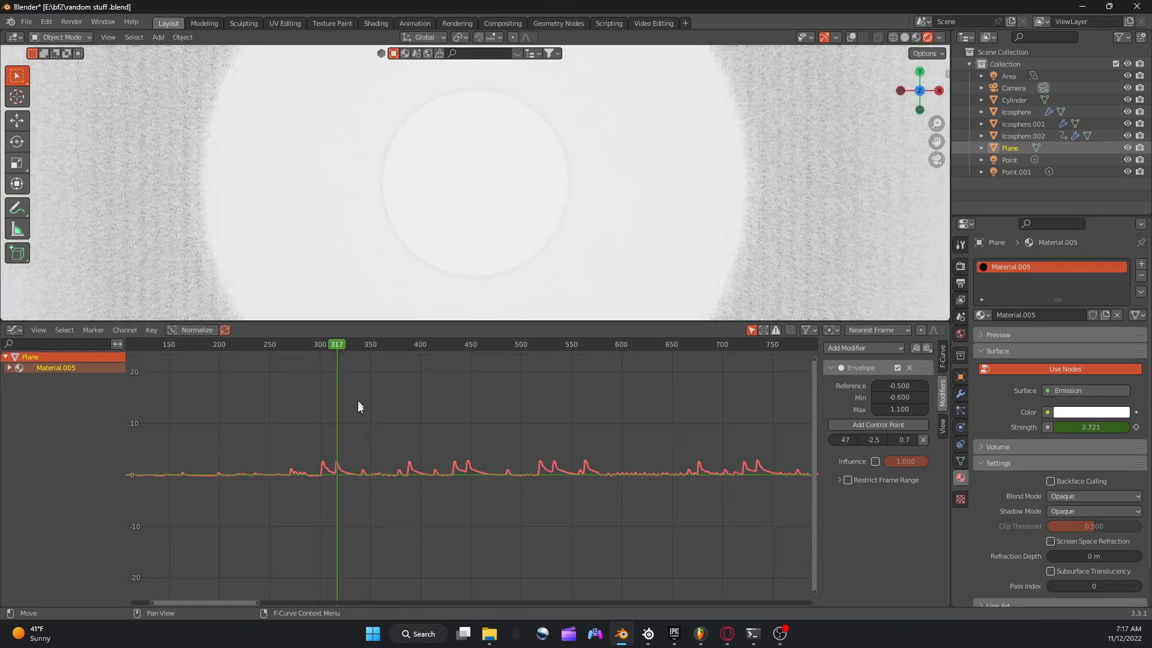
{"action": "scroll", "coordinate": [358, 404], "scroll_direction": "down", "scroll_amount": 5}
{"action": "scroll", "coordinate": [384, 403], "scroll_direction": "down", "scroll_amount": 2}
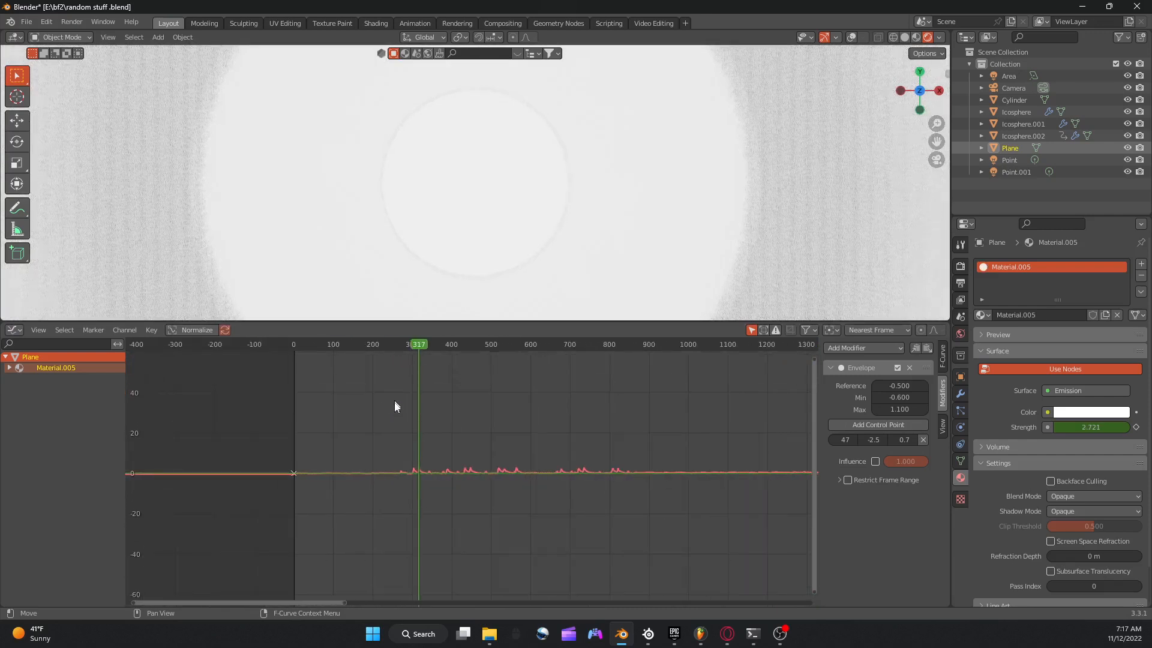
{"action": "scroll", "coordinate": [531, 384], "scroll_direction": "down", "scroll_amount": 2}
{"action": "scroll", "coordinate": [573, 389], "scroll_direction": "down", "scroll_amount": 2}
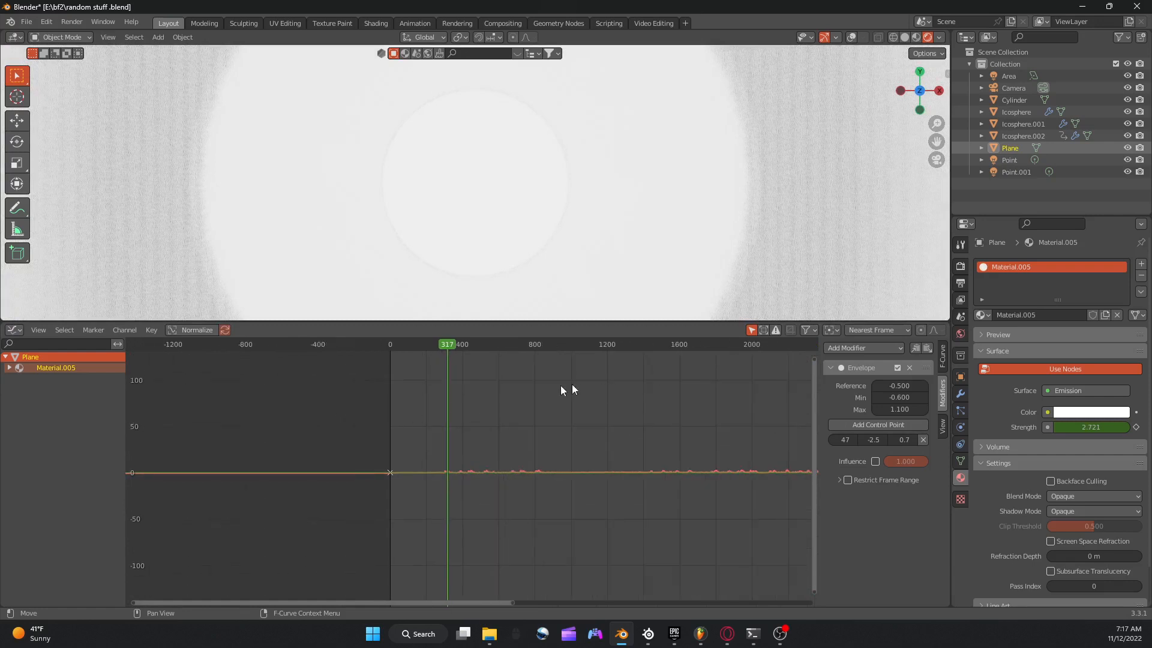
{"action": "scroll", "coordinate": [622, 406], "scroll_direction": "up", "scroll_amount": 2}
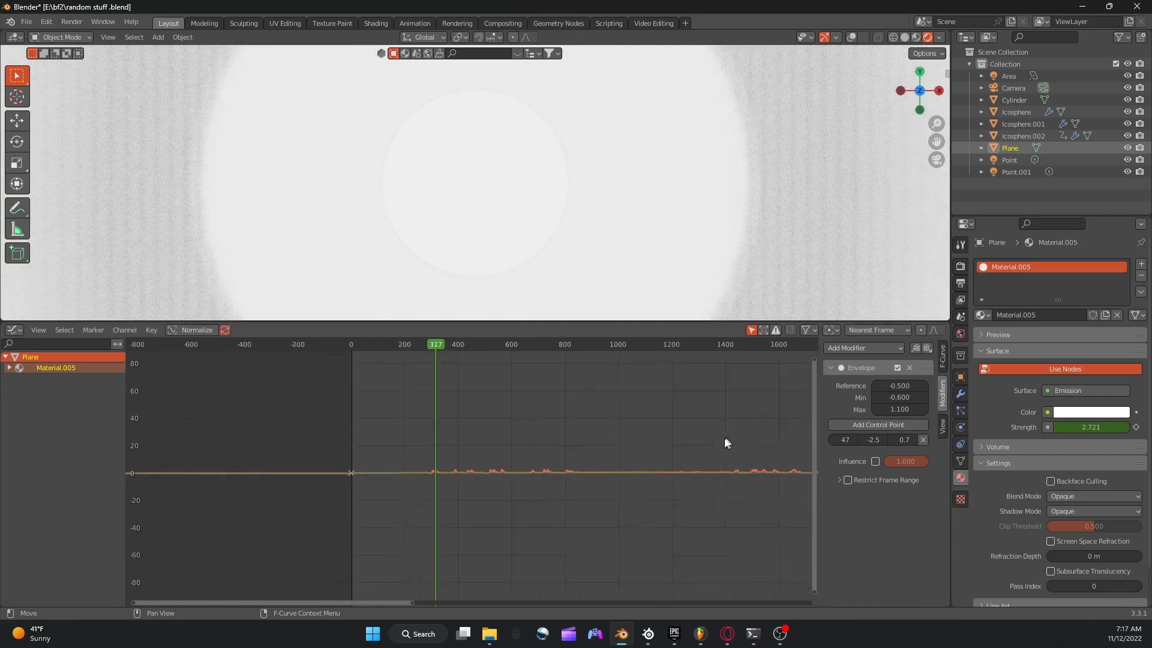
{"action": "scroll", "coordinate": [548, 488], "scroll_direction": "up", "scroll_amount": 2}
{"action": "scroll", "coordinate": [463, 514], "scroll_direction": "up", "scroll_amount": 3}
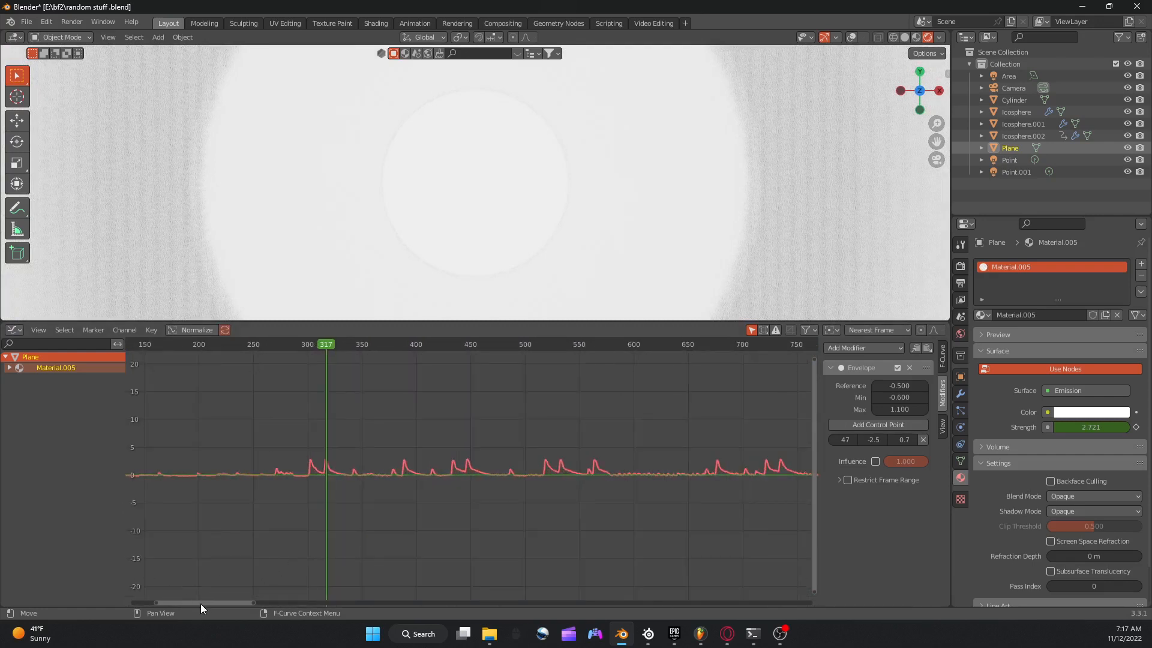
Play the animation from about frame 1412 to check the plane's emission on the second group of peaks.
{"action": "left_click_drag", "start_coordinate": [201, 604], "coordinate": [380, 598]}
{"action": "left_click", "coordinate": [495, 344]}
{"action": "key", "text": "space"}
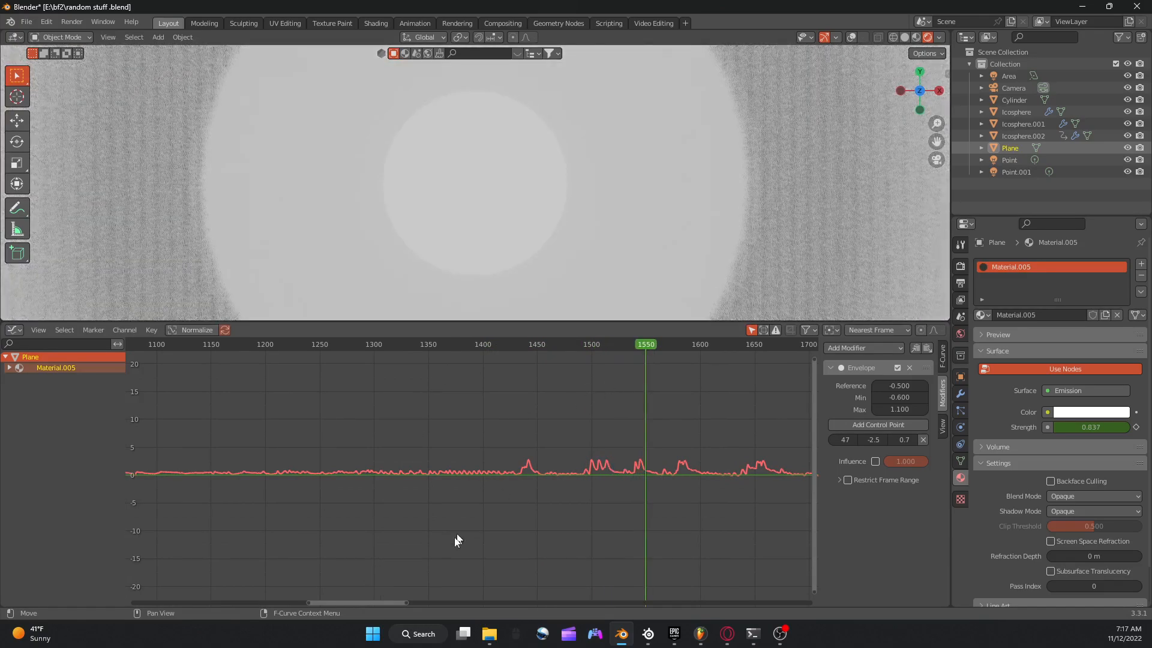
Return the animation to frame 0.
{"action": "scroll", "coordinate": [531, 346], "scroll_direction": "down", "scroll_amount": 3}
{"action": "left_click", "coordinate": [531, 344]}
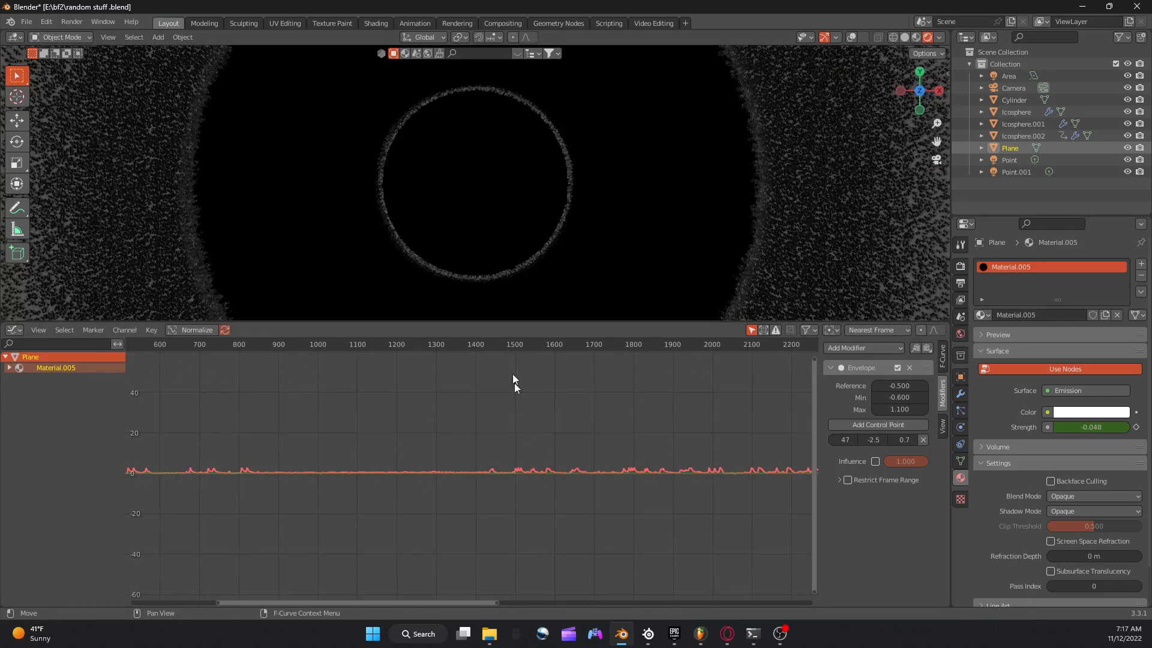
{"action": "scroll", "coordinate": [512, 351], "scroll_direction": "down", "scroll_amount": 5}
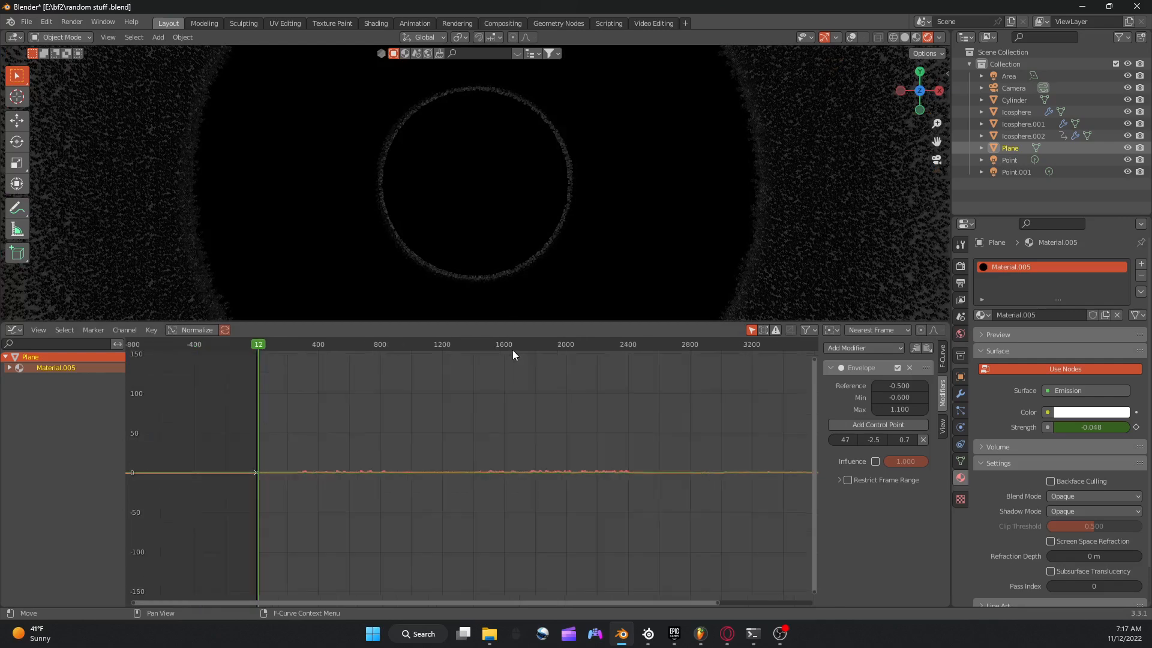
{"action": "left_click", "coordinate": [281, 344]}
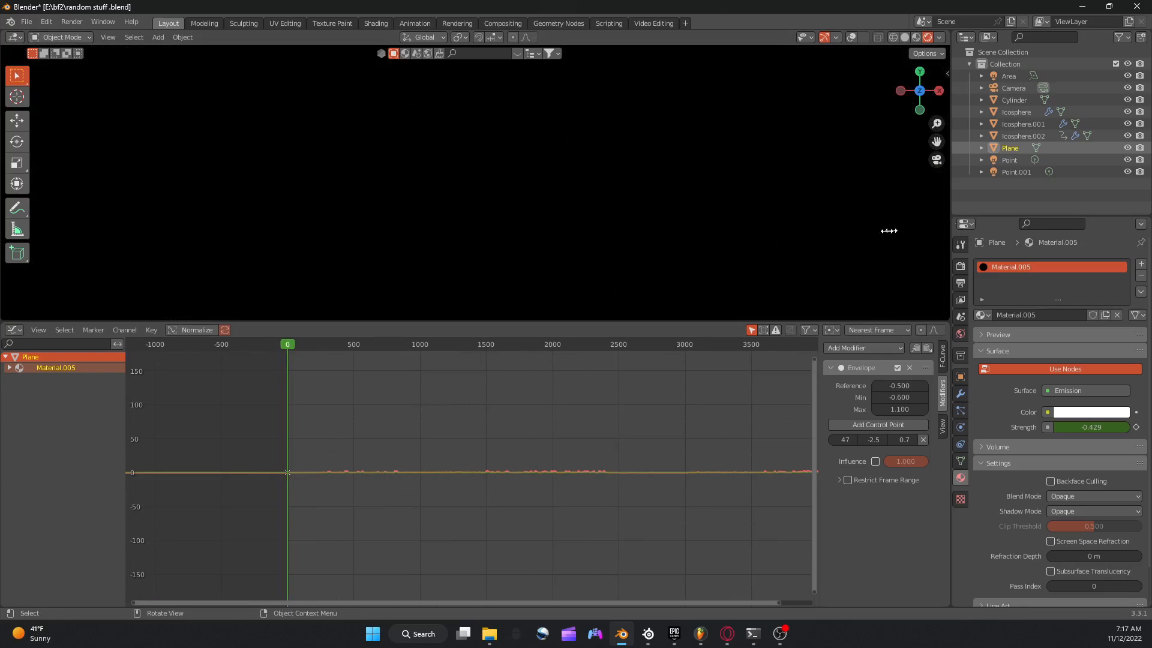
Widen the Properties editor considerably and switch the 3D viewport to solid shading.
{"action": "left_click_drag", "start_coordinate": [889, 230], "coordinate": [639, 247]}
{"action": "mouse_move", "coordinate": [447, 322]}
{"action": "left_mouse_down"}
{"action": "mouse_move", "coordinate": [441, 355]}
{"action": "mouse_move", "coordinate": [447, 319]}
{"action": "left_mouse_up"}
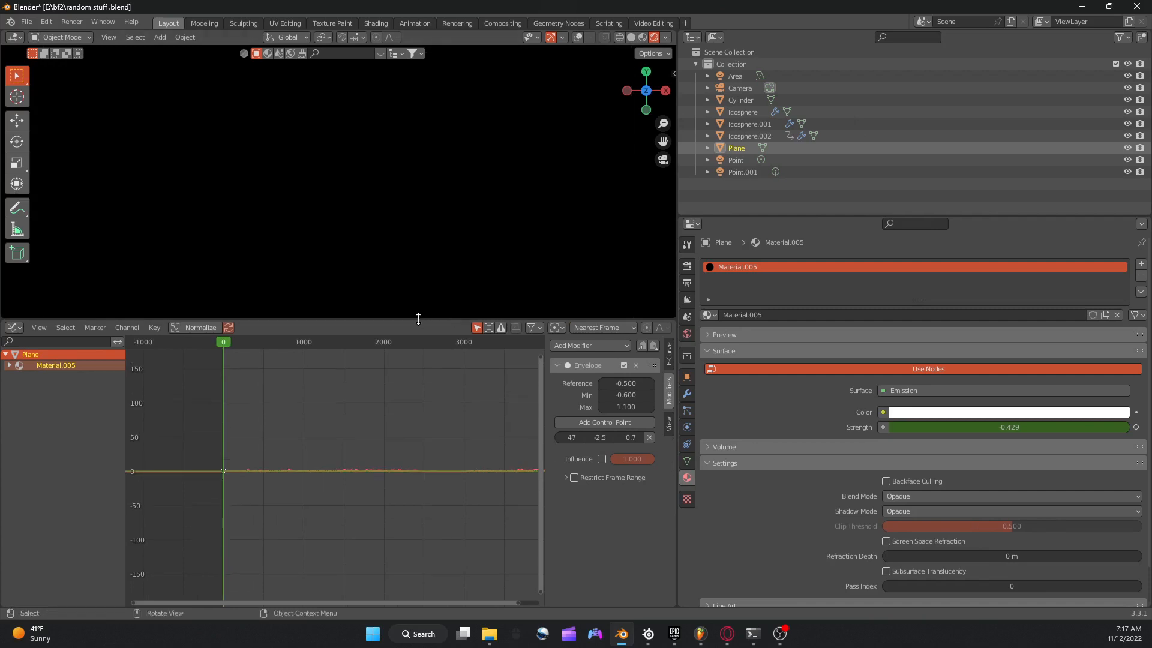
{"action": "left_click_drag", "start_coordinate": [418, 322], "coordinate": [408, 337]}
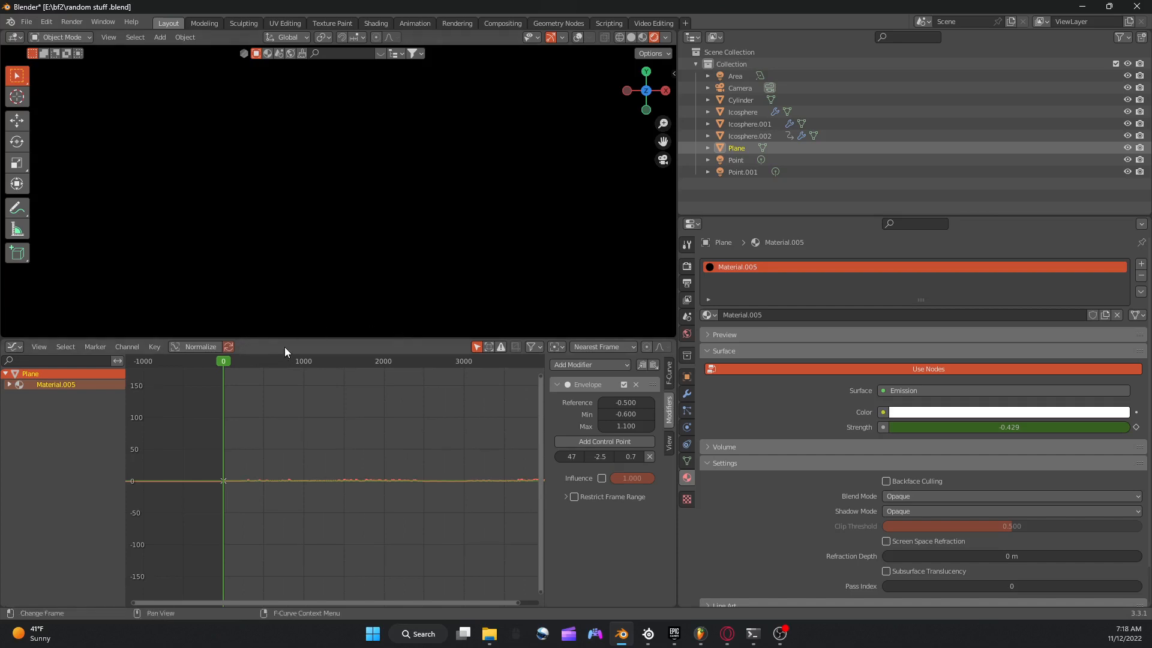
{"action": "left_click", "coordinate": [631, 37]}
Close the Epic Games Launcher and the Opera browser, and reset the animation to frame 0 in Blender.
{"action": "key", "text": "space"}
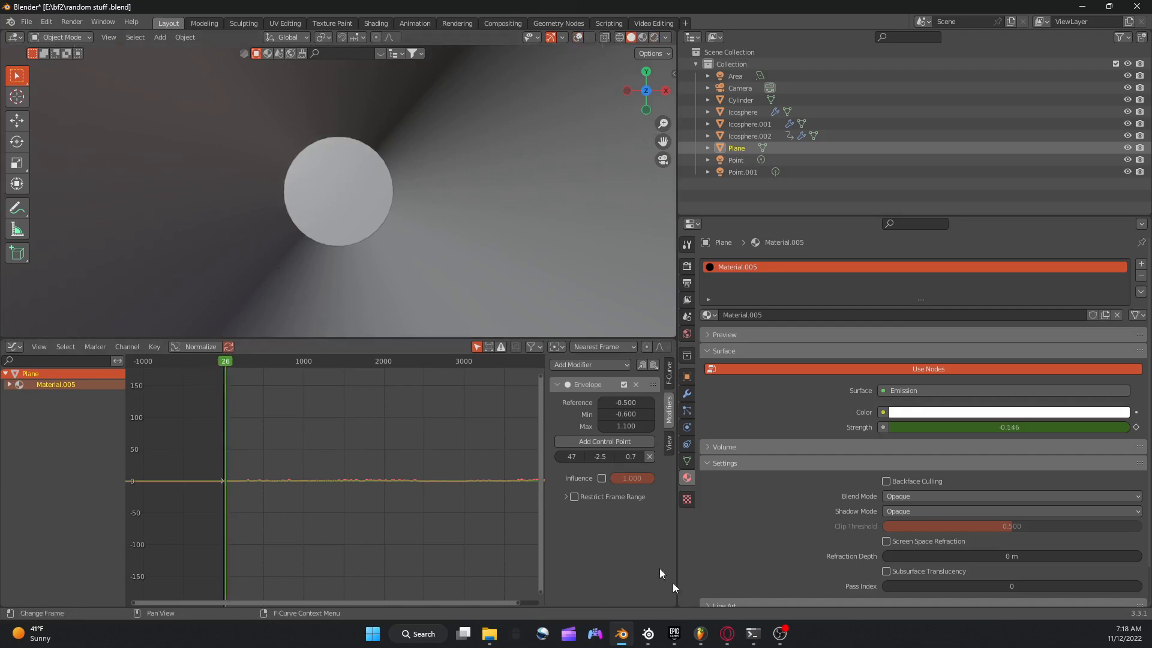
{"action": "left_click", "coordinate": [674, 634]}
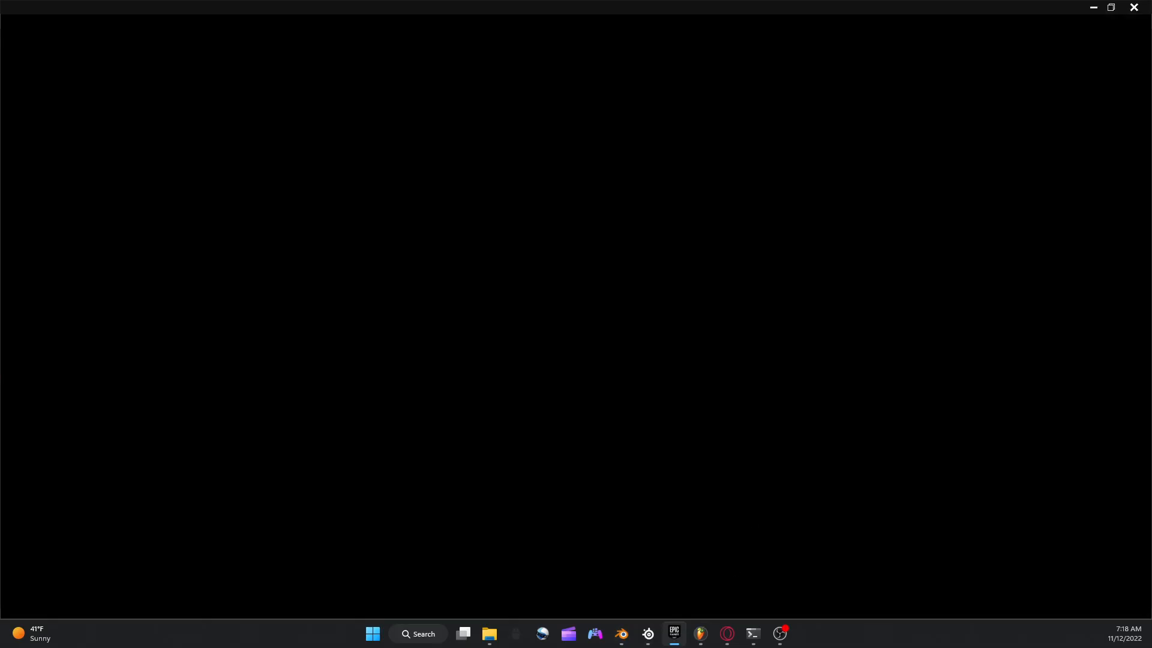
{"action": "left_click", "coordinate": [1139, 9]}
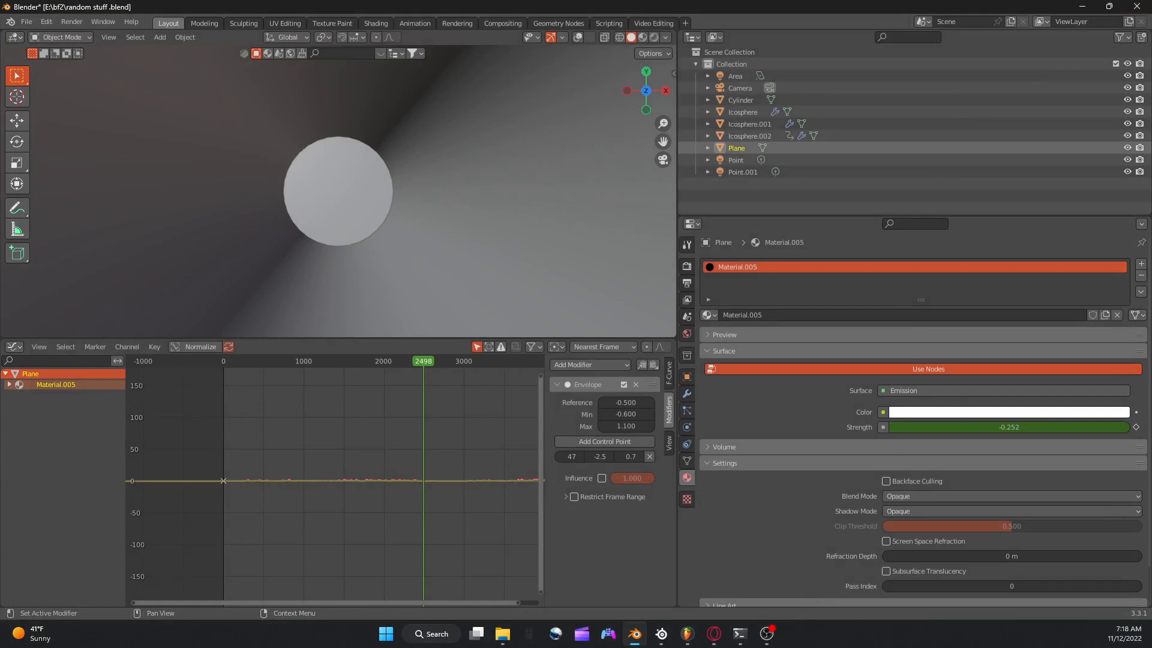
{"action": "key", "text": "alt+Tab"}
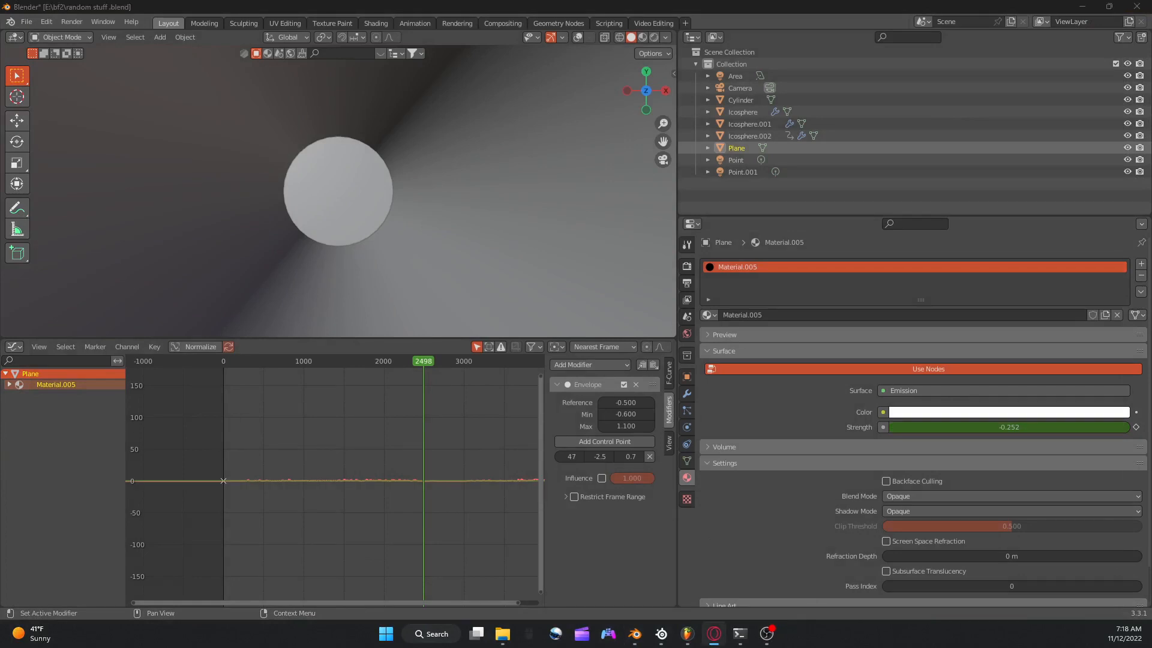
{"action": "key", "text": "alt+F4"}
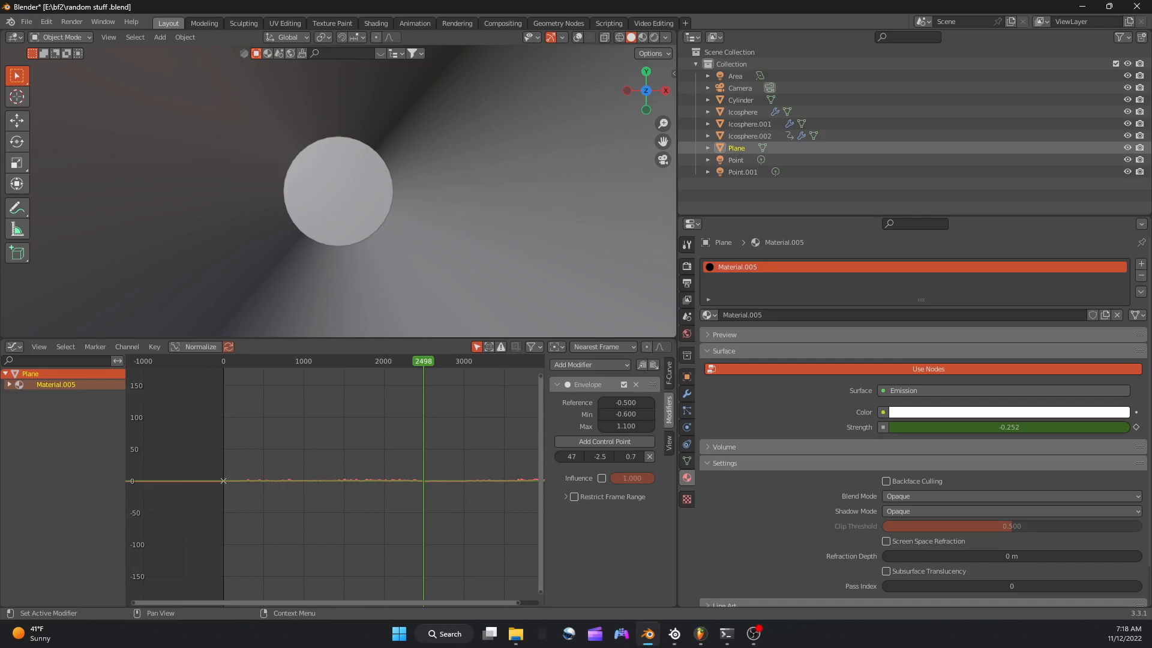
{"action": "key", "text": "alt+Tab"}
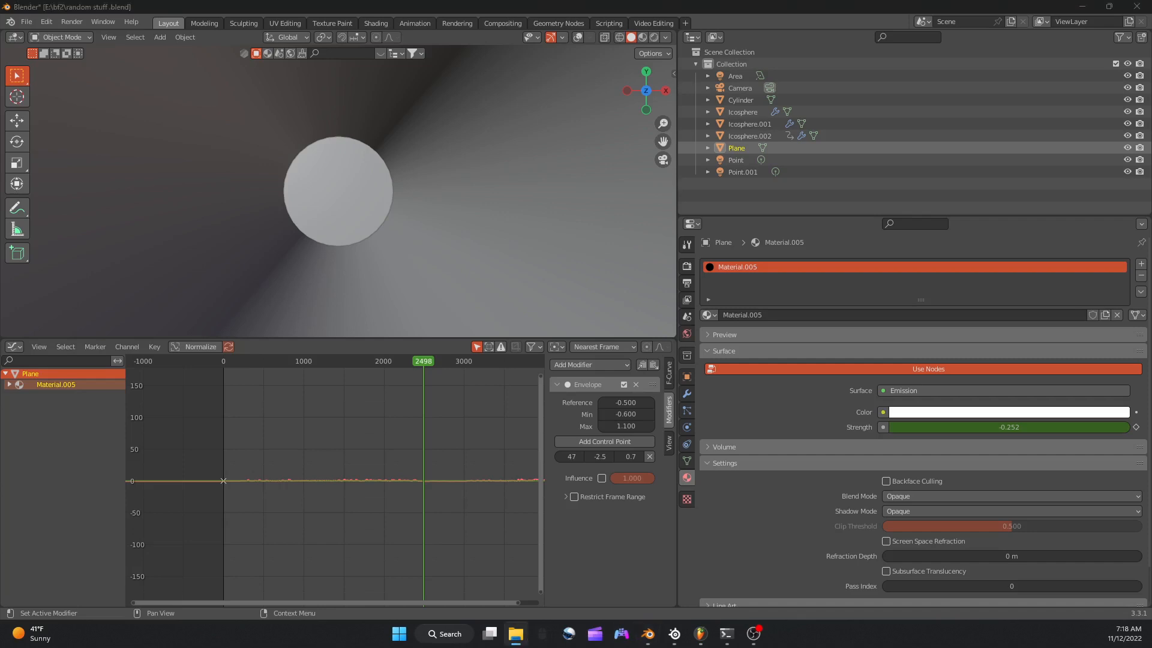
{"action": "left_click", "coordinate": [223, 362]}
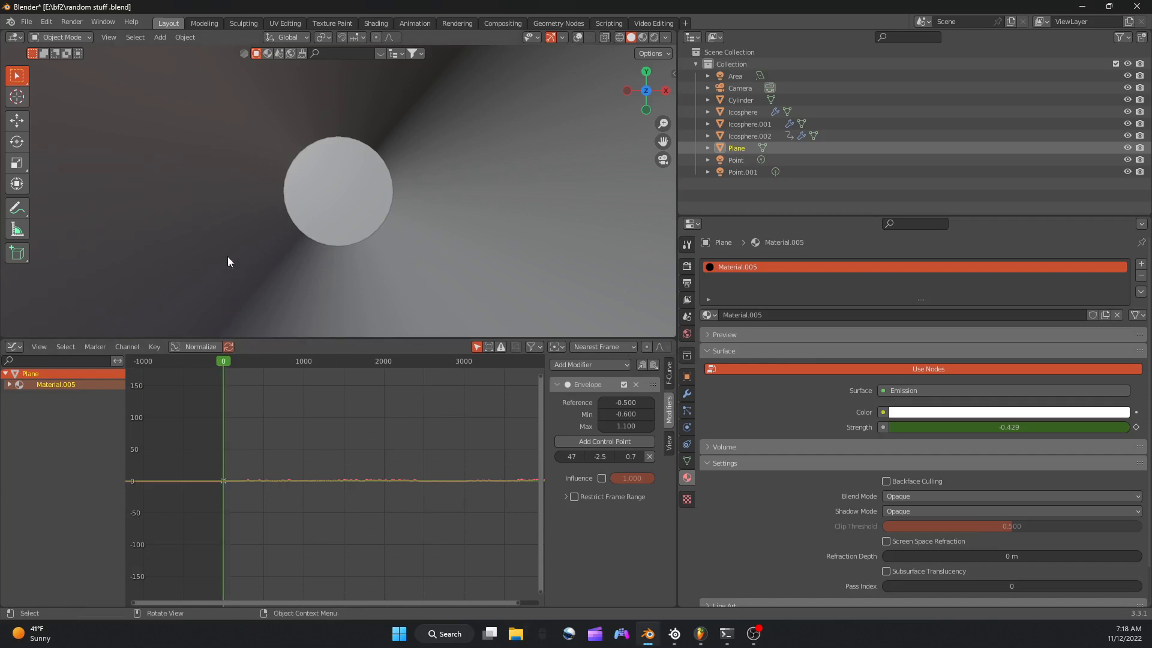
Delete all three existing ico spheres from the scene.
{"action": "scroll", "coordinate": [243, 244], "scroll_direction": "down", "scroll_amount": 3}
{"action": "key", "text": "KP_0"}
{"action": "scroll", "coordinate": [276, 231], "scroll_direction": "down", "scroll_amount": 8}
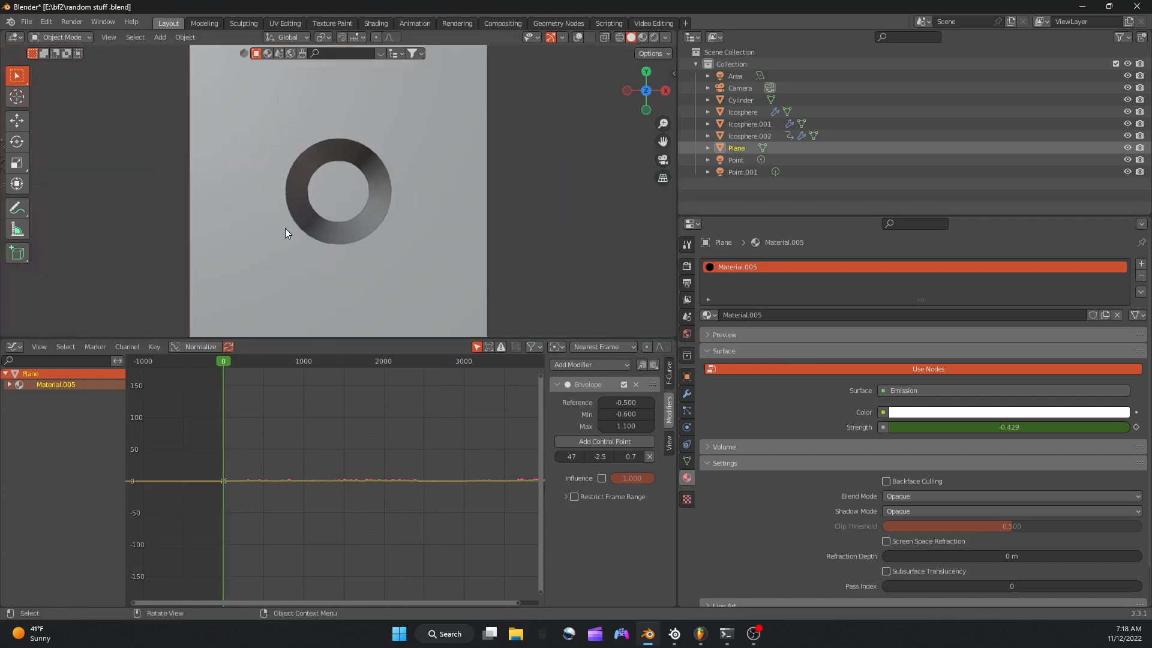
{"action": "middle_click_drag", "start_coordinate": [285, 228], "coordinate": [324, 203]}
{"action": "scroll", "coordinate": [106, 221], "scroll_direction": "down", "scroll_amount": 5}
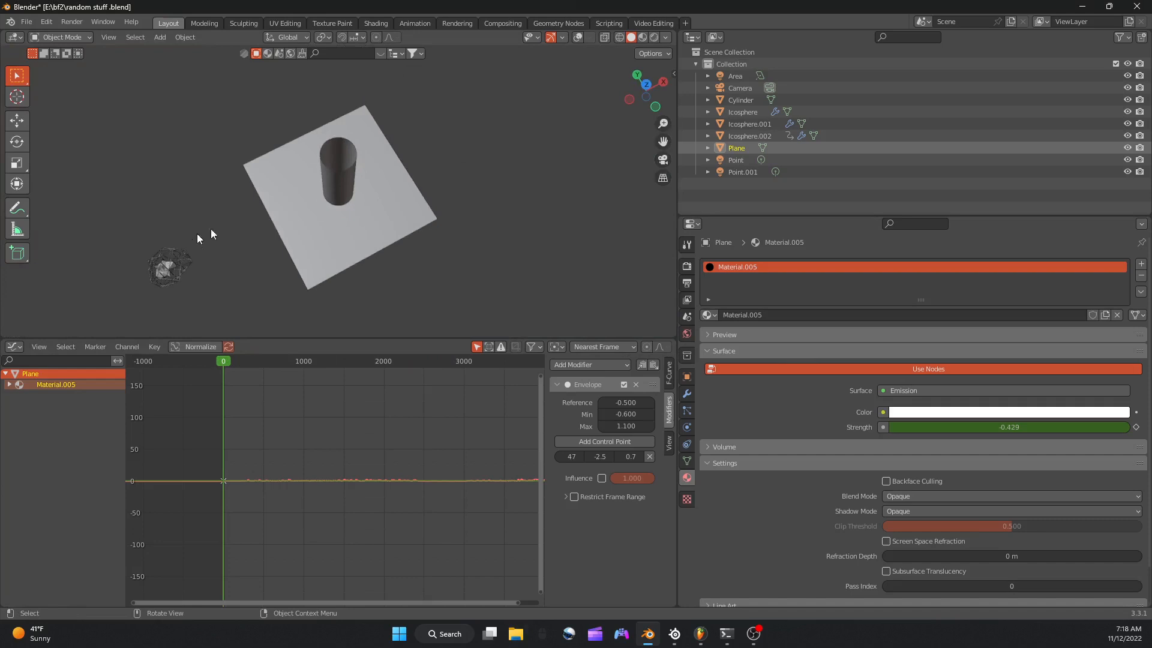
{"action": "left_click", "coordinate": [336, 195]}
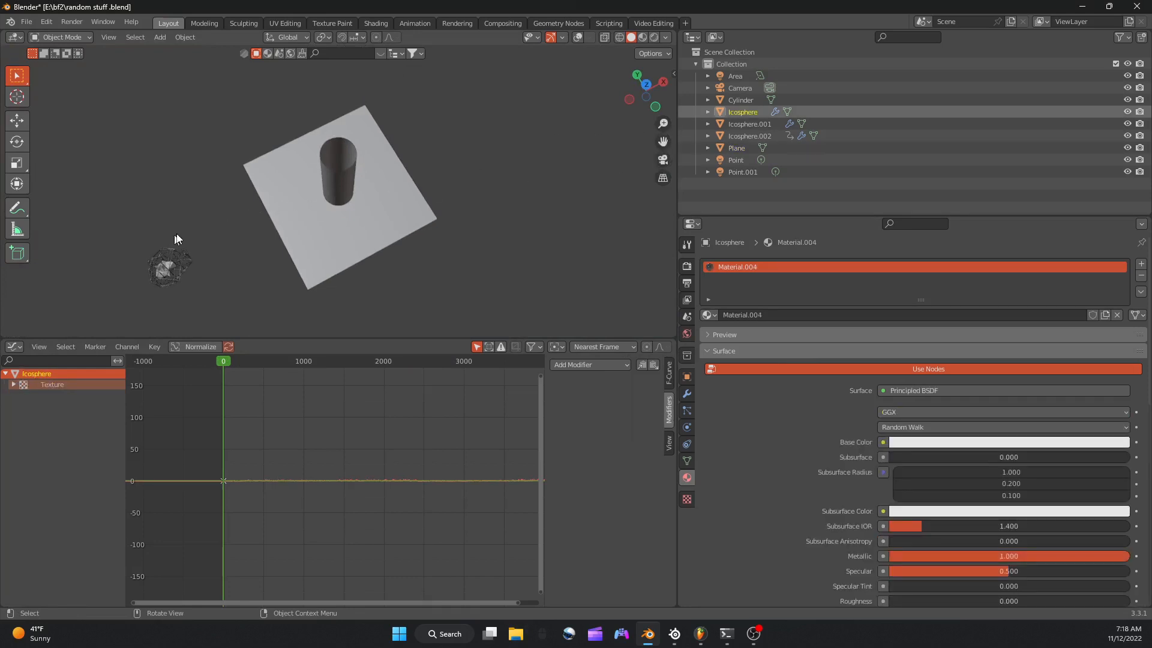
{"action": "left_click_drag", "start_coordinate": [177, 239], "coordinate": [130, 294]}
{"action": "right_click", "coordinate": [130, 294]}
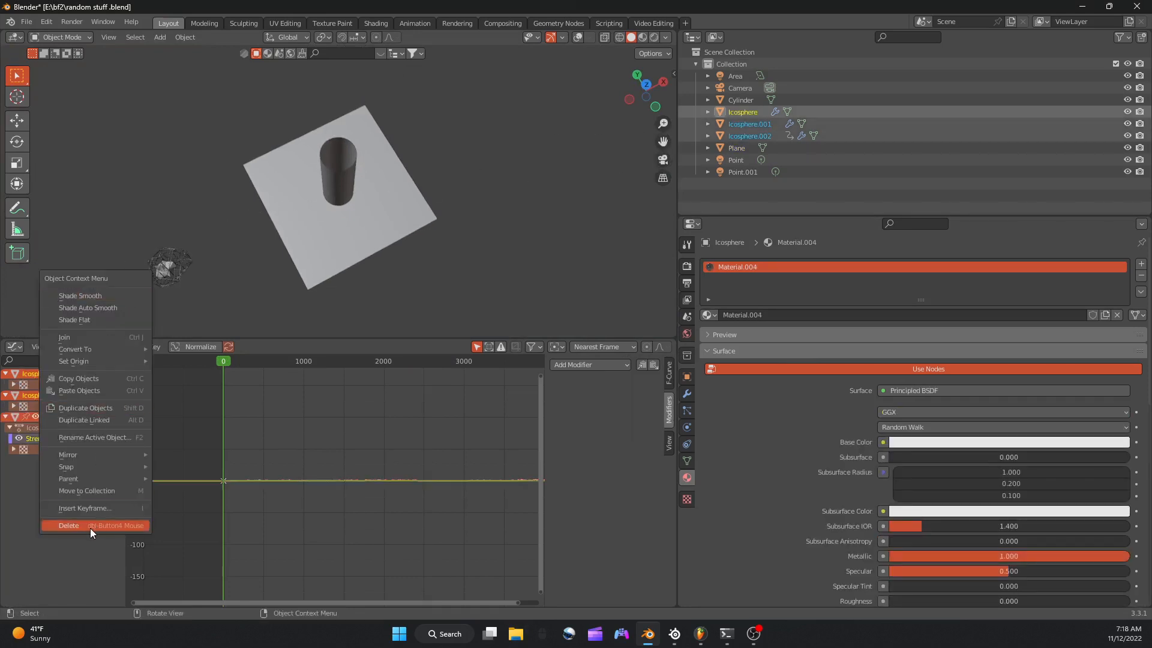
{"action": "key", "text": "Delete"}
{"action": "left_click", "coordinate": [663, 160]}
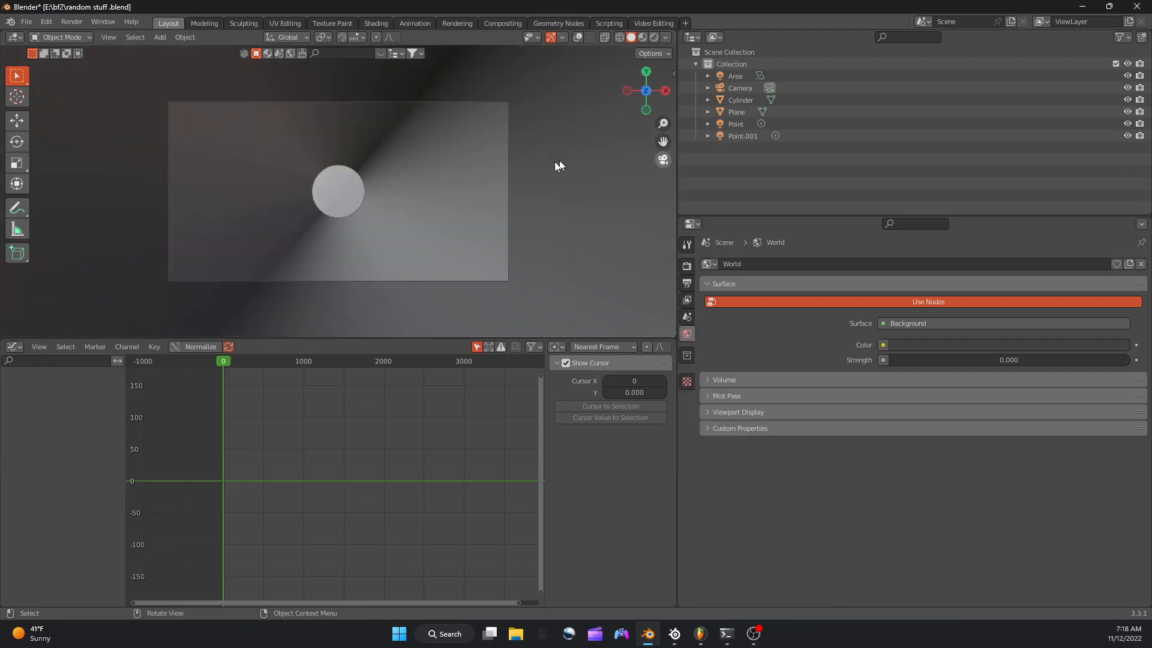
Scale down the emissive plane around the tube until it is only slightly wider than the tube.
{"action": "left_click", "coordinate": [380, 192]}
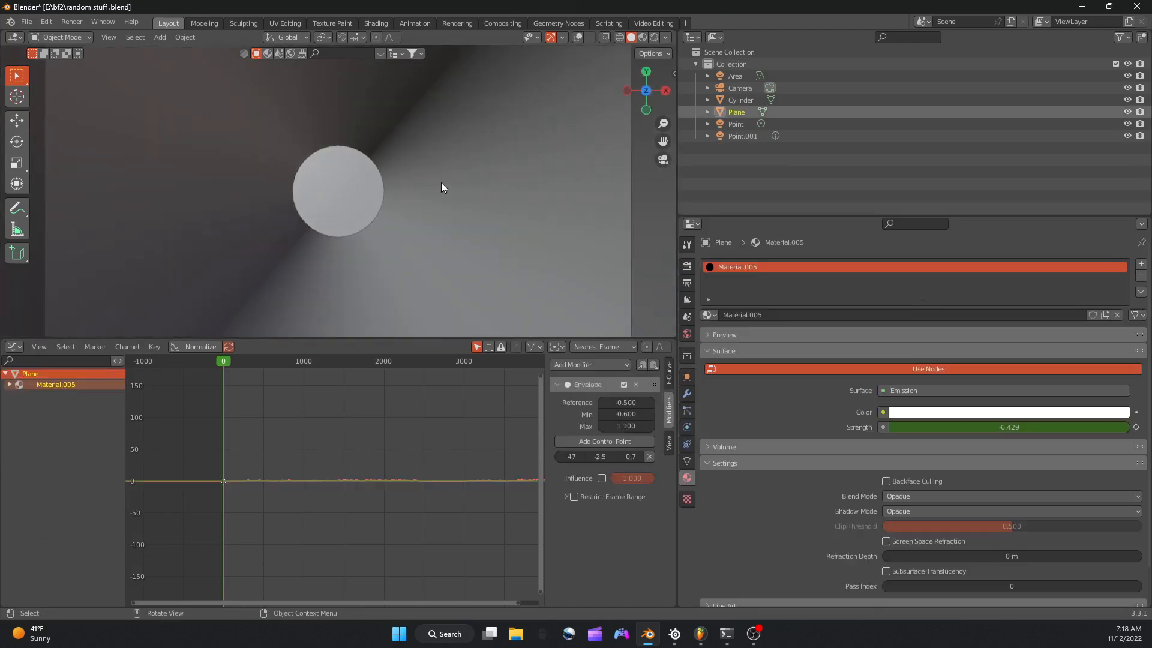
{"action": "key", "text": "s"}
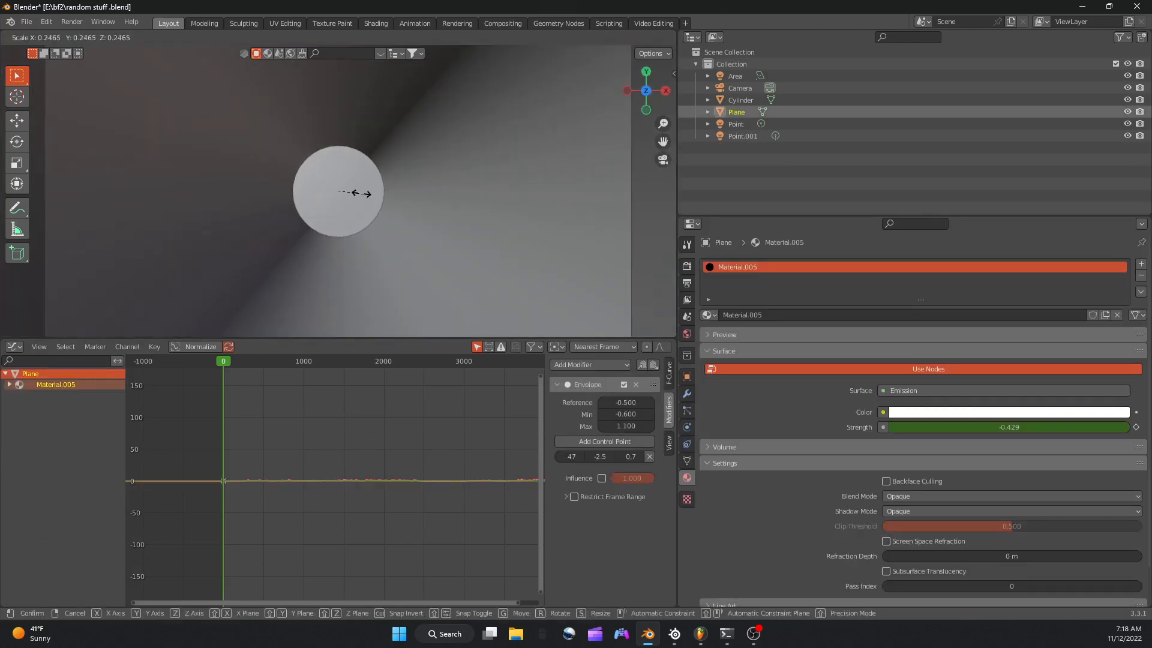
{"action": "left_click", "coordinate": [362, 193]}
{"action": "key", "text": "s"}
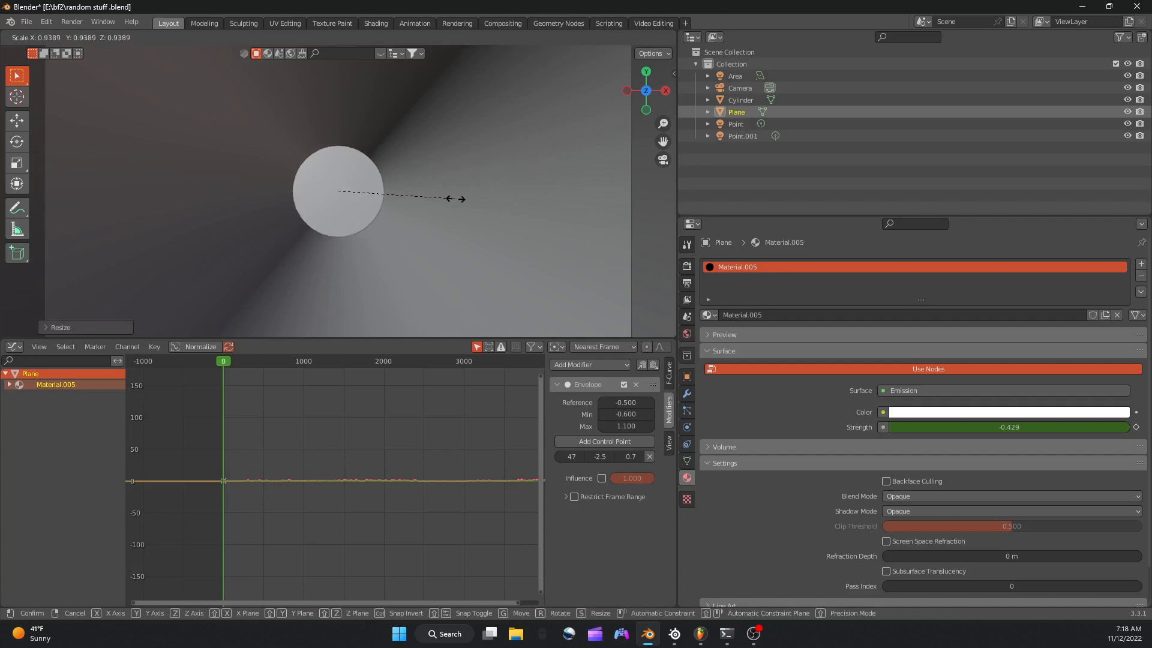
{"action": "left_click", "coordinate": [454, 194]}
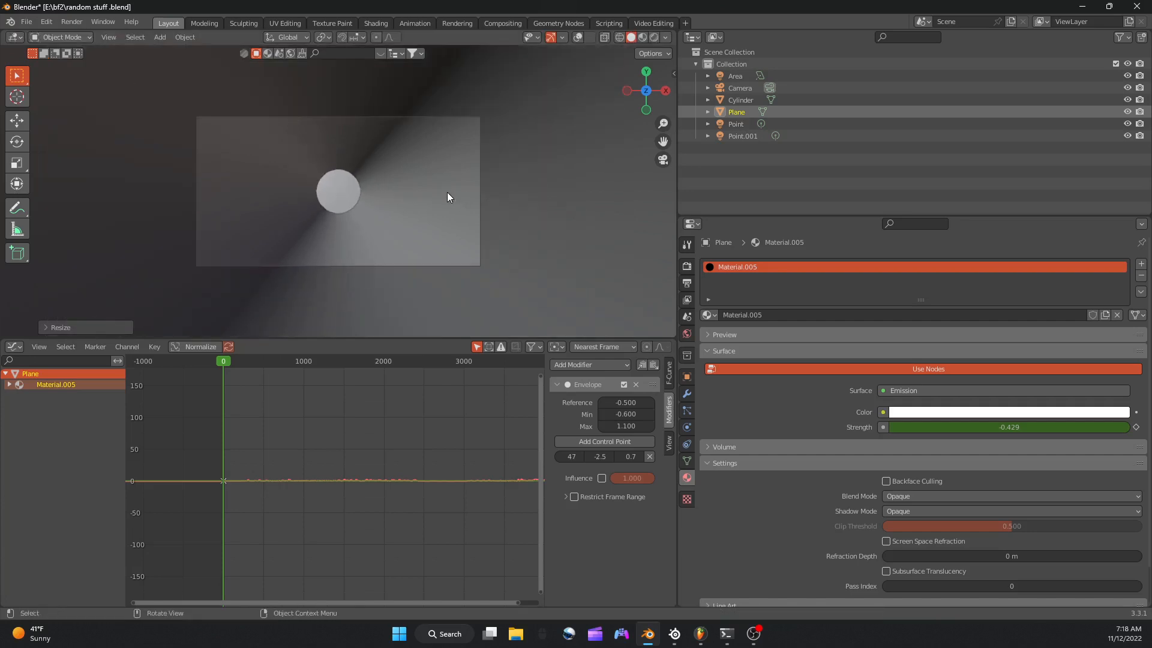
Fine-tune the plane's scale in small increments so its corners extend just past the tube wall.
{"action": "middle_click_drag", "start_coordinate": [447, 192], "coordinate": [471, 126]}
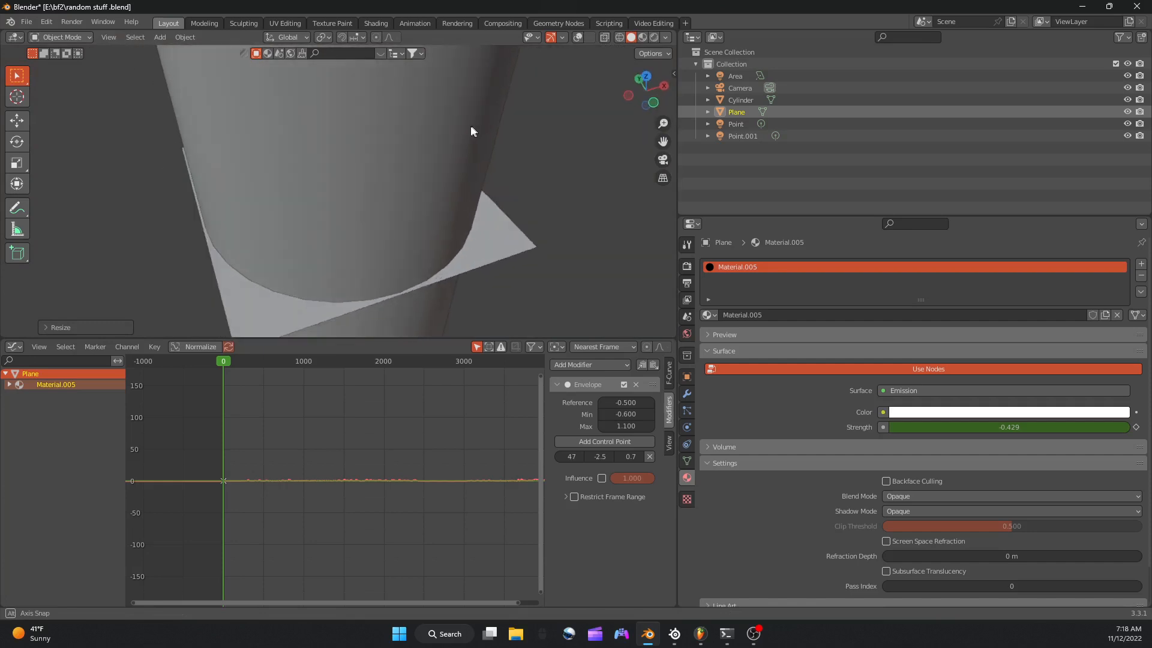
{"action": "key", "text": "s"}
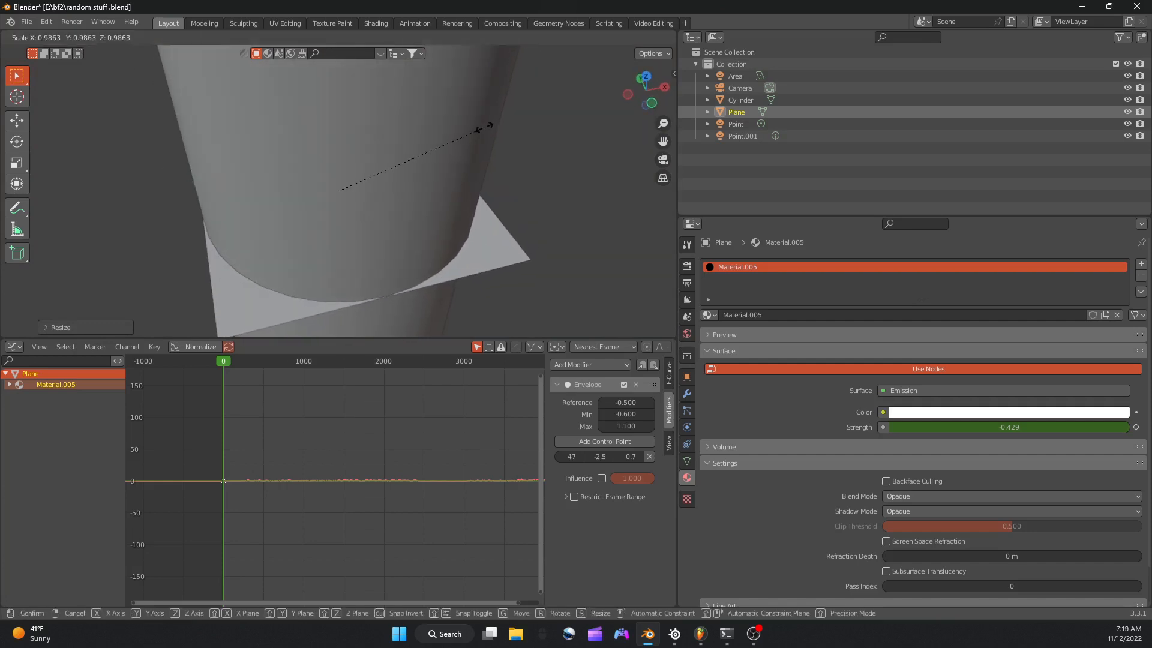
{"action": "left_click", "coordinate": [484, 128]}
{"action": "middle_click_drag", "start_coordinate": [484, 127], "coordinate": [520, 163]}
{"action": "key", "text": "s"}
{"action": "left_click", "coordinate": [488, 160]}
{"action": "key", "text": "s"}
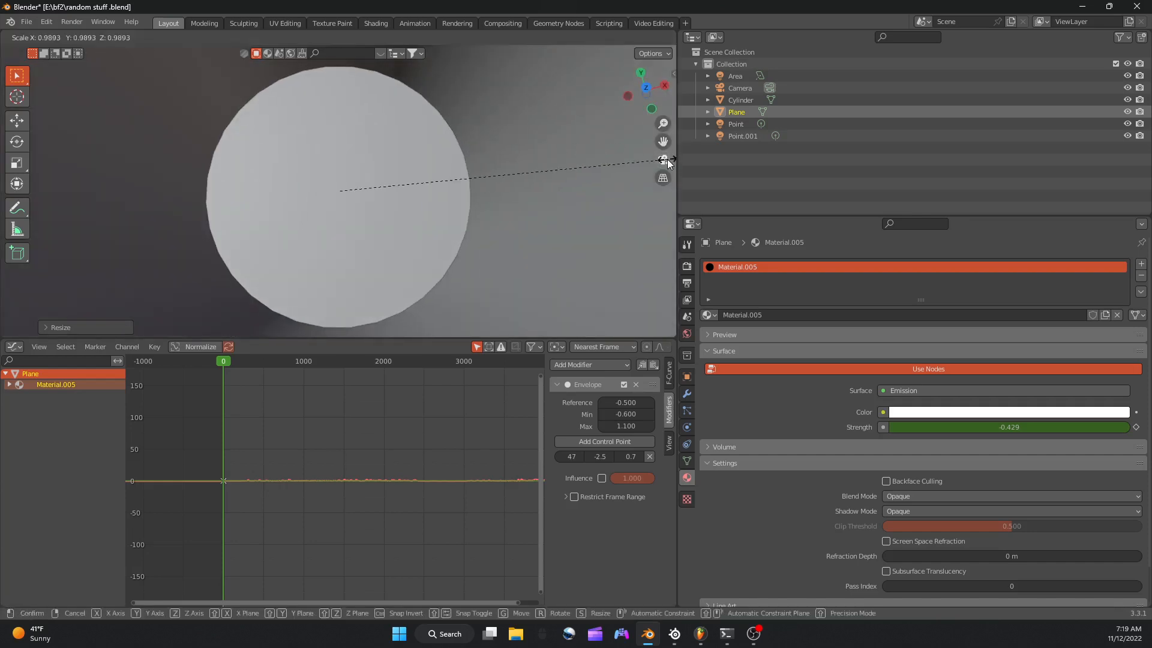
{"action": "left_click", "coordinate": [667, 158]}
{"action": "left_click", "coordinate": [667, 157]}
Add a new ico sphere mesh at the centre of the tube.
{"action": "key", "text": "shift+a"}
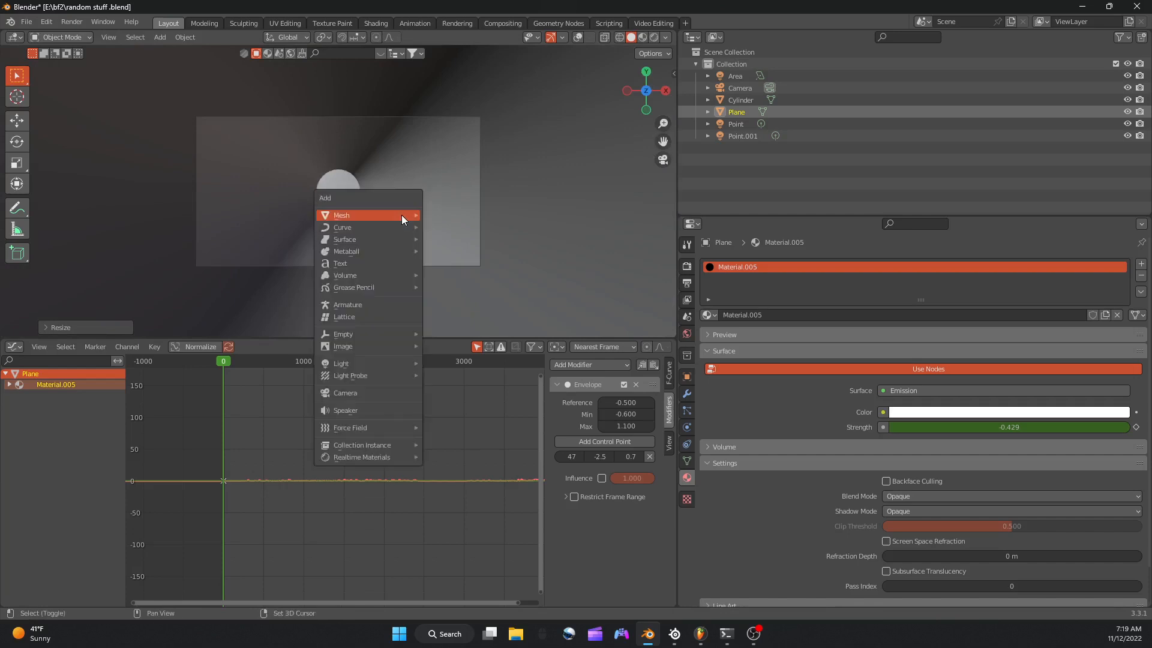
{"action": "mouse_move", "coordinate": [402, 216]}
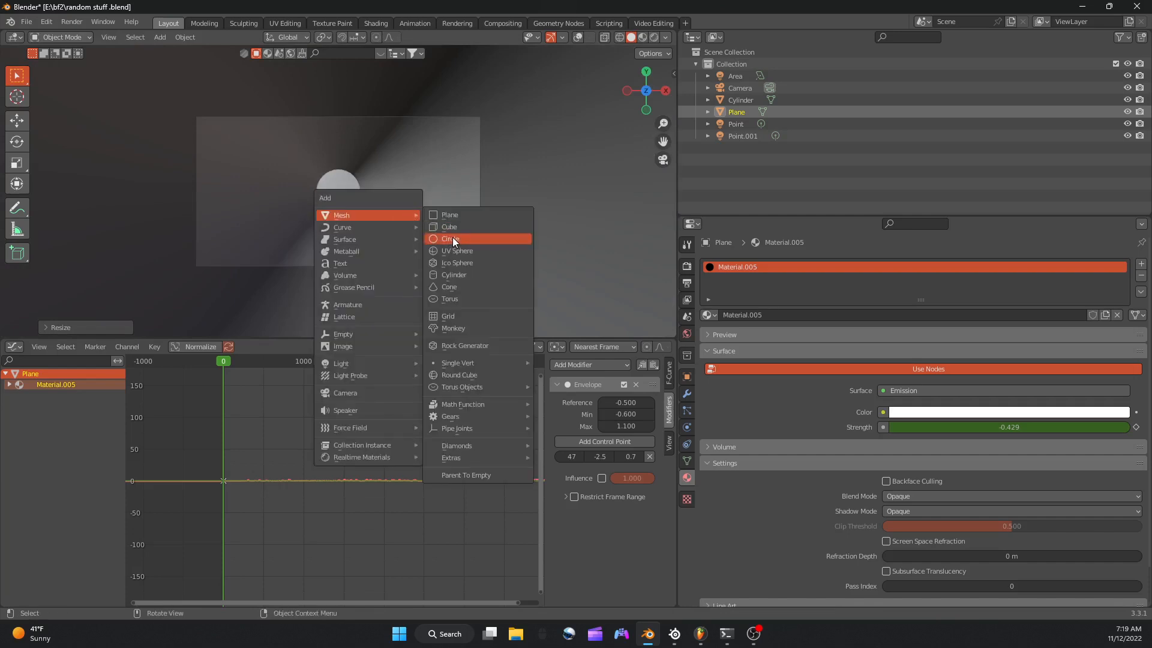
{"action": "left_click", "coordinate": [442, 264]}
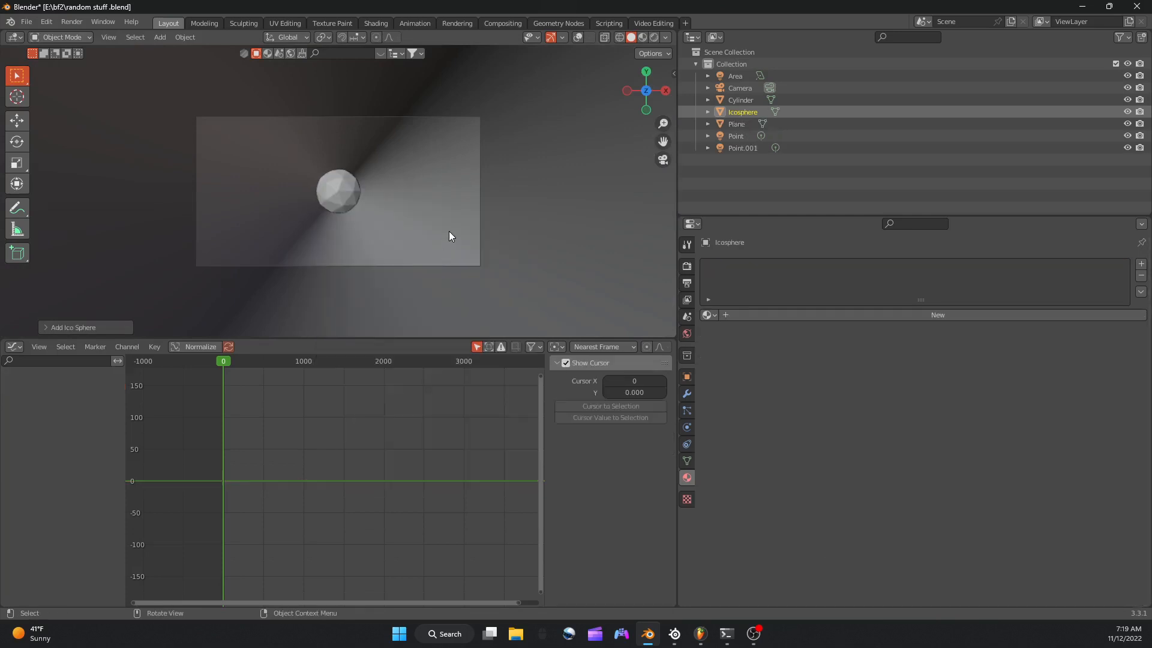
{"action": "scroll", "coordinate": [451, 233], "scroll_direction": "up", "scroll_amount": 5}
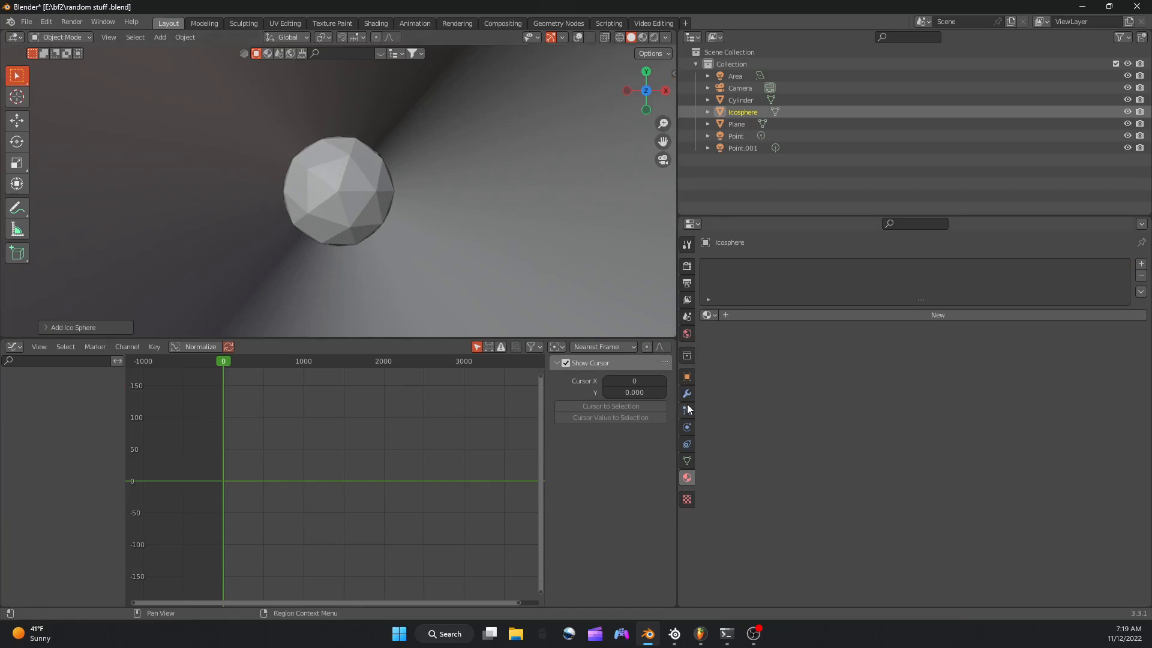
Add a Wireframe modifier to the ico sphere and keyframe its thickness at frame 0.
{"action": "left_click", "coordinate": [687, 392]}
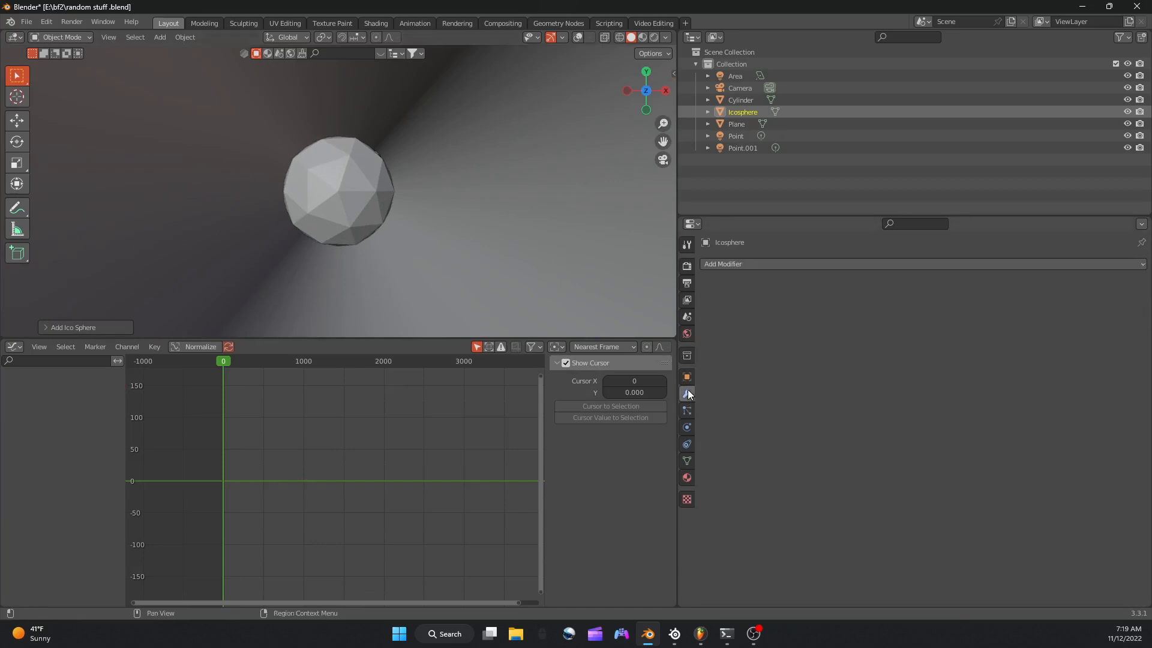
{"action": "left_click", "coordinate": [758, 264]}
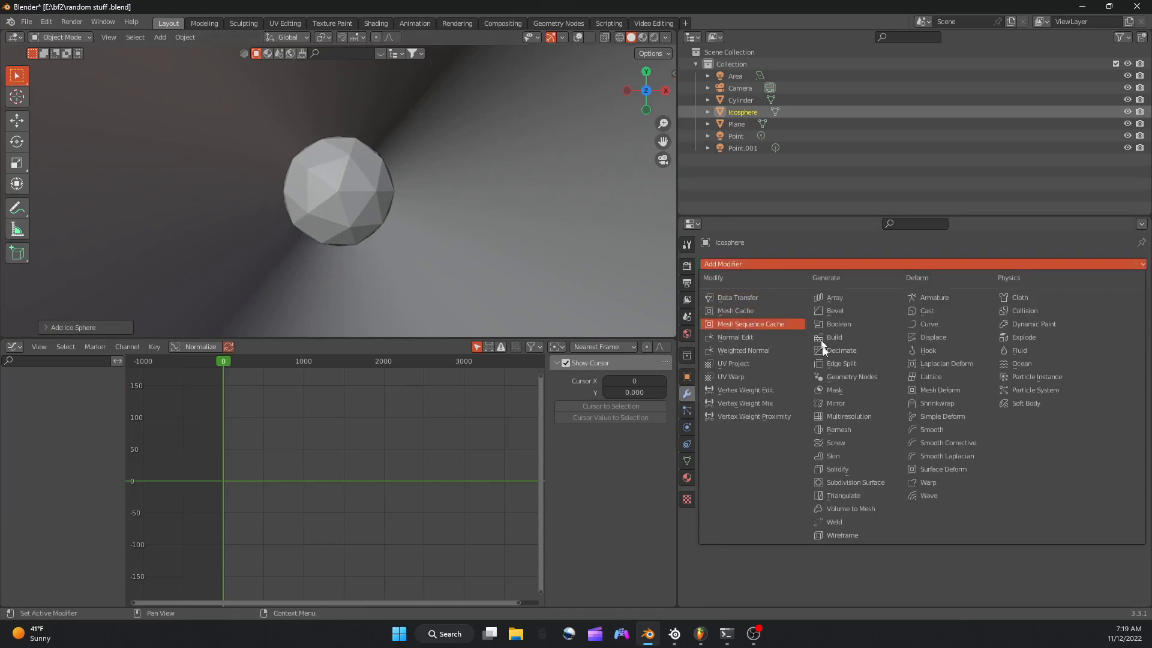
{"action": "left_click", "coordinate": [858, 535]}
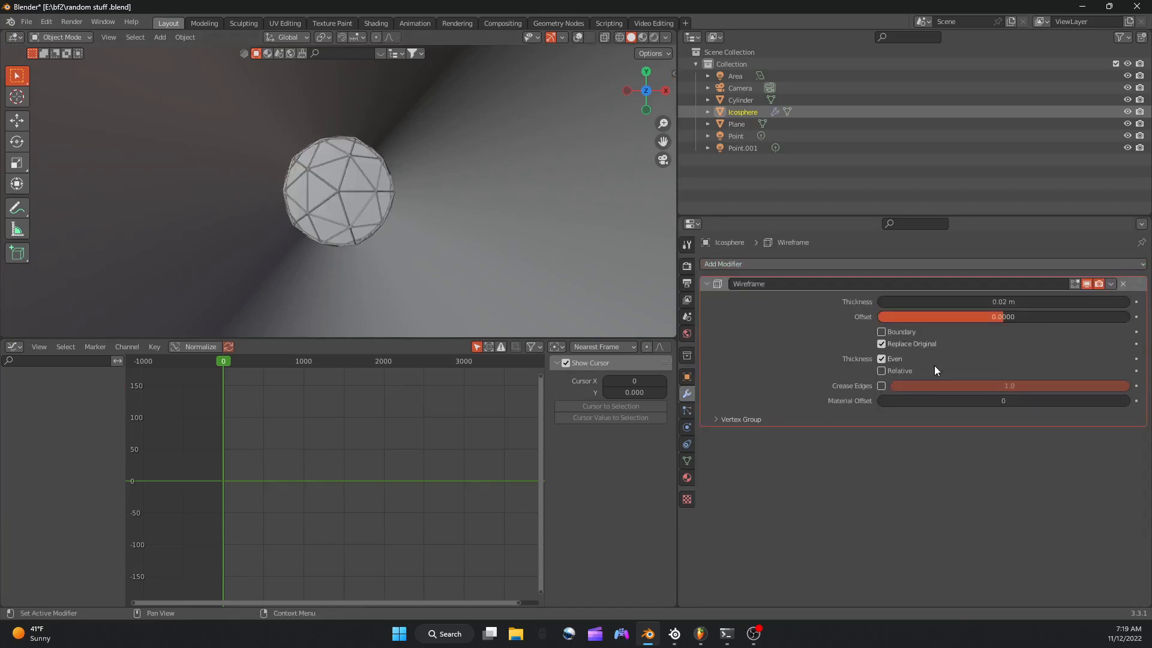
{"action": "right_click", "coordinate": [952, 300]}
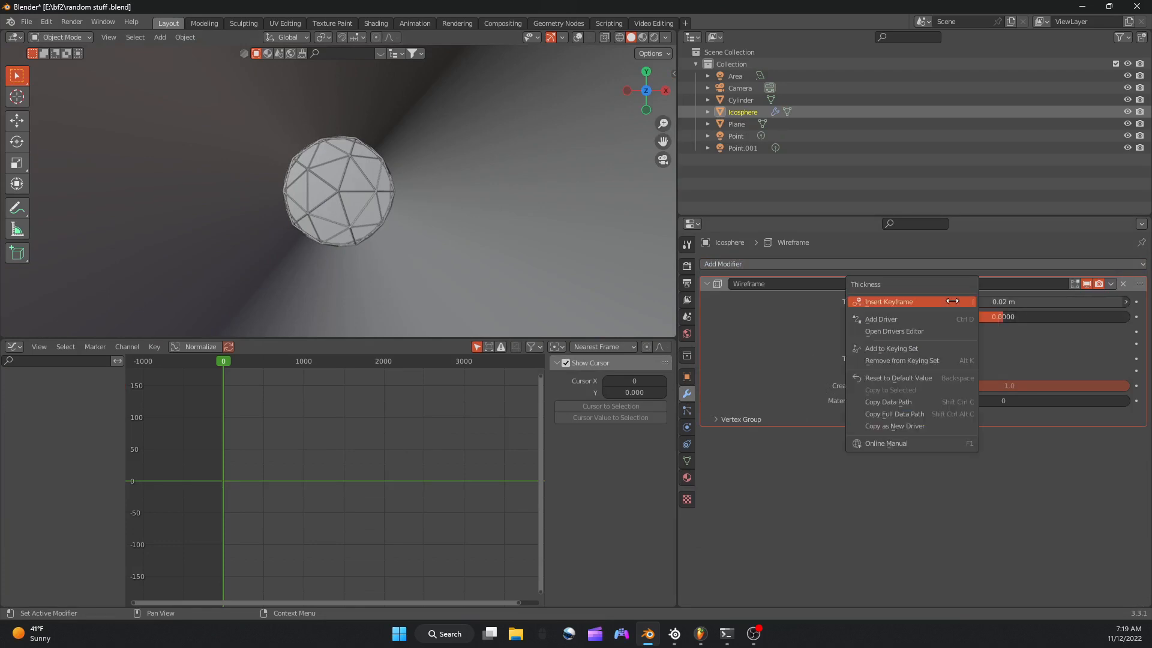
{"action": "left_click", "coordinate": [898, 301]}
Add an Envelope modifier with one control point to the wireframe thickness curve.
{"action": "left_click", "coordinate": [606, 367]}
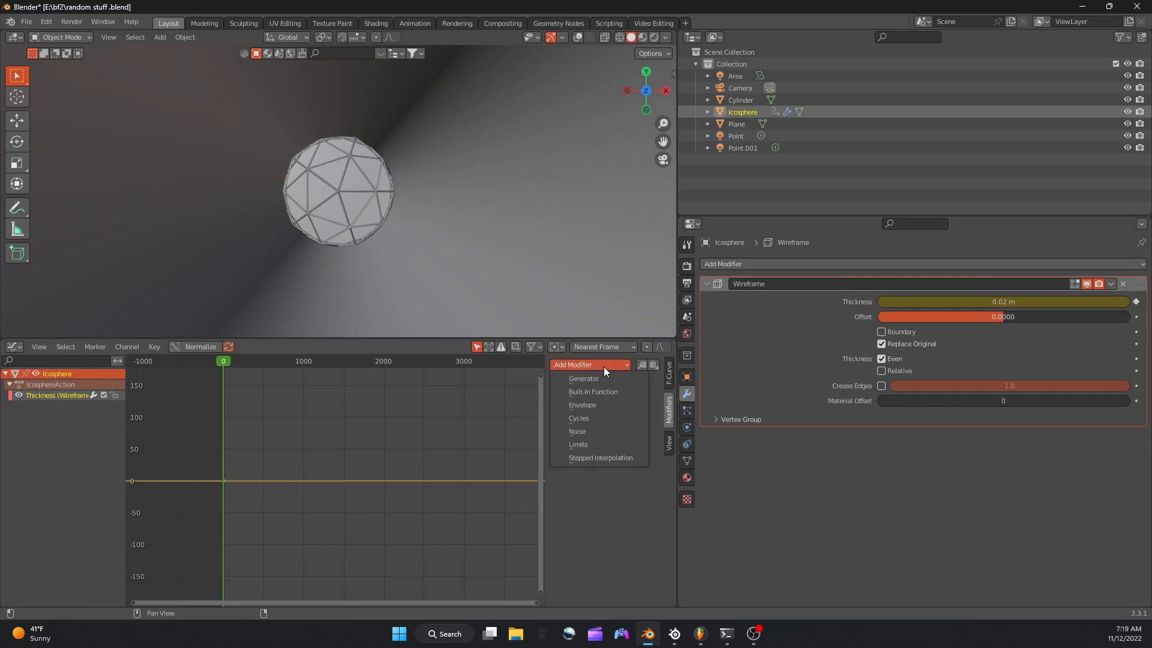
{"action": "left_click", "coordinate": [589, 408]}
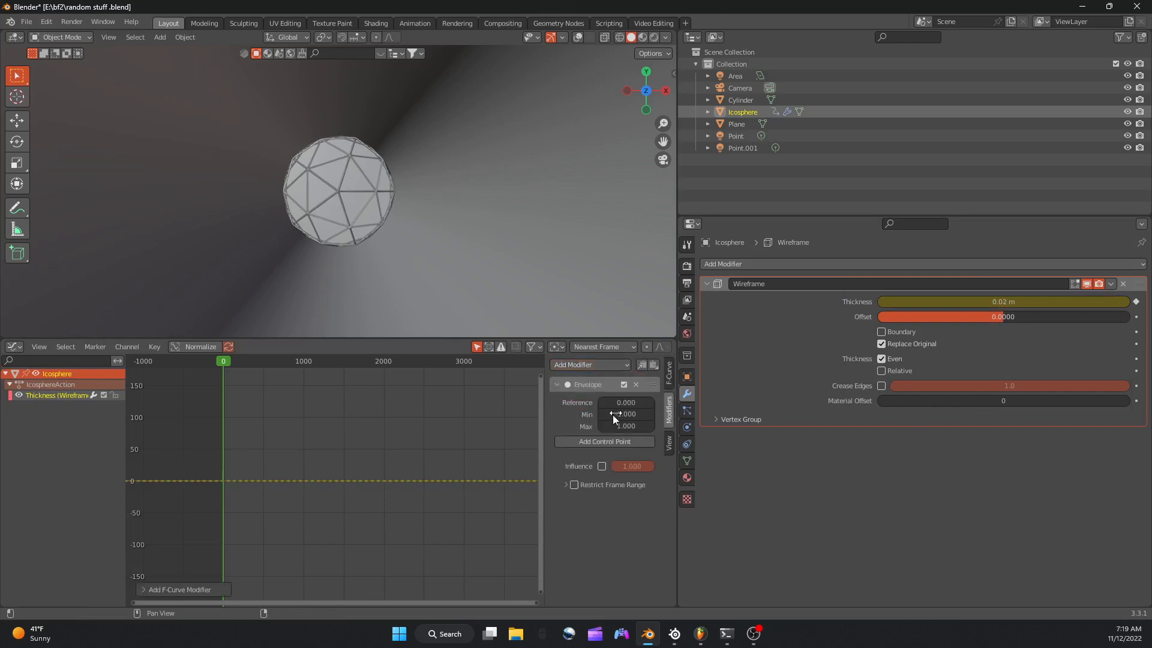
{"action": "left_click", "coordinate": [615, 440]}
Return to frame 0 and bake the sound file Bounce_26_draft_11.wav into the wireframe thickness curve.
{"action": "key", "text": "space"}
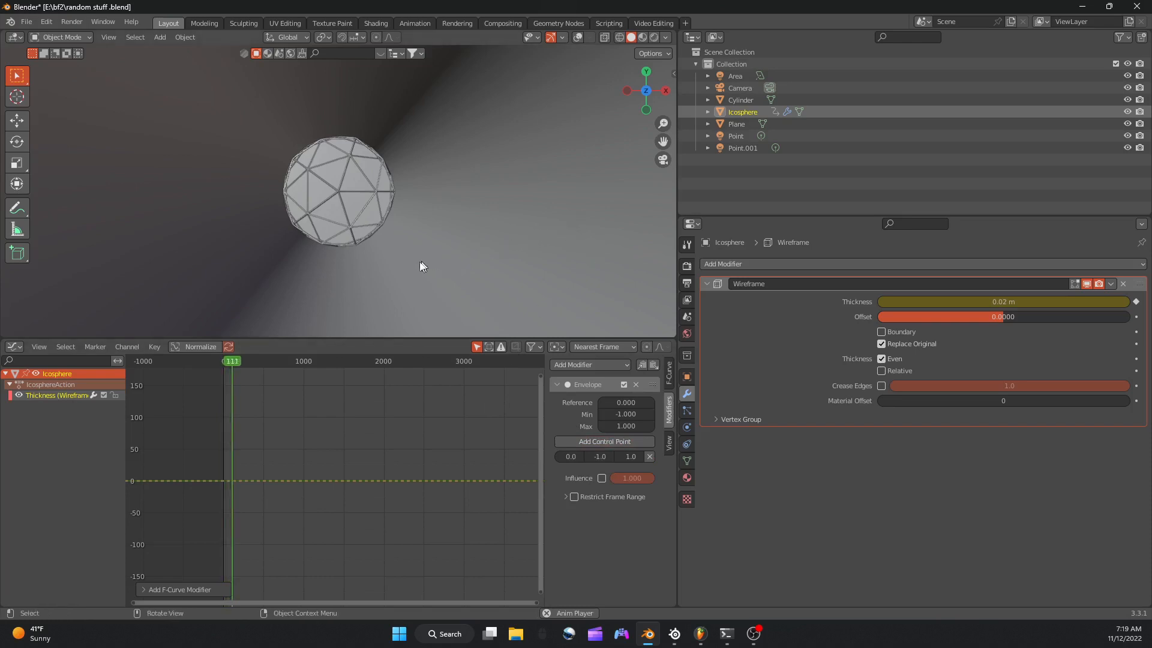
{"action": "key", "text": "space"}
{"action": "left_click", "coordinate": [226, 362]}
{"action": "key", "text": "shift+Left"}
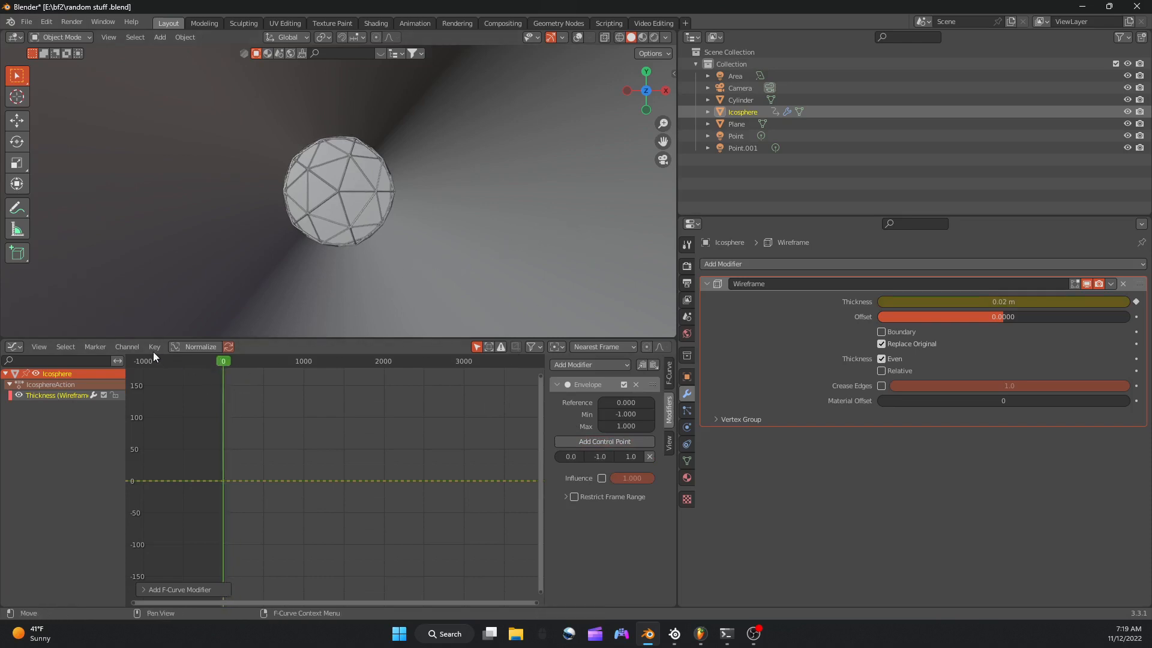
{"action": "left_click", "coordinate": [154, 347]}
{"action": "left_click", "coordinate": [198, 267]}
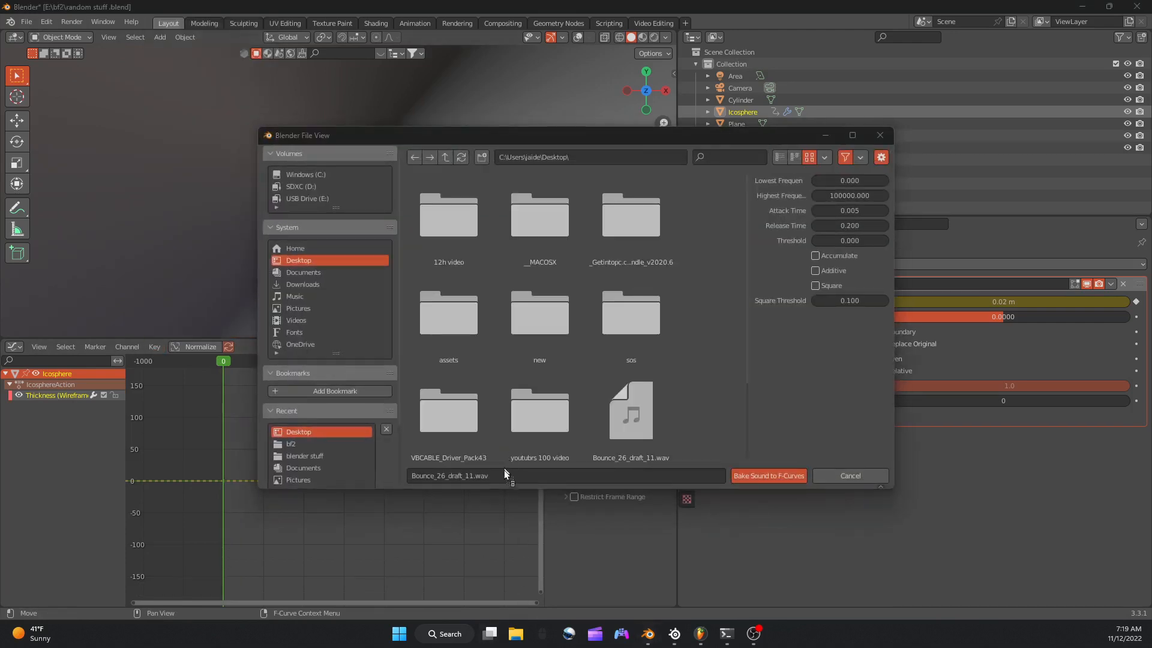
{"action": "left_click", "coordinate": [758, 477]}
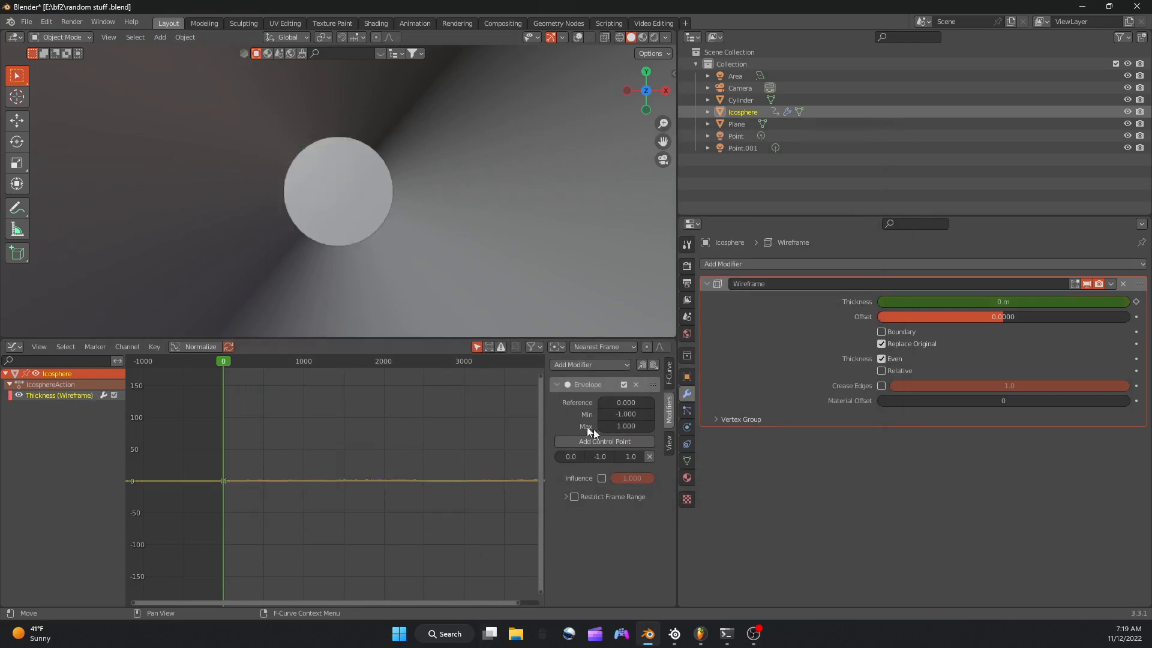
Play back the sound-driven thickness and set the envelope's reference value to 0.400.
{"action": "key", "text": "space"}
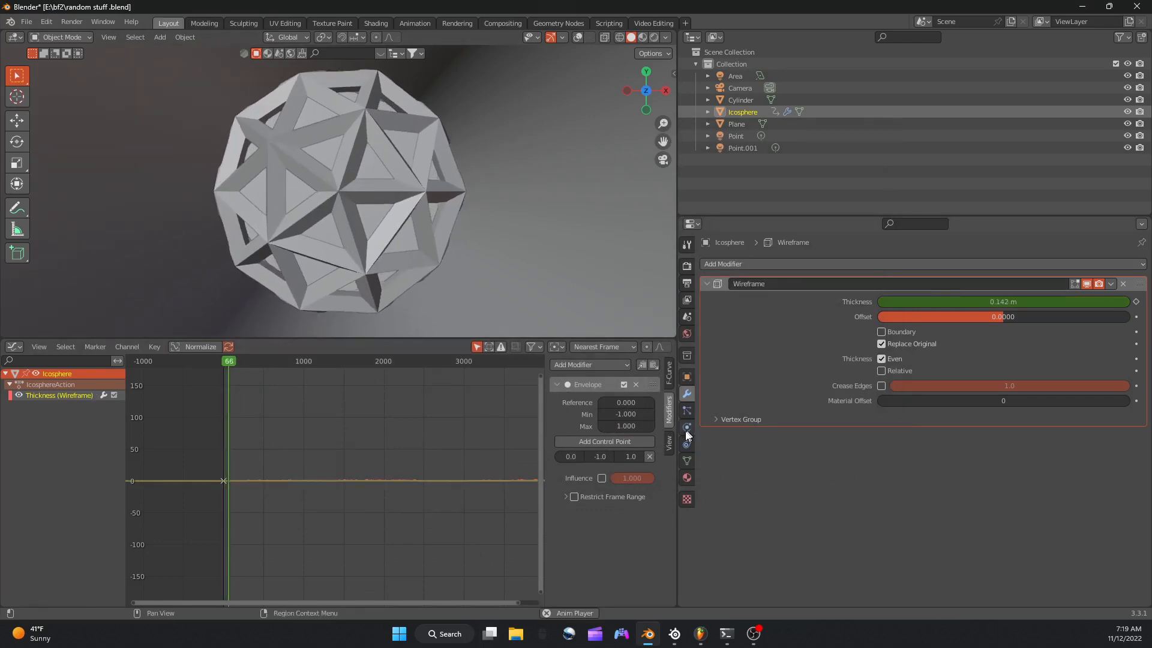
{"action": "scroll", "coordinate": [353, 362], "scroll_direction": "up", "scroll_amount": 12}
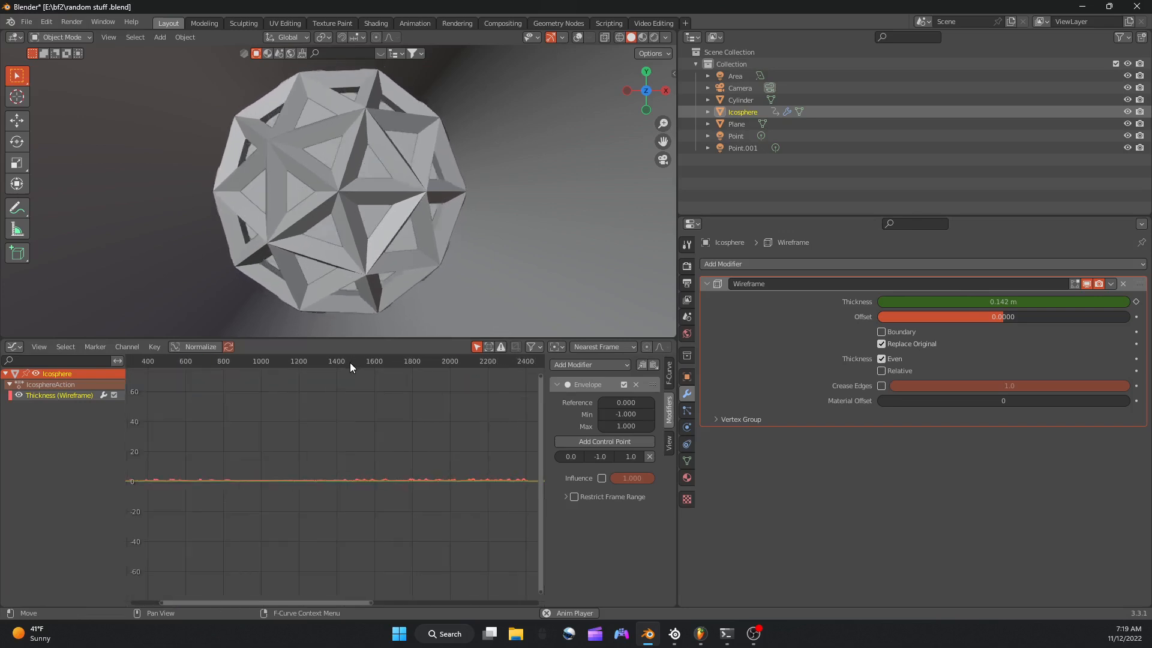
{"action": "scroll", "coordinate": [347, 362], "scroll_direction": "up", "scroll_amount": 8}
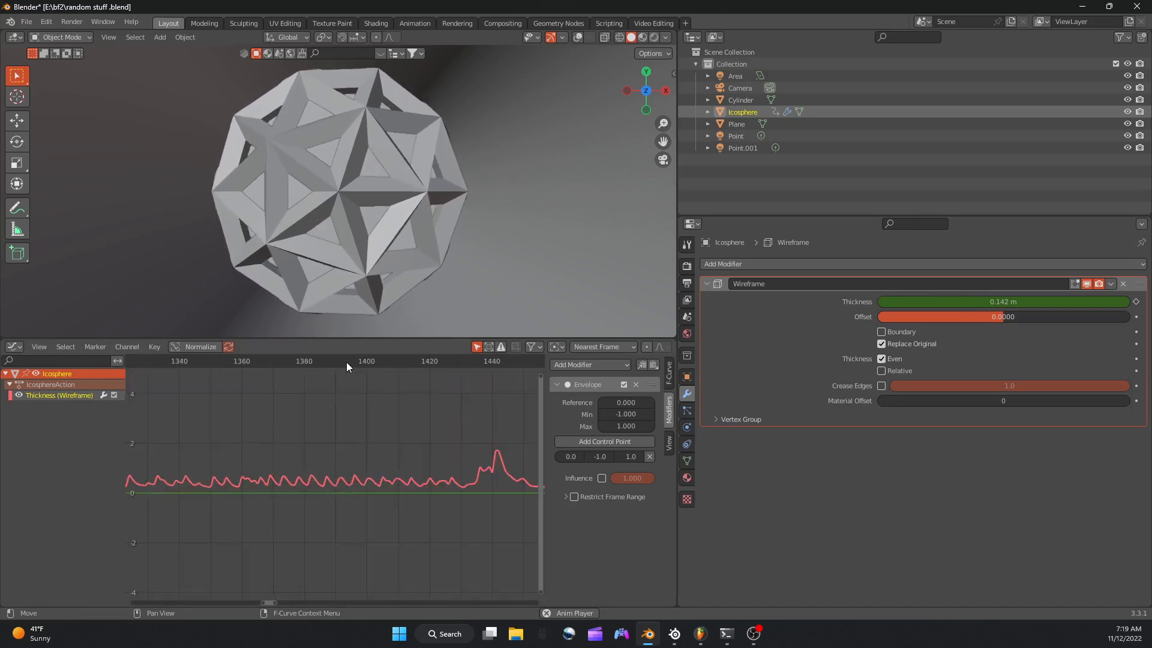
{"action": "key", "text": "space"}
{"action": "left_click_drag", "start_coordinate": [635, 401], "coordinate": [672, 400]}
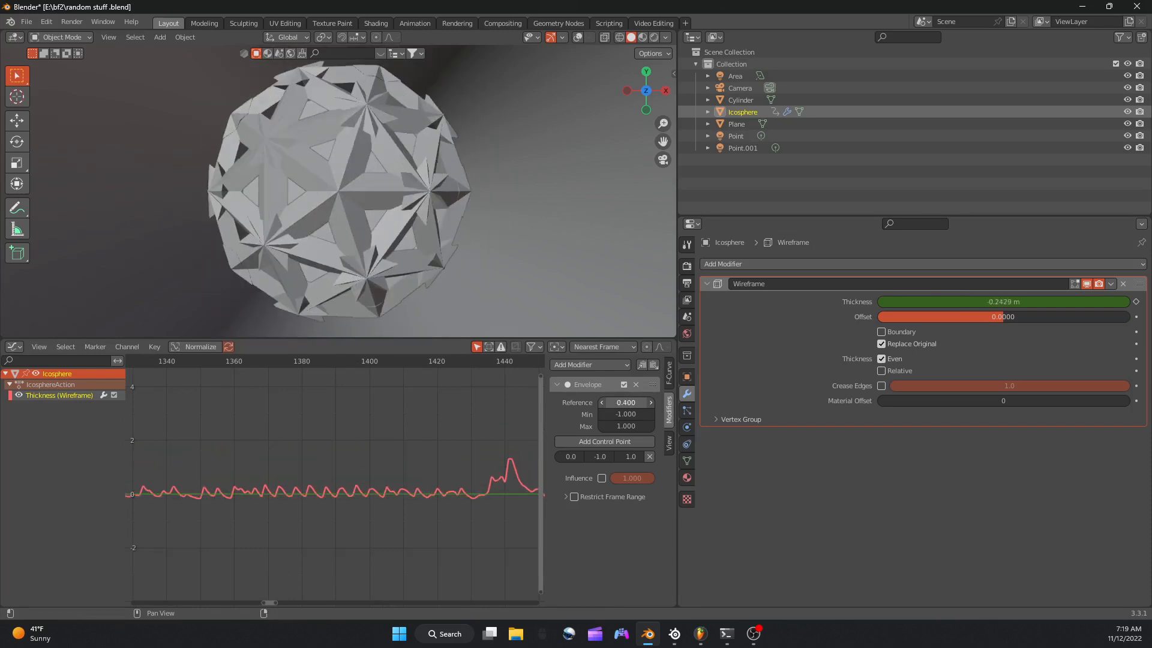
{"action": "key", "text": "space"}
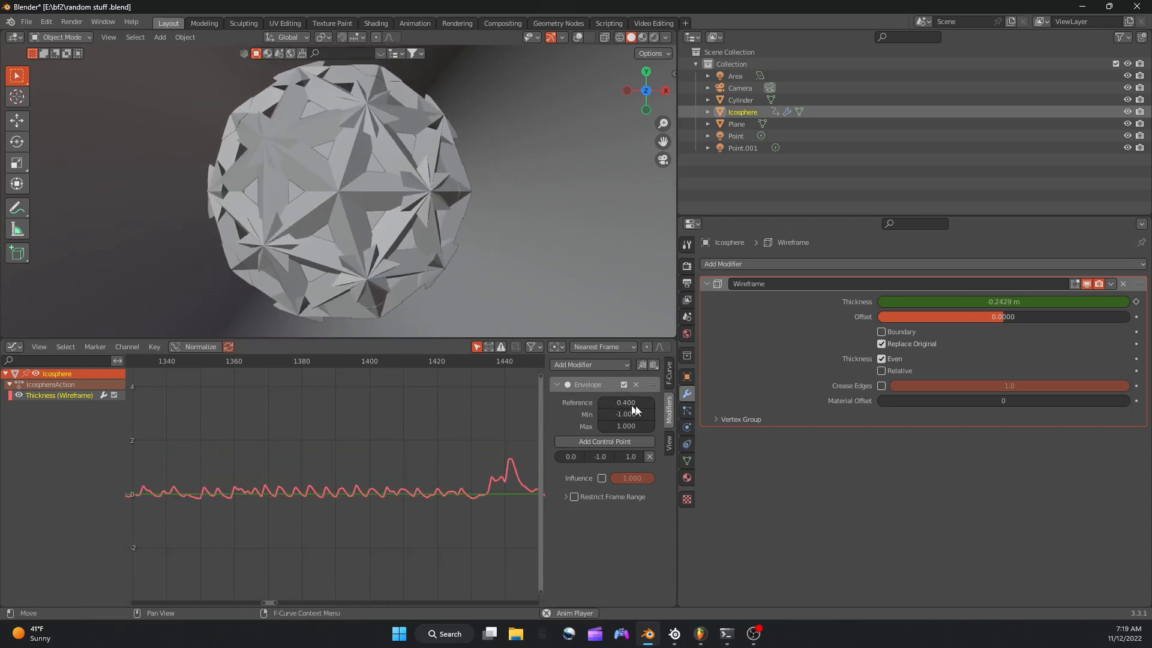
Set the envelope control point's maximum to 2.2 and adjust the reference value to 0.800 during playback.
{"action": "left_click_drag", "start_coordinate": [622, 453], "coordinate": [609, 431]}
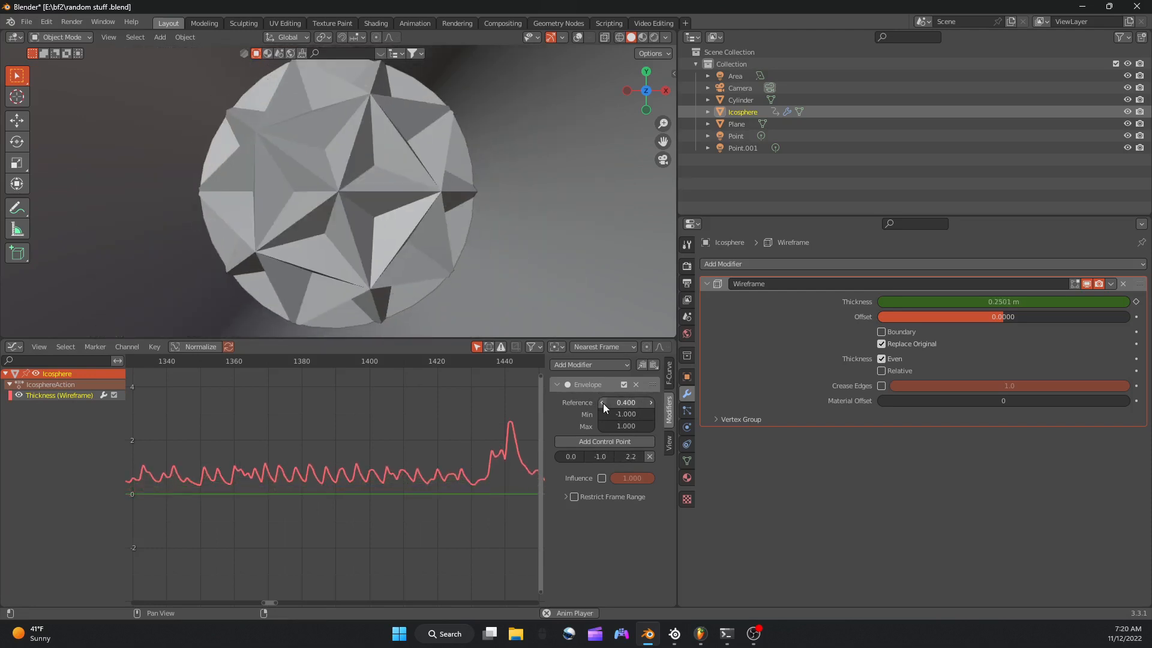
{"action": "left_click", "coordinate": [603, 403]}
{"action": "left_click", "coordinate": [602, 402]}
{"action": "left_click", "coordinate": [650, 401]}
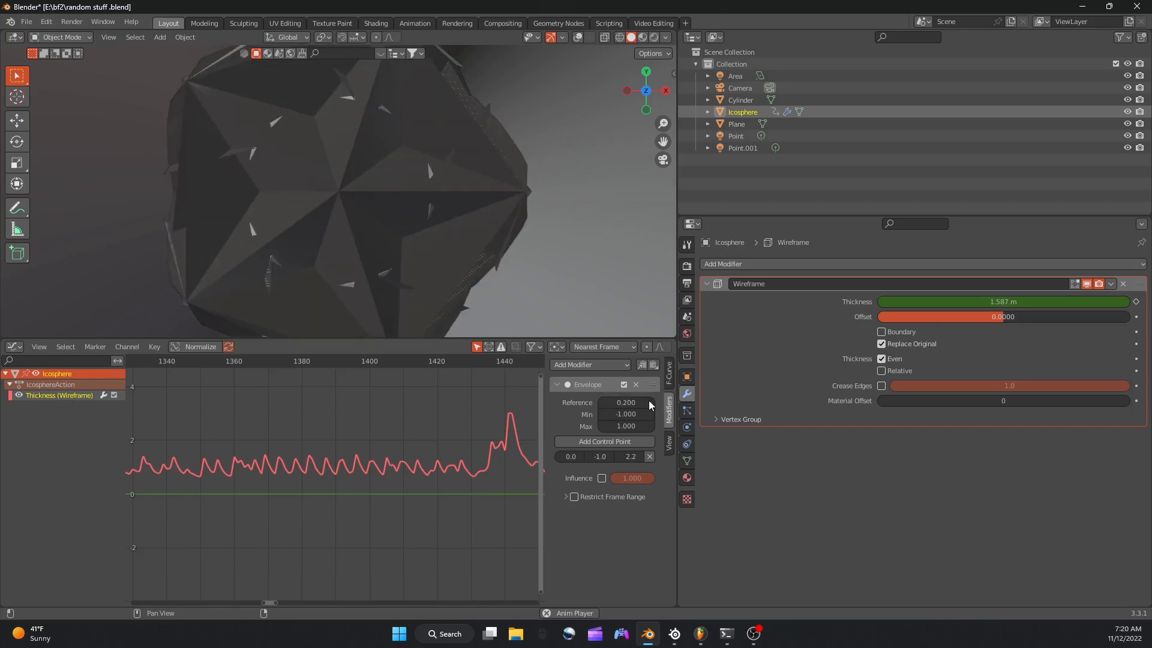
{"action": "left_click", "coordinate": [649, 401]}
{"action": "left_click", "coordinate": [649, 401]}
{"action": "left_click", "coordinate": [649, 401]}
{"action": "left_click", "coordinate": [649, 401]}
{"action": "left_click", "coordinate": [650, 401]}
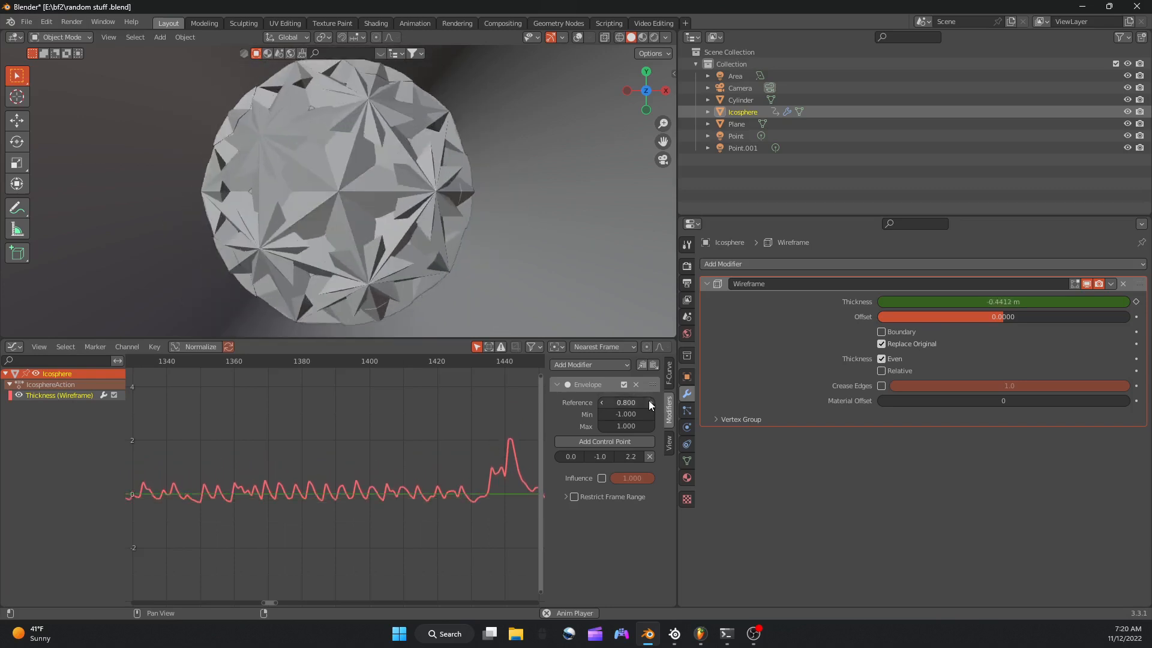
{"action": "left_click", "coordinate": [650, 401]}
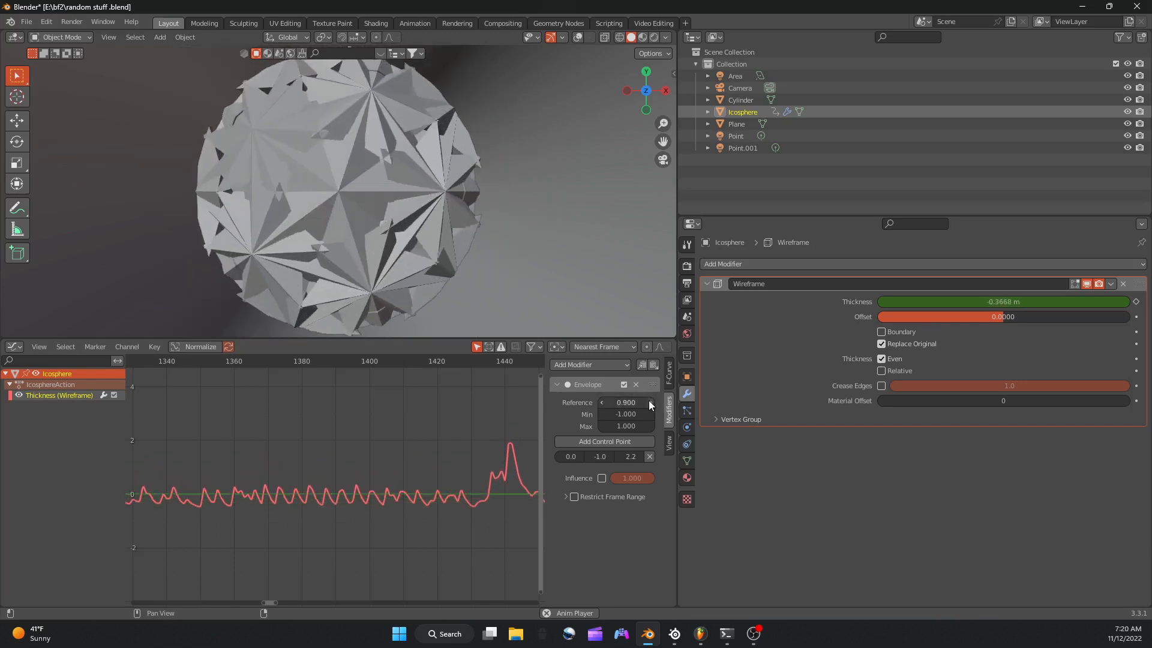
{"action": "left_click", "coordinate": [601, 401]}
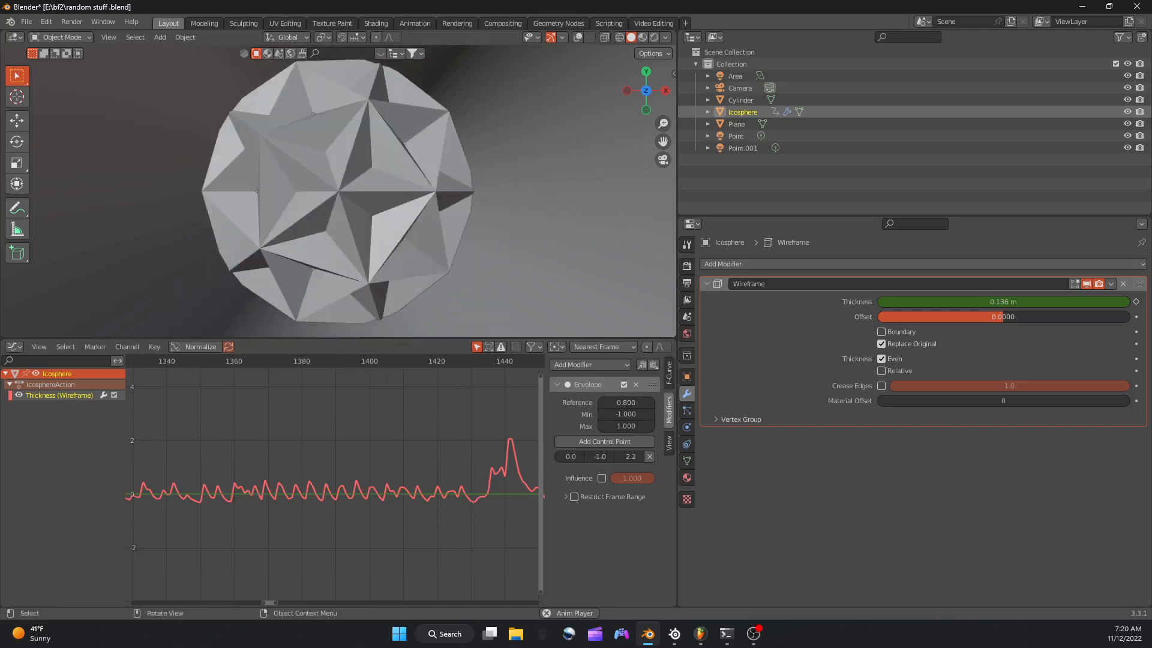
Scale the wireframed ico sphere down slightly inside the tube and save the file.
{"action": "key", "text": "s"}
{"action": "left_click", "coordinate": [445, 229]}
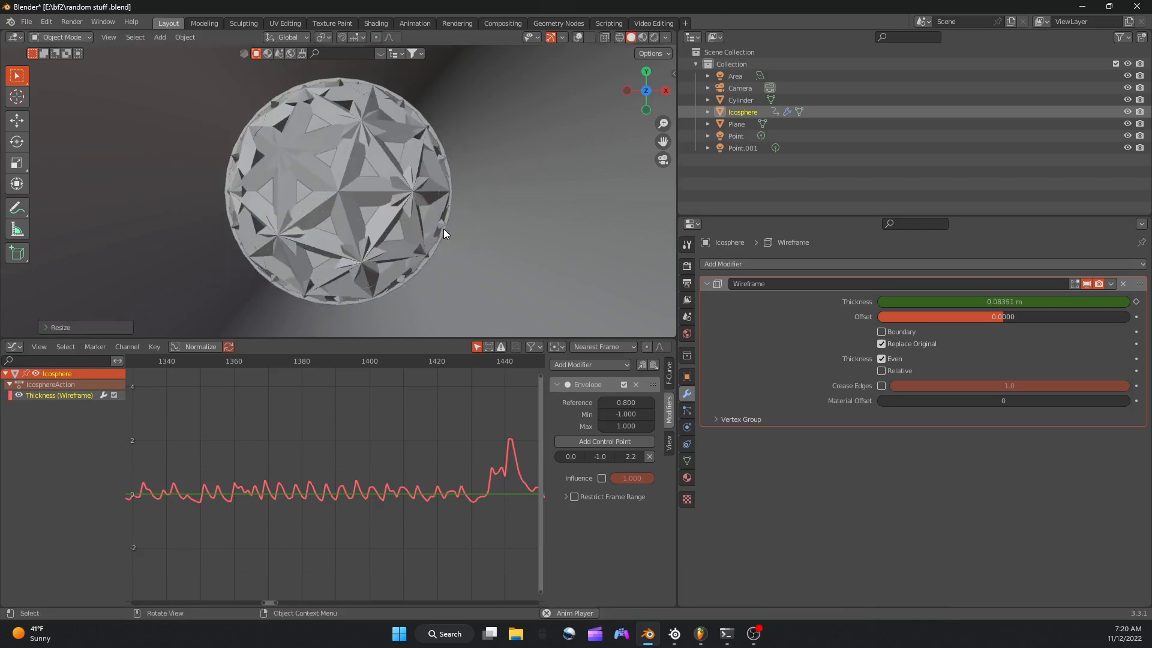
{"action": "key", "text": "s"}
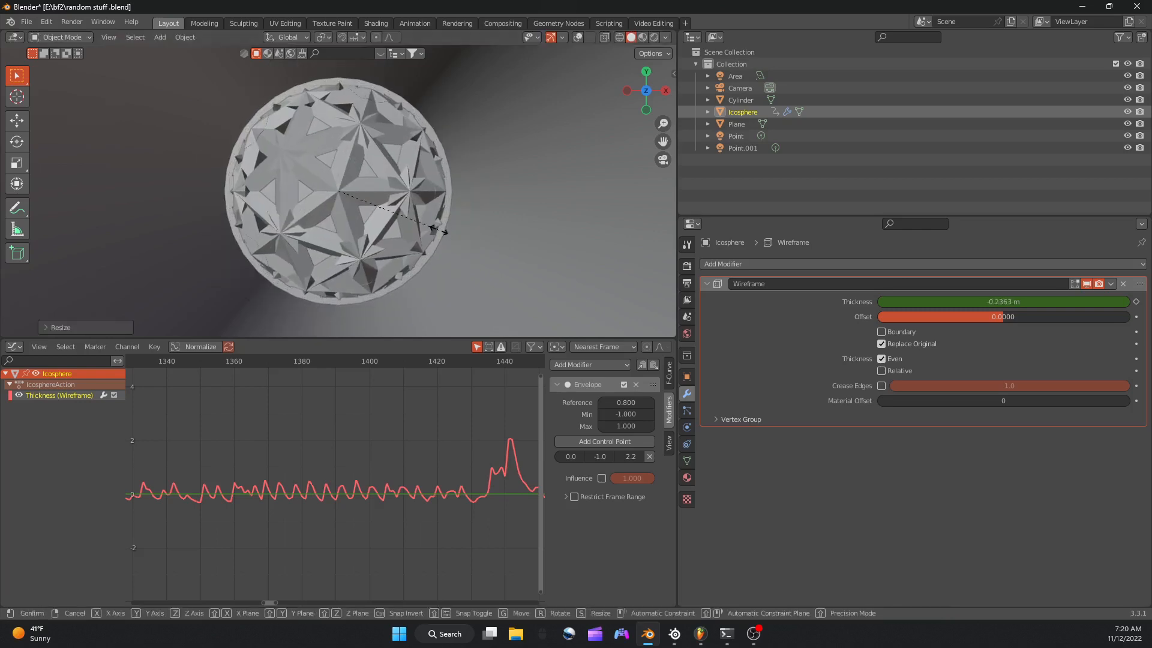
{"action": "left_click", "coordinate": [436, 237]}
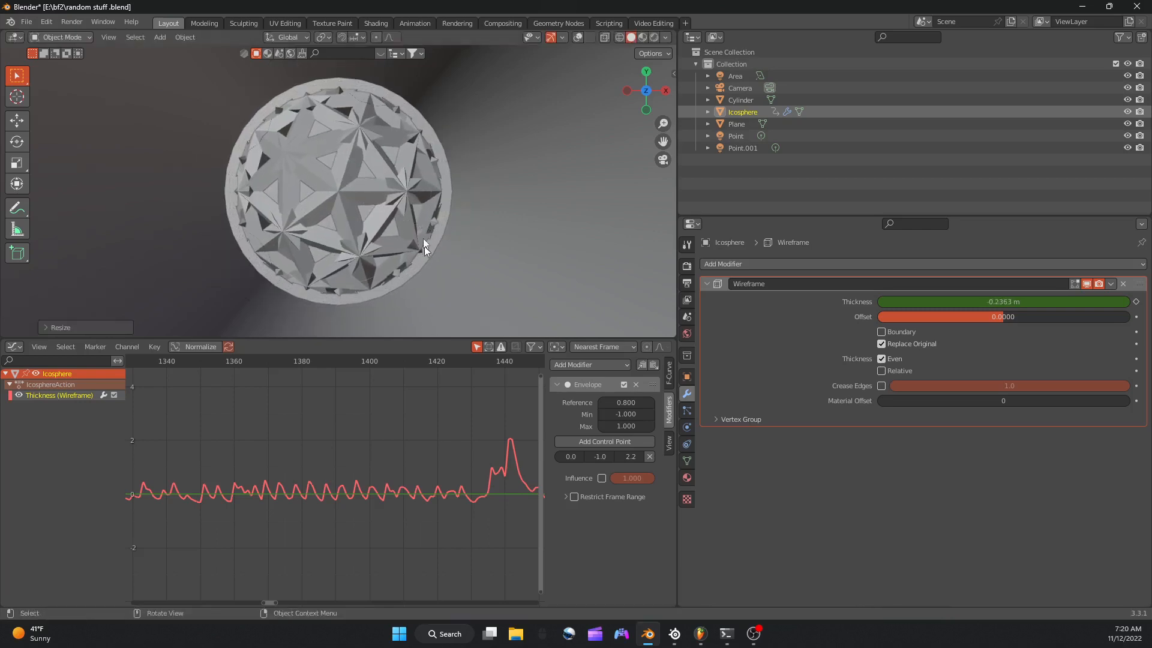
{"action": "scroll", "coordinate": [414, 177], "scroll_direction": "up", "scroll_amount": 6}
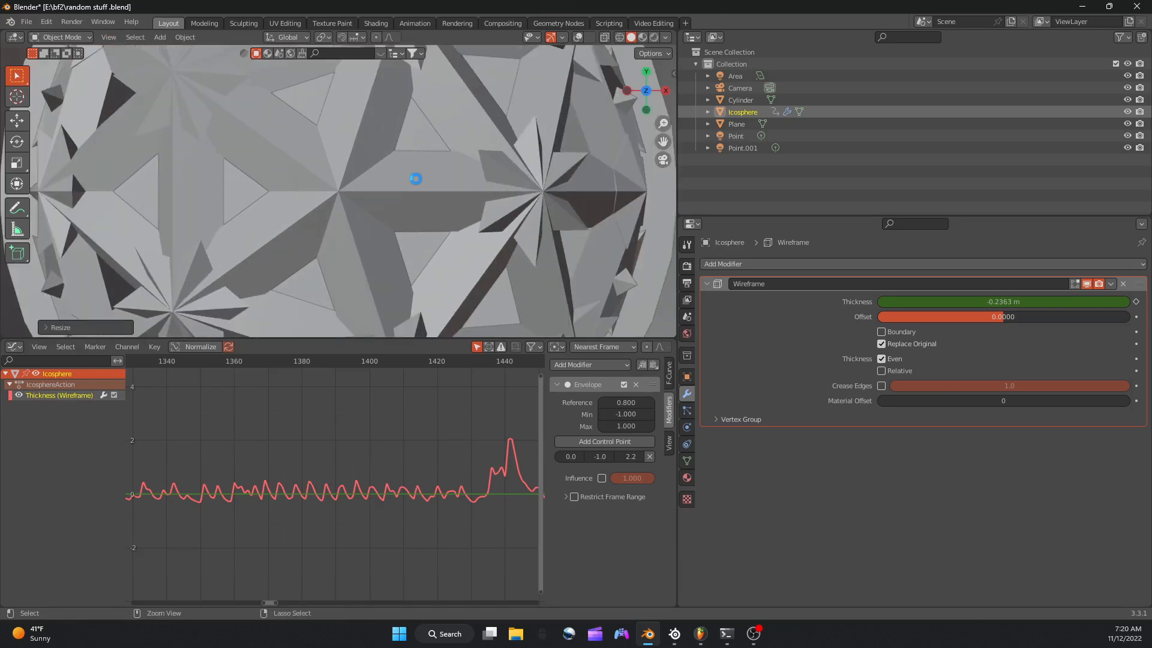
{"action": "scroll", "coordinate": [441, 207], "scroll_direction": "down", "scroll_amount": 4}
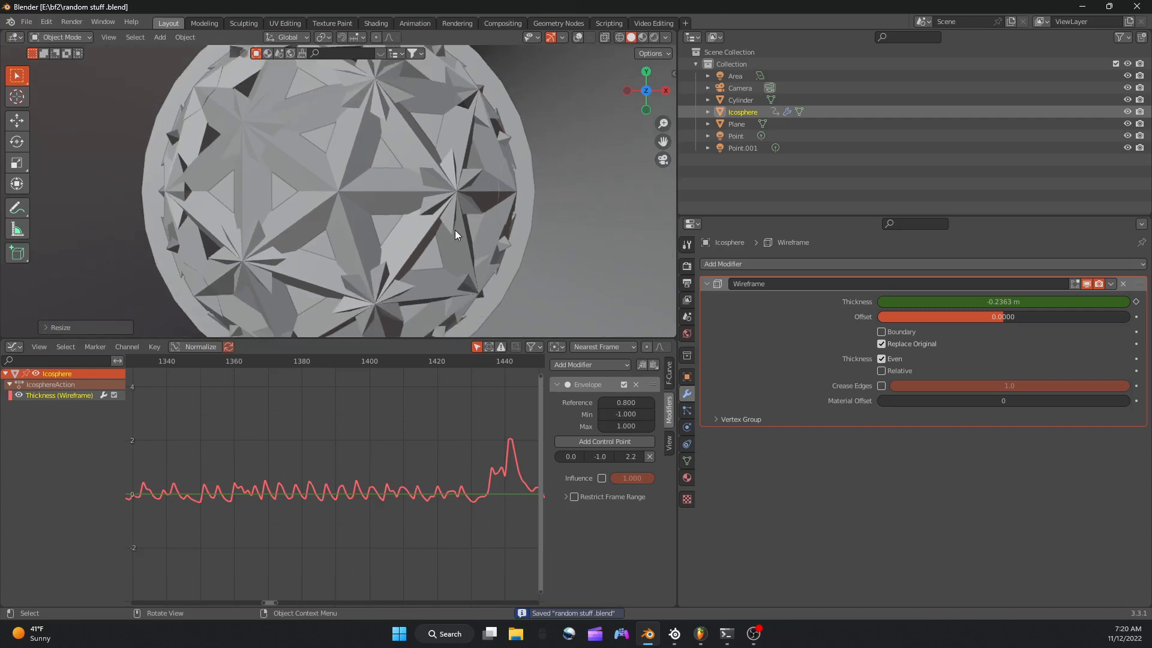
Switch to the rendered view and give the ico sphere a new Principled BSDF material with metallic 1.000 and roughness 0.
{"action": "left_click", "coordinate": [654, 38]}
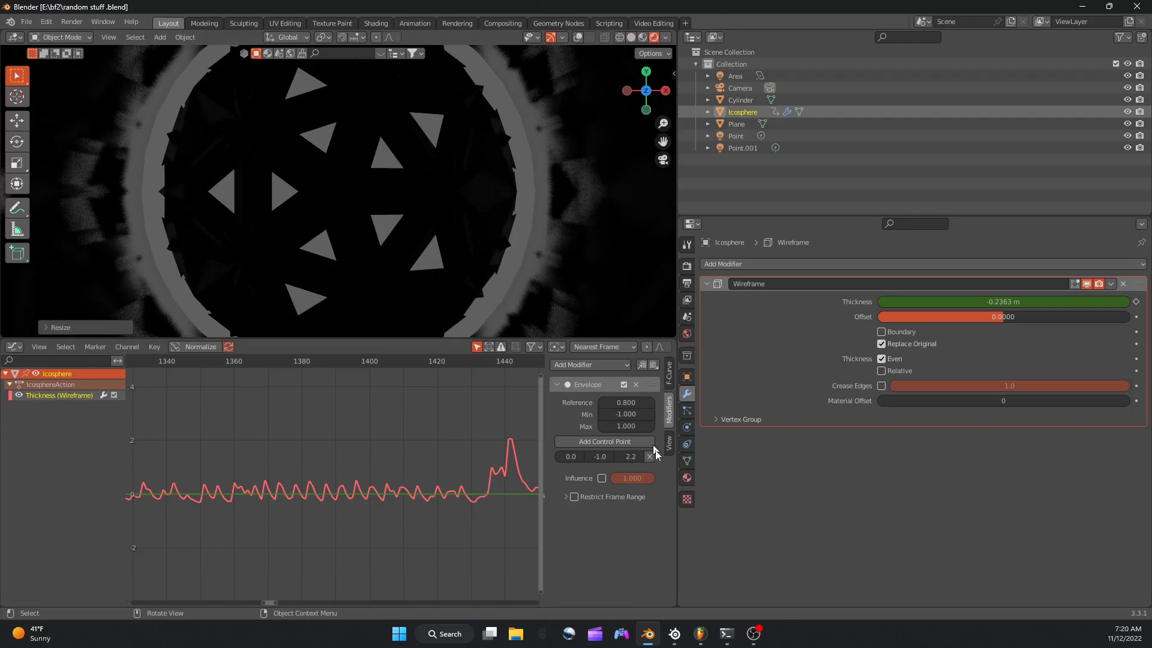
{"action": "left_click", "coordinate": [688, 478]}
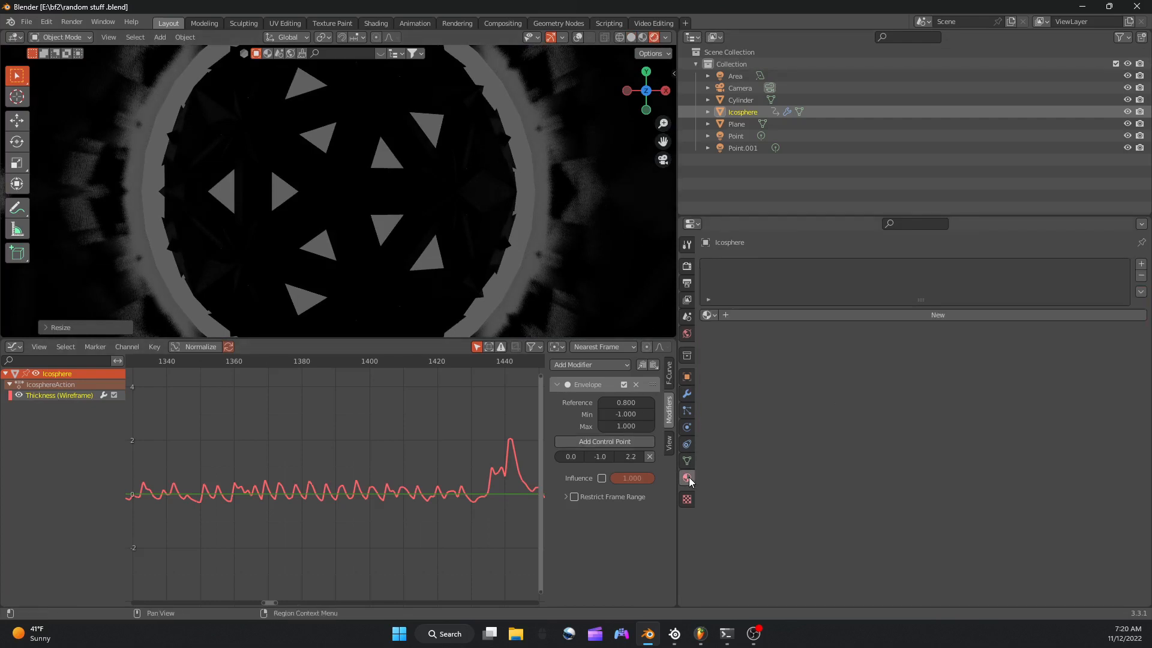
{"action": "left_click", "coordinate": [804, 315]}
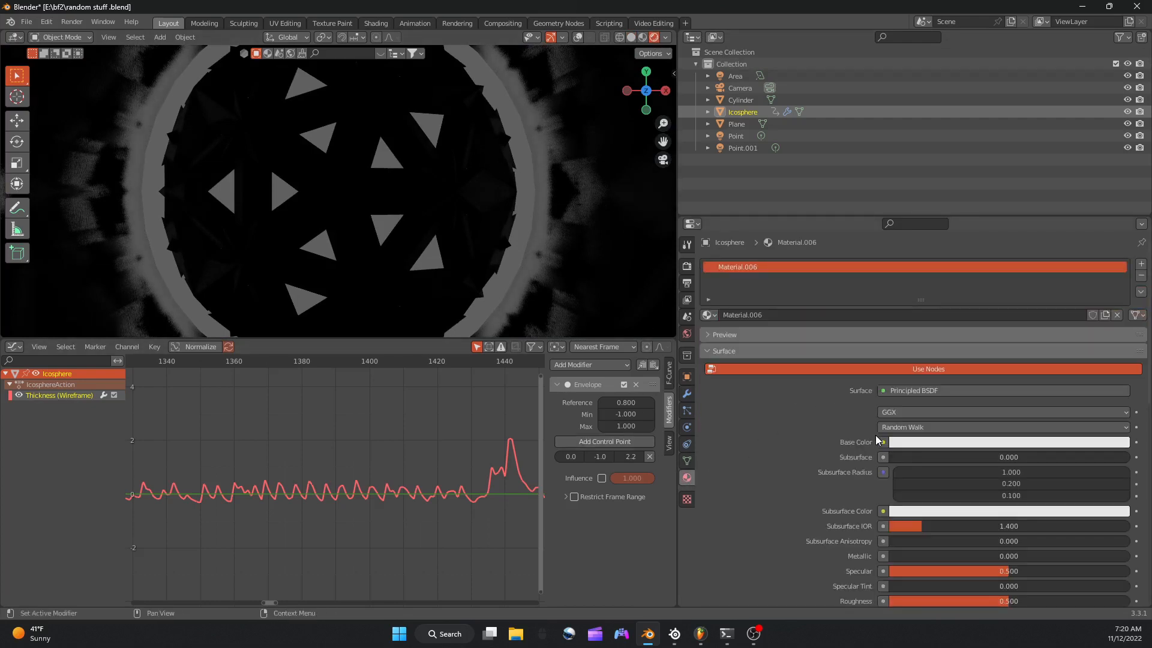
{"action": "left_click", "coordinate": [952, 391]}
{"action": "left_click_drag", "start_coordinate": [900, 556], "coordinate": [1130, 556]}
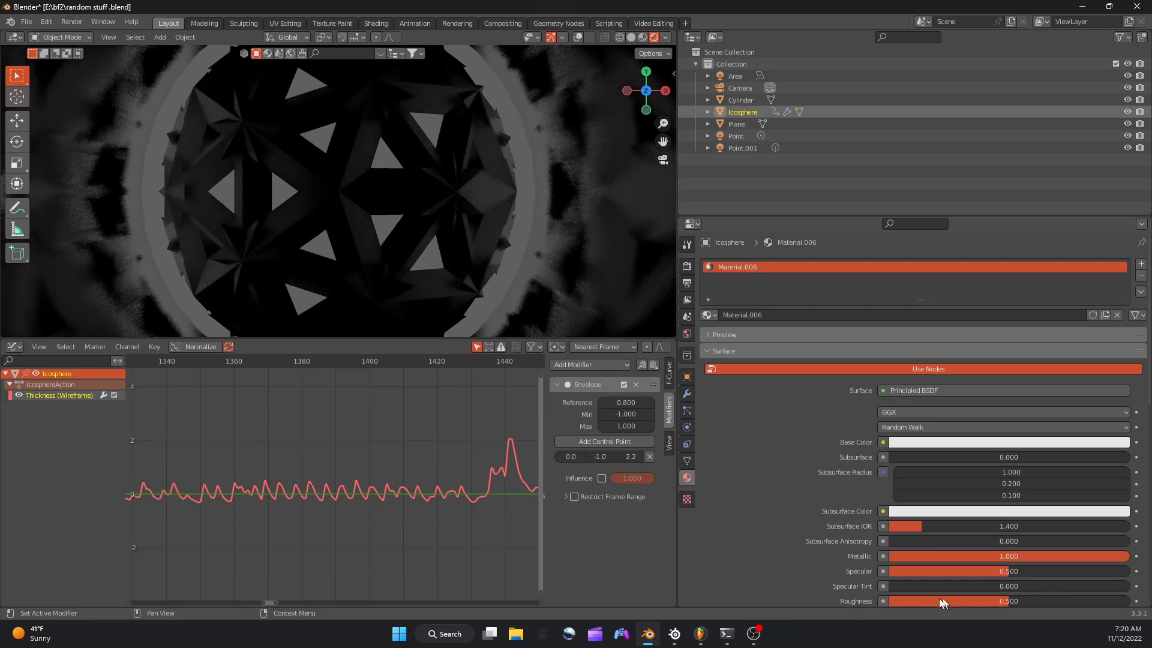
{"action": "left_click_drag", "start_coordinate": [932, 599], "coordinate": [888, 600]}
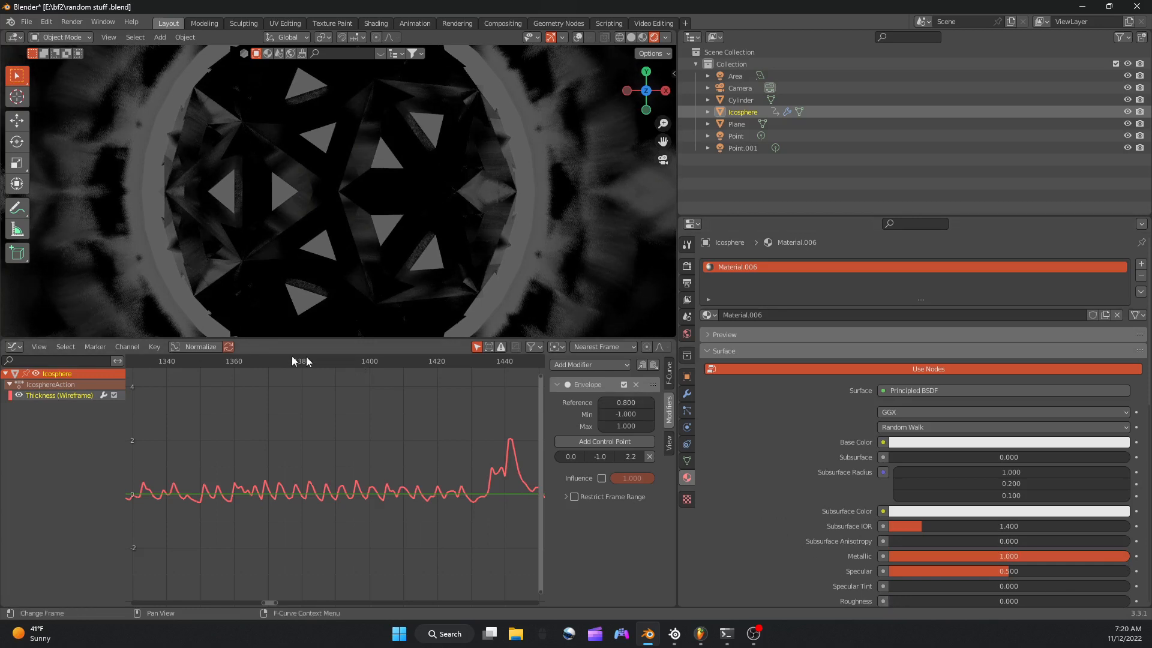
Scrub the animation from frame 1368 back to frame 1093 and examine the metallic wireframe sphere in the rendered view.
{"action": "left_click", "coordinate": [262, 361]}
{"action": "scroll", "coordinate": [341, 444], "scroll_direction": "down", "scroll_amount": 3}
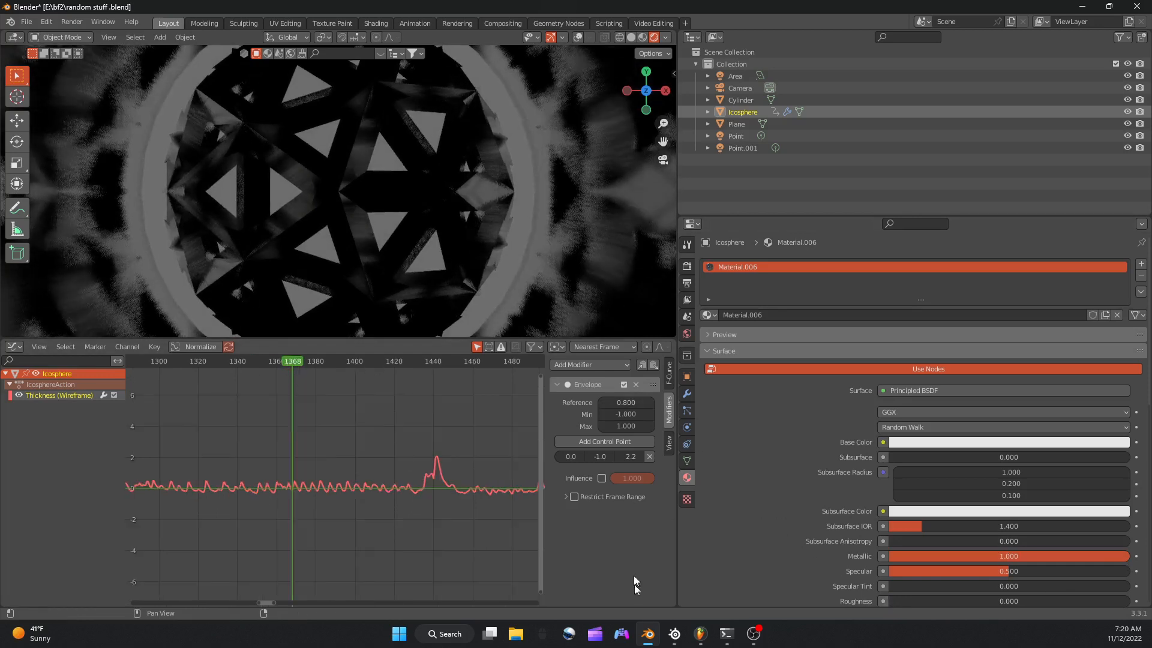
{"action": "left_click", "coordinate": [651, 627]}
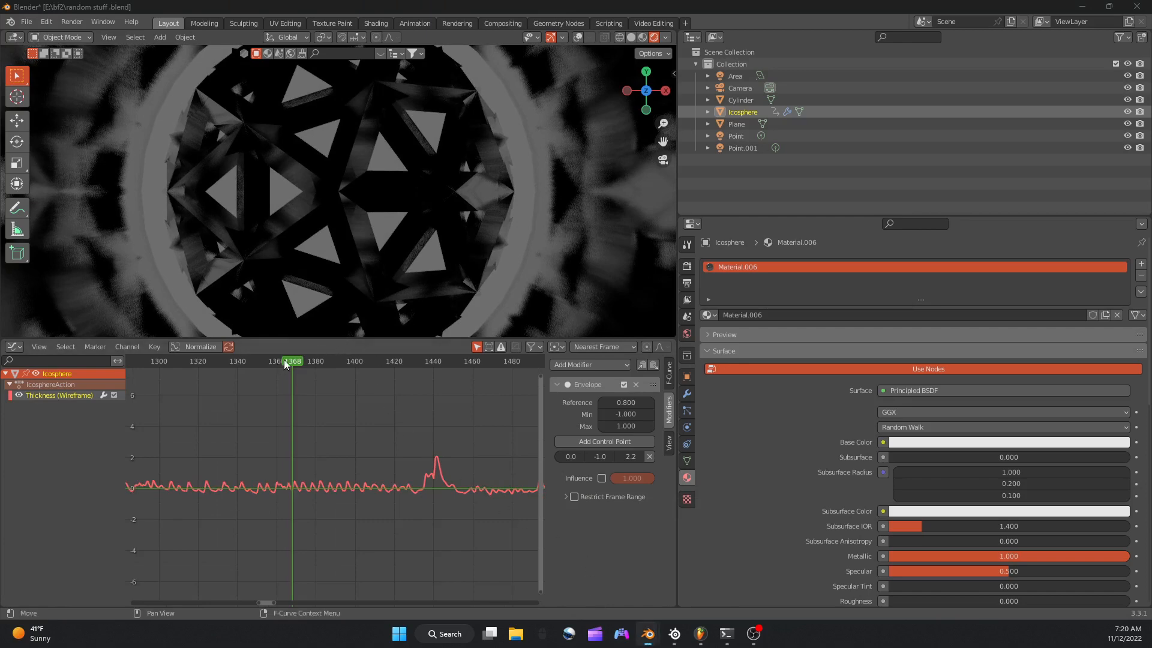
{"action": "left_click_drag", "start_coordinate": [280, 358], "coordinate": [123, 372]}
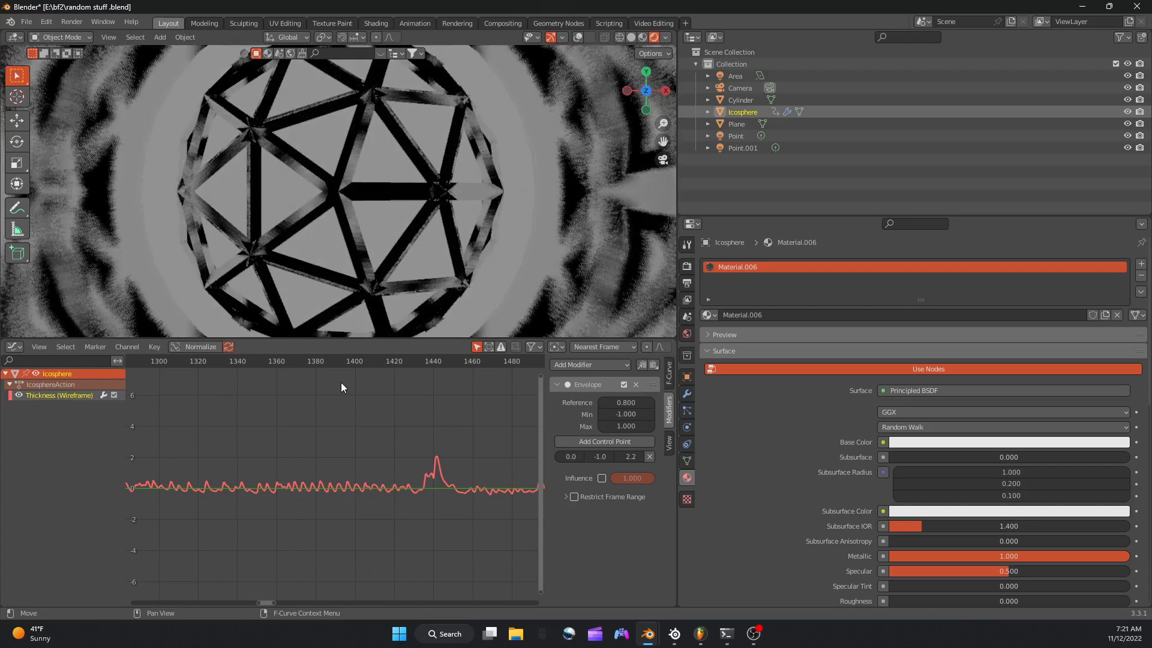
{"action": "scroll", "coordinate": [337, 381], "scroll_direction": "down", "scroll_amount": 3}
{"action": "scroll", "coordinate": [319, 371], "scroll_direction": "down", "scroll_amount": 10}
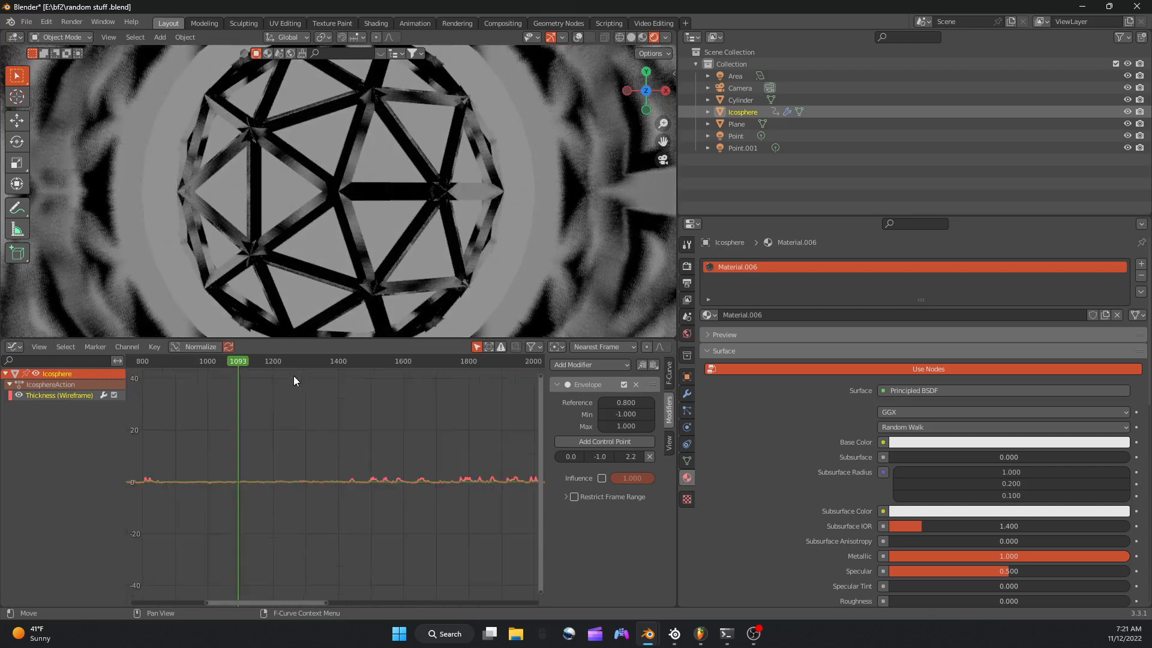
{"action": "scroll", "coordinate": [286, 375], "scroll_direction": "down", "scroll_amount": 3}
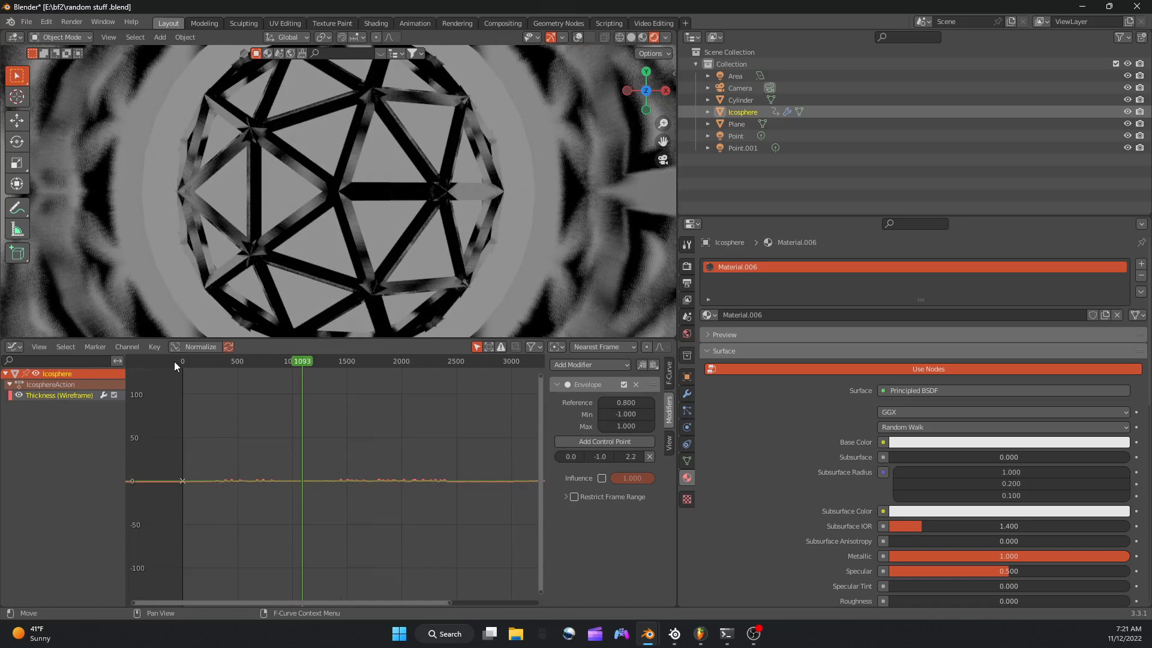
Preview the animation in the rendered view, stop playback and purge the file's unused data-blocks.
{"action": "key", "text": "space"}
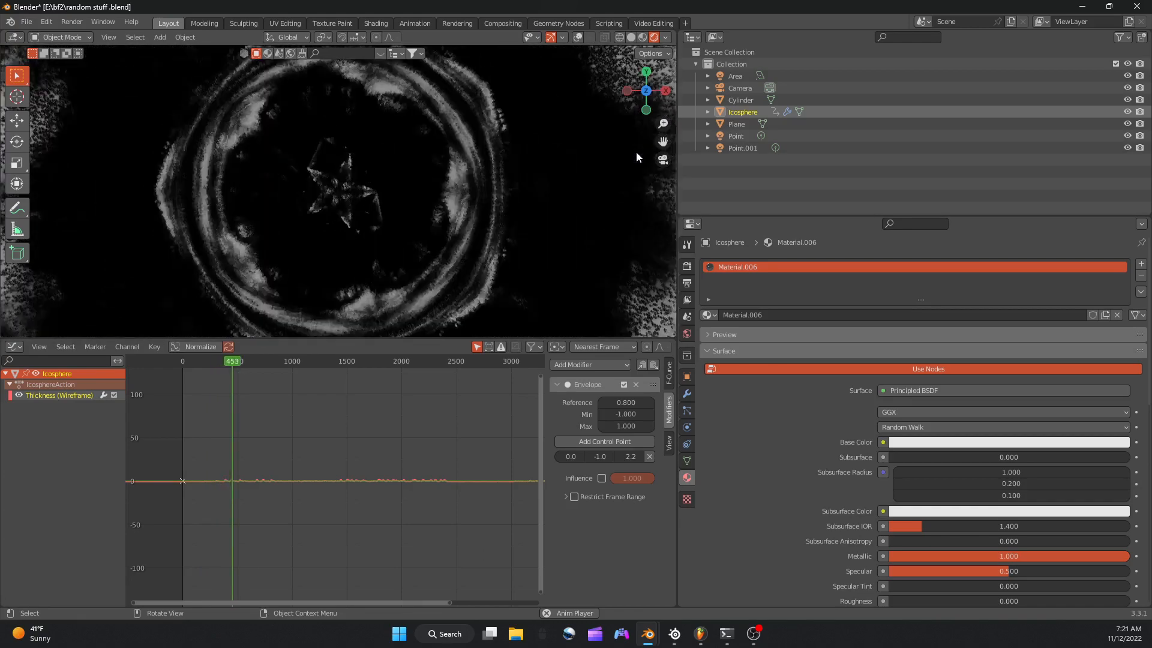
{"action": "key", "text": "space"}
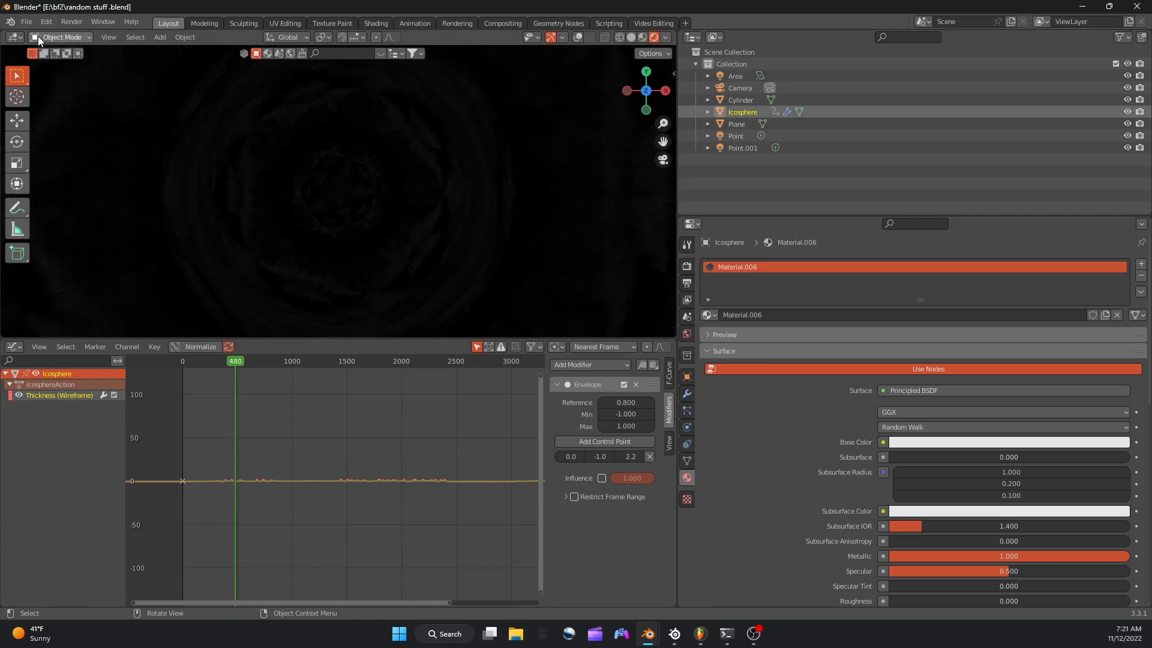
{"action": "left_click", "coordinate": [27, 22]}
{"action": "mouse_move", "coordinate": [73, 224]}
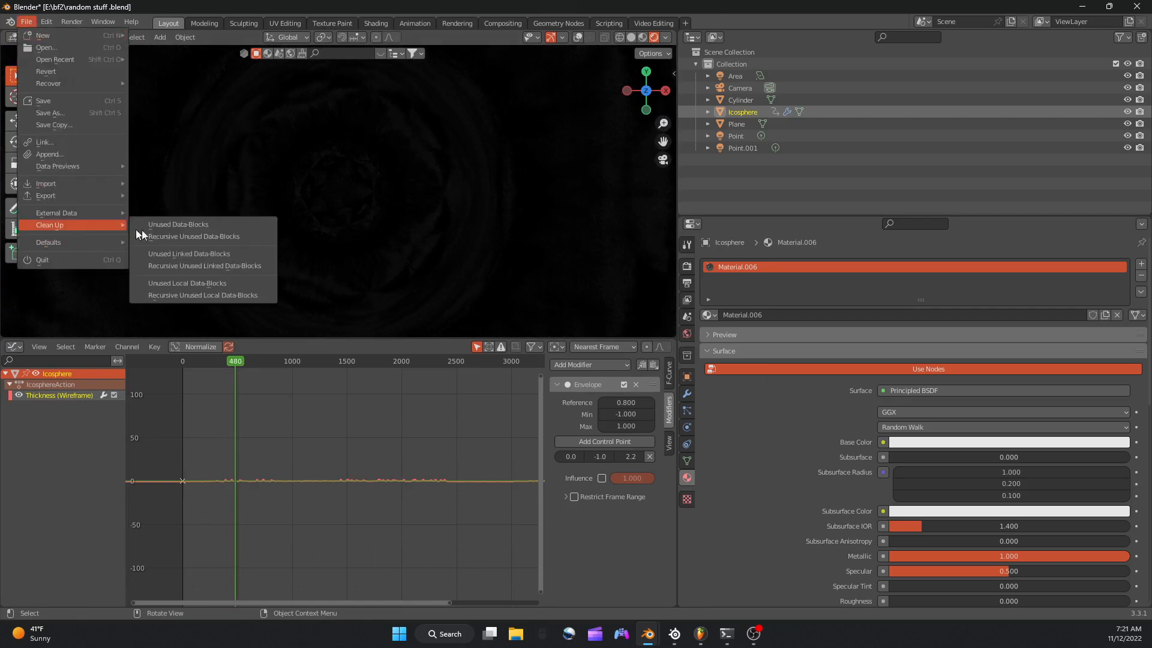
{"action": "left_click", "coordinate": [151, 233]}
{"action": "left_click", "coordinate": [151, 233]}
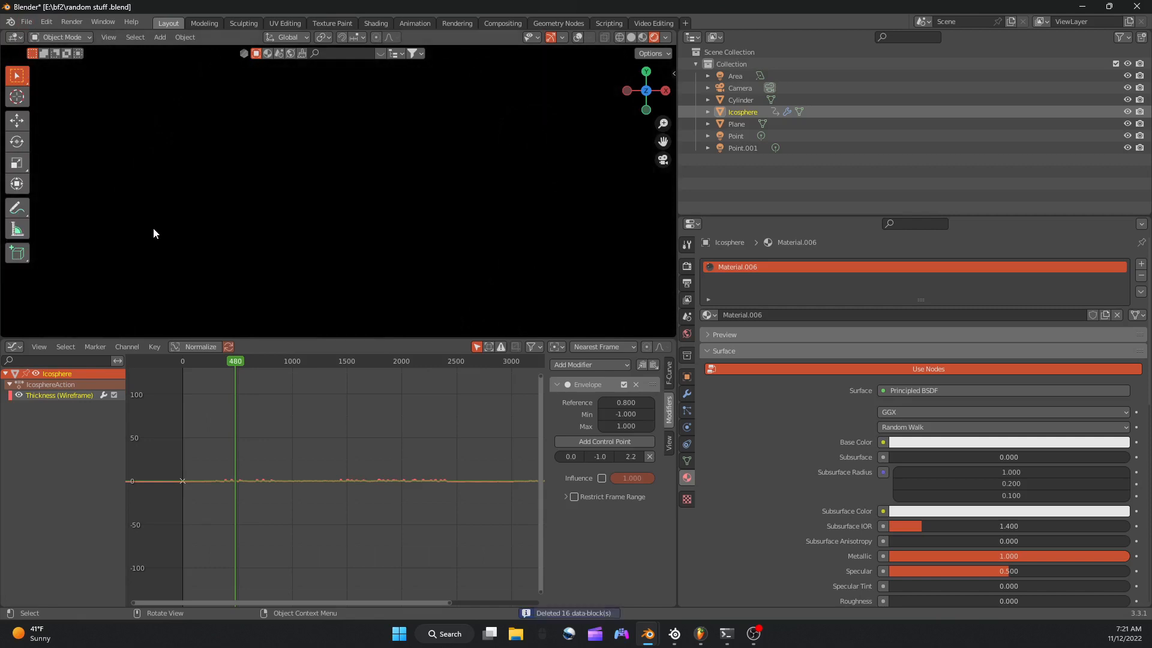
Save the changes while closing Blender, then relaunch it and reopen the recent file random stuff .blend.
{"action": "left_click", "coordinate": [1137, 6]}
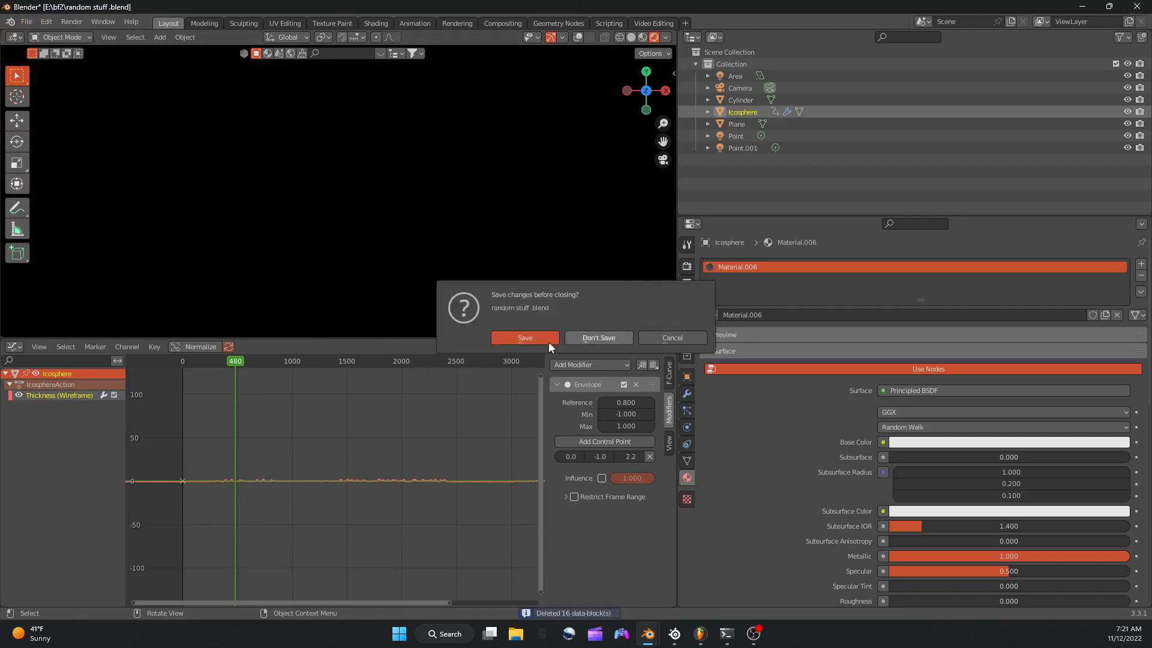
{"action": "left_click", "coordinate": [526, 337]}
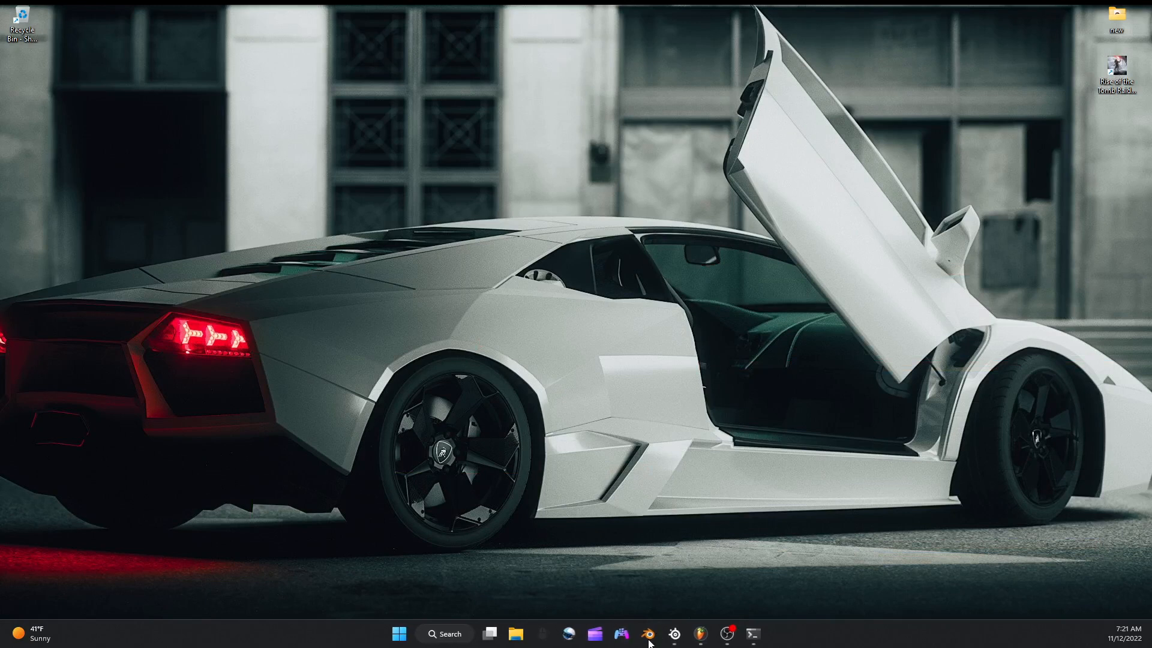
{"action": "mouse_move", "coordinate": [648, 634]}
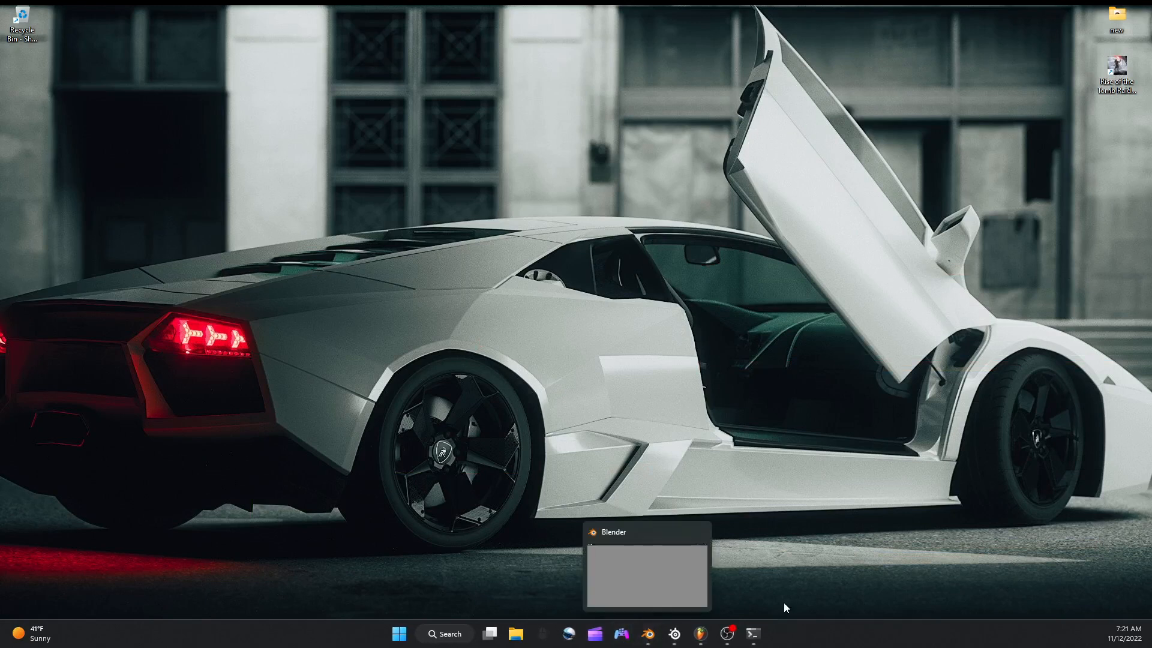
{"action": "mouse_move", "coordinate": [753, 634]}
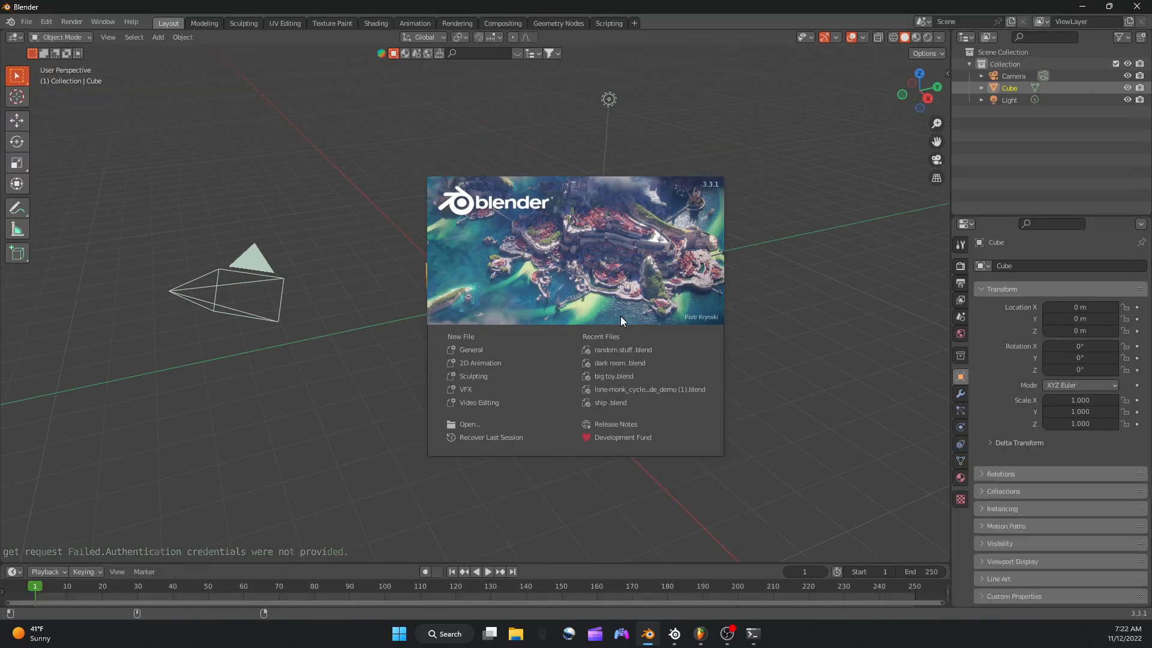
{"action": "left_click", "coordinate": [615, 348]}
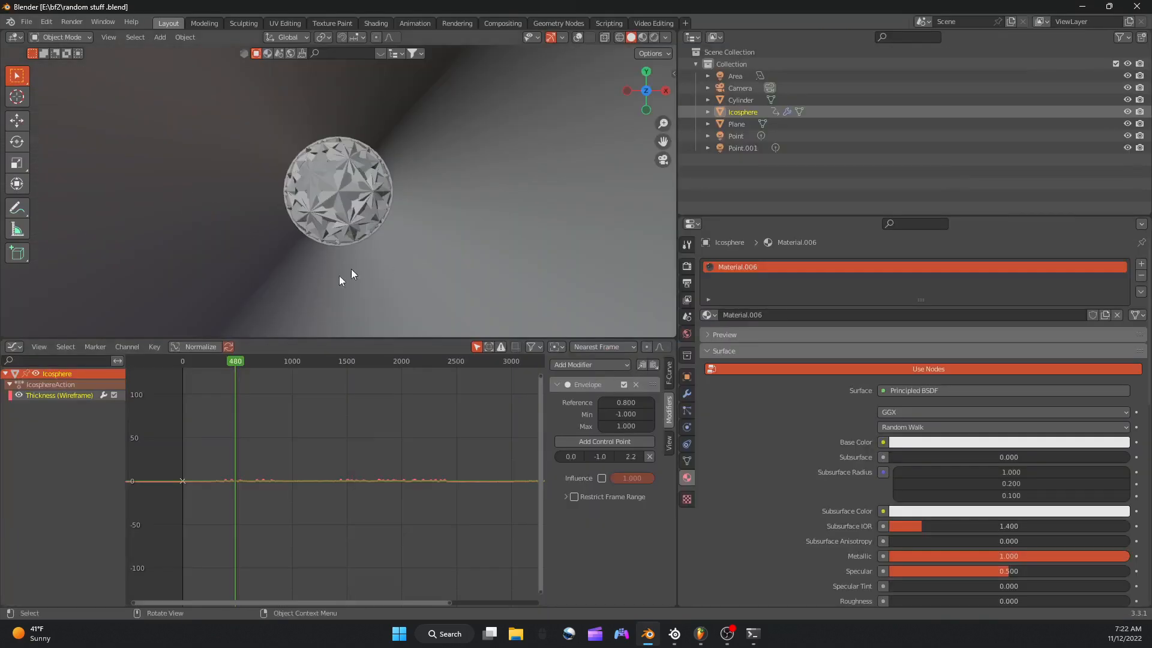
Play the animation from near frame 0 in the rendered view and open the scene's render settings.
{"action": "left_click", "coordinate": [180, 361]}
{"action": "key", "text": "space"}
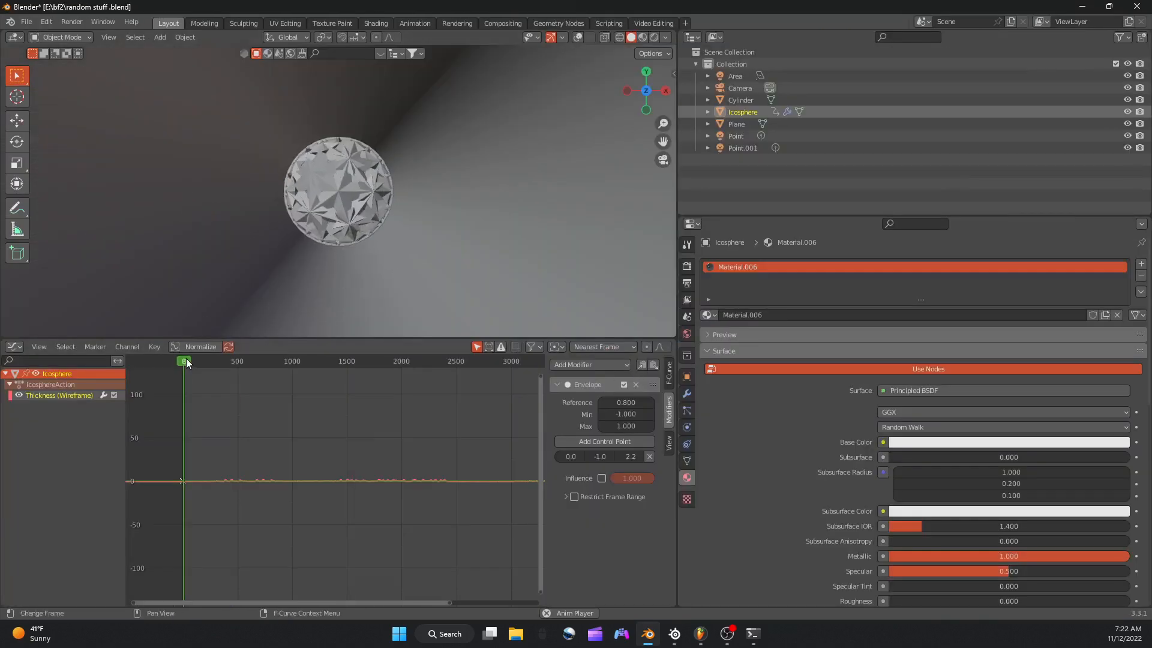
{"action": "key", "text": "space"}
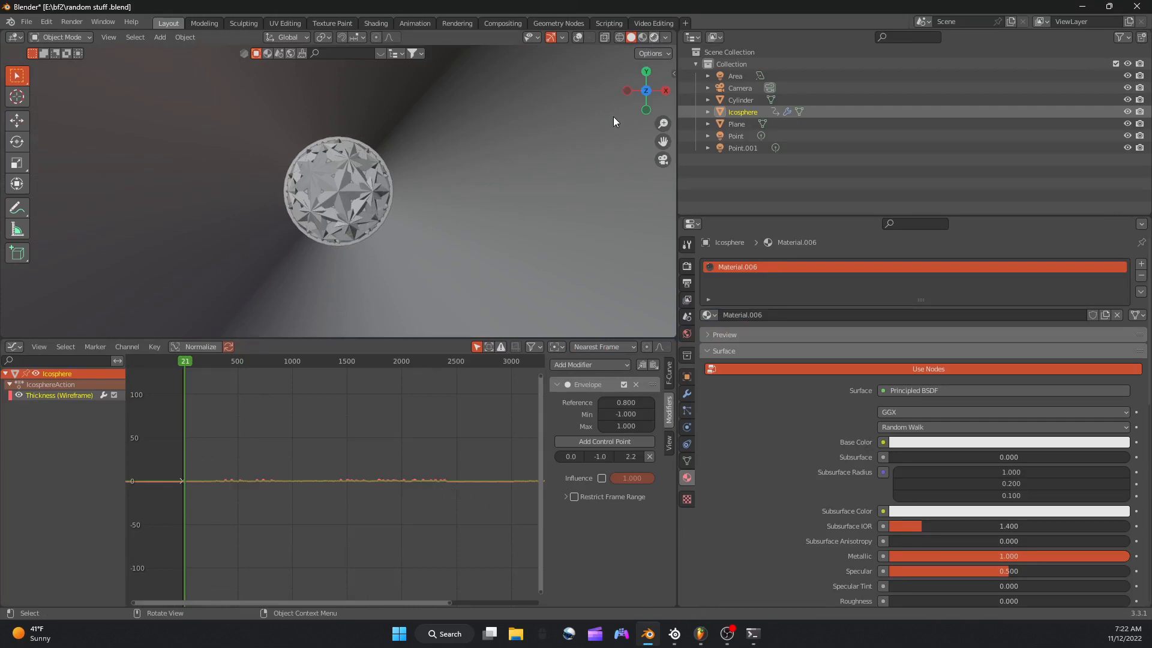
{"action": "key", "text": "z"}
{"action": "key", "text": "8"}
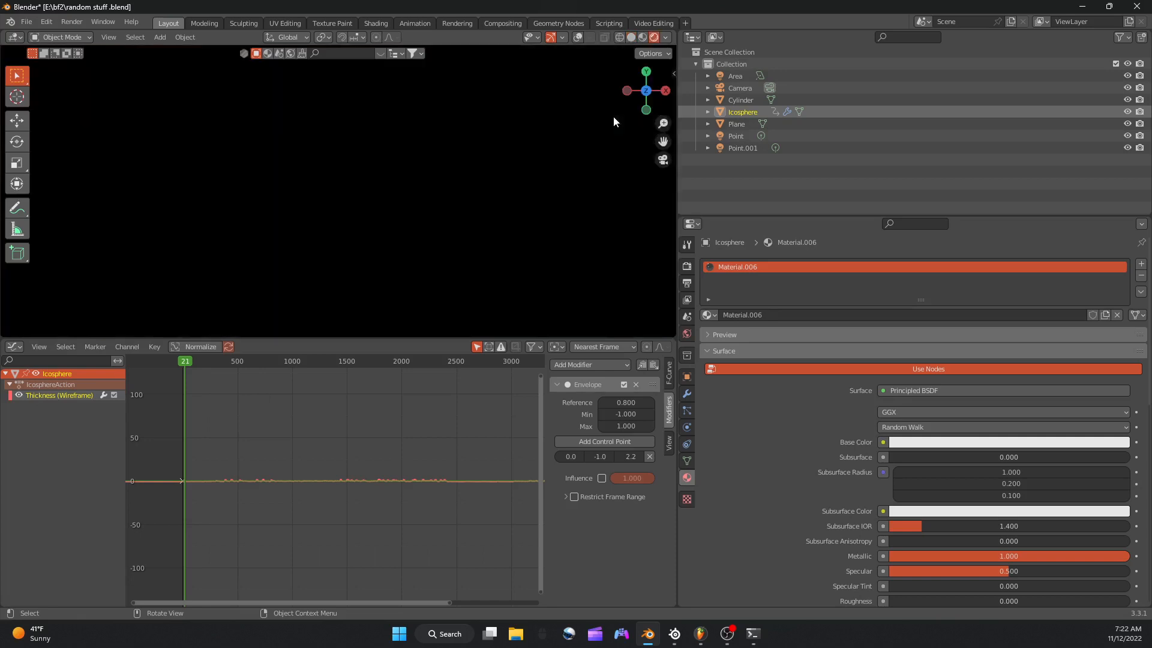
{"action": "left_click", "coordinate": [613, 117]}
{"action": "key", "text": "space"}
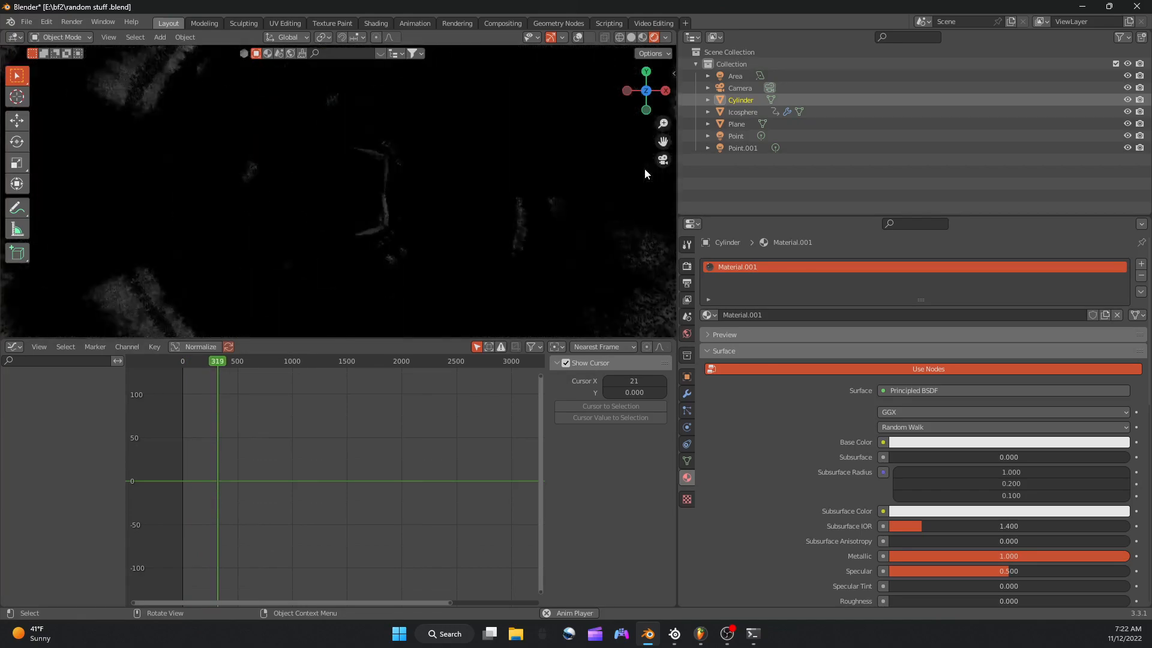
{"action": "left_click", "coordinate": [687, 265]}
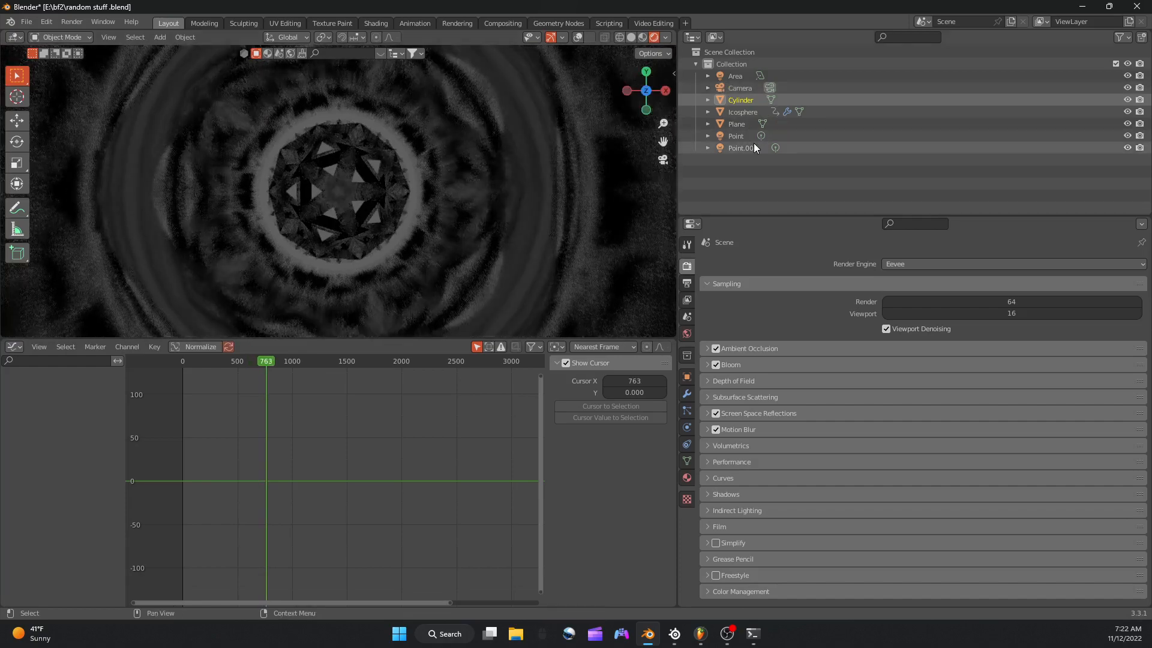
Select the plane and raise its Envelope modifier's minimum to 1.000 while checking the emission curve.
{"action": "left_click", "coordinate": [733, 124]}
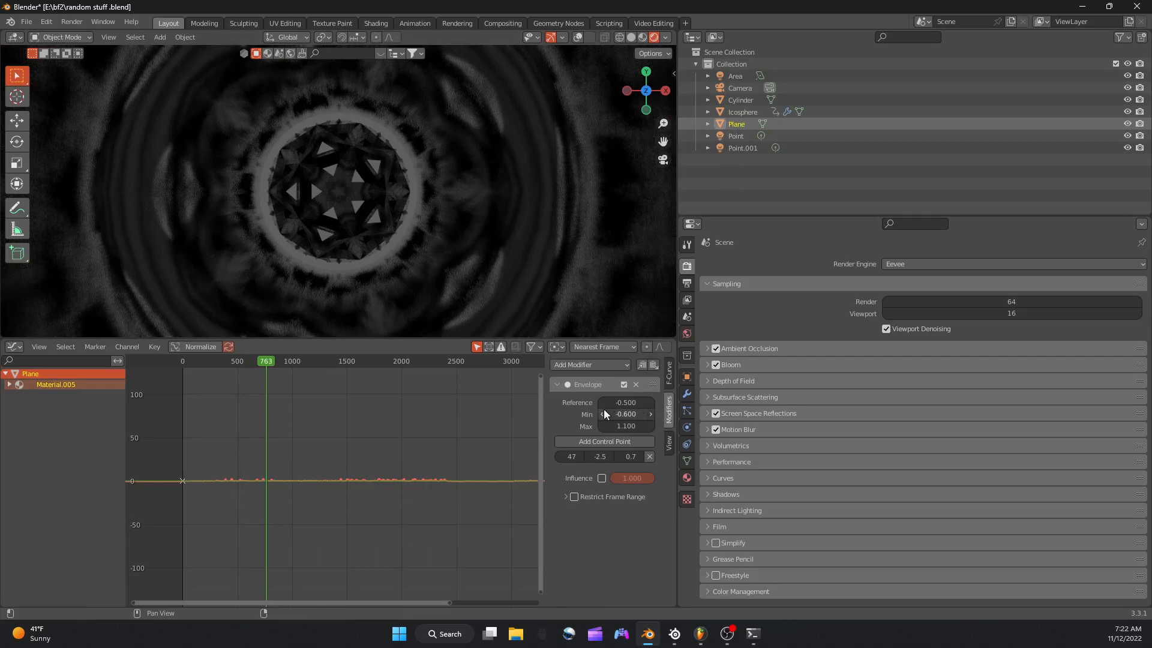
{"action": "scroll", "coordinate": [423, 415], "scroll_direction": "up", "scroll_amount": 8}
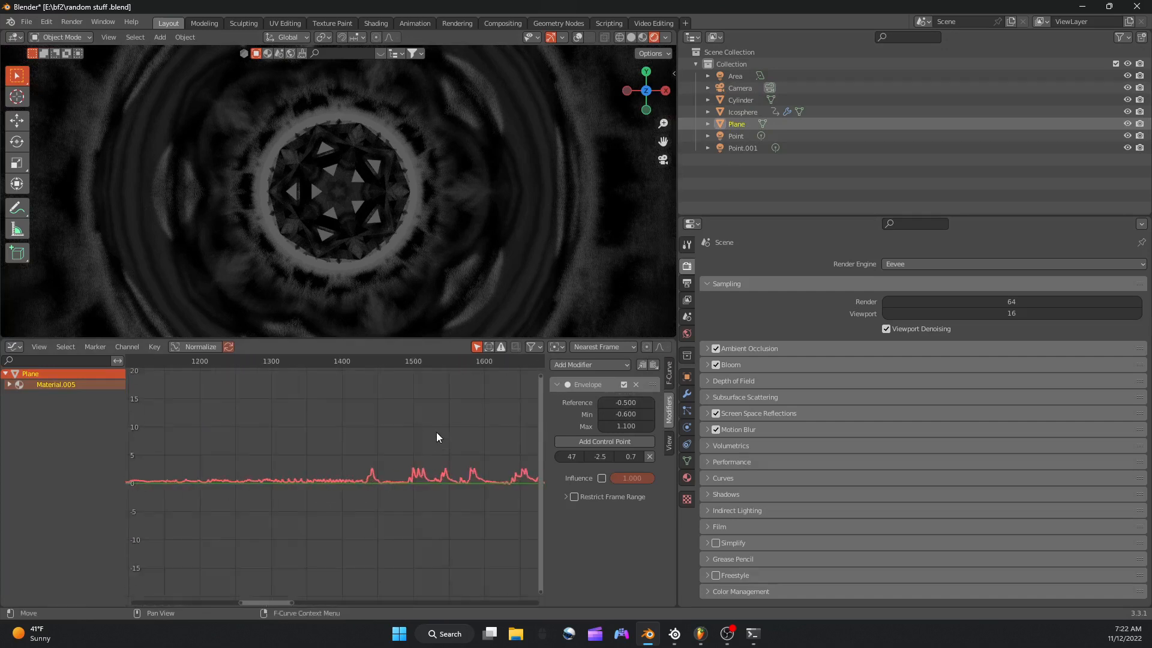
{"action": "scroll", "coordinate": [443, 433], "scroll_direction": "up", "scroll_amount": 5}
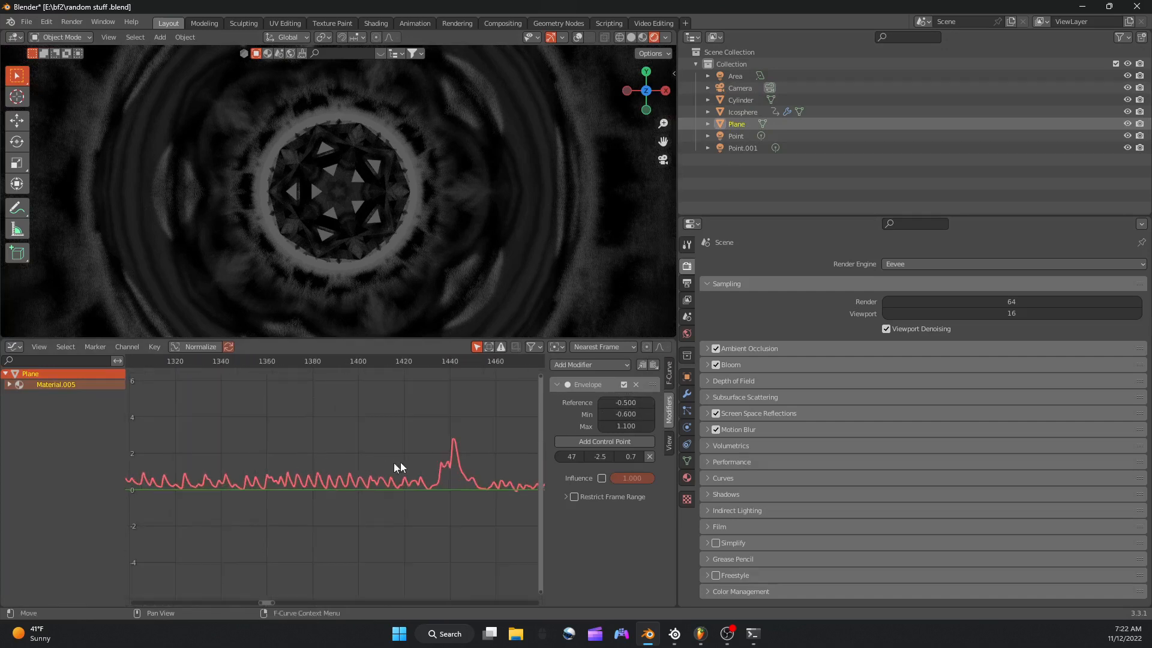
{"action": "left_click_drag", "start_coordinate": [638, 416], "coordinate": [666, 415]}
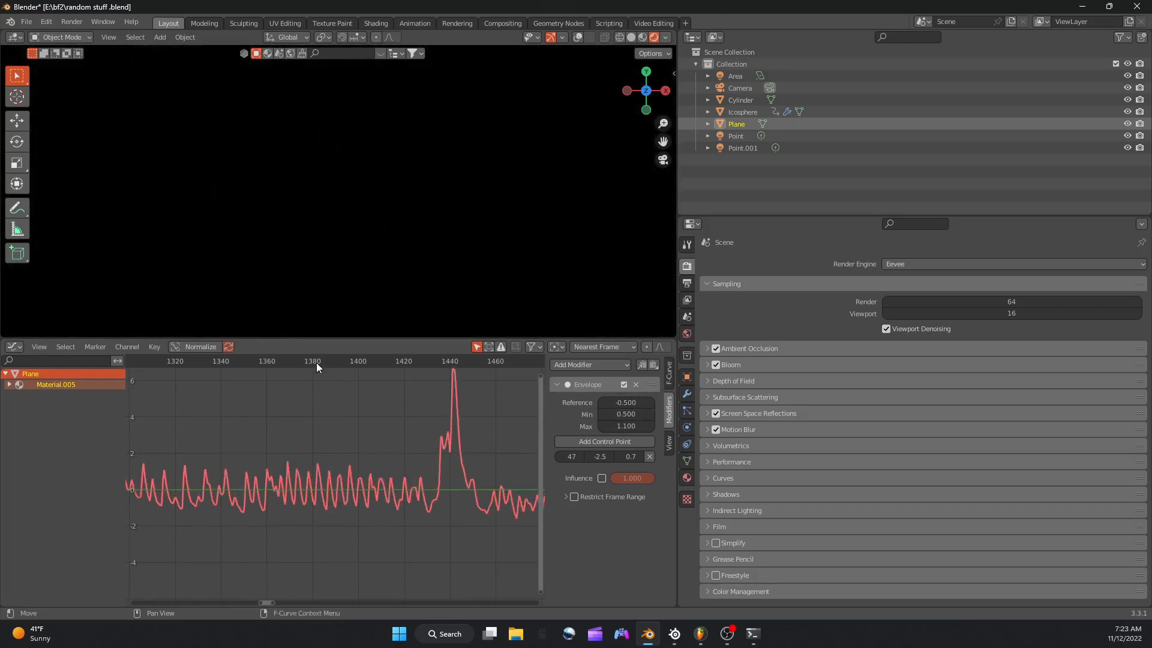
{"action": "scroll", "coordinate": [317, 362], "scroll_direction": "down", "scroll_amount": 2}
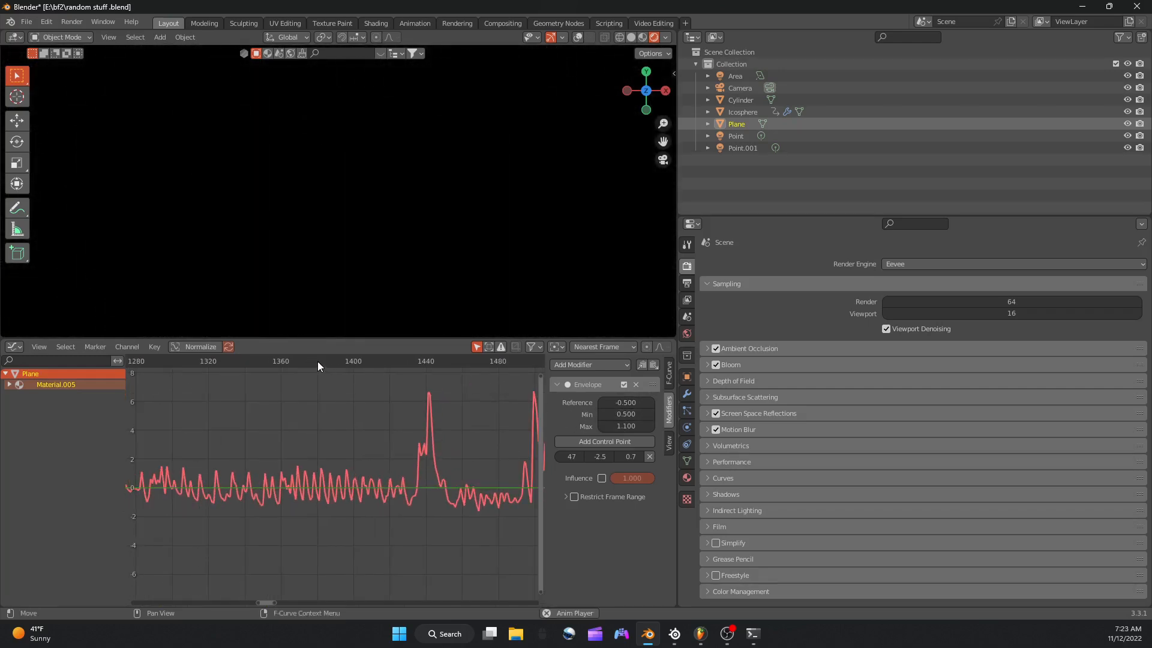
{"action": "scroll", "coordinate": [316, 361], "scroll_direction": "down", "scroll_amount": 1}
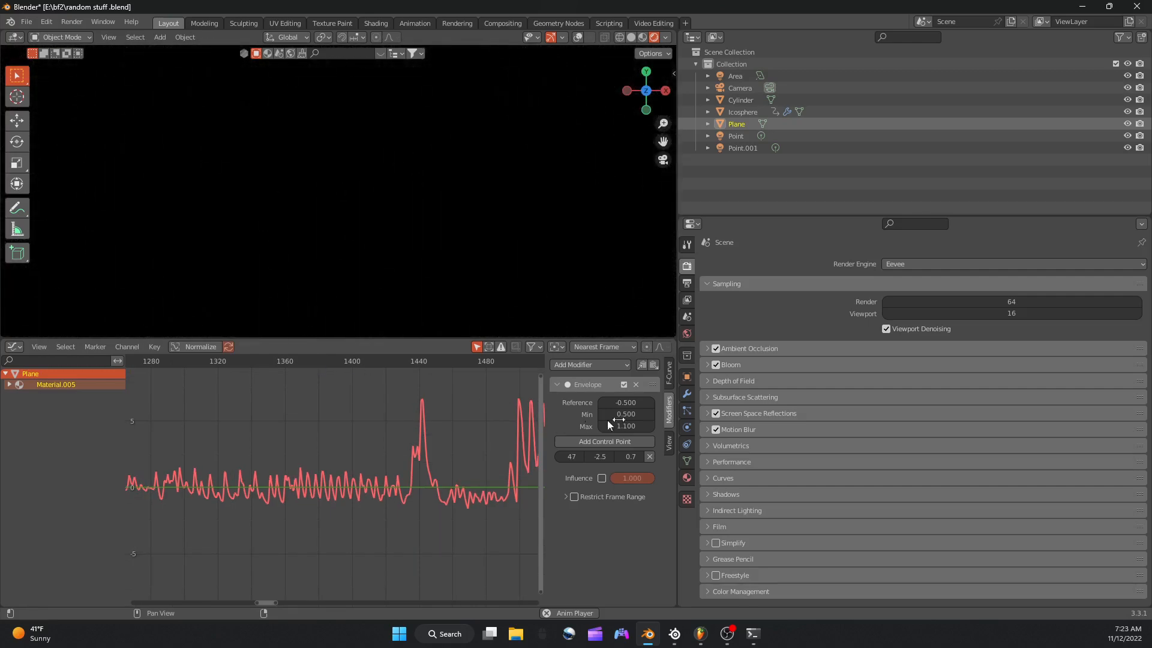
{"action": "left_click_drag", "start_coordinate": [624, 414], "coordinate": [635, 414]}
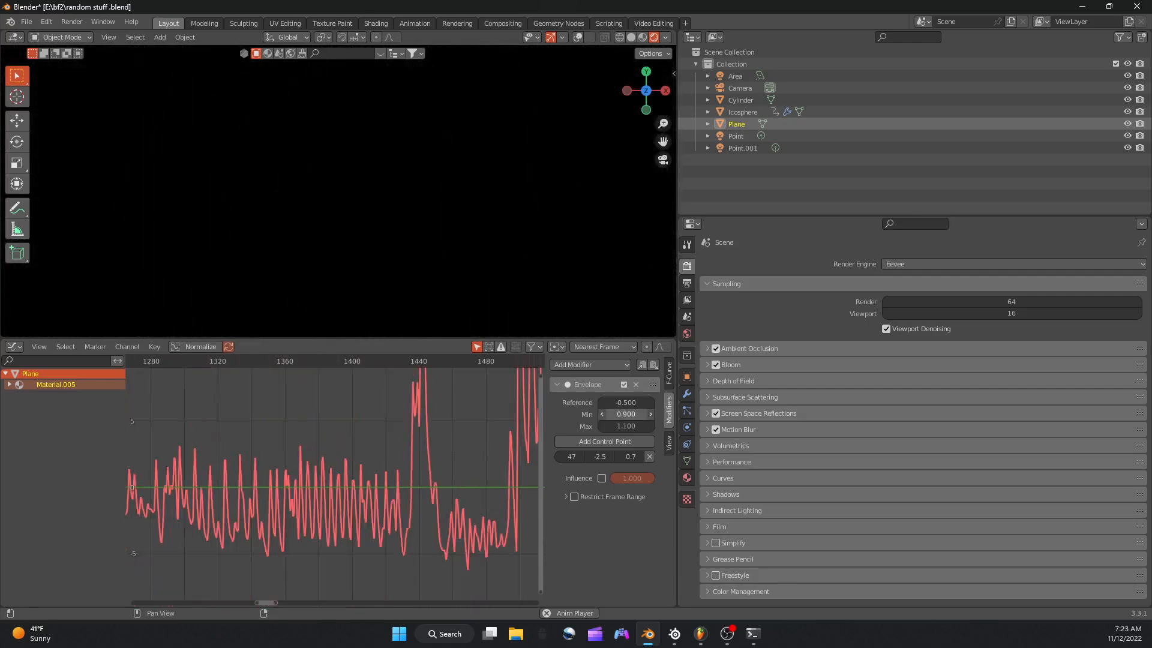
{"action": "left_click", "coordinate": [651, 414]}
{"action": "scroll", "coordinate": [439, 407], "scroll_direction": "down", "scroll_amount": 10}
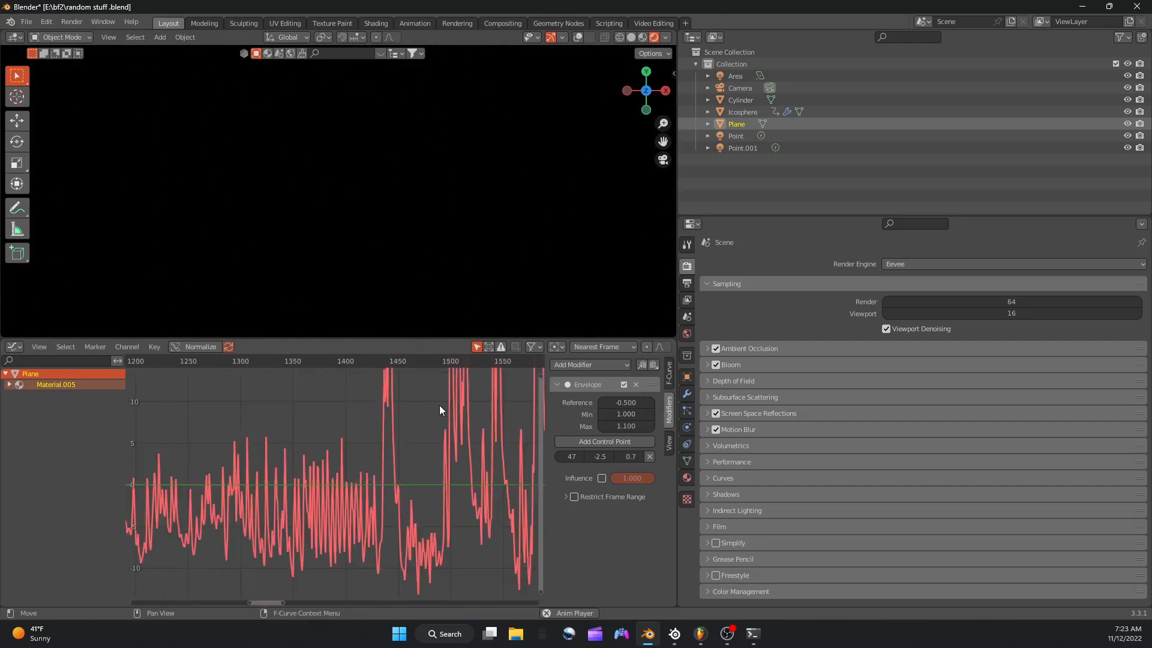
{"action": "scroll", "coordinate": [375, 405], "scroll_direction": "down", "scroll_amount": 5}
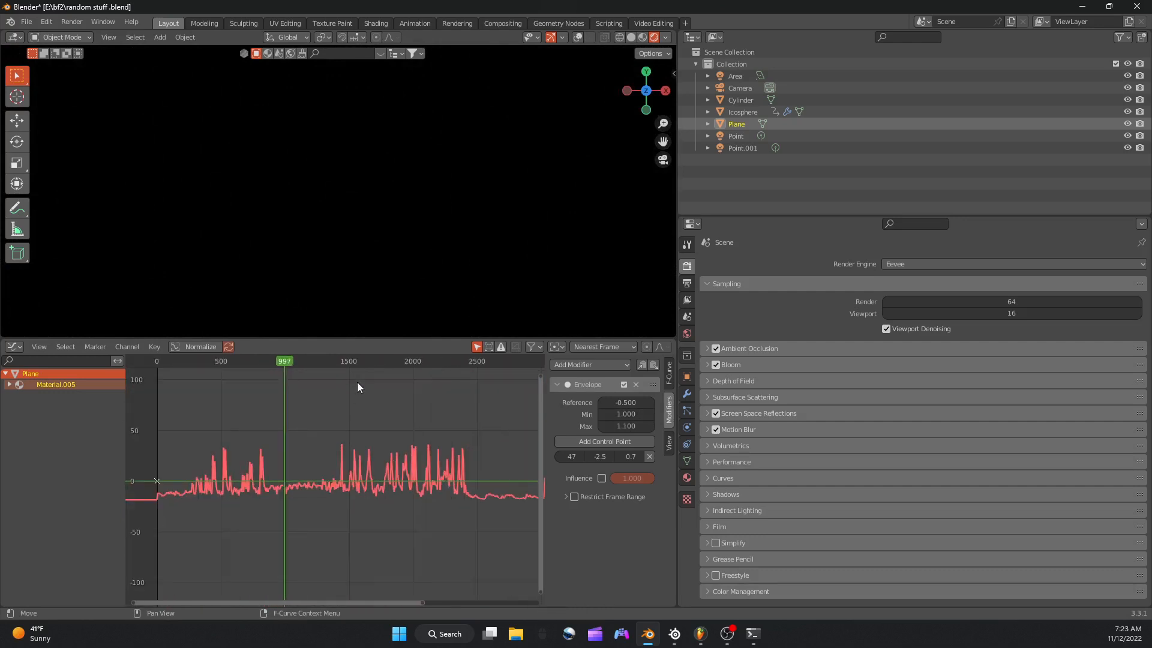
Show the console beside the Blender window, check its output, then minimize the console and maximize Blender again.
{"action": "left_click", "coordinate": [193, 365]}
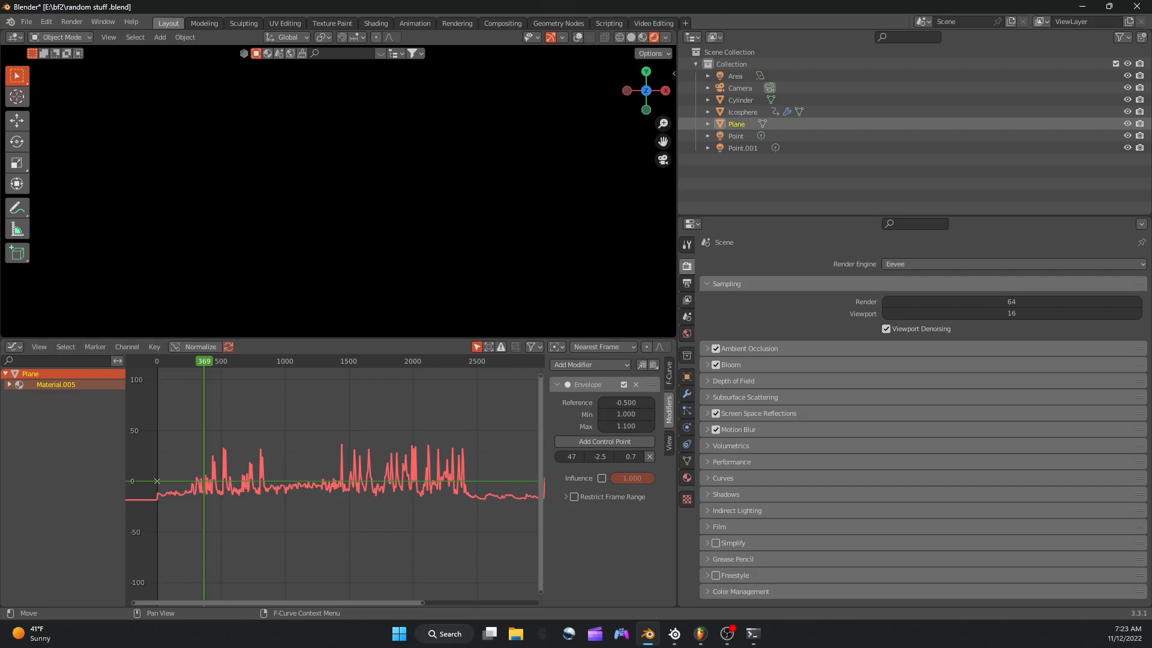
{"action": "left_click_drag", "start_coordinate": [543, 647], "coordinate": [1149, 123]}
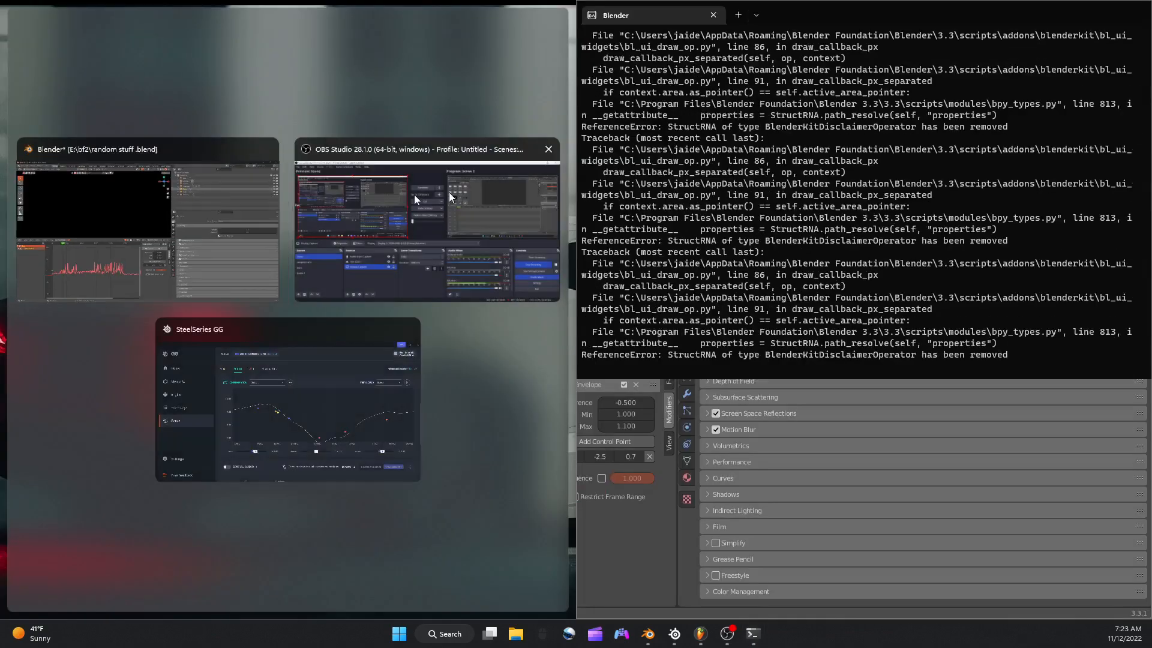
{"action": "left_click", "coordinate": [186, 187]}
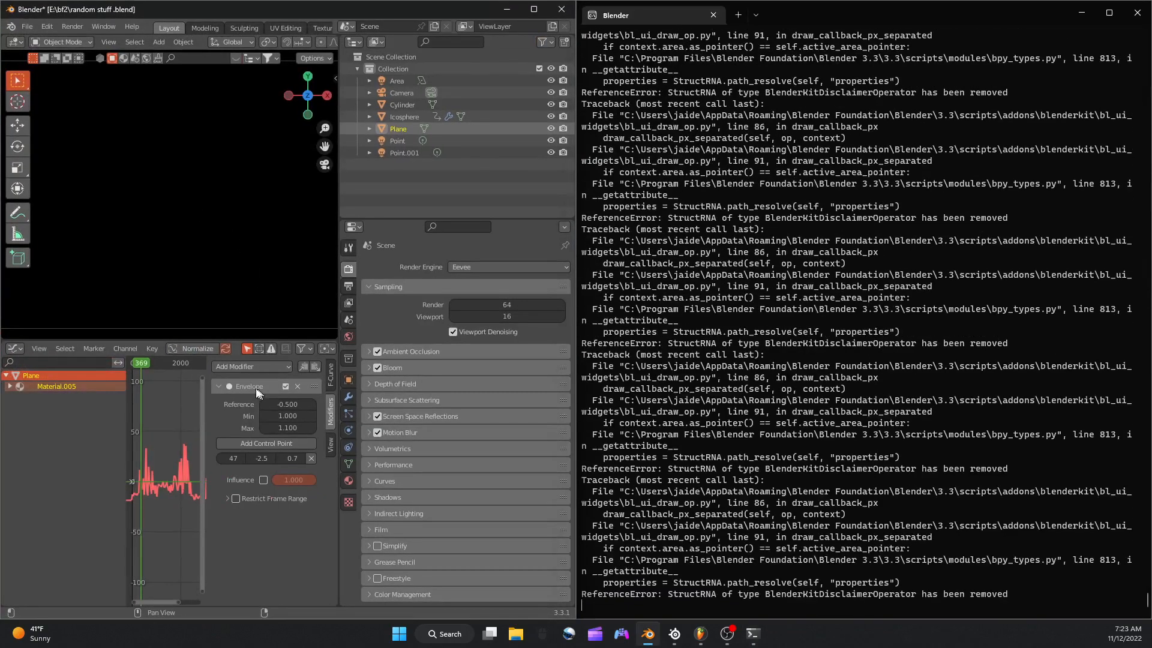
{"action": "left_click", "coordinate": [132, 361]}
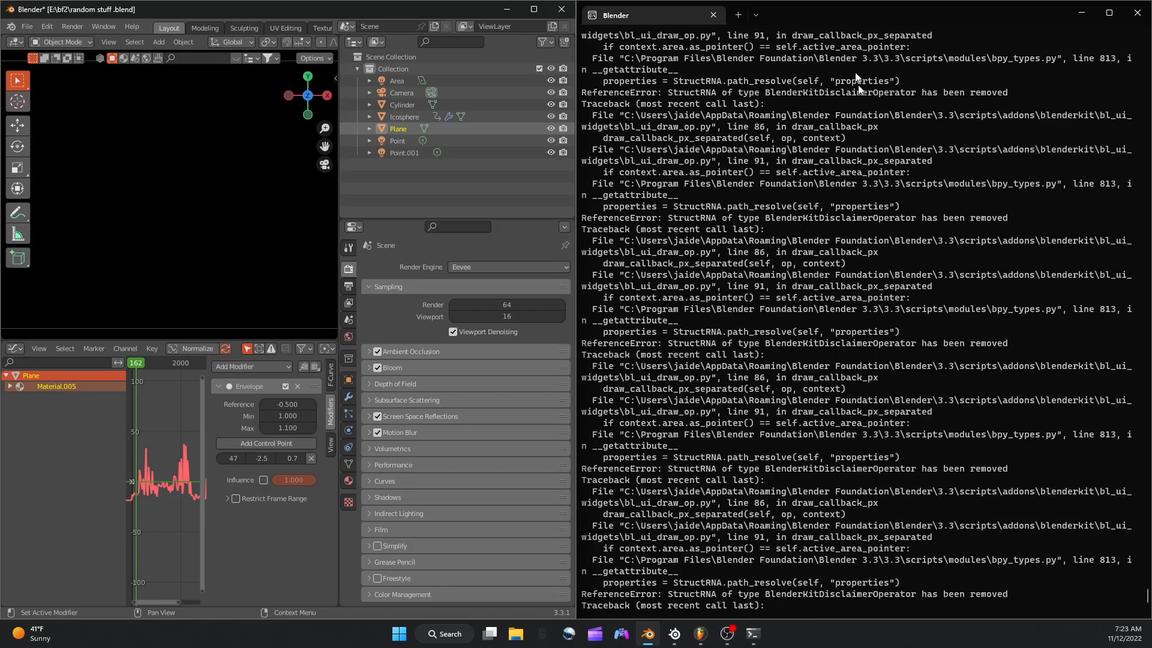
{"action": "left_click_drag", "start_coordinate": [825, 9], "coordinate": [672, 647]}
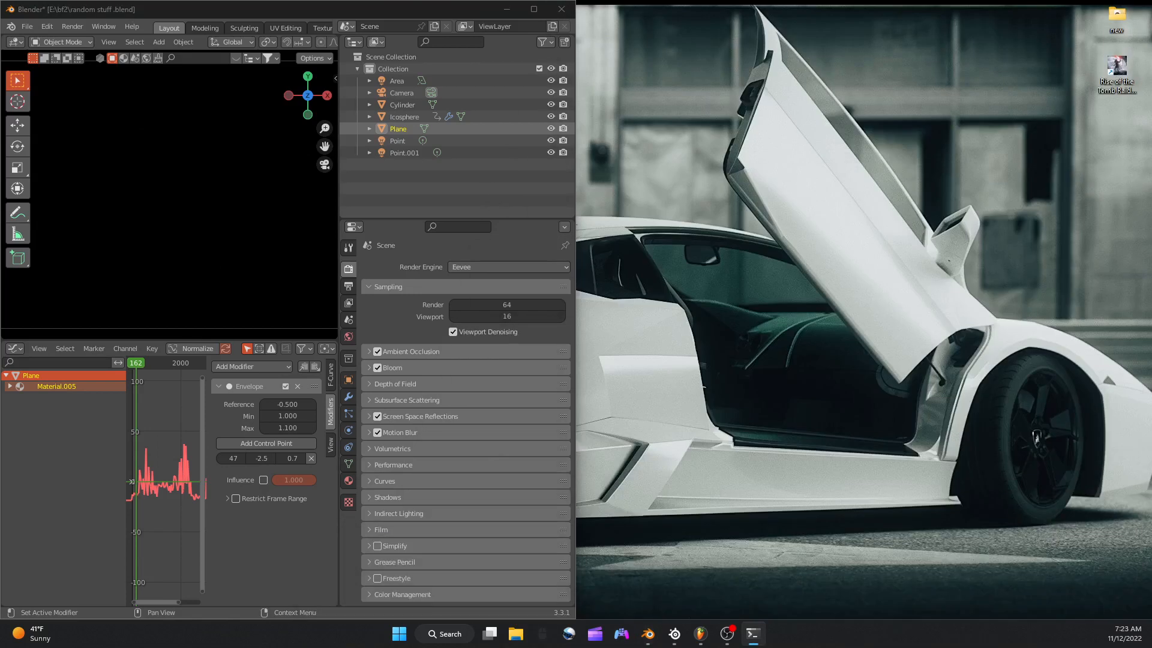
{"action": "left_click", "coordinate": [533, 10]}
Adjust the plane's Envelope modifier during playback to a reference of -0.700 and a minimum of 0.900.
{"action": "key", "text": "space"}
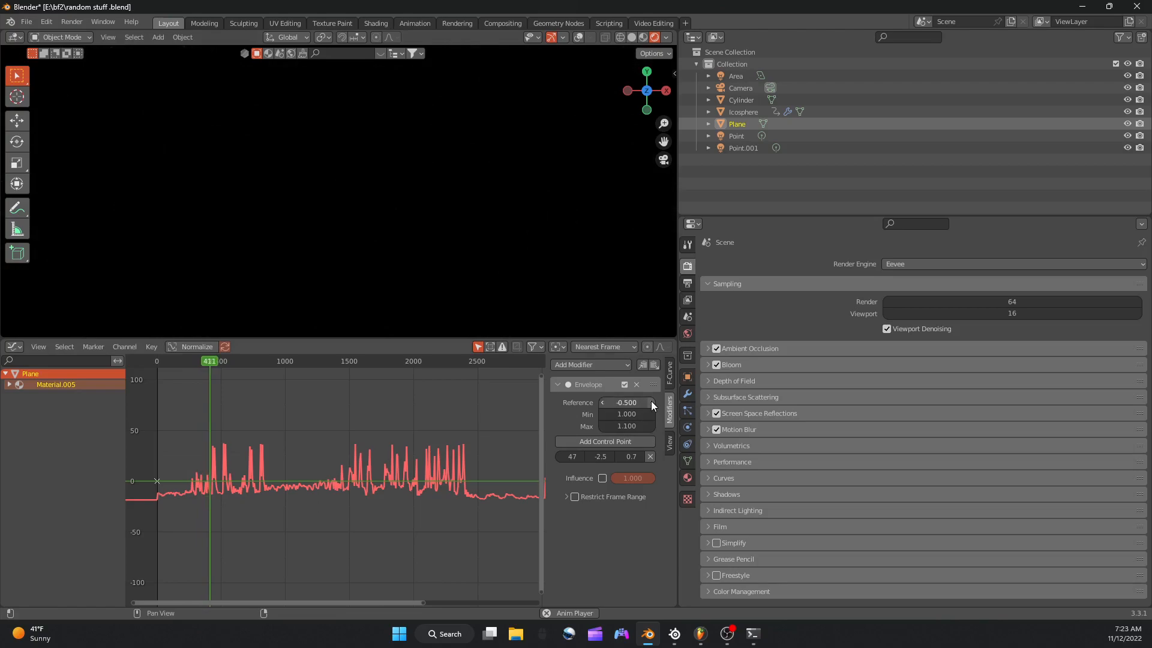
{"action": "left_click", "coordinate": [601, 407]}
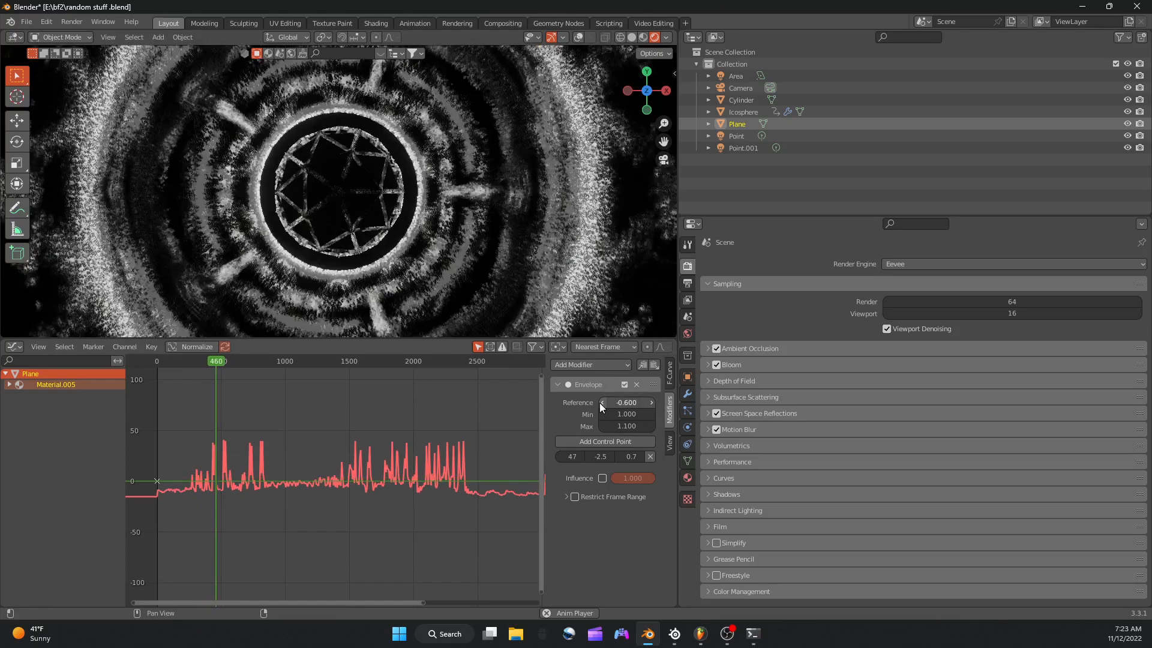
{"action": "left_click", "coordinate": [602, 407]}
{"action": "left_click", "coordinate": [602, 406]}
{"action": "left_click", "coordinate": [602, 407]}
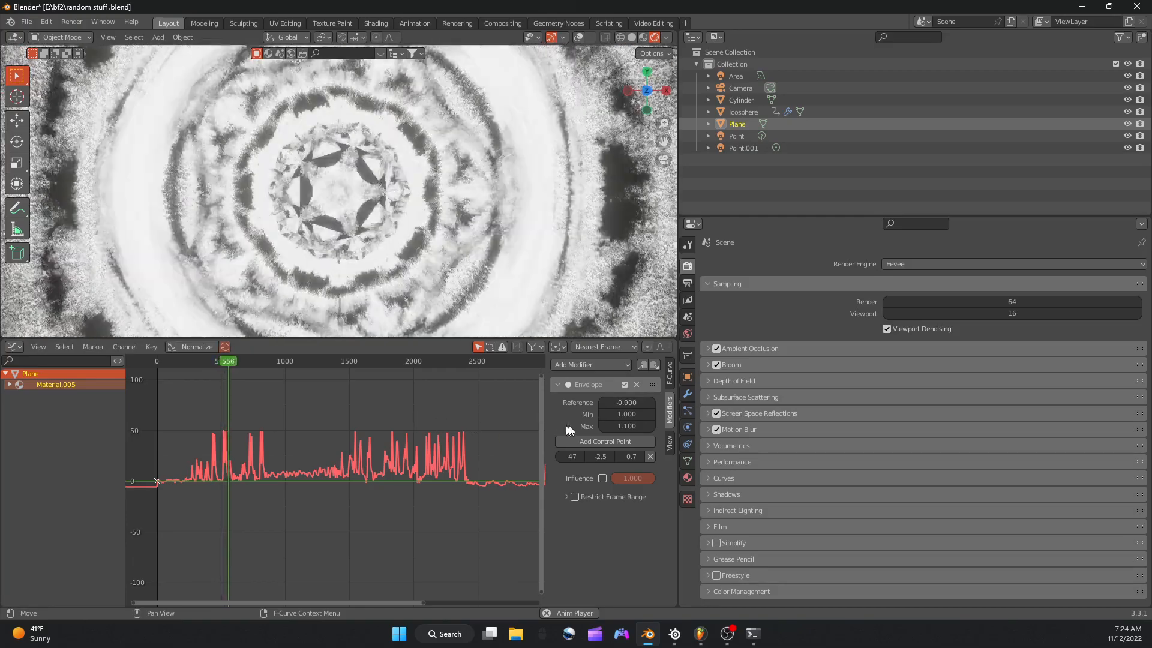
{"action": "left_click", "coordinate": [602, 415]}
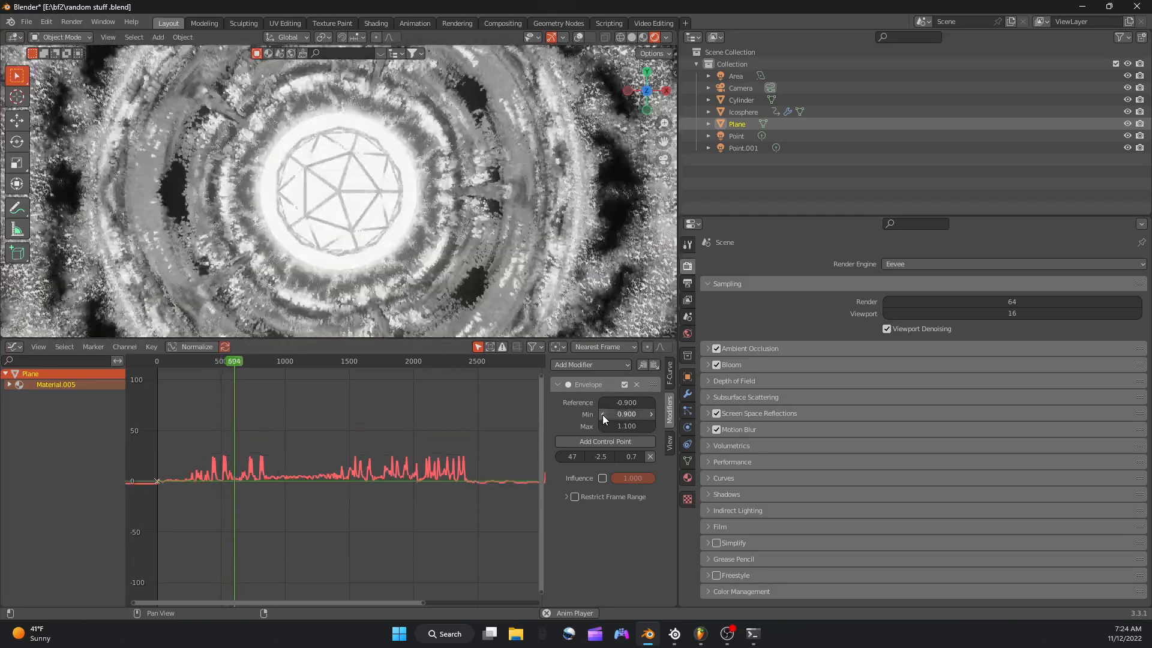
{"action": "left_click", "coordinate": [603, 415]}
{"action": "left_click", "coordinate": [651, 414]}
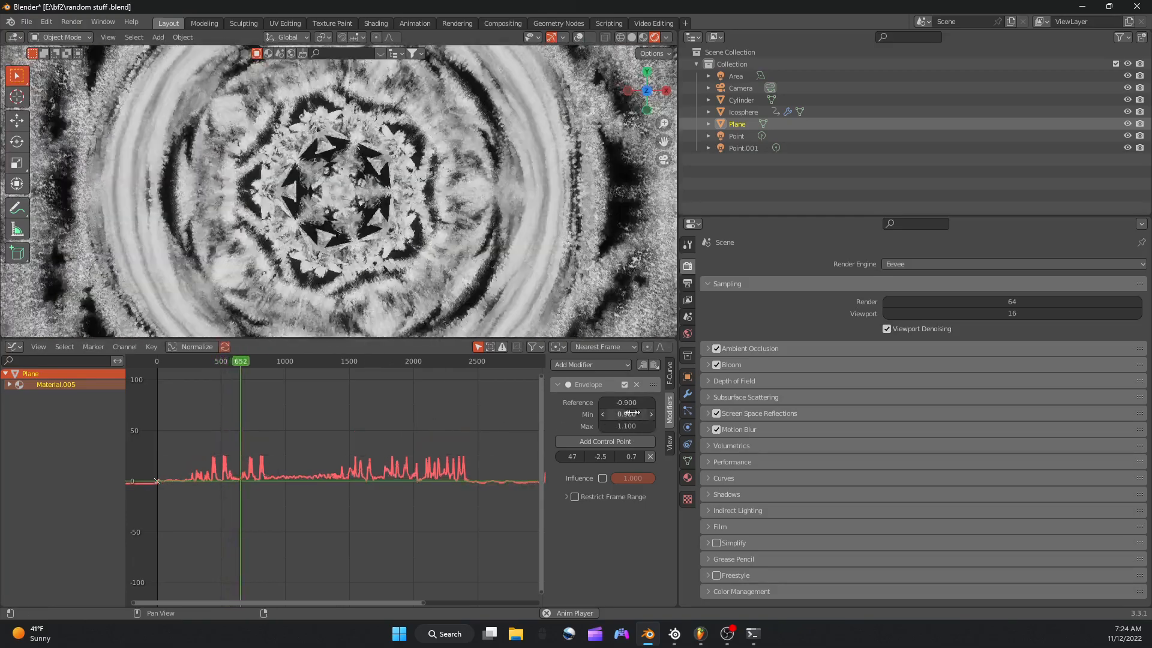
{"action": "left_click", "coordinate": [603, 403]}
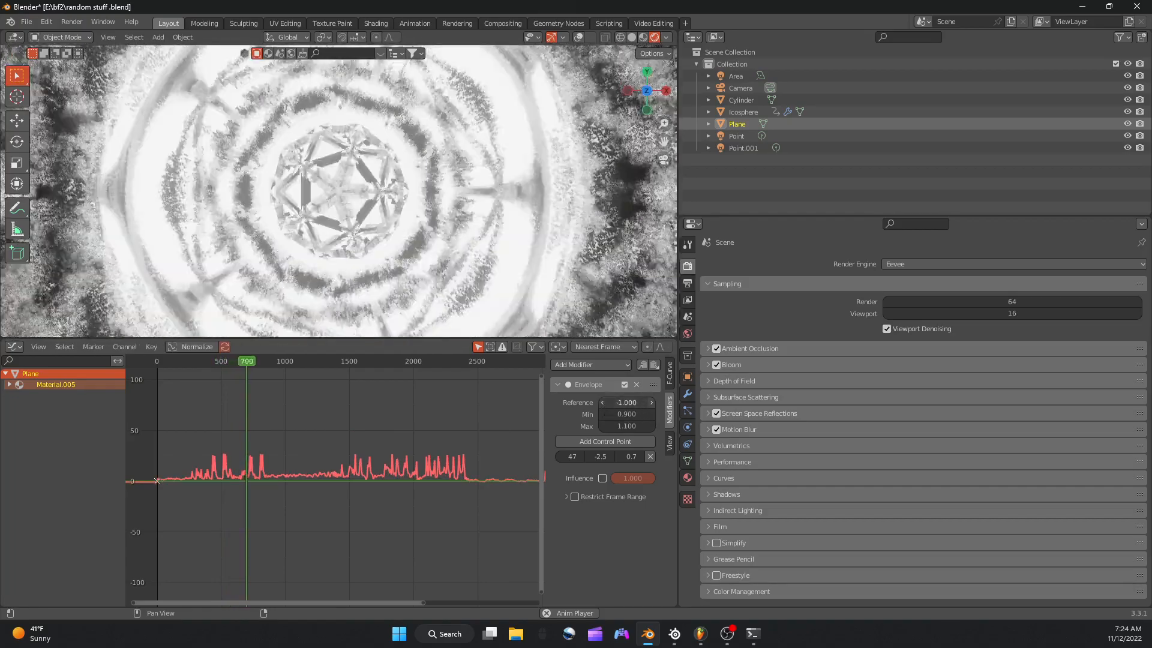
{"action": "left_click", "coordinate": [651, 405]}
{"action": "left_click", "coordinate": [650, 405]}
{"action": "left_click", "coordinate": [650, 405]}
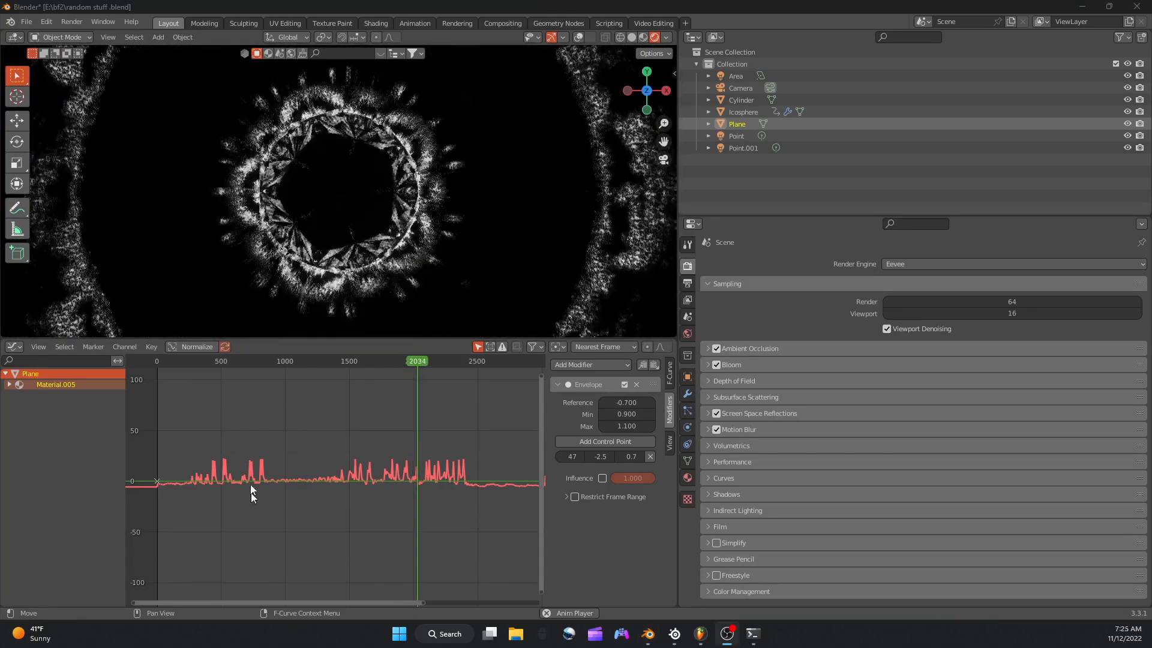
Review the plane's emission playback, stop it, and scrub the timeline back to frame 1528.
{"action": "left_click", "coordinate": [285, 340]}
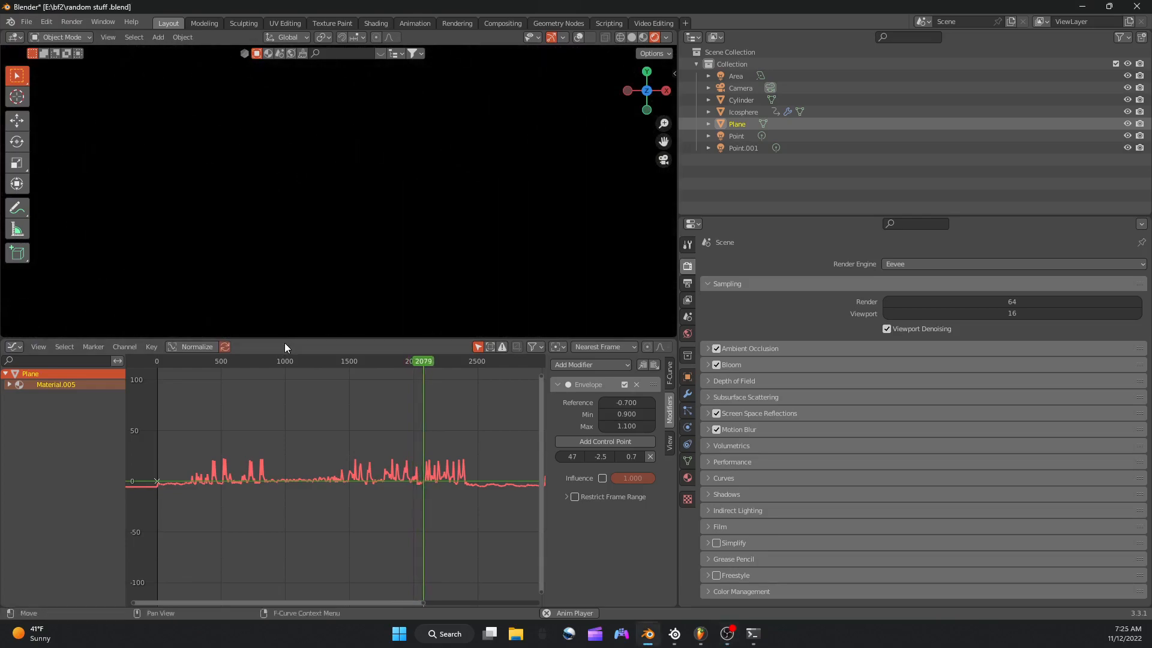
{"action": "mouse_move", "coordinate": [674, 634]}
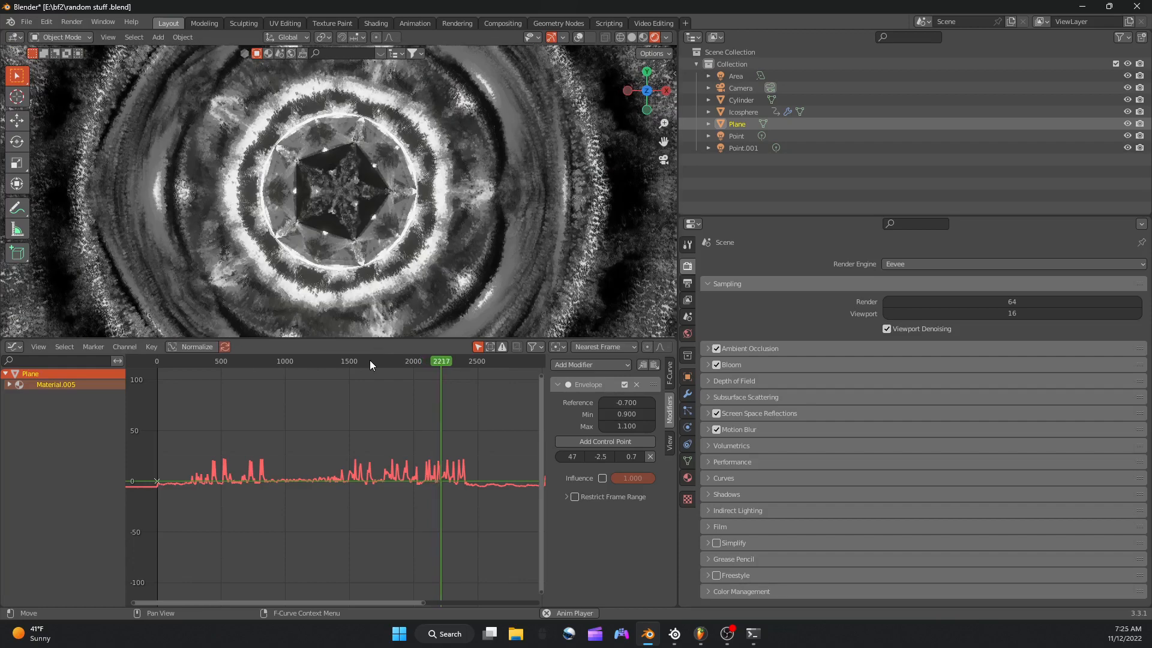
{"action": "key", "text": "space"}
{"action": "left_click", "coordinate": [369, 360]}
{"action": "left_click", "coordinate": [360, 360]}
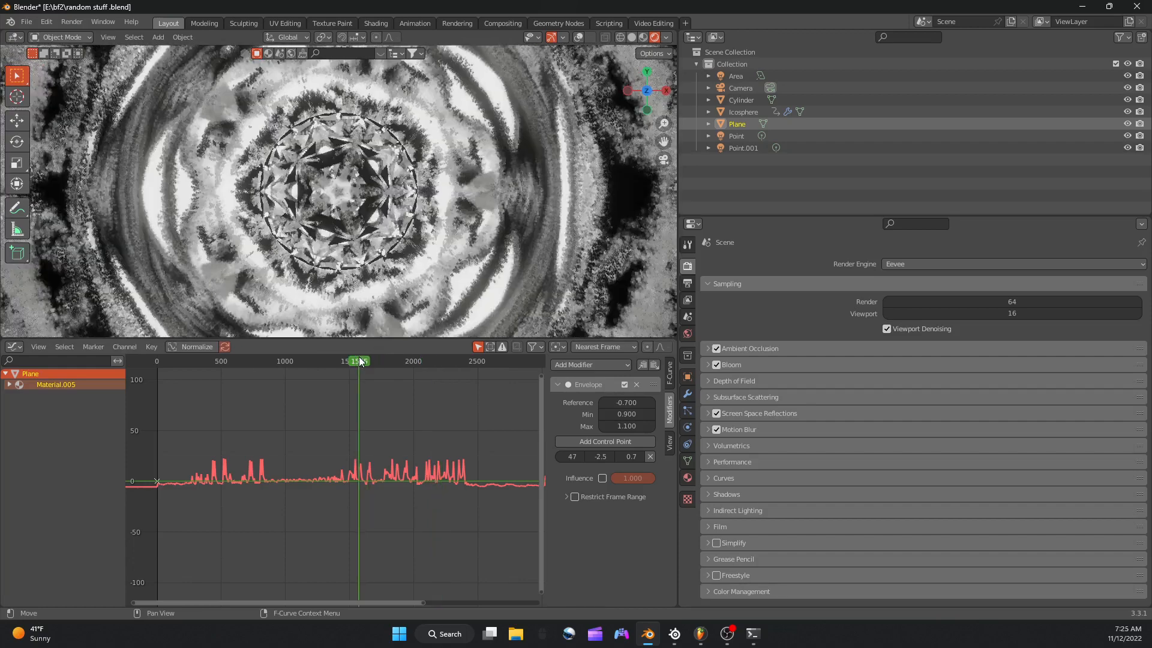
{"action": "left_click_drag", "start_coordinate": [360, 361], "coordinate": [353, 361]}
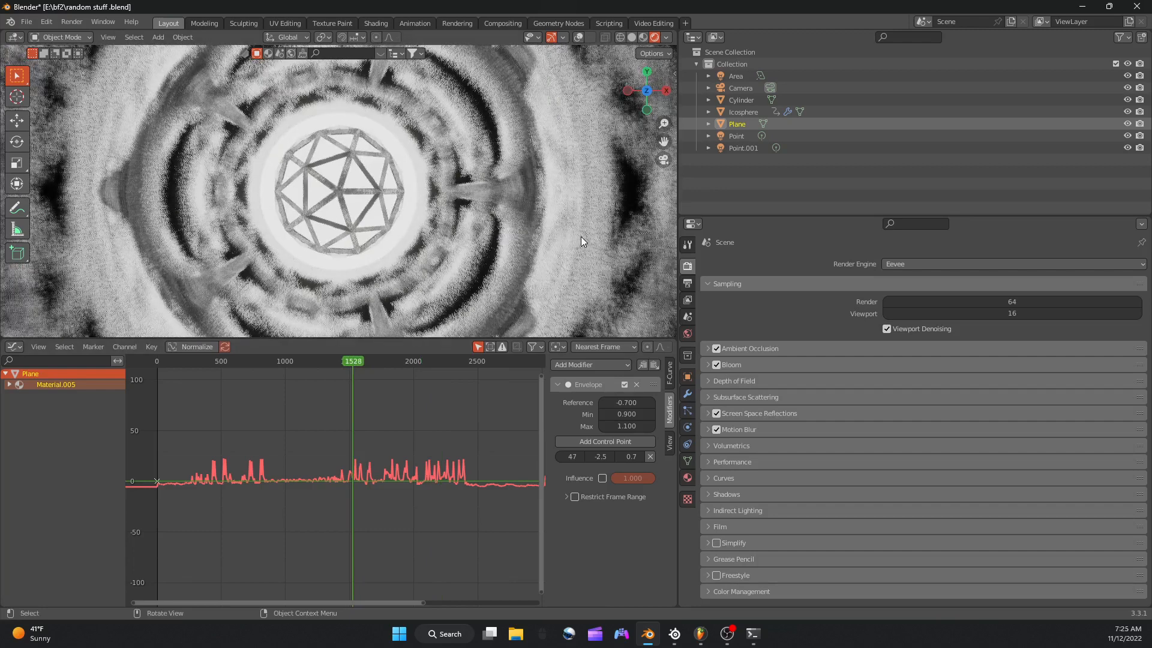
Select the Icosphere, return to frame 0, and raise its wireframe thickness Envelope minimum to 0.400.
{"action": "left_click", "coordinate": [741, 113]}
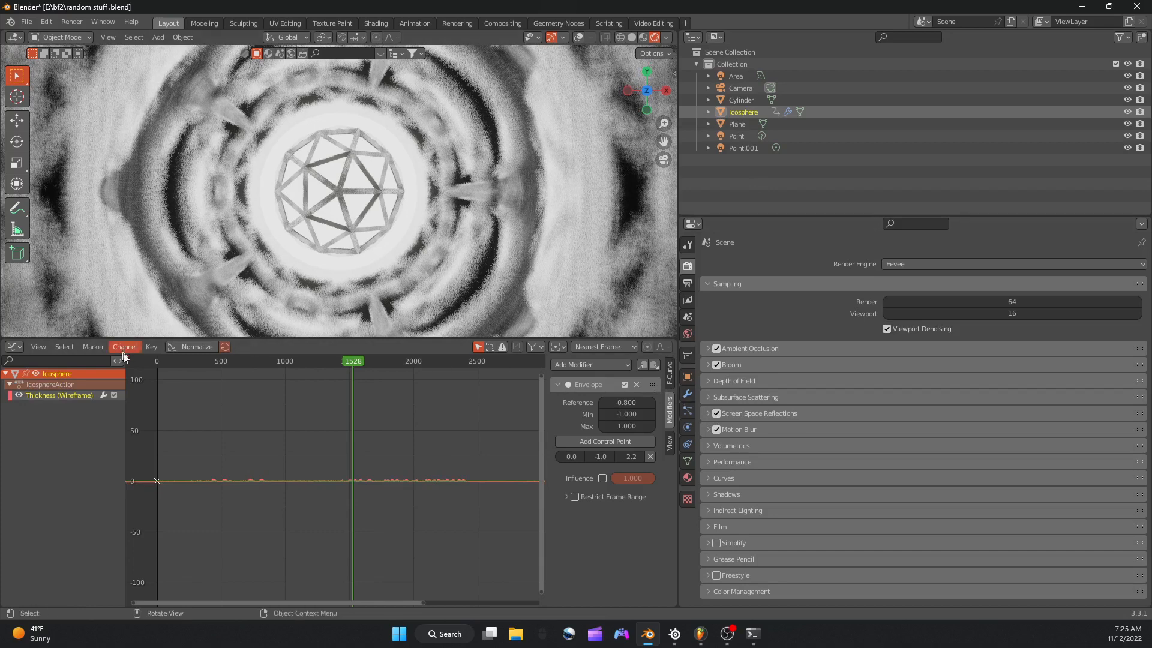
{"action": "left_click", "coordinate": [150, 361]}
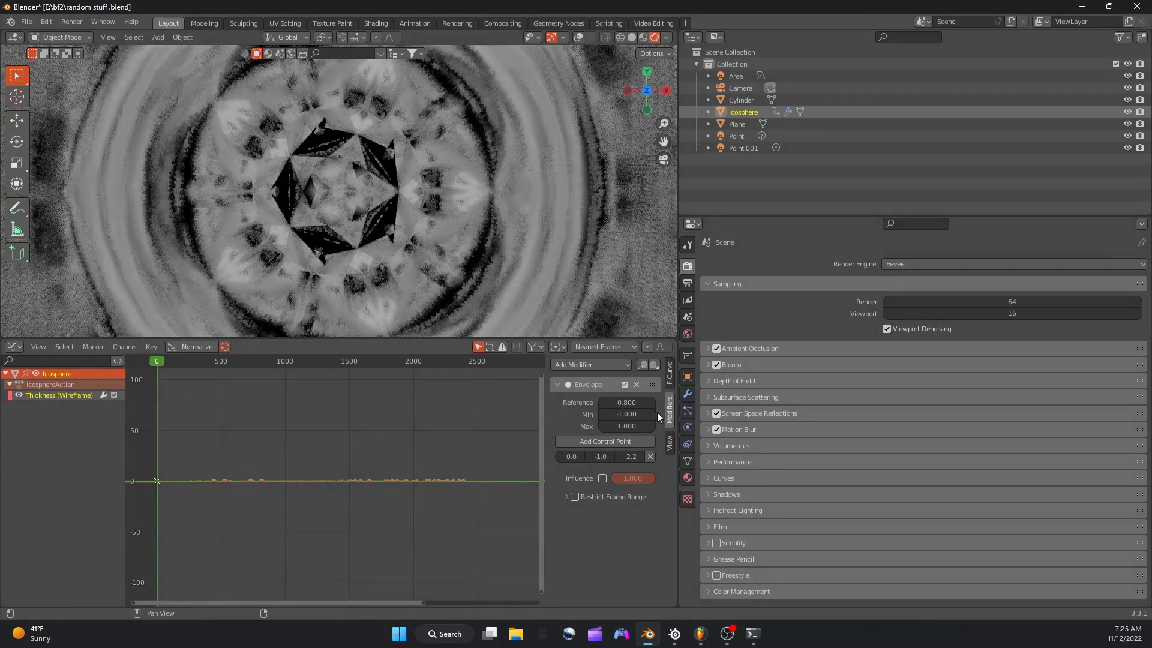
{"action": "left_click", "coordinate": [651, 414]}
{"action": "left_click", "coordinate": [650, 414]}
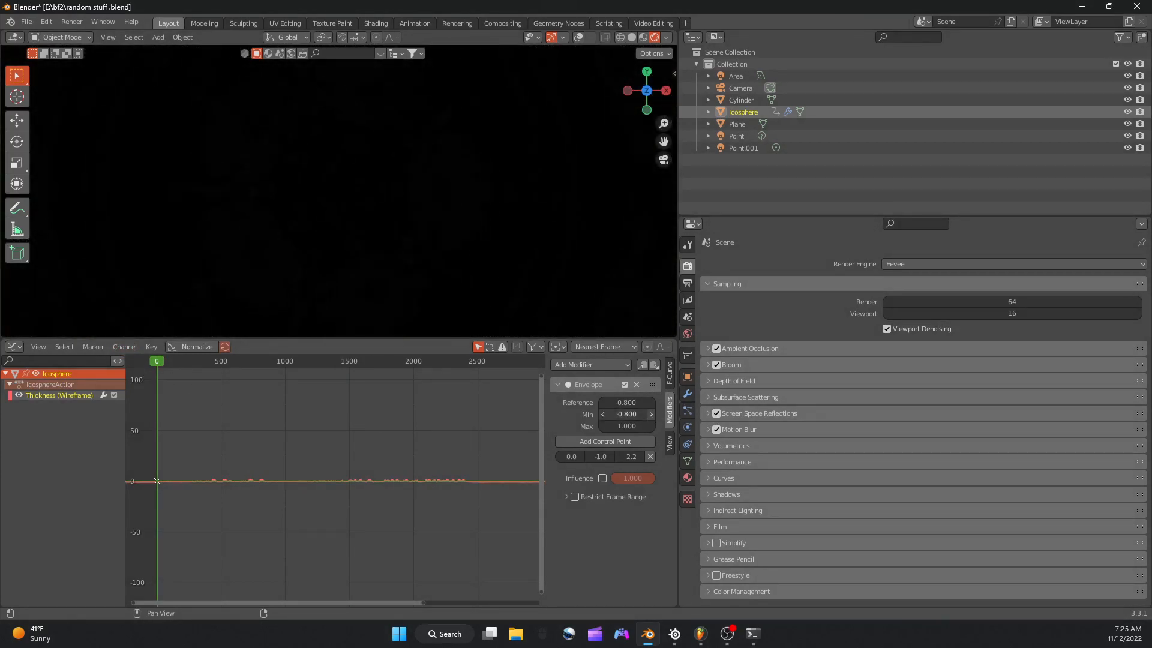
{"action": "left_click", "coordinate": [650, 414]}
{"action": "double_click", "coordinate": [650, 414]}
{"action": "left_click", "coordinate": [650, 414]}
{"action": "double_click", "coordinate": [651, 414]}
{"action": "left_click", "coordinate": [651, 414]}
{"action": "double_click", "coordinate": [651, 414]}
{"action": "left_click", "coordinate": [651, 414]}
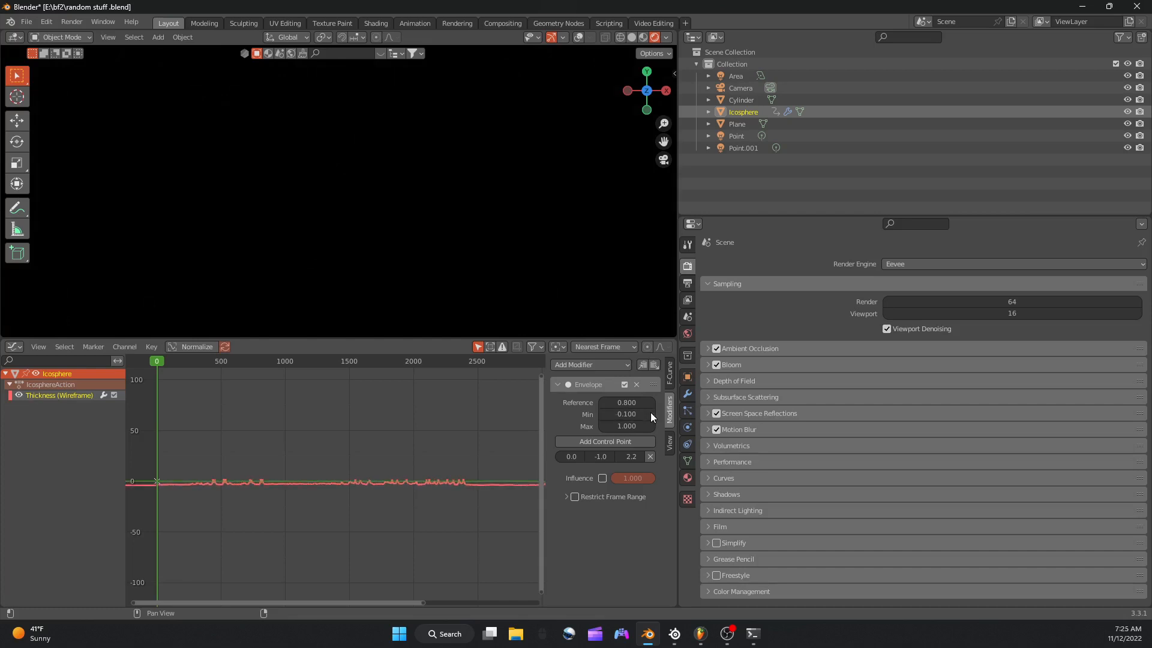
{"action": "double_click", "coordinate": [651, 414]}
Lower the Reference value of the Icosphere's thickness Envelope modifier to -0.200.
{"action": "left_click", "coordinate": [651, 402]}
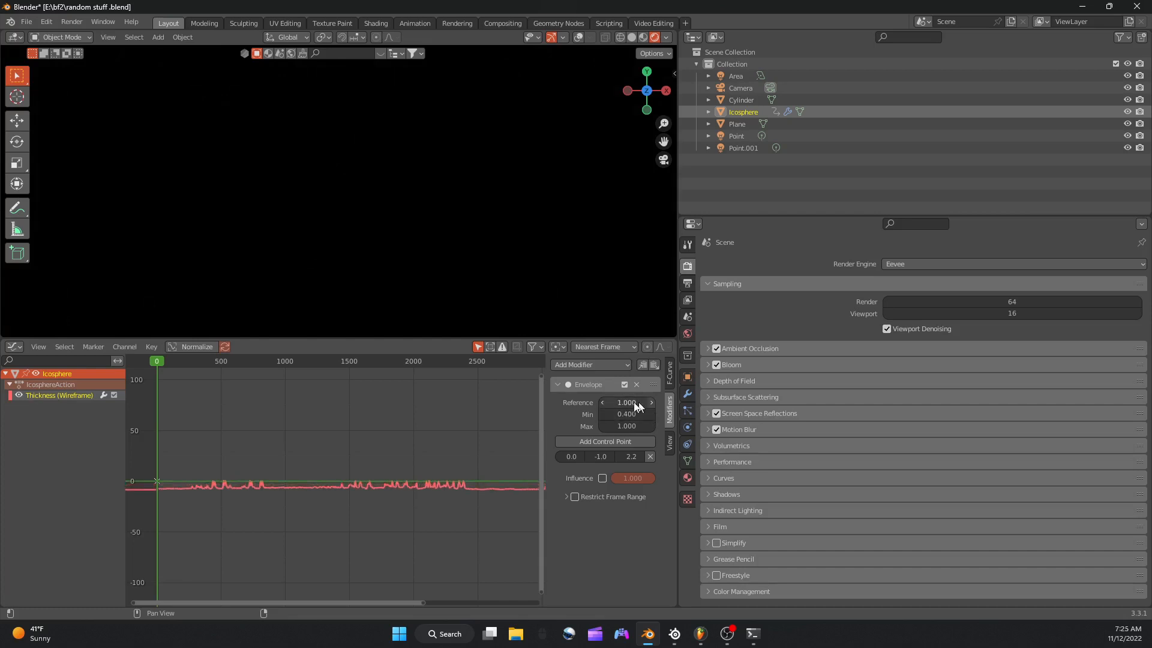
{"action": "left_click", "coordinate": [651, 402]}
{"action": "double_click", "coordinate": [601, 402]}
{"action": "double_click", "coordinate": [602, 402]}
{"action": "double_click", "coordinate": [601, 402]}
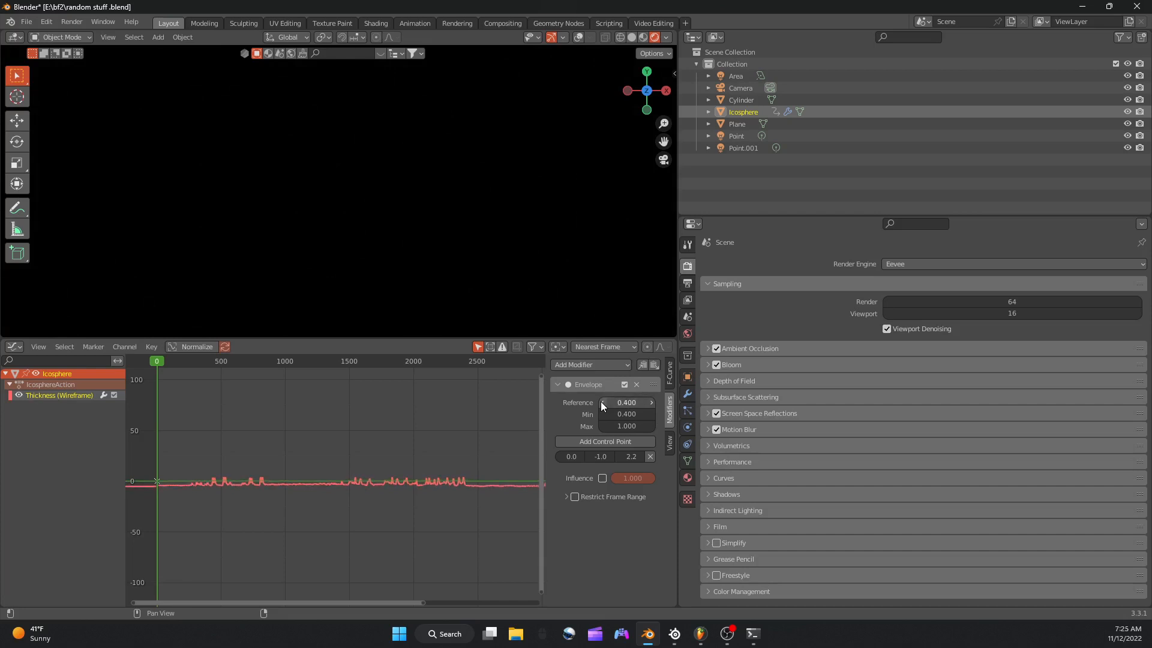
{"action": "double_click", "coordinate": [602, 402]}
{"action": "left_click", "coordinate": [601, 402]}
{"action": "double_click", "coordinate": [601, 402]}
{"action": "left_click", "coordinate": [601, 402]}
{"action": "left_click", "coordinate": [601, 402]}
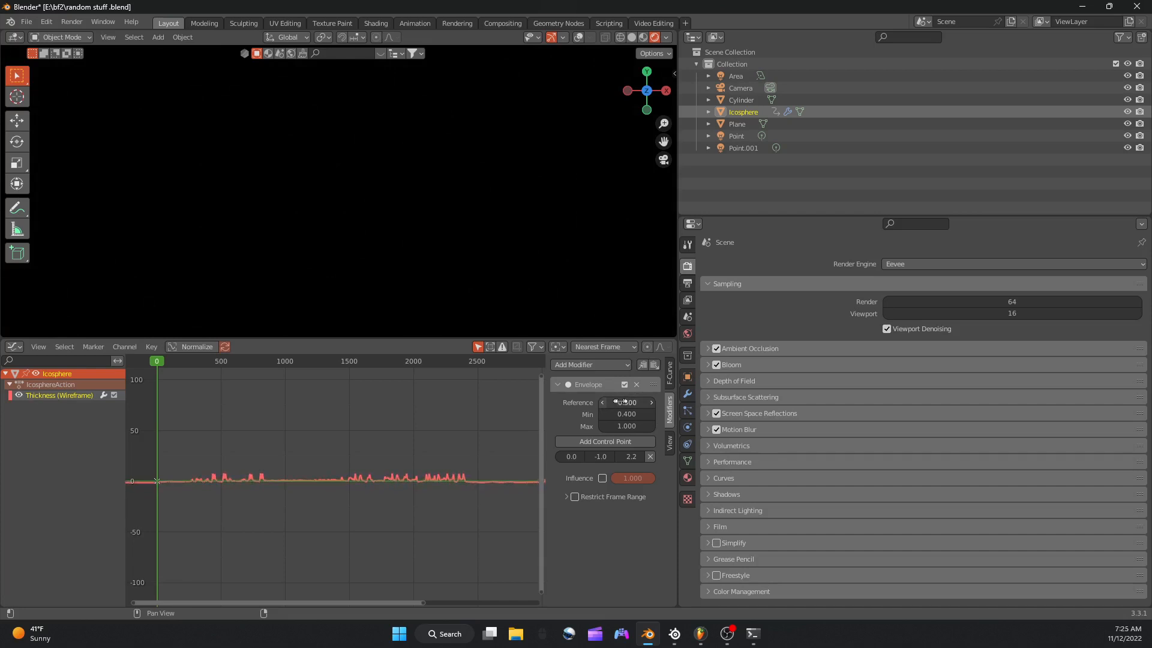
{"action": "left_click", "coordinate": [653, 402]}
Play the animation, skip ahead to about frame 230, and resize the Icosphere during playback.
{"action": "key", "text": "space"}
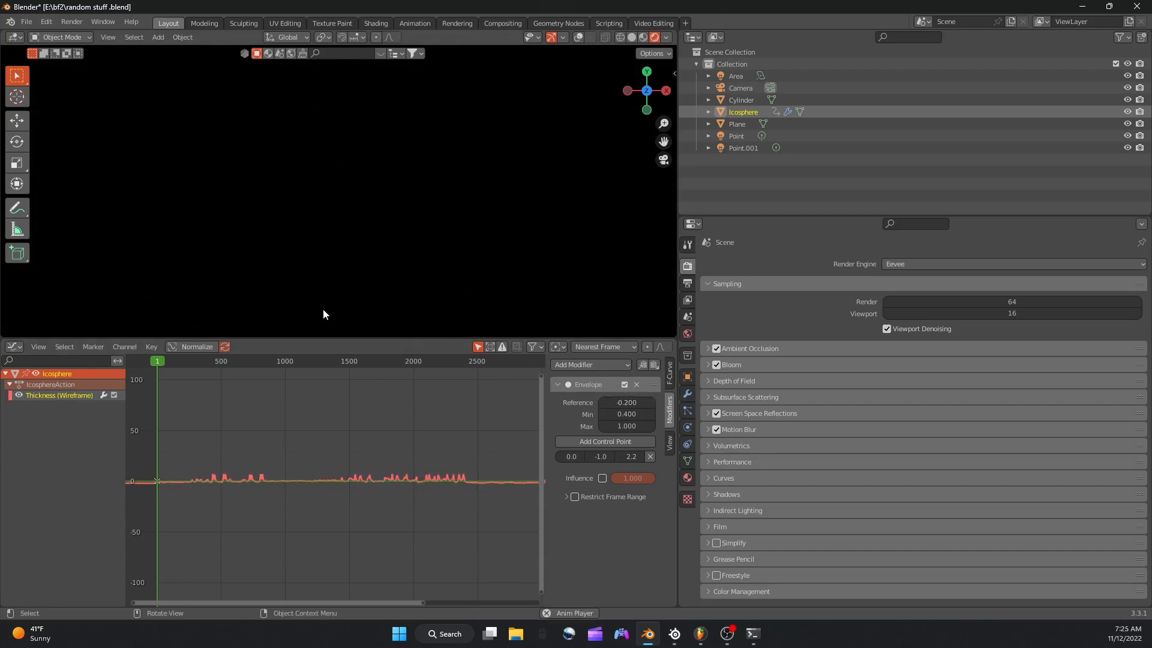
{"action": "left_click", "coordinate": [185, 362]}
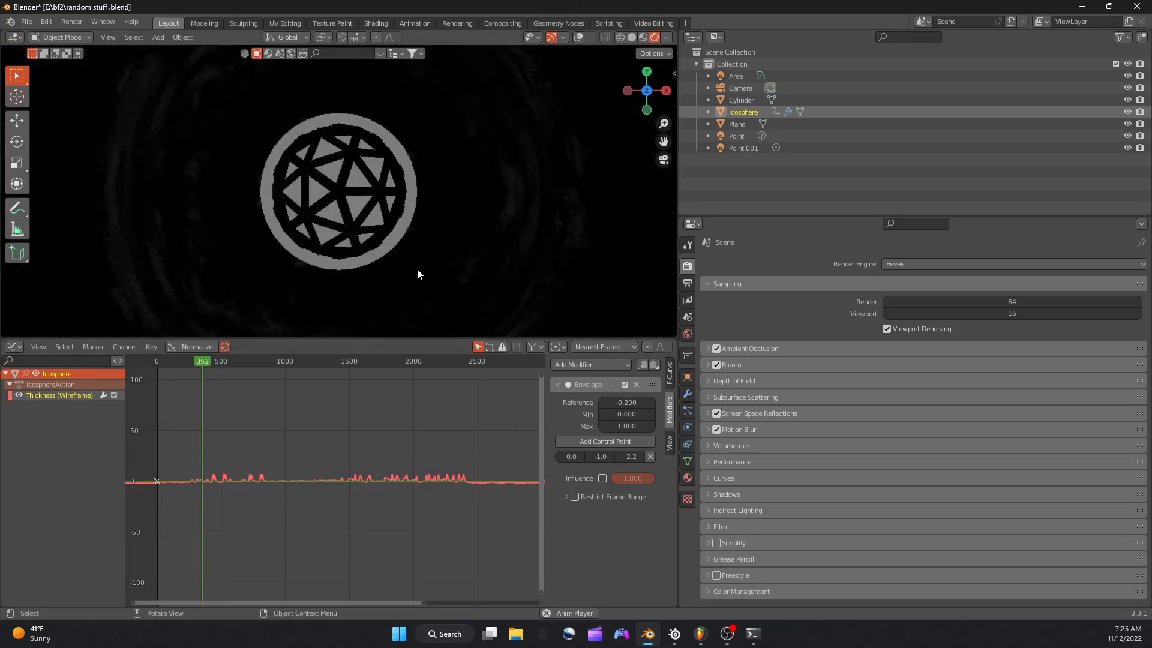
{"action": "key", "text": "s"}
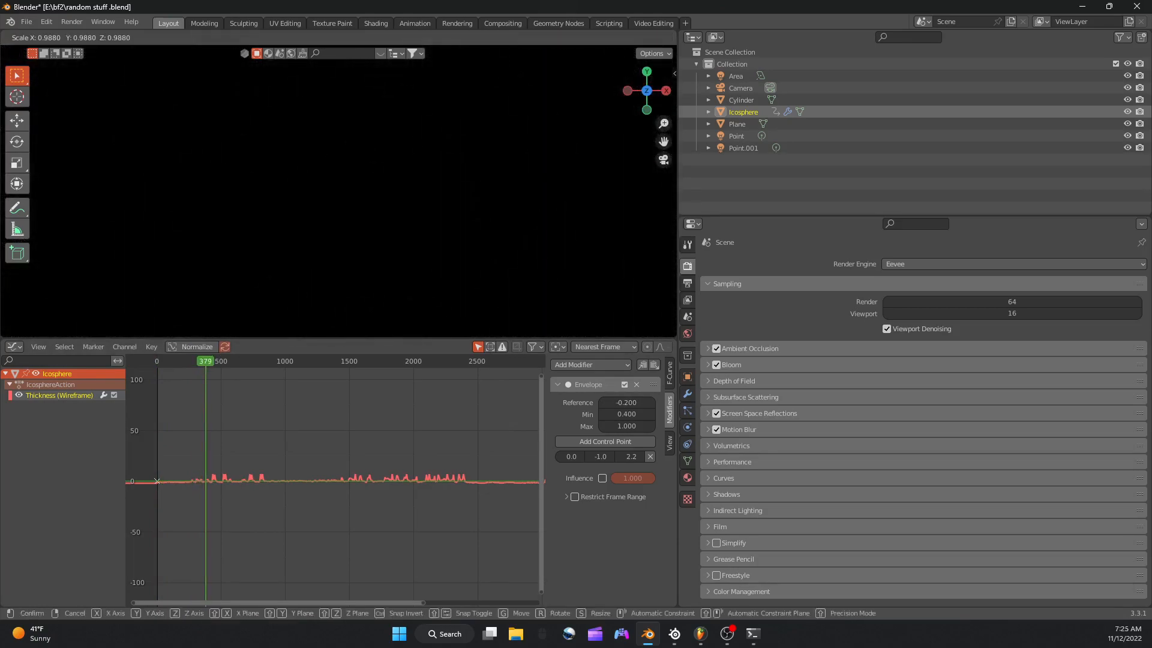
{"action": "left_click", "coordinate": [488, 212]}
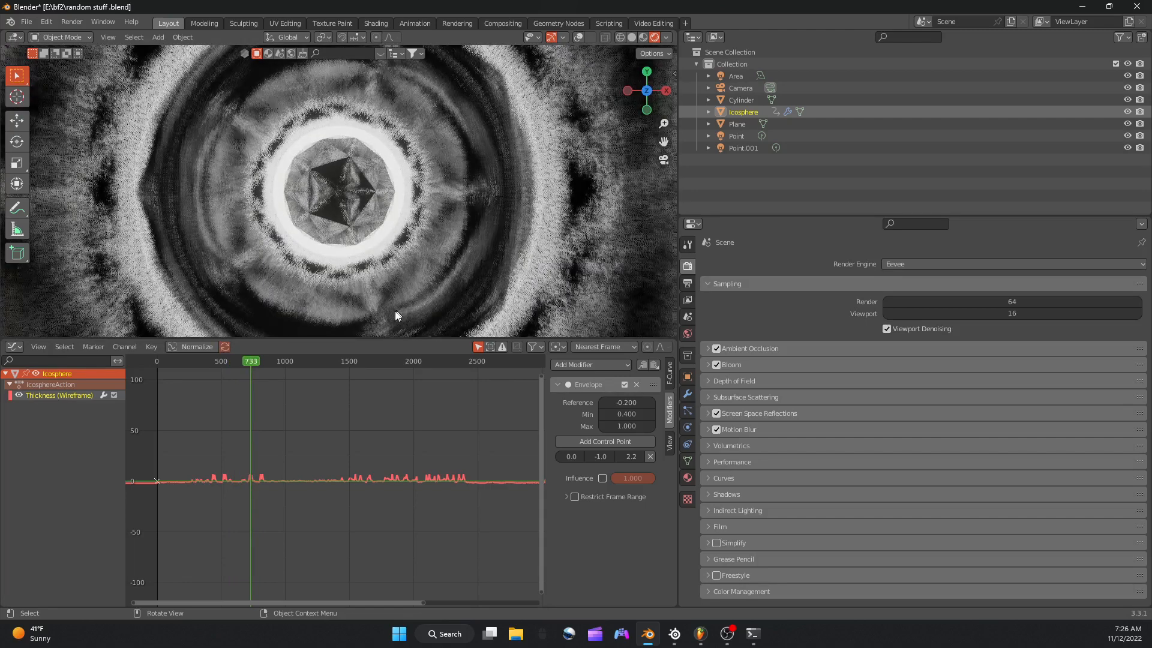
Enlarge the thickness curve view and fine-tune the Icosphere's uniform scale at frame 733.
{"action": "scroll", "coordinate": [356, 362], "scroll_direction": "up", "scroll_amount": 2}
{"action": "scroll", "coordinate": [355, 362], "scroll_direction": "up", "scroll_amount": 2}
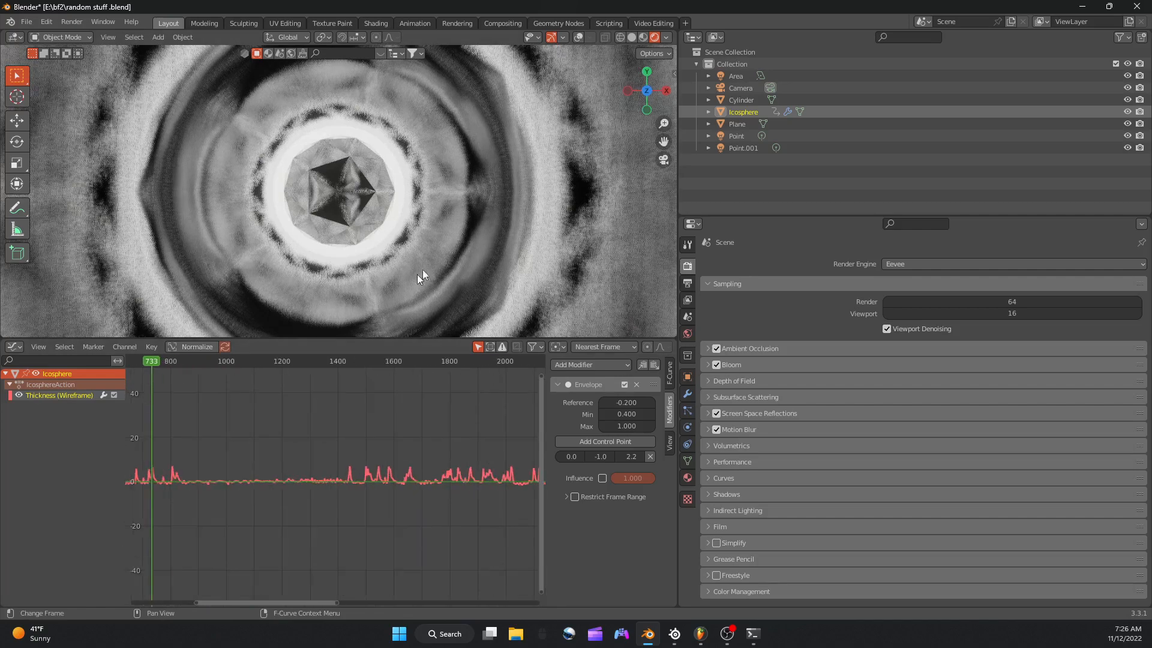
{"action": "key", "text": "s"}
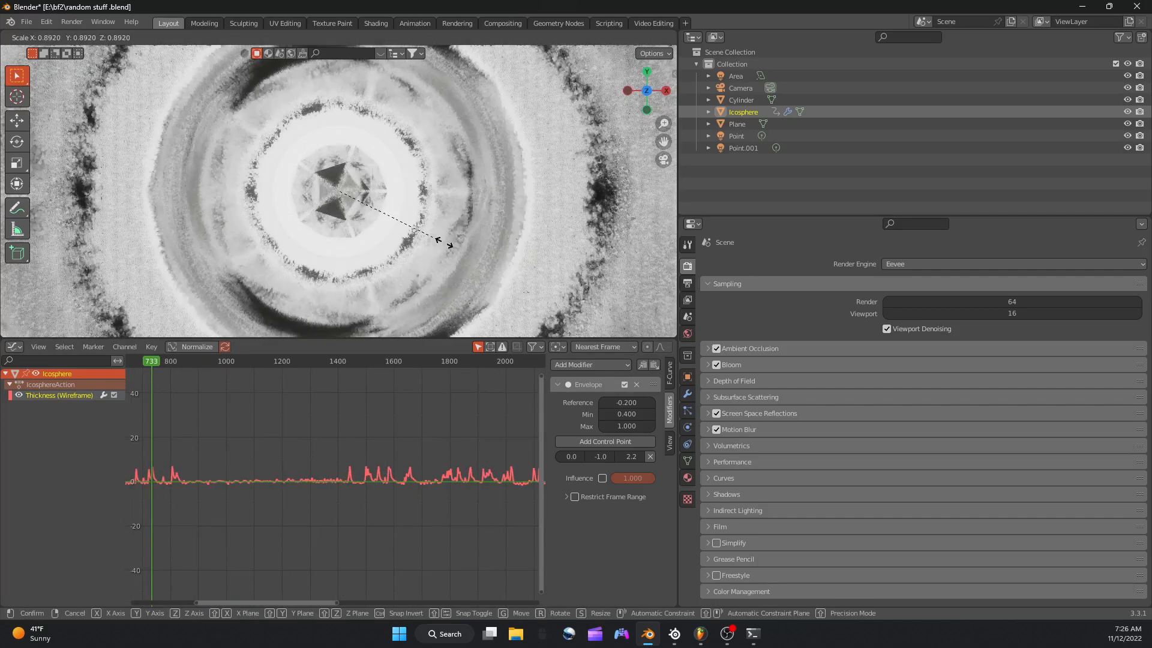
{"action": "left_click", "coordinate": [480, 227]}
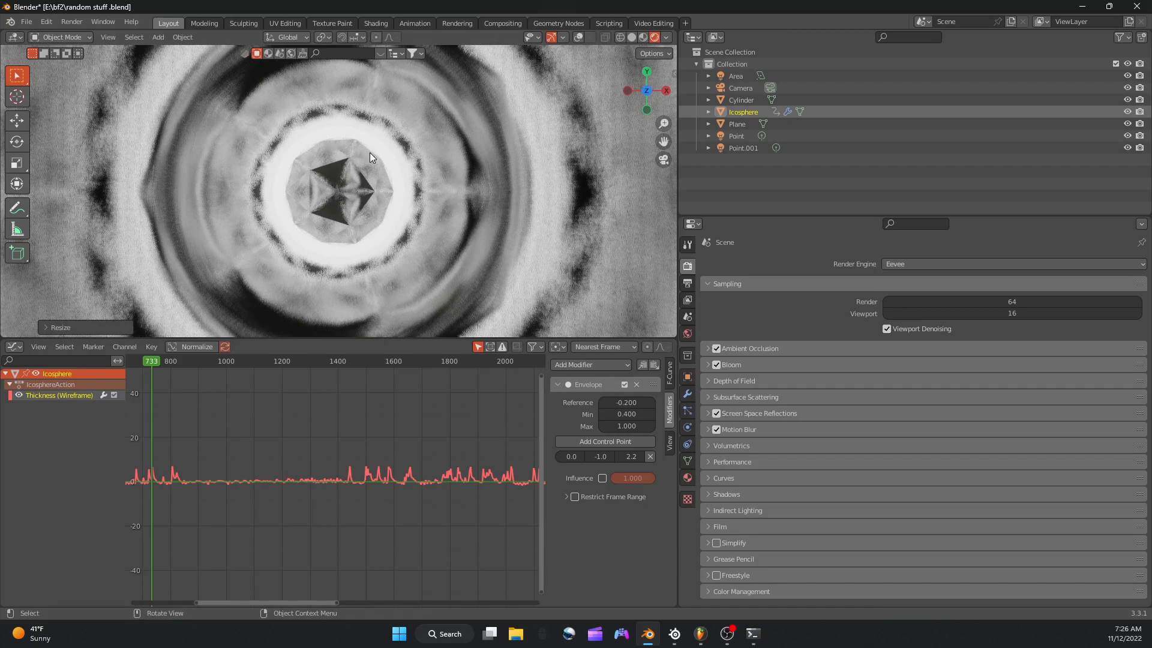
Preview the resized Icosphere by playing the animation on to frame 877, and save the blend file.
{"action": "scroll", "coordinate": [370, 153], "scroll_direction": "down", "scroll_amount": 5}
{"action": "scroll", "coordinate": [361, 142], "scroll_direction": "up", "scroll_amount": 3}
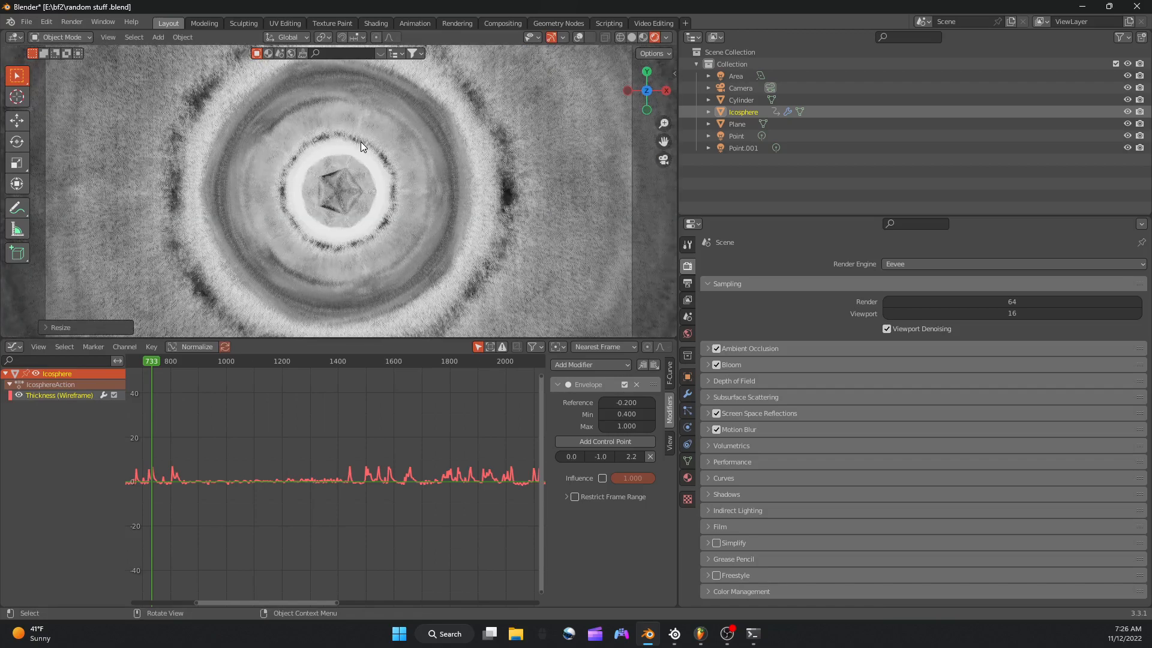
{"action": "key", "text": "space"}
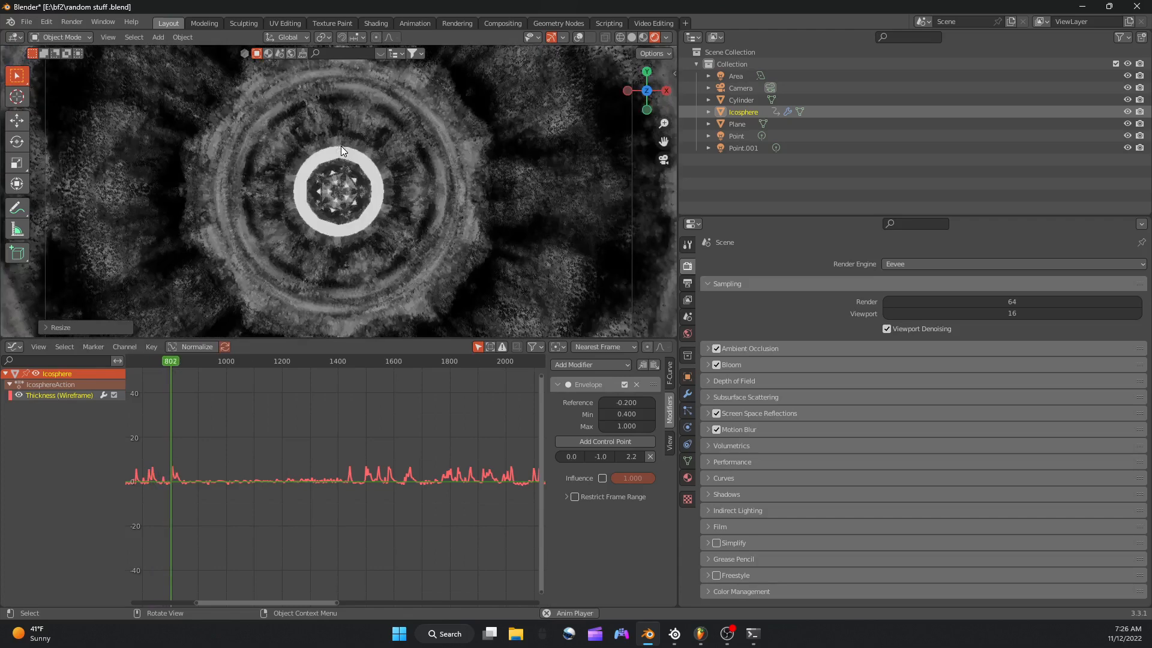
{"action": "key", "text": "space"}
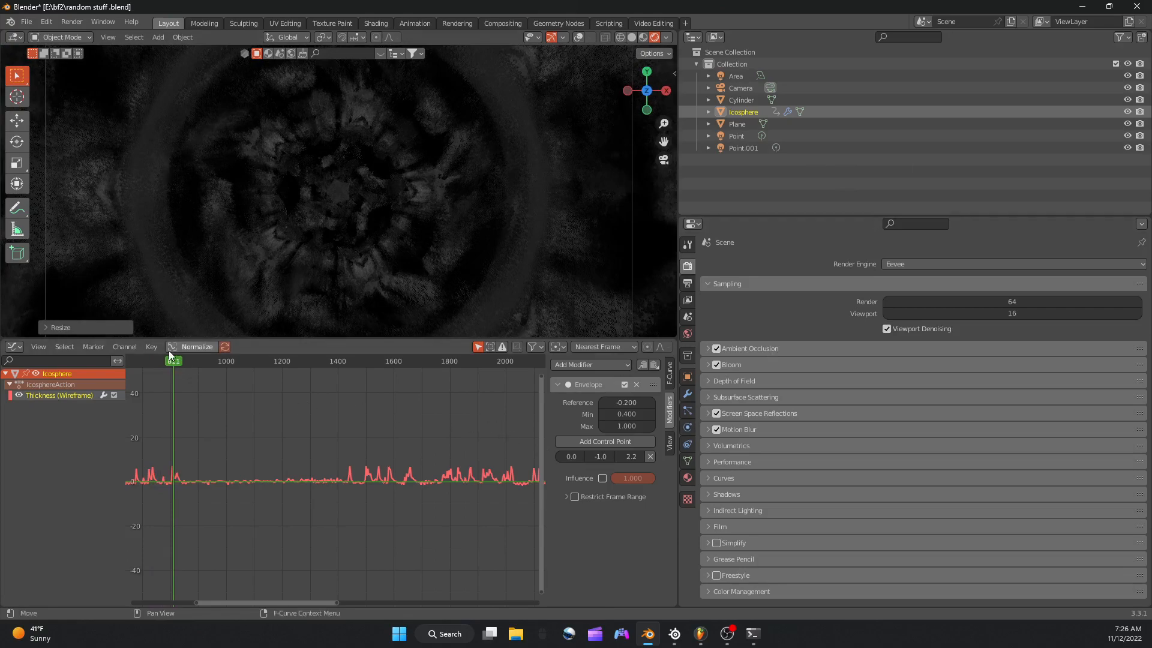
{"action": "key", "text": "space"}
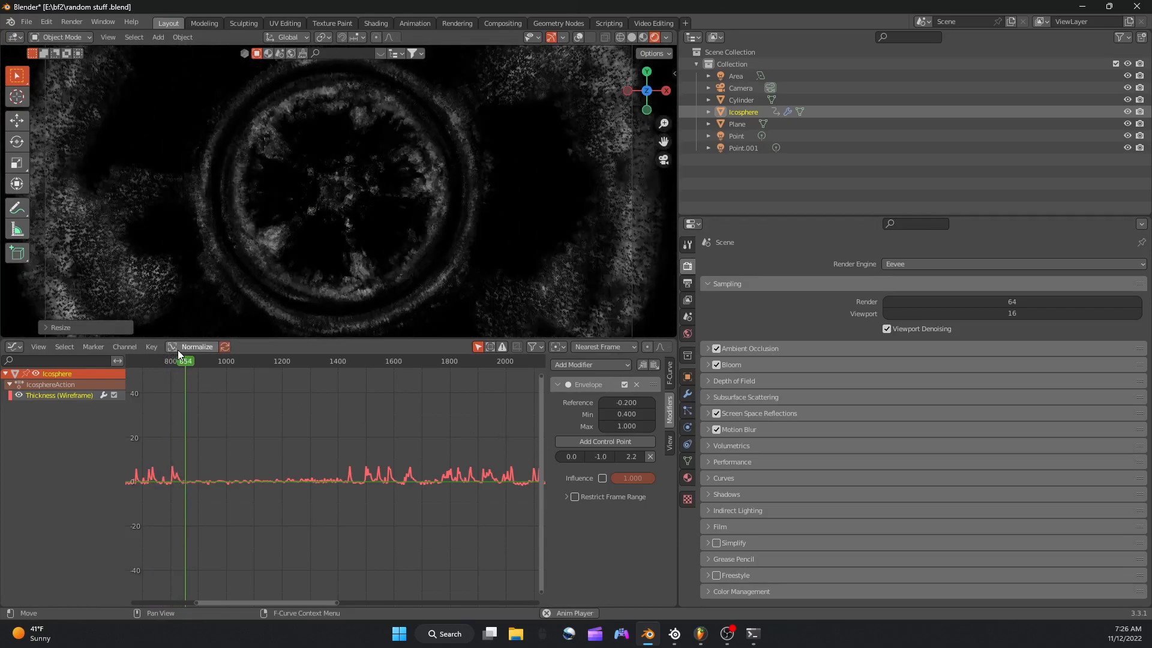
{"action": "key", "text": "space"}
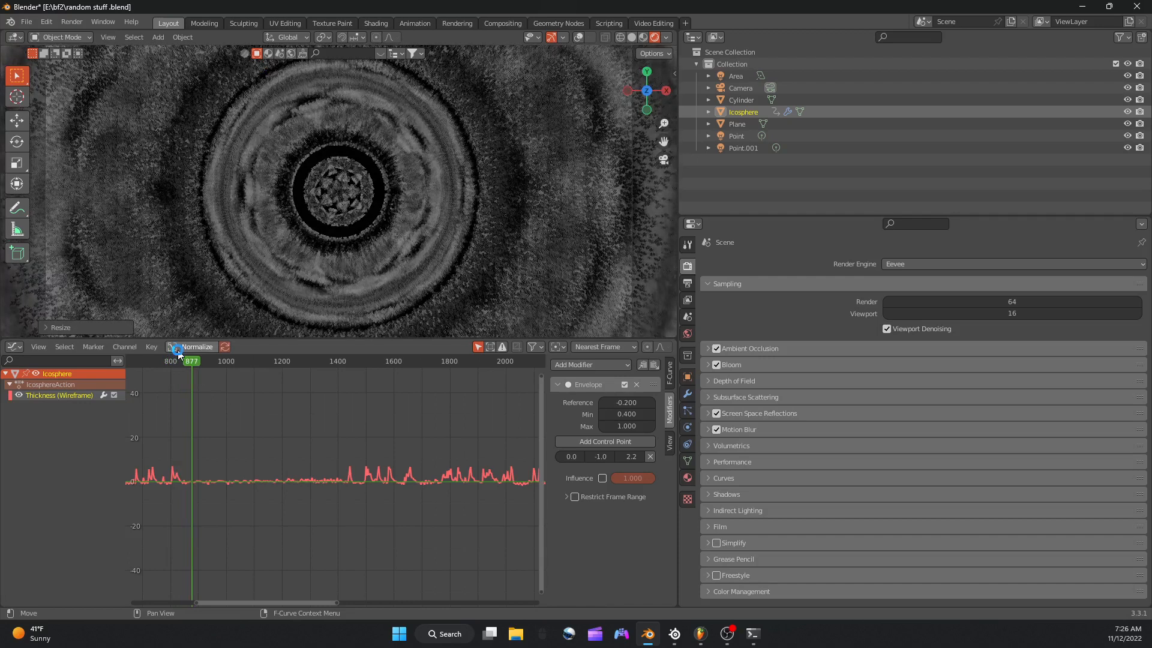
{"action": "key", "text": "ctrl+s"}
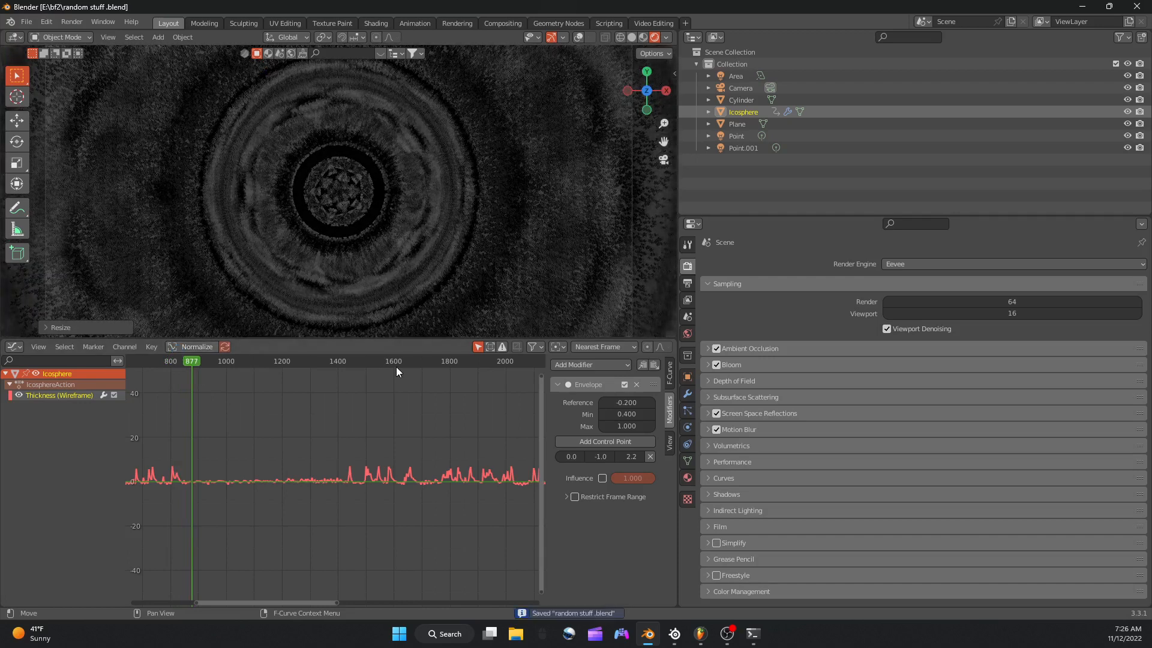